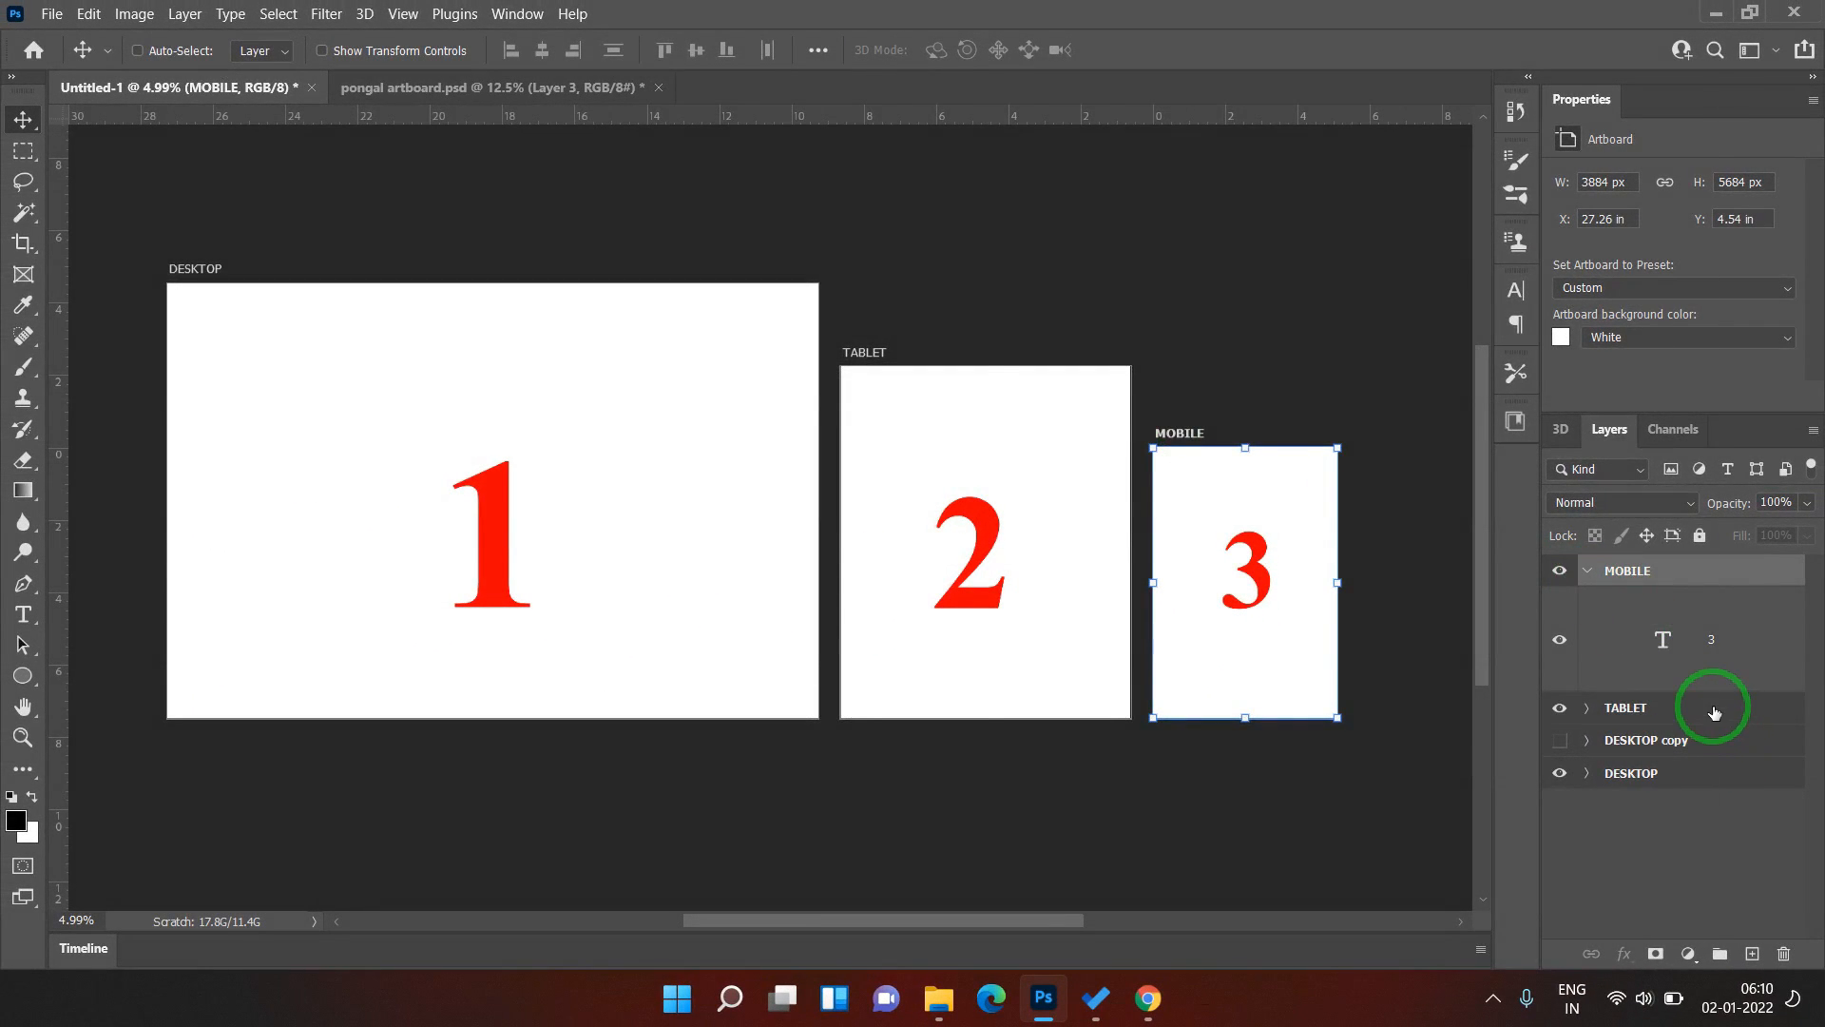
right_click(1714, 713)
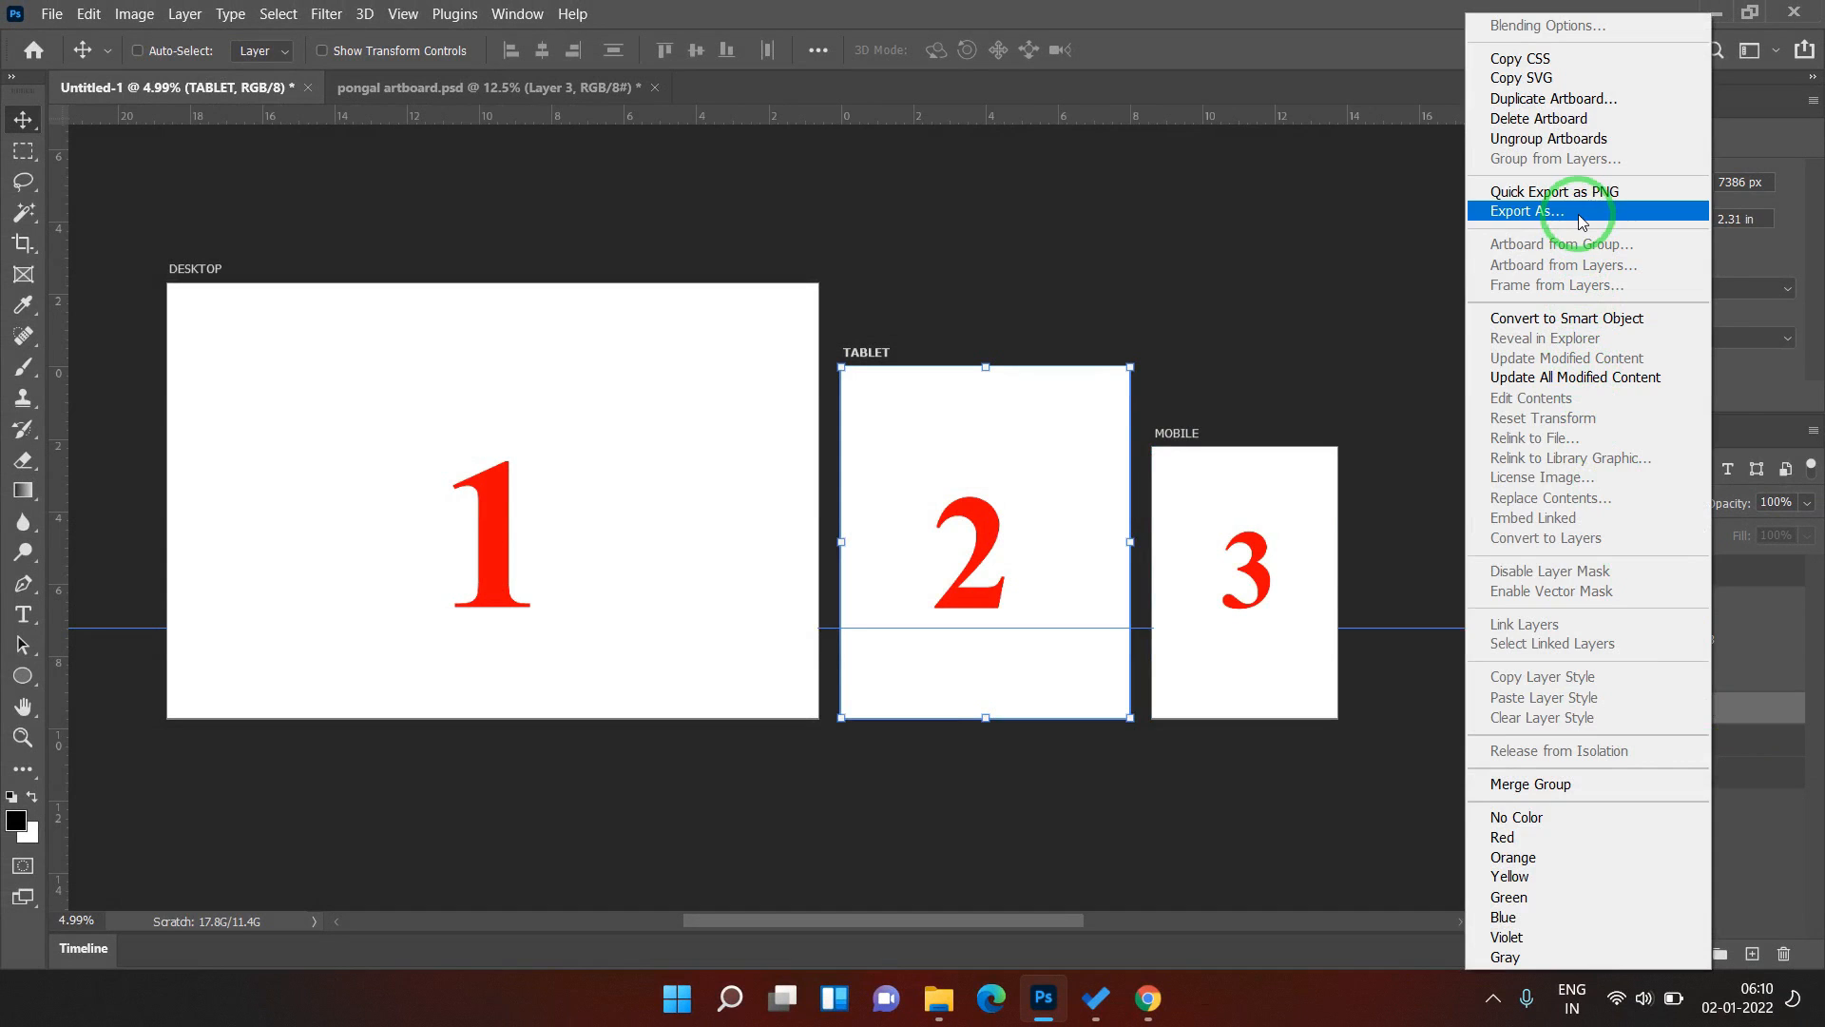
click(455, 200)
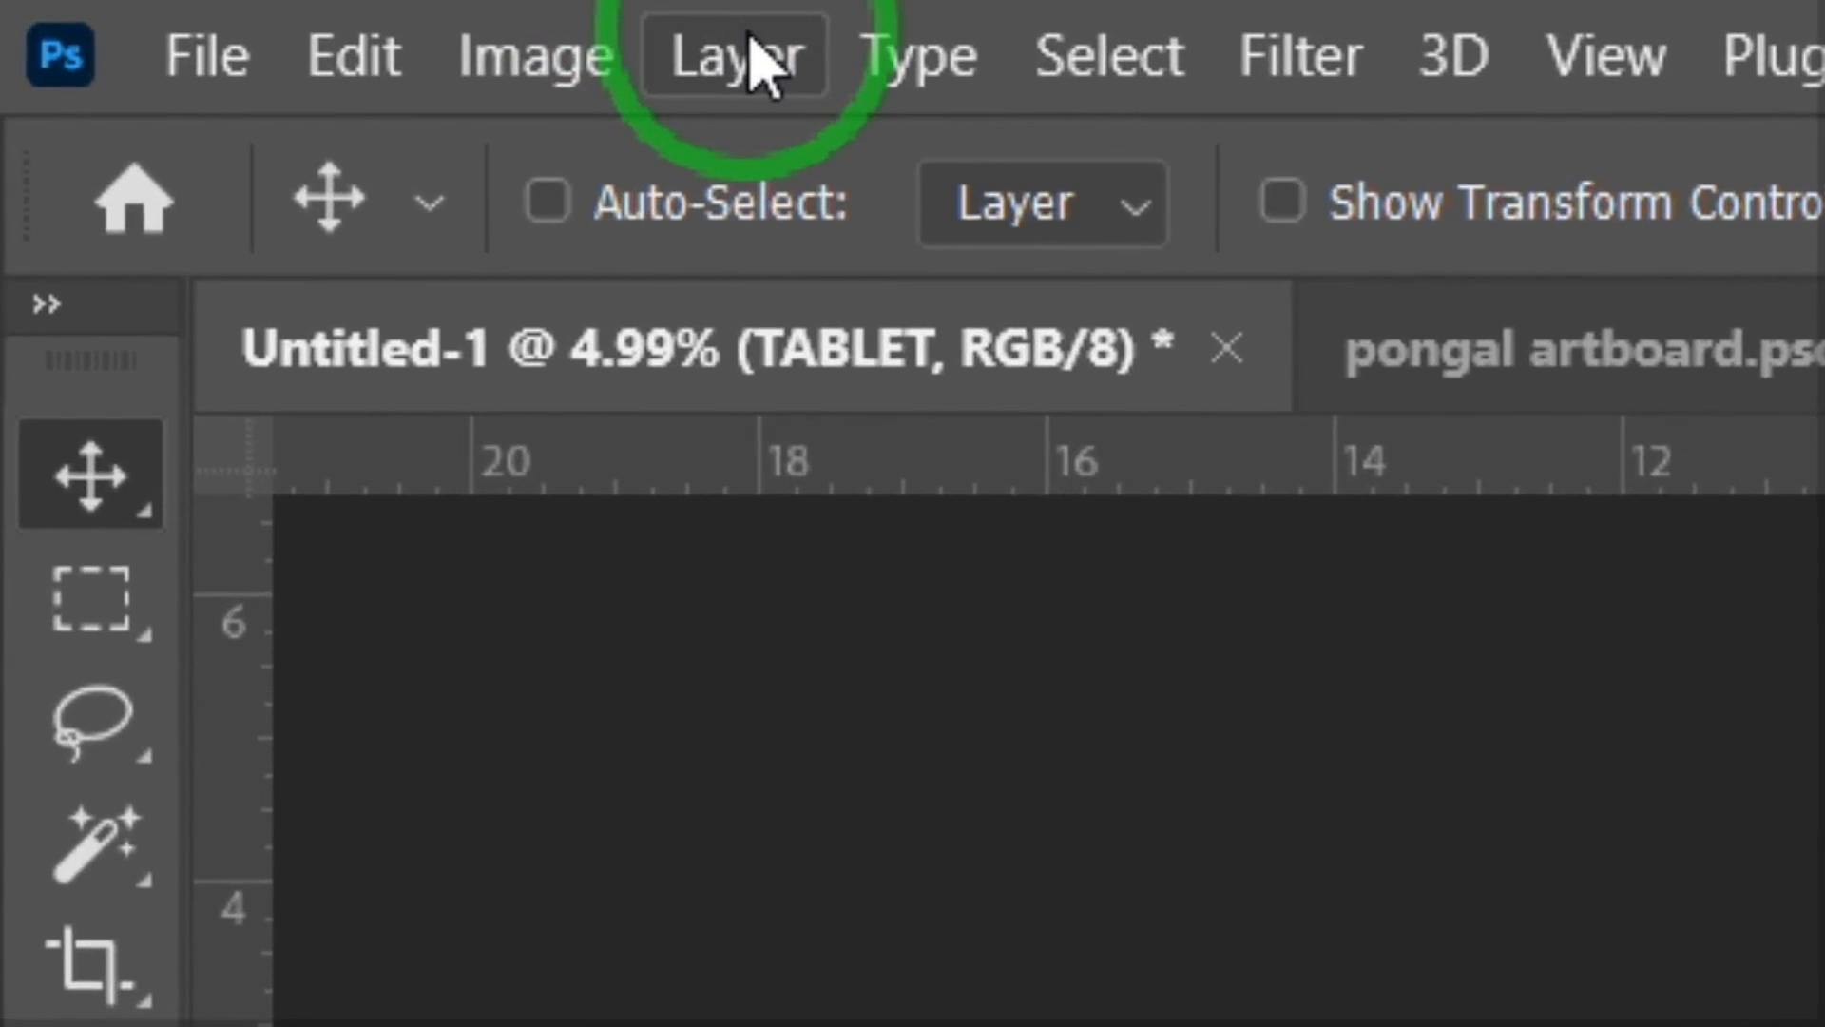
click(182, 14)
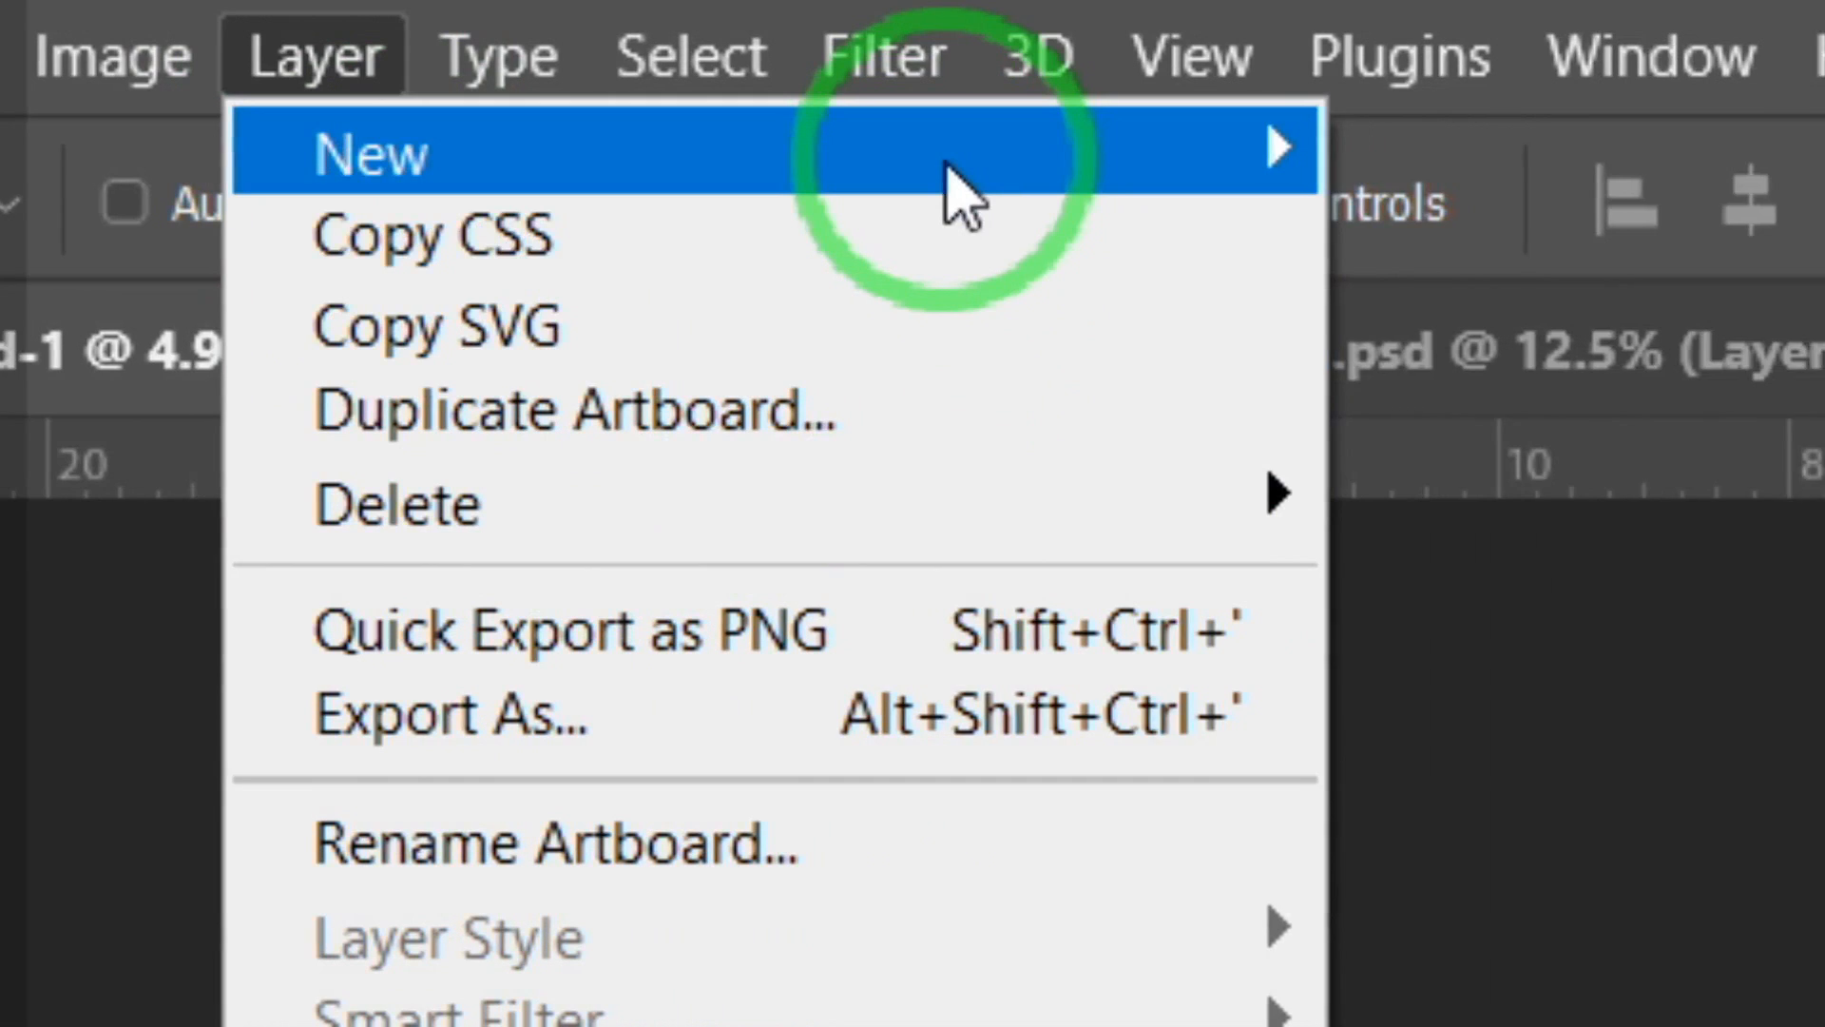
mouse_move(1321, 167)
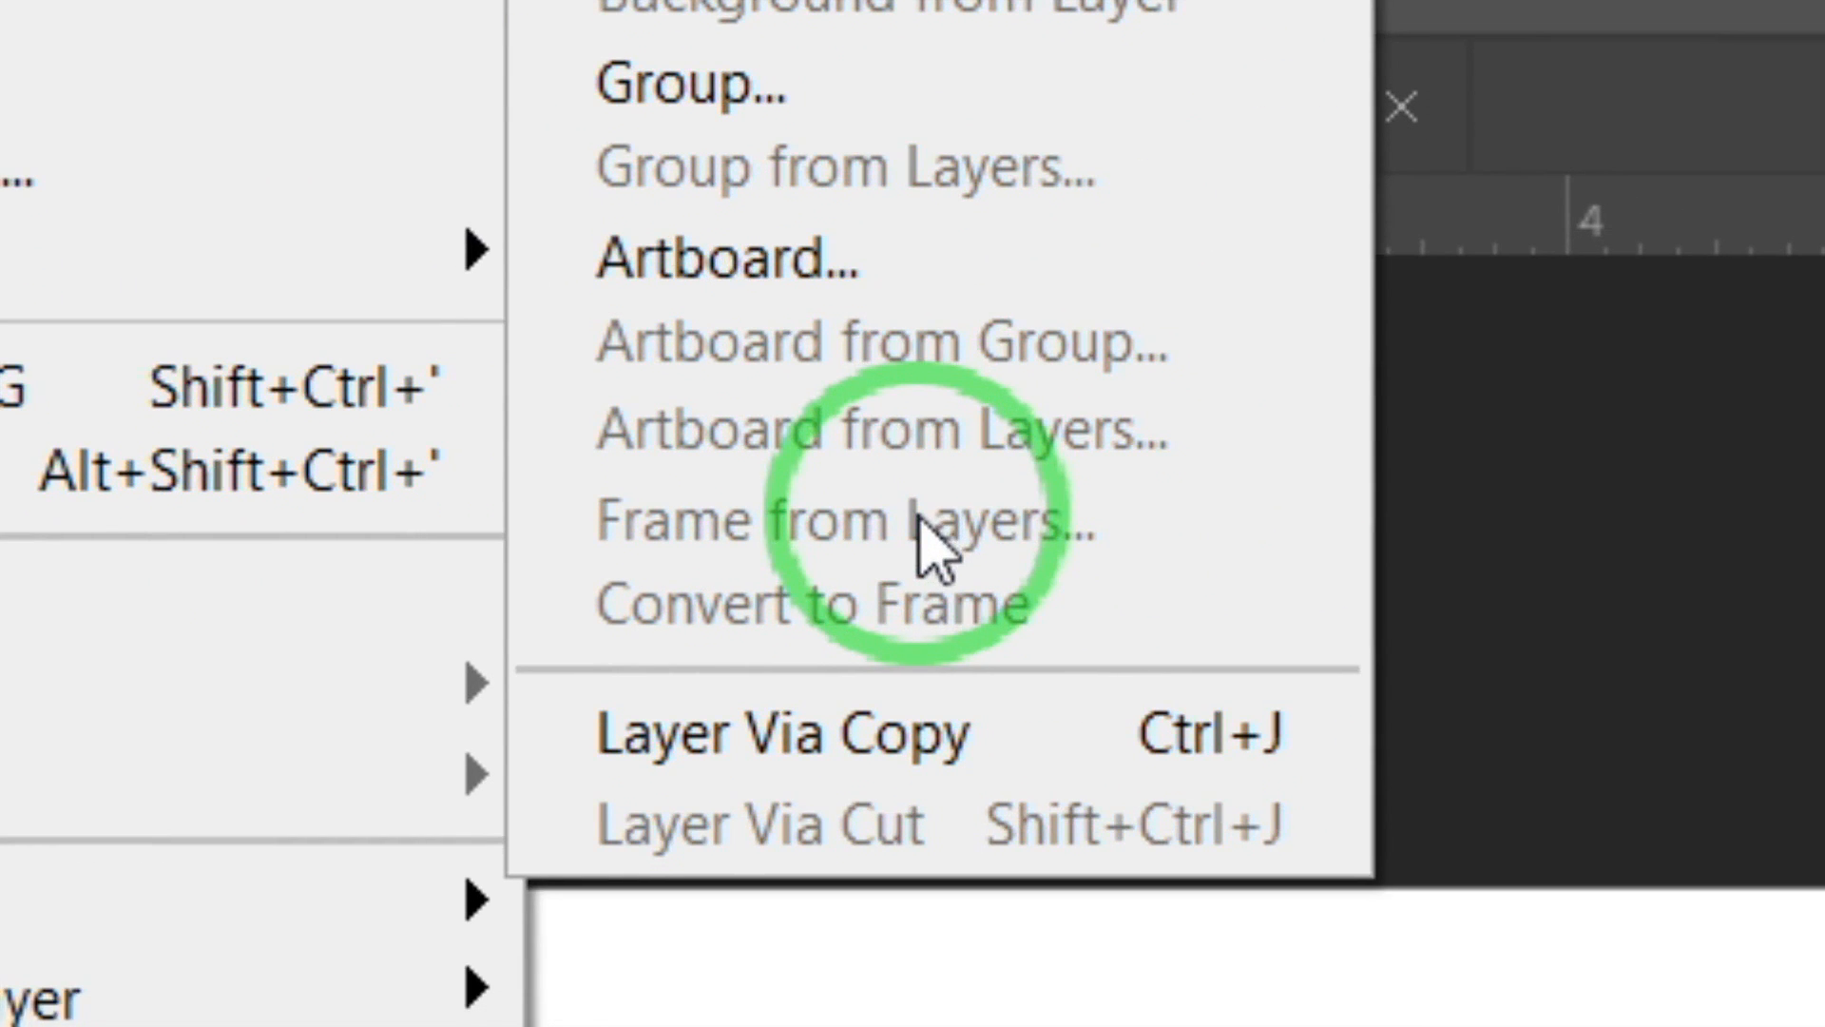
key(Escape)
key(Escape)
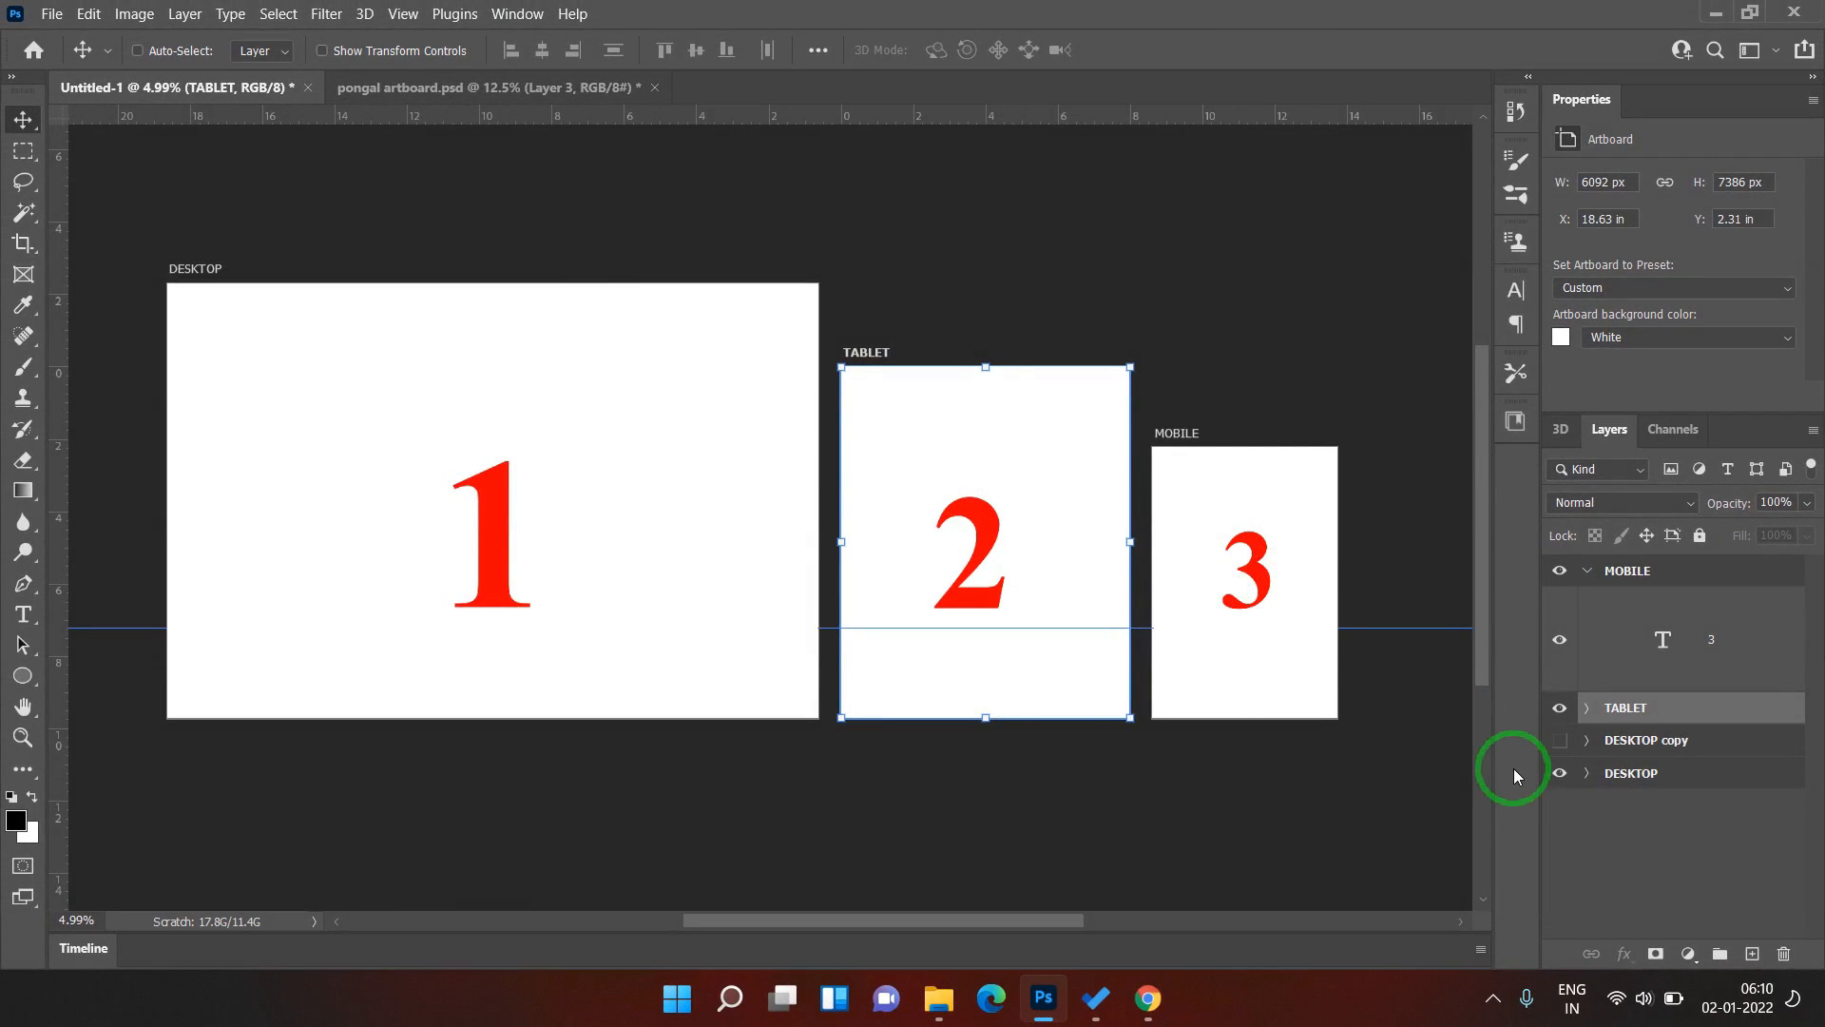
- Hide all the artboards, reveal only DESKTOP copy and expand it to look through its layers
drag(1564, 777, 1602, 722)
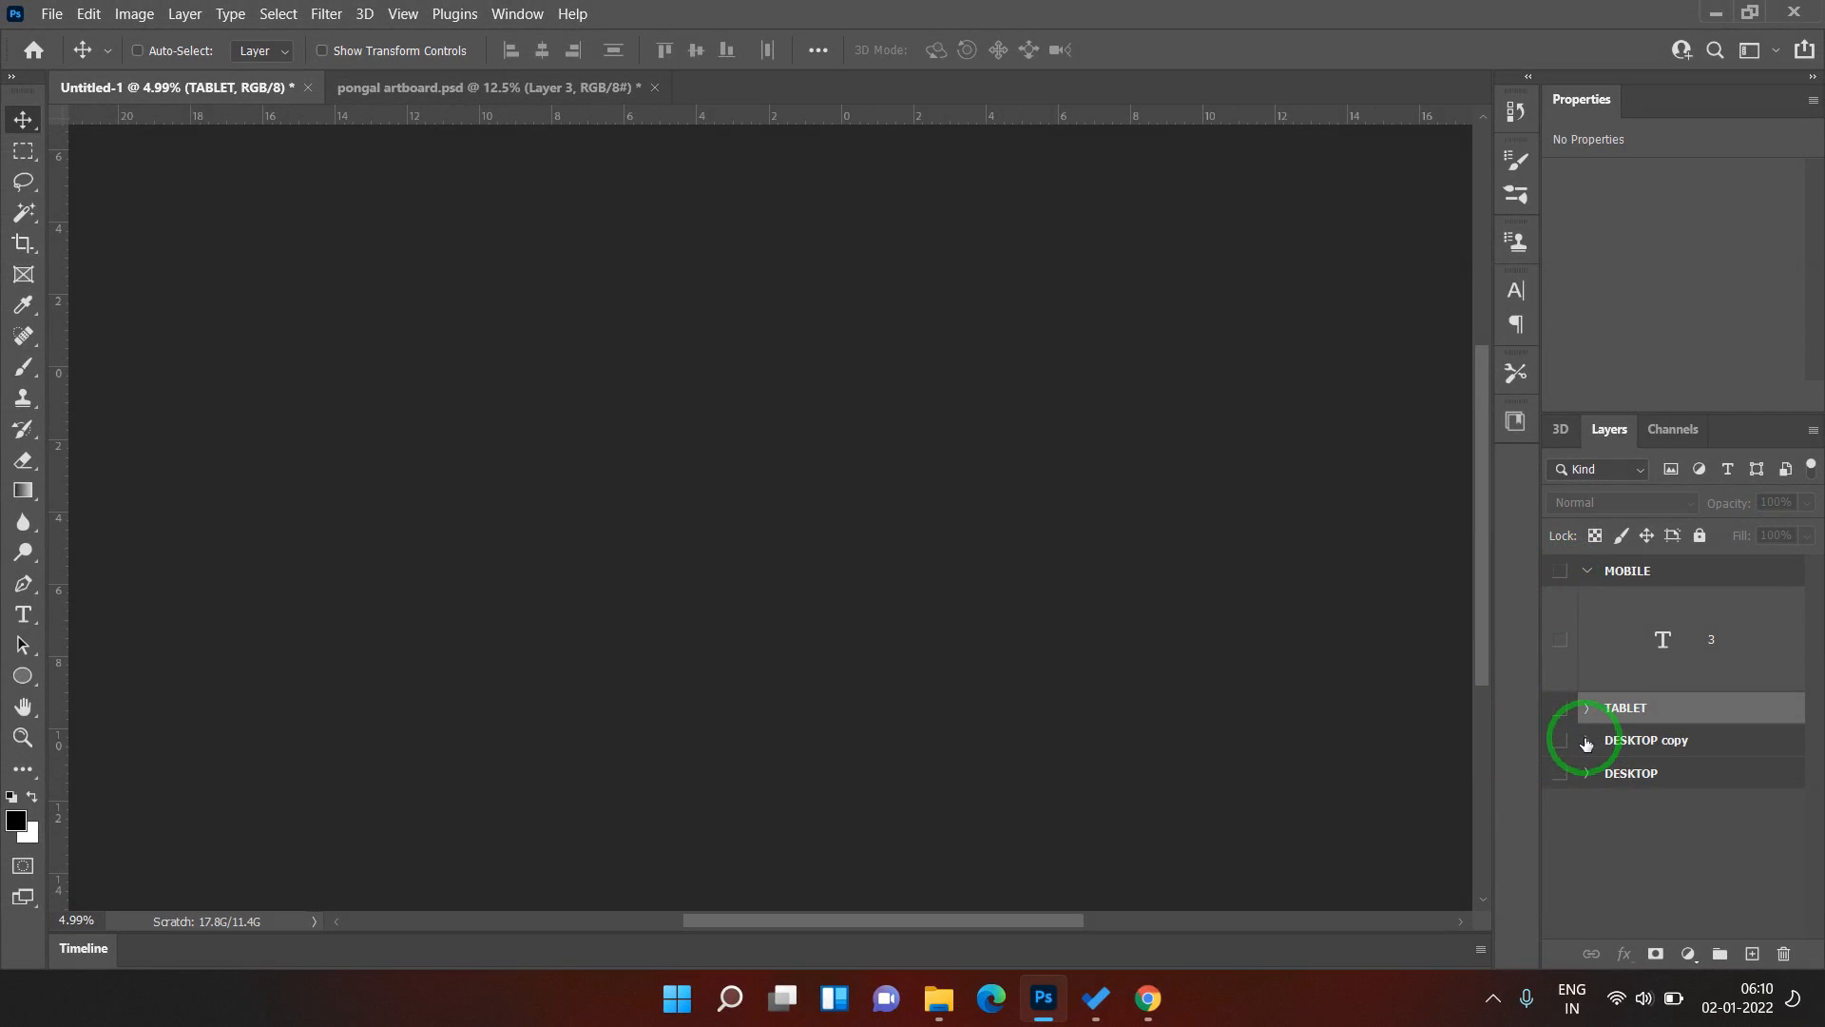
click(1586, 741)
key(z)
drag(1224, 596, 900, 640)
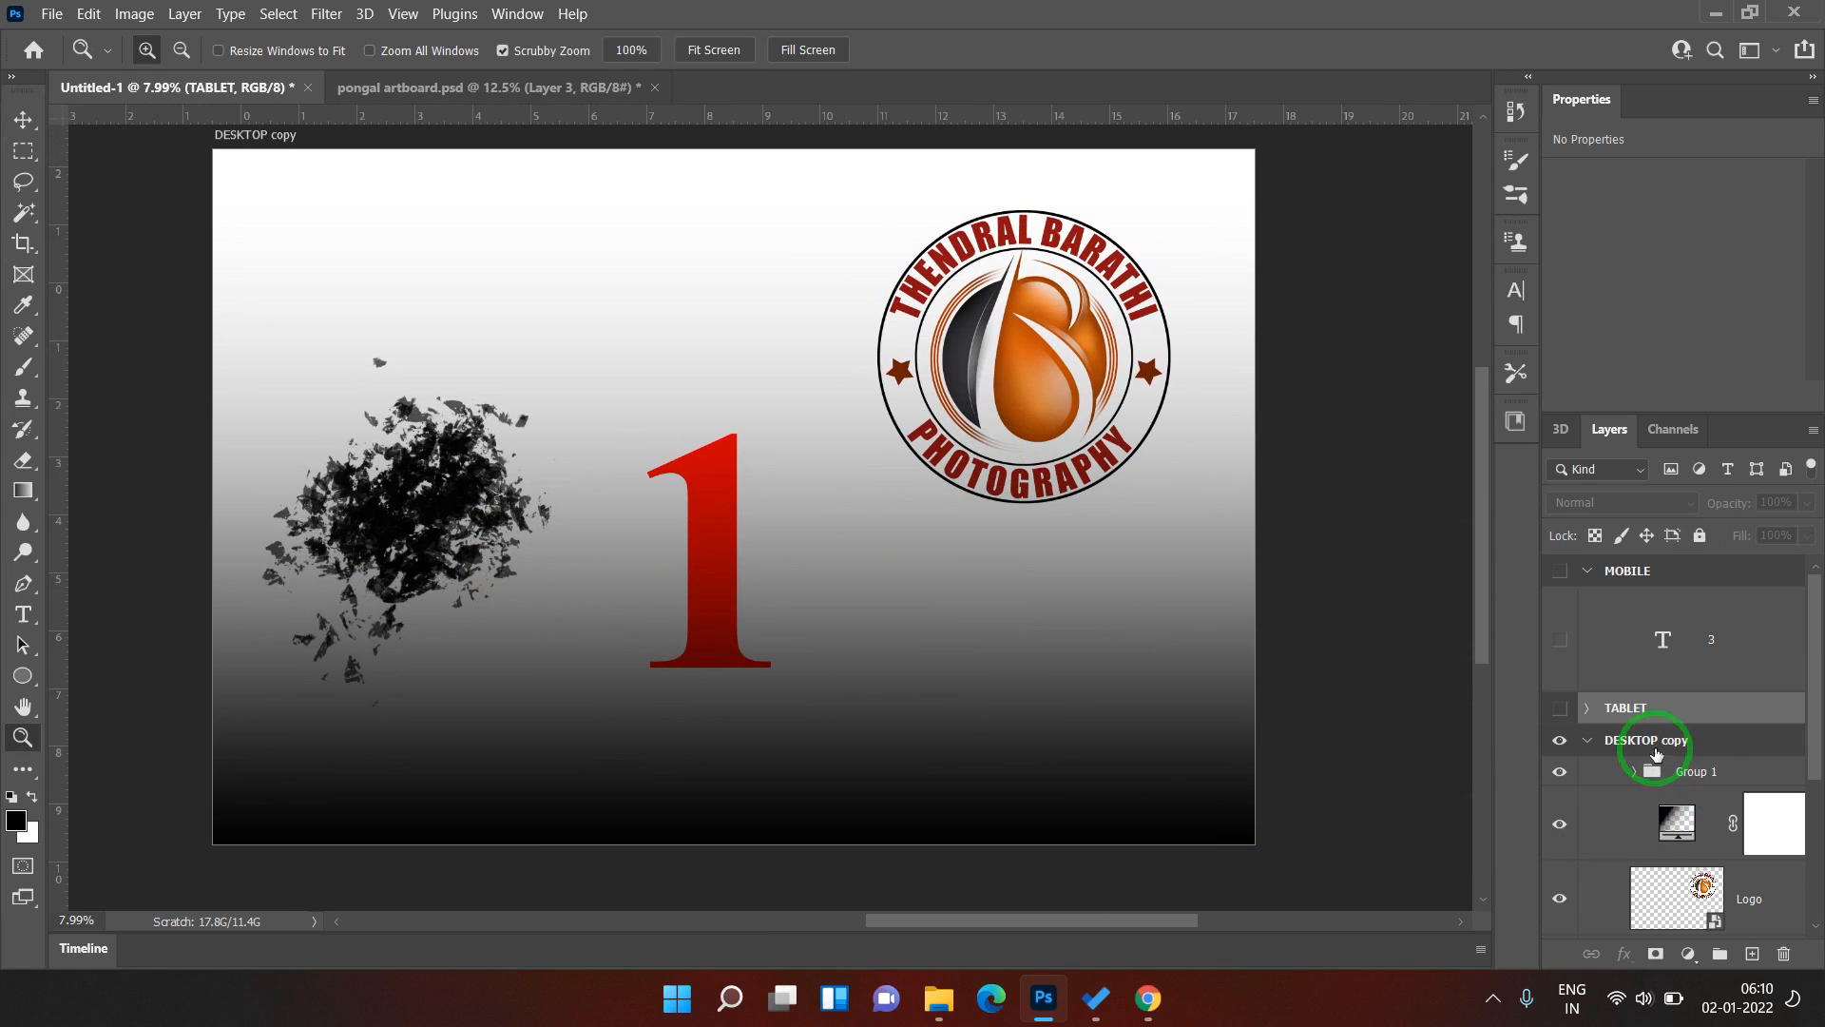
scroll(1668, 761, down, 2)
scroll(1754, 745, down, 1)
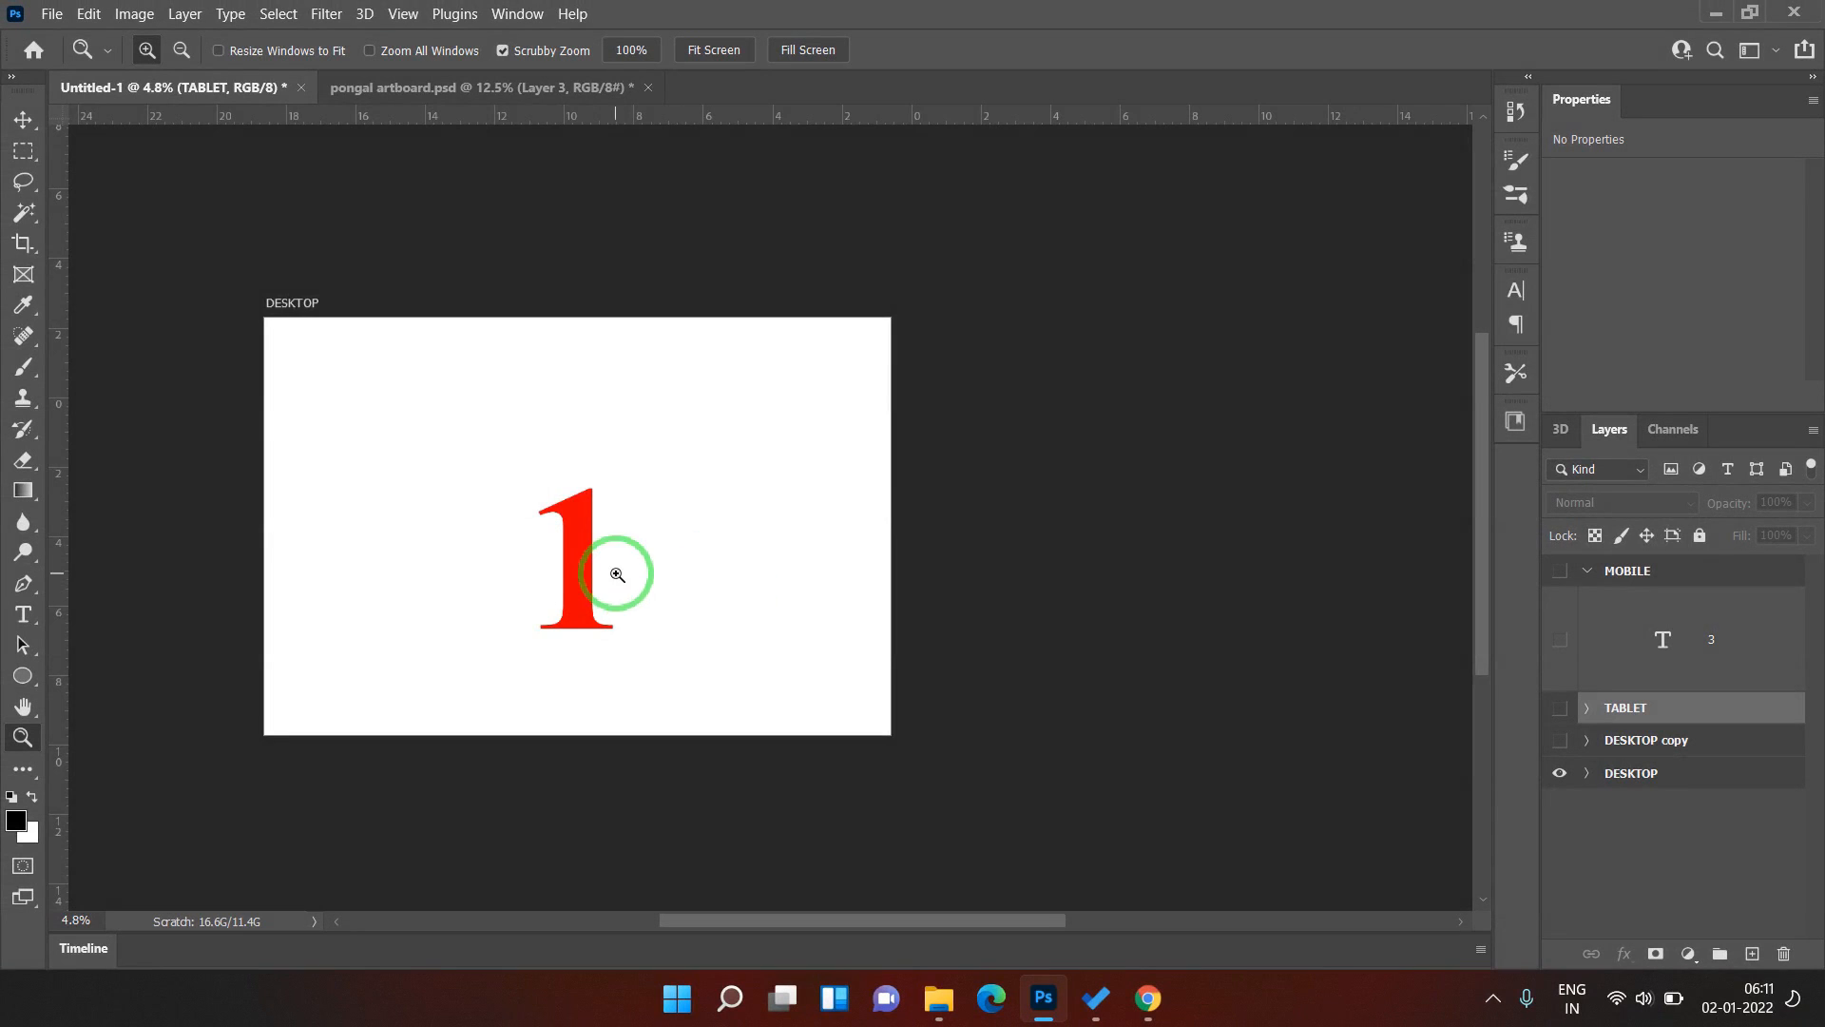
- Select the DESKTOP artboard with the Artboard tool and duplicate it
drag(617, 575, 698, 608)
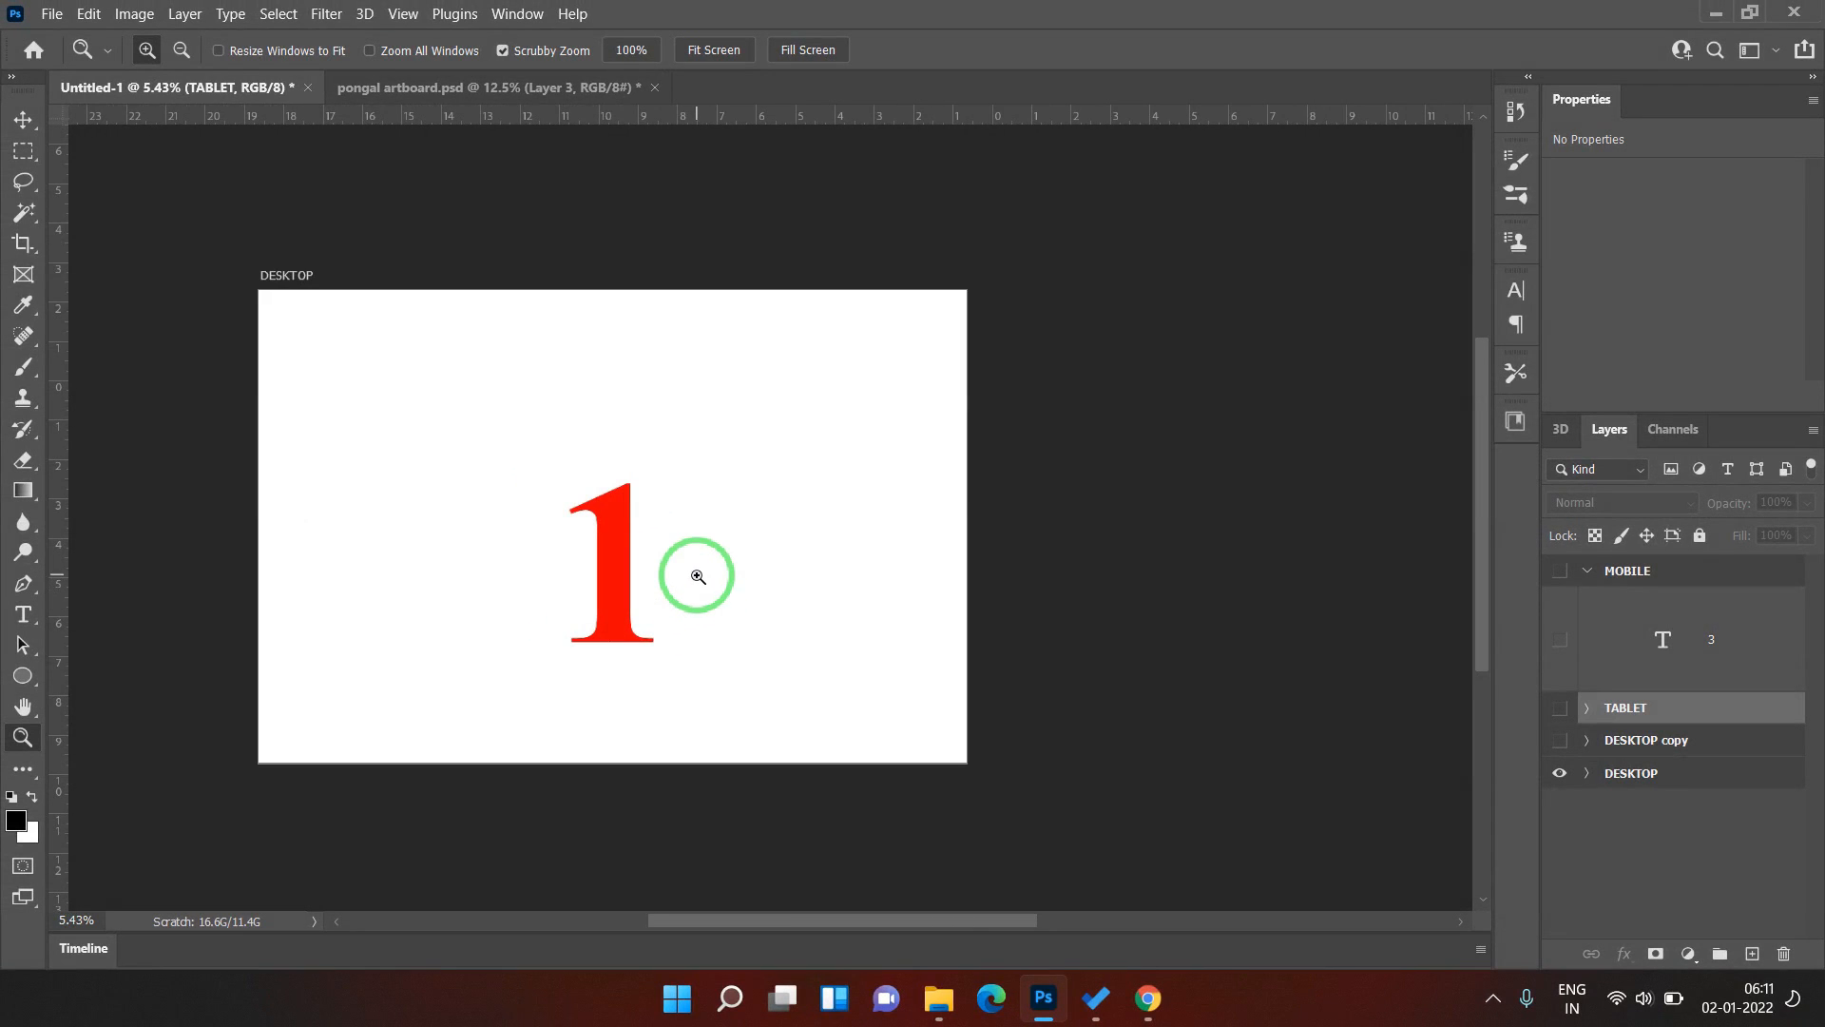
key(v)
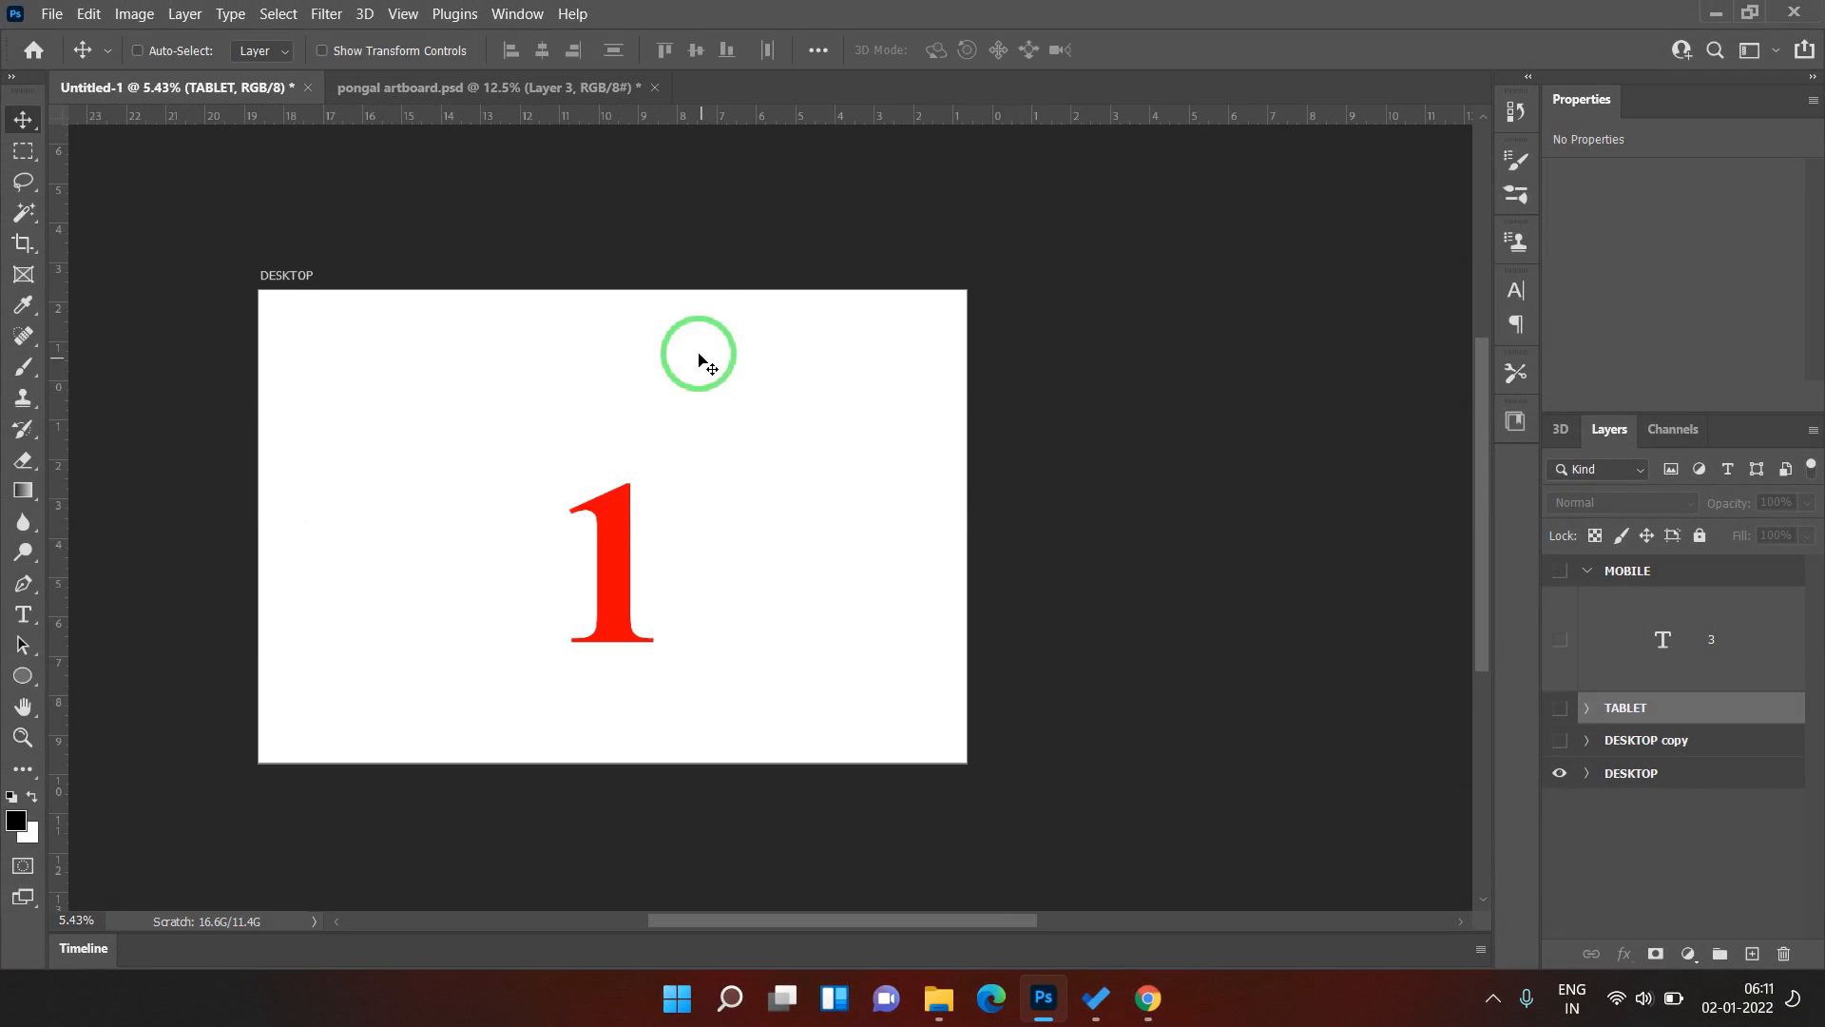
key(shift+v)
click(671, 297)
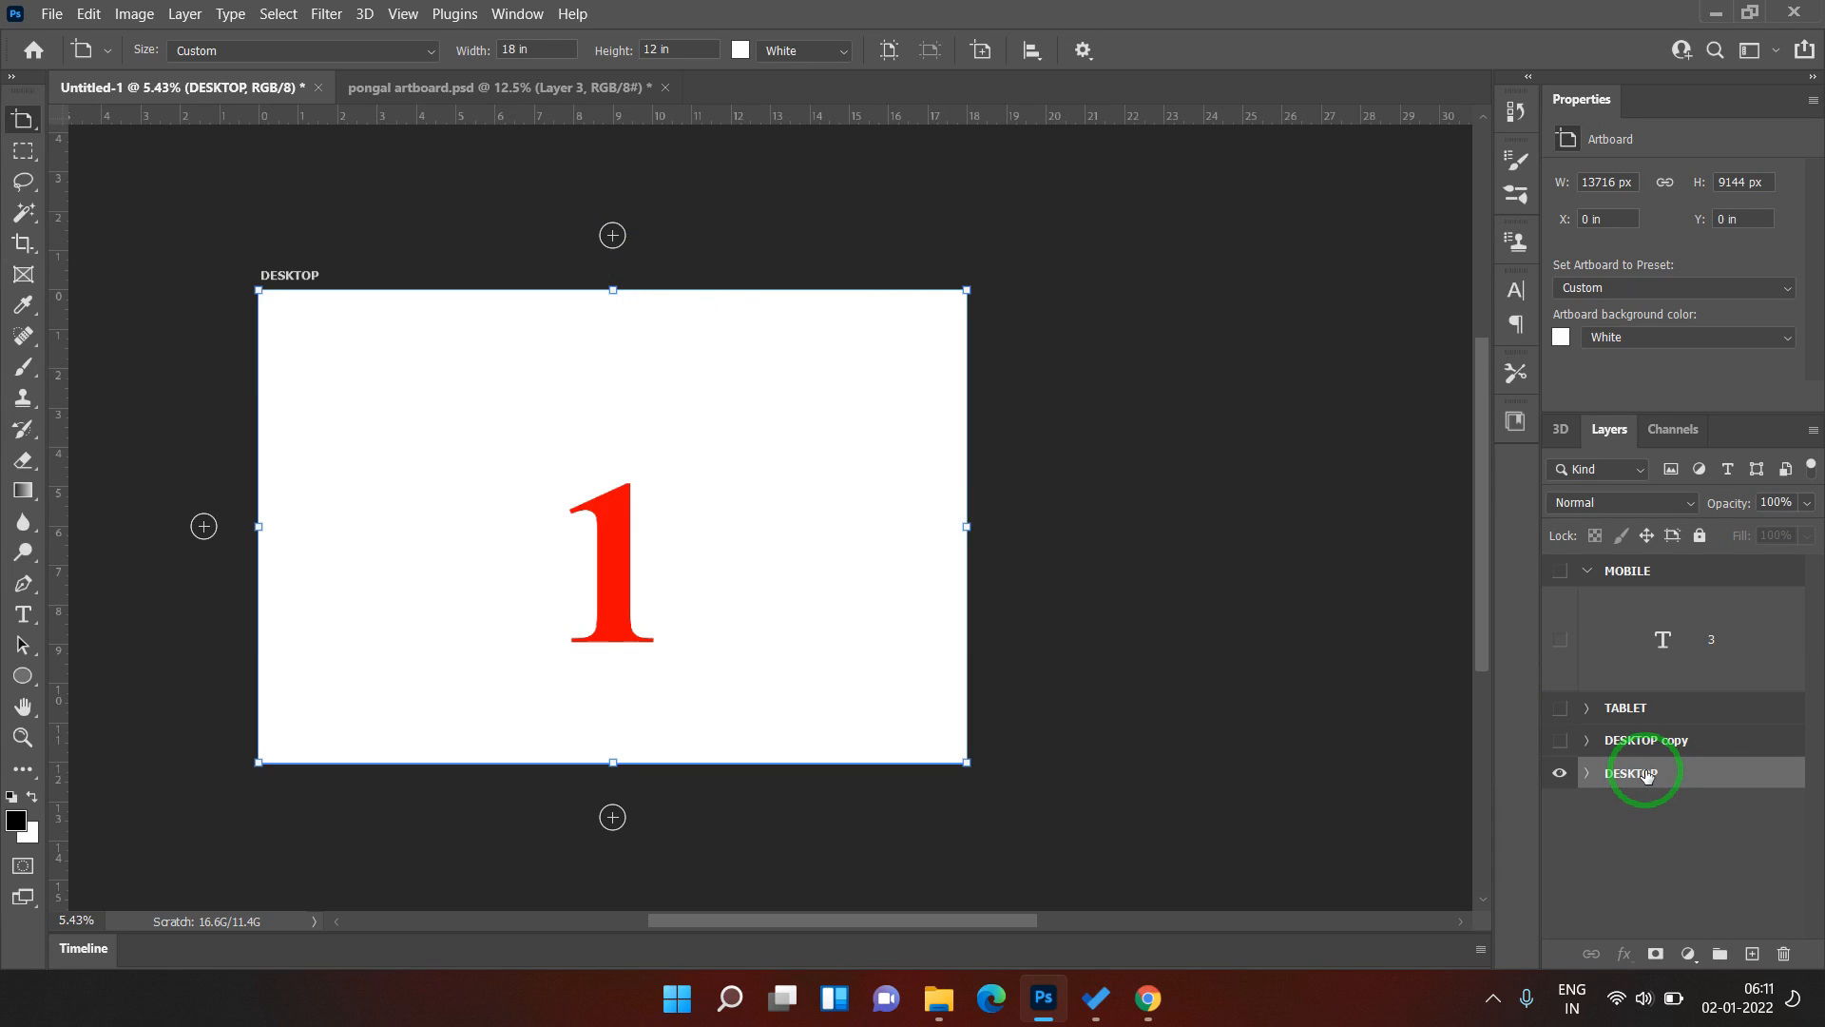
key(ctrl+j)
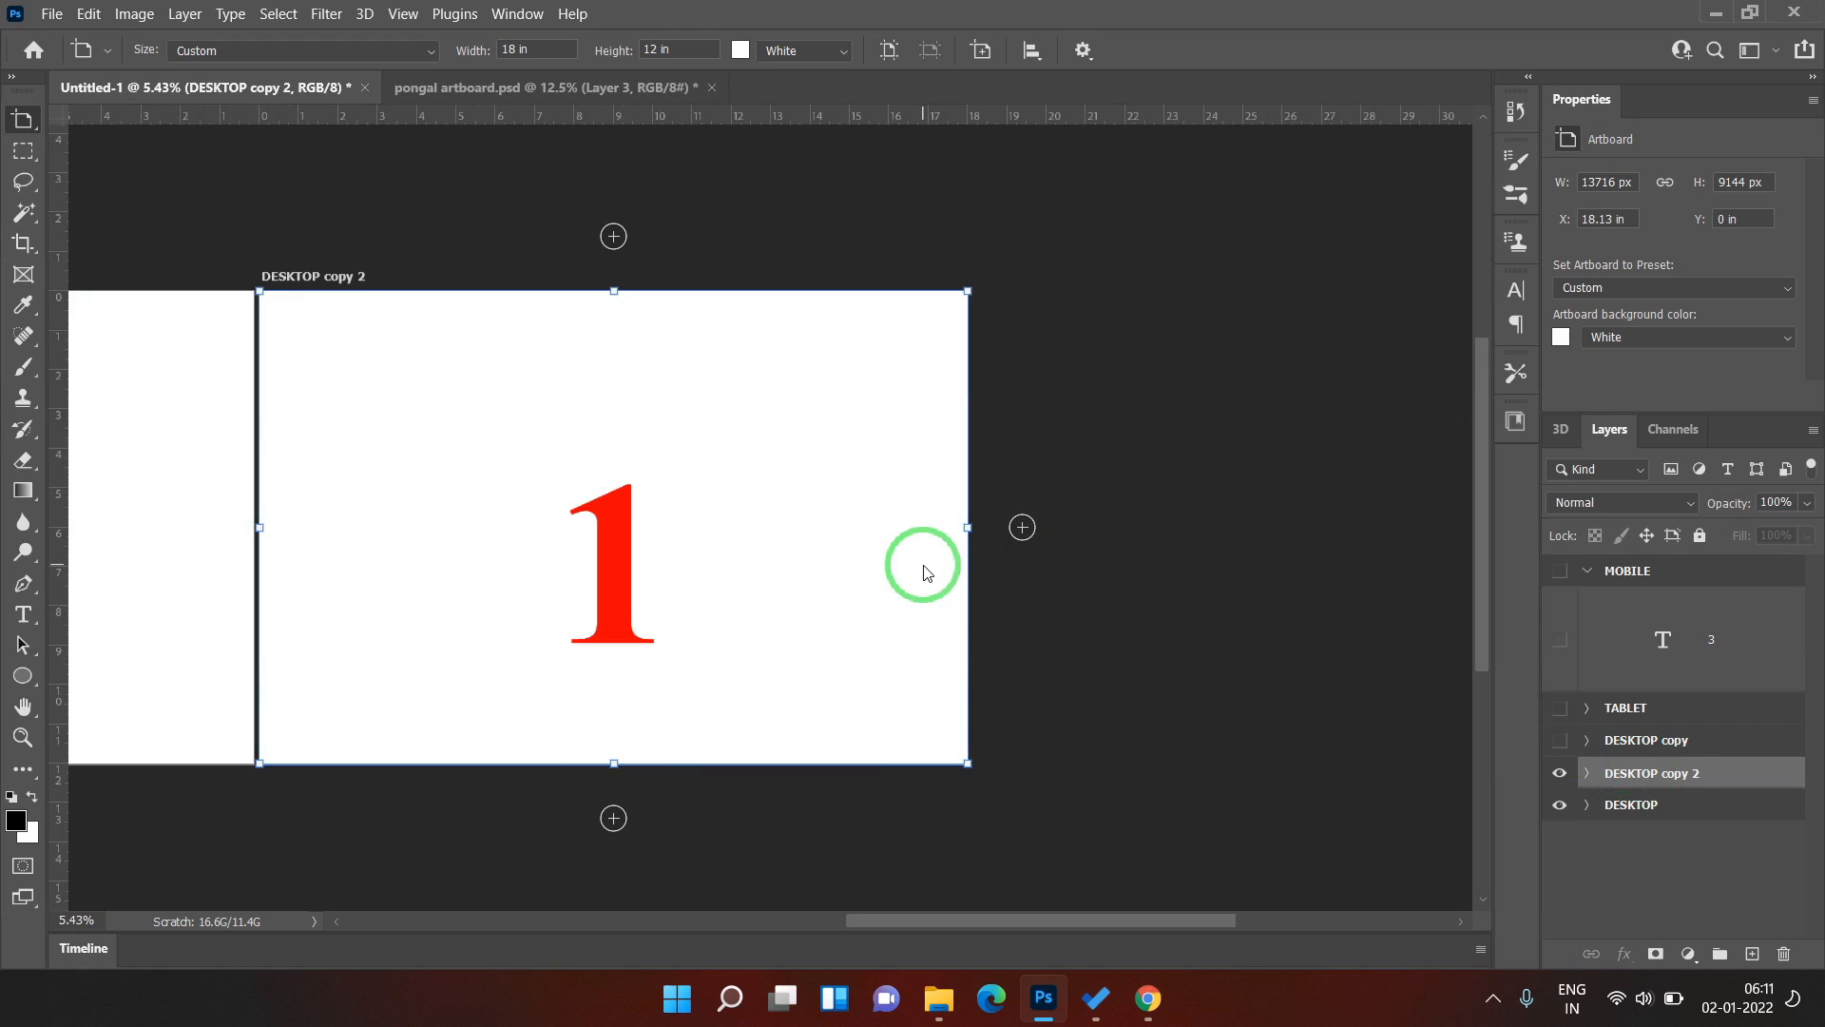
- Add a new artboard to the right of DESKTOP copy 2 and resize it to about 10.2 by 14.02 in
scroll(1046, 519, up, 1)
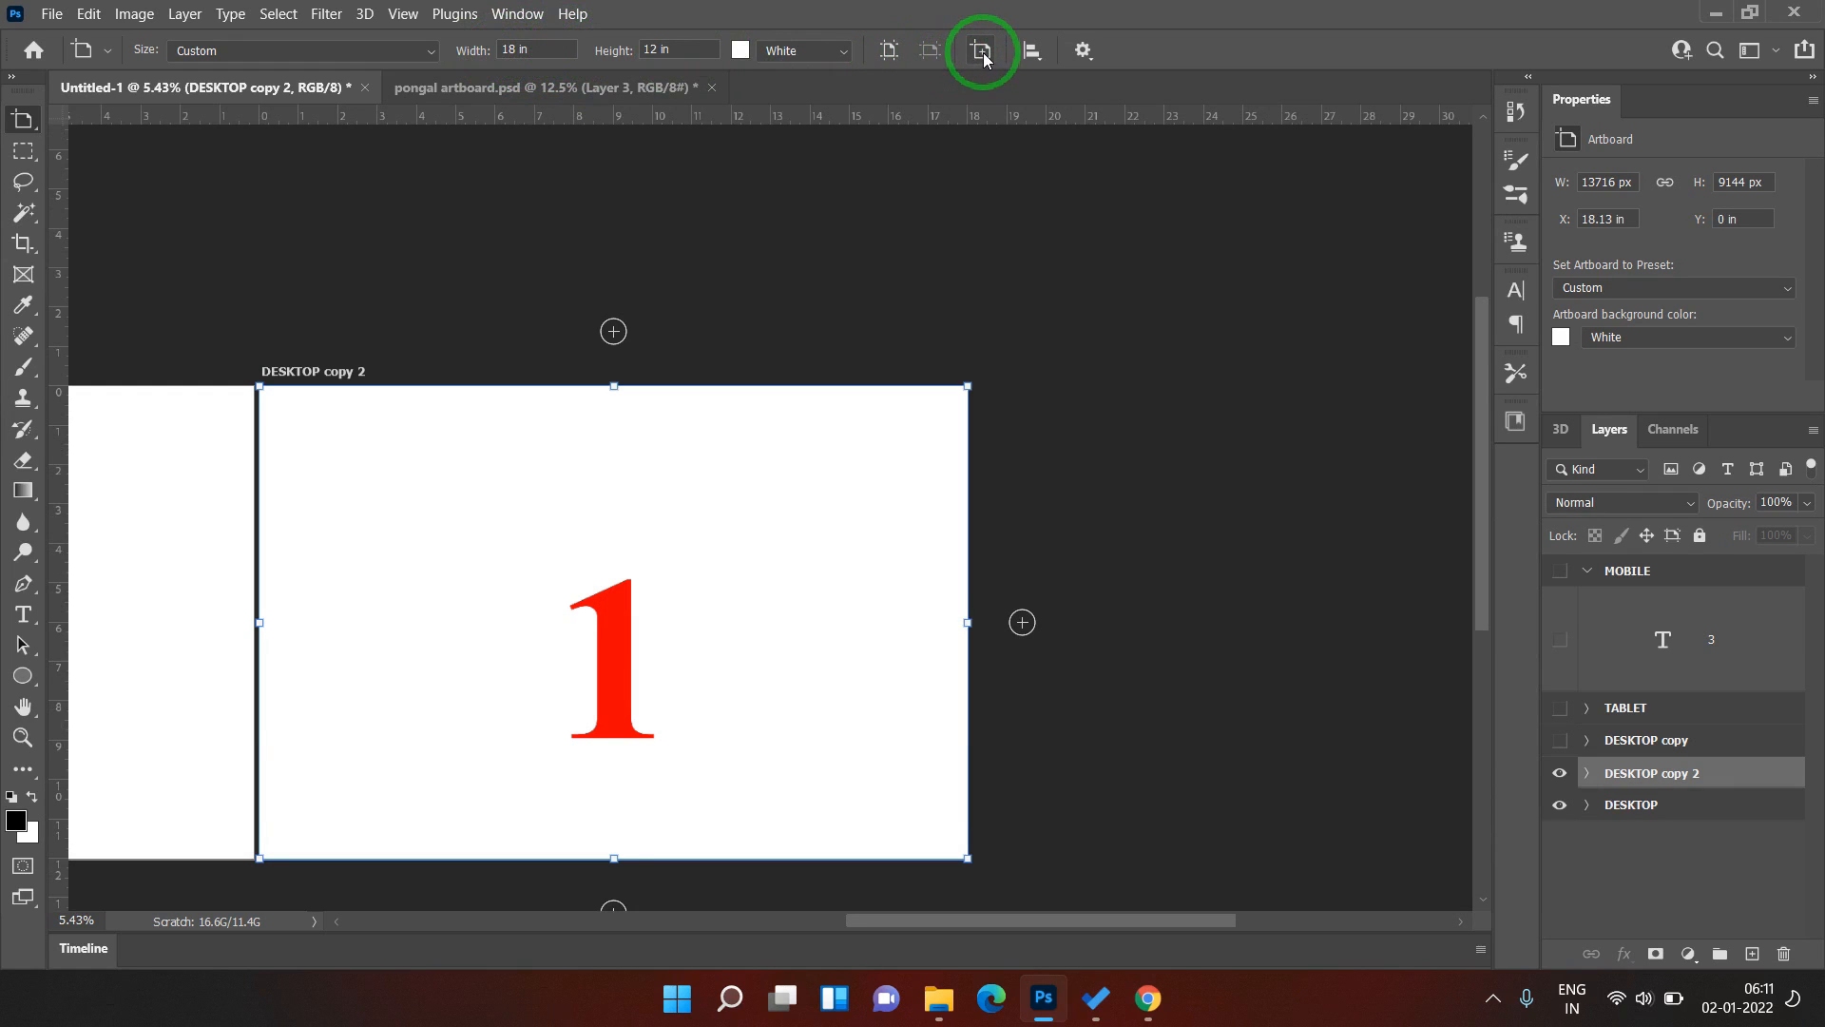
click(1186, 213)
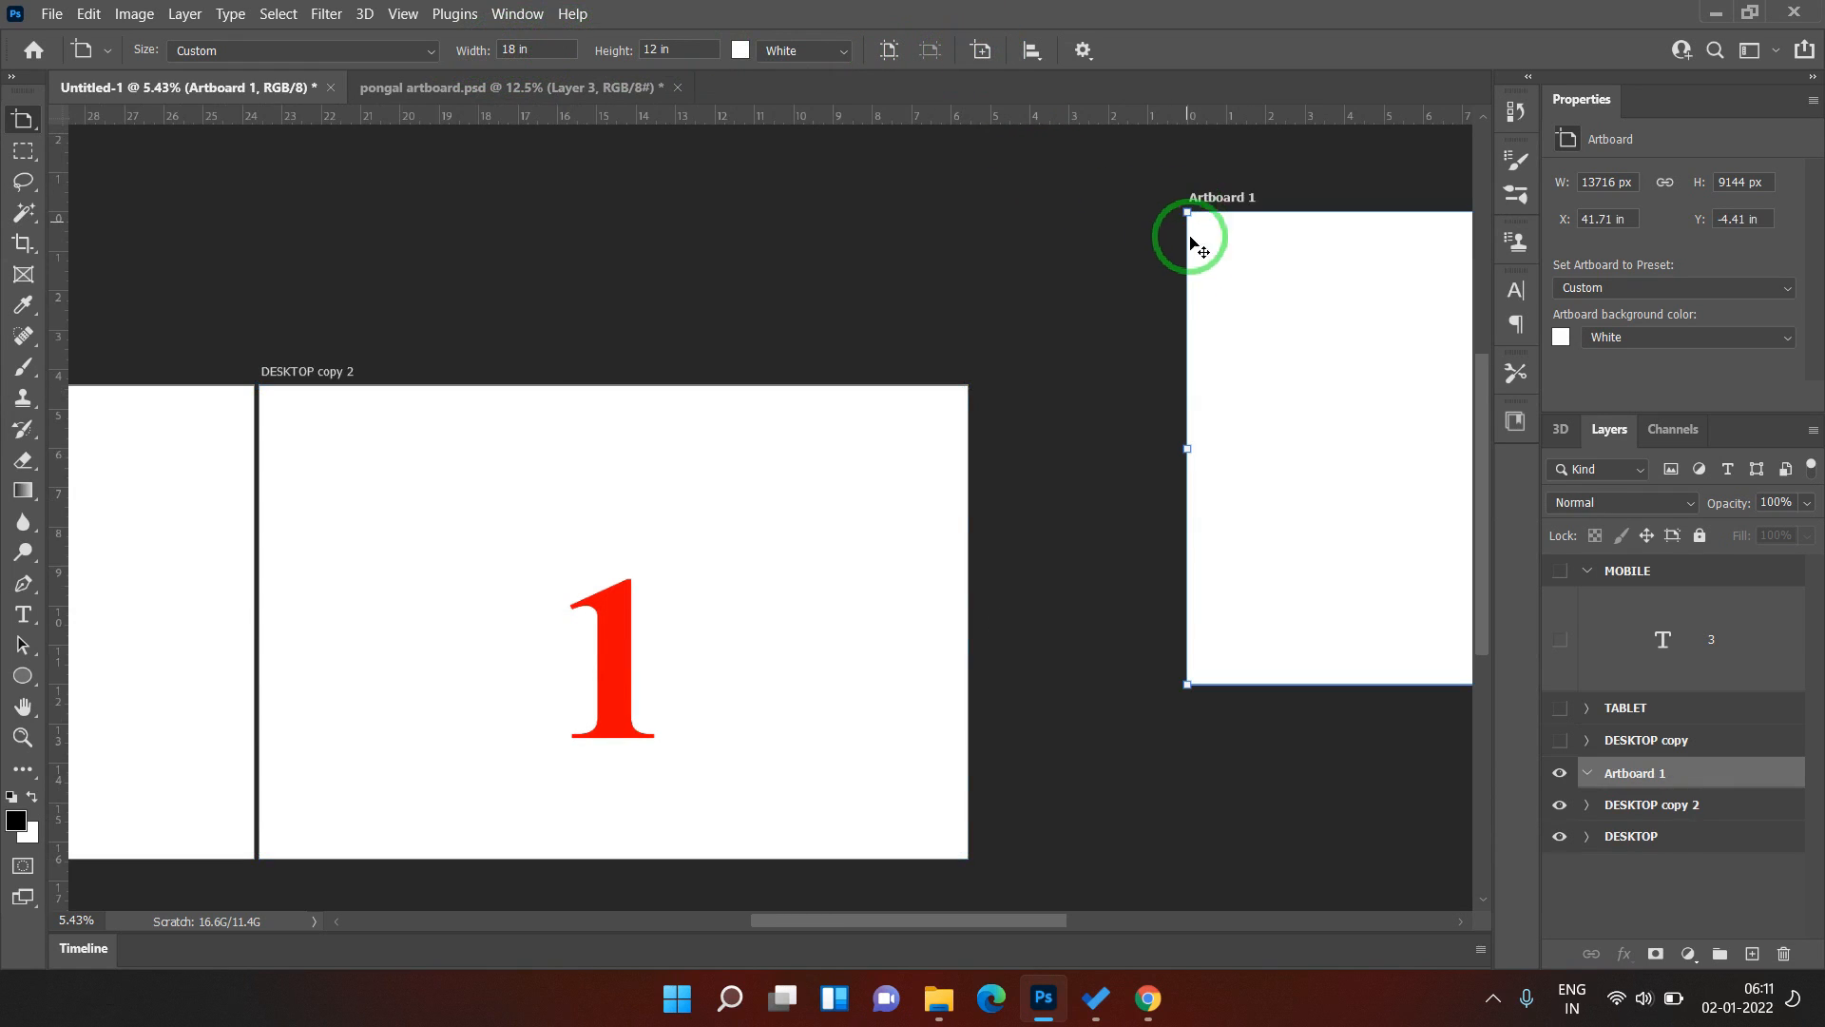
drag(911, 920, 1136, 929)
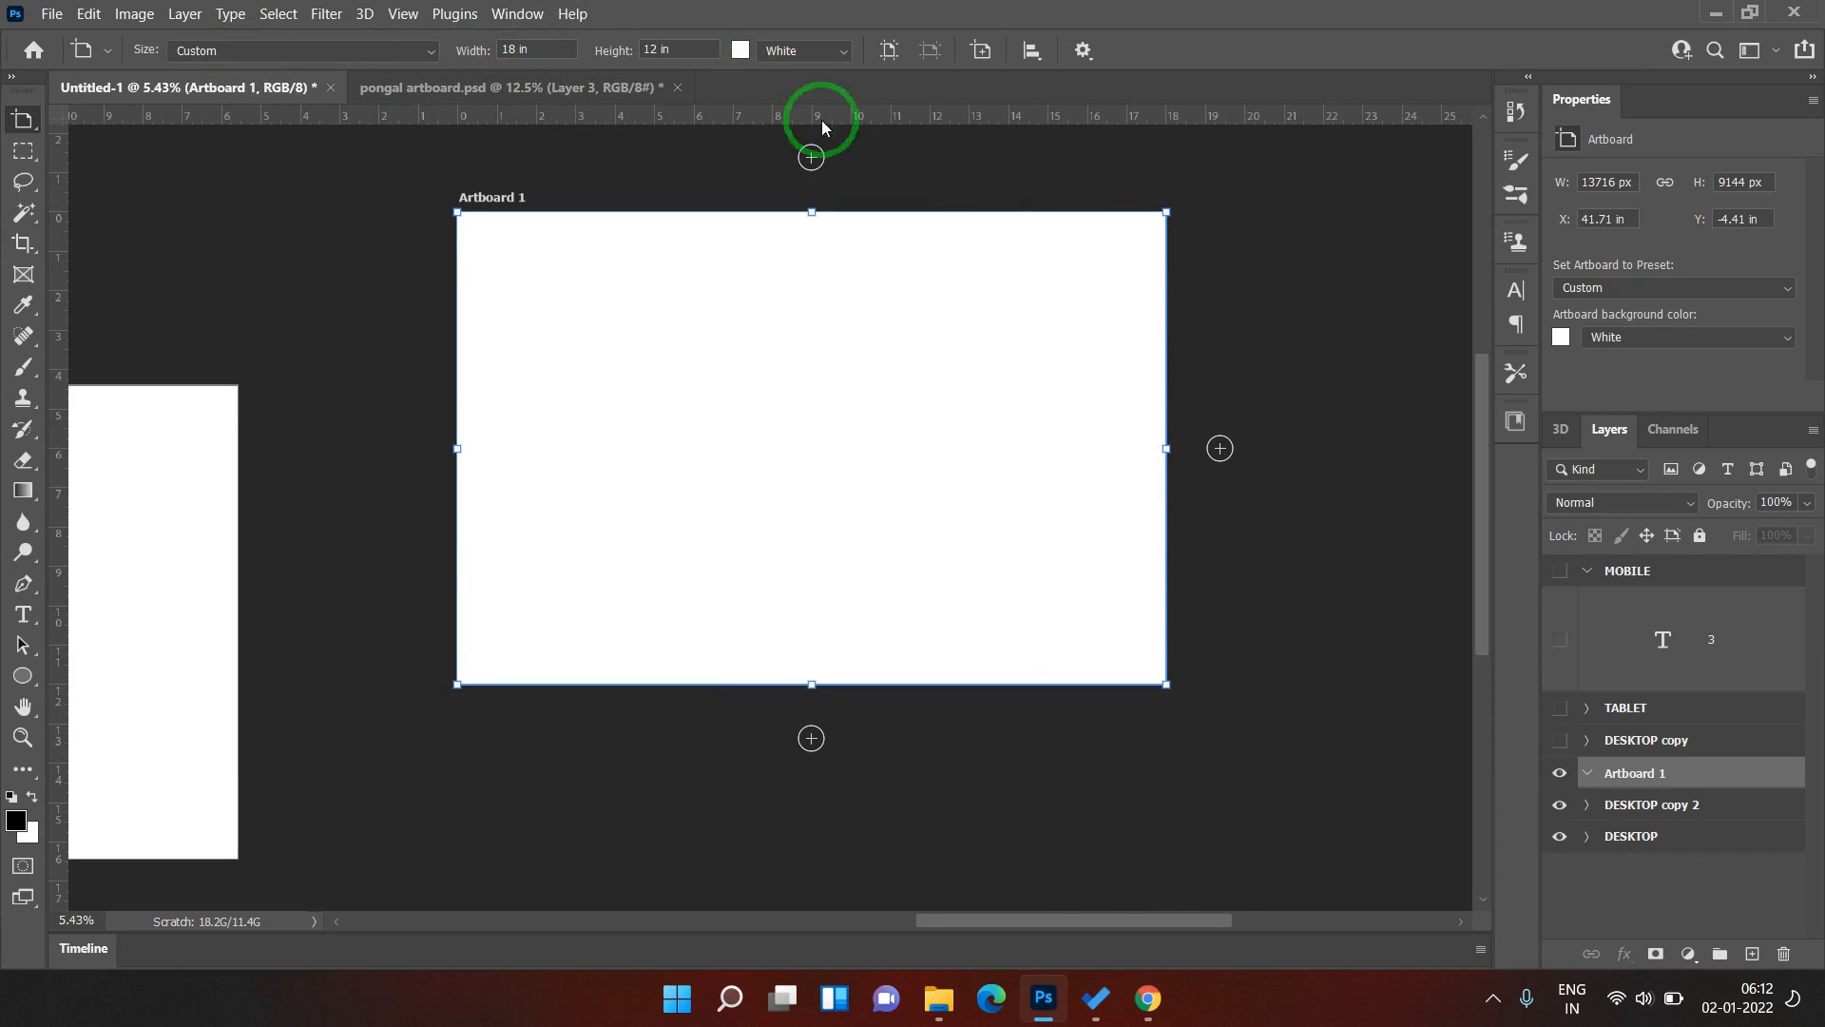
drag(1167, 211, 941, 237)
drag(875, 408, 863, 363)
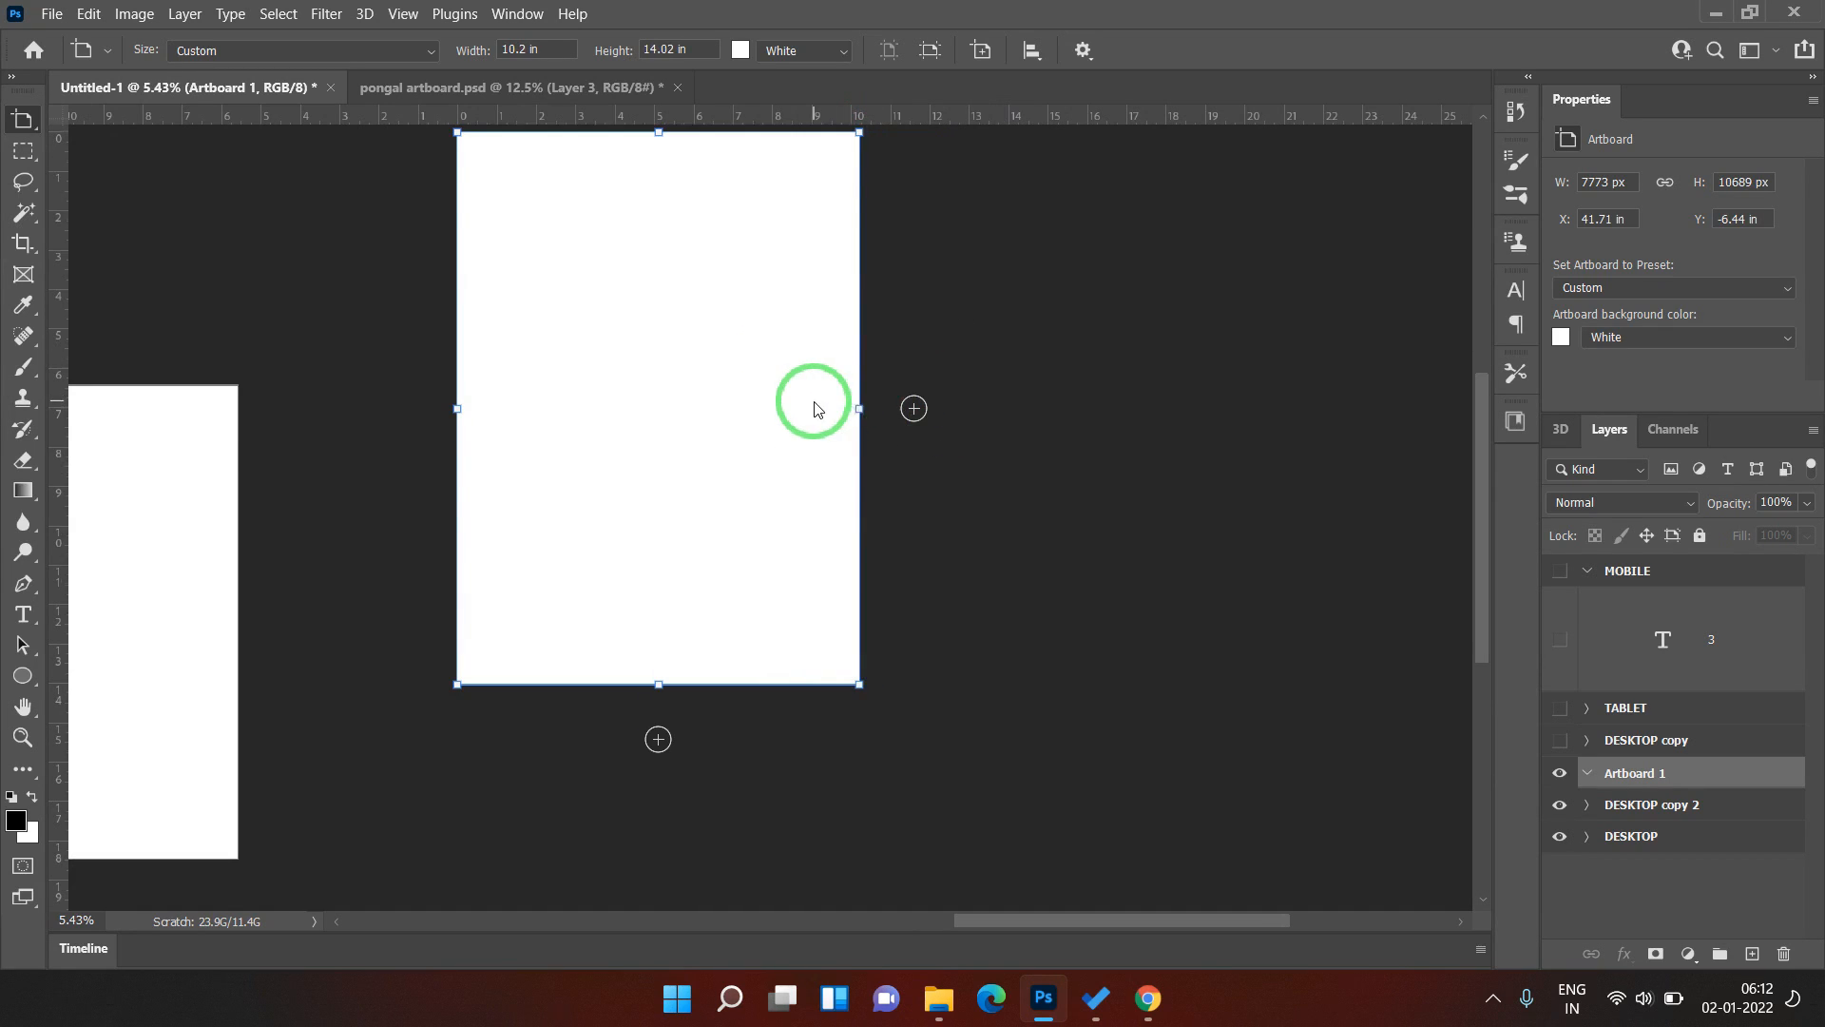
scroll(815, 409, up, 1)
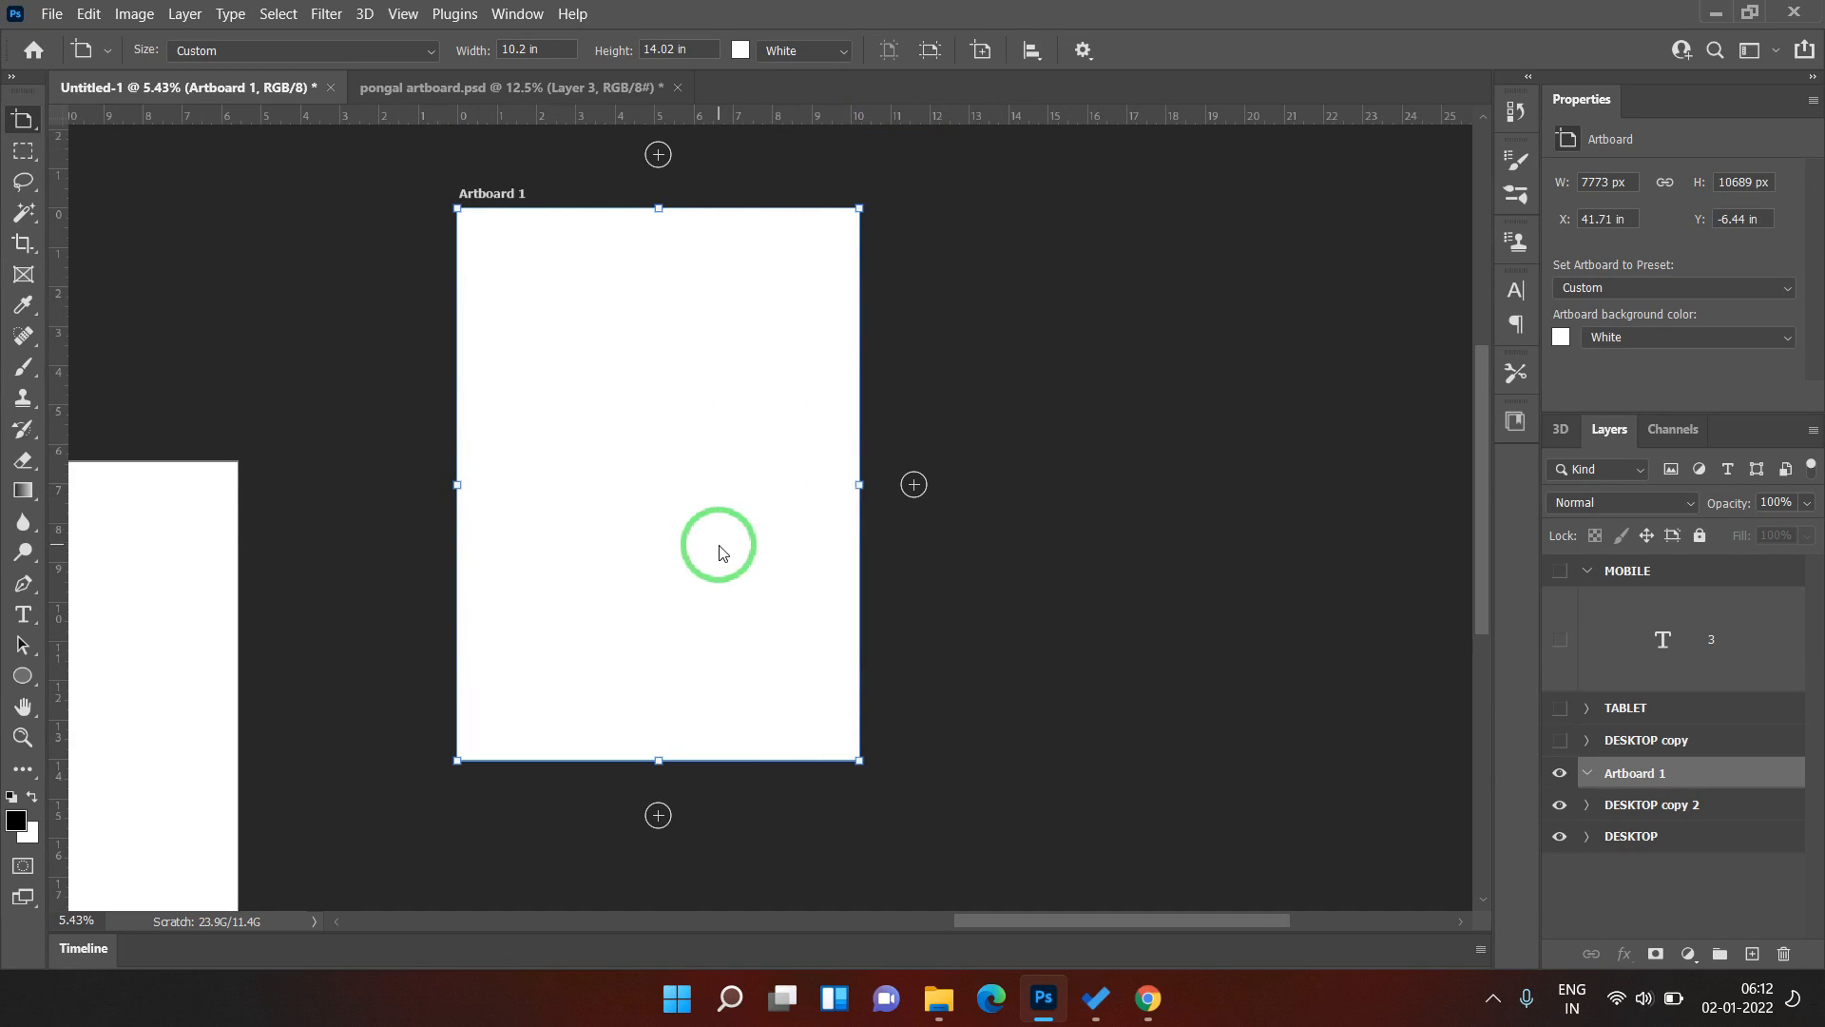
- Move Artboard 1 above the other artboards, to about X 37.47 in and Y -31.94 in
click(1625, 710)
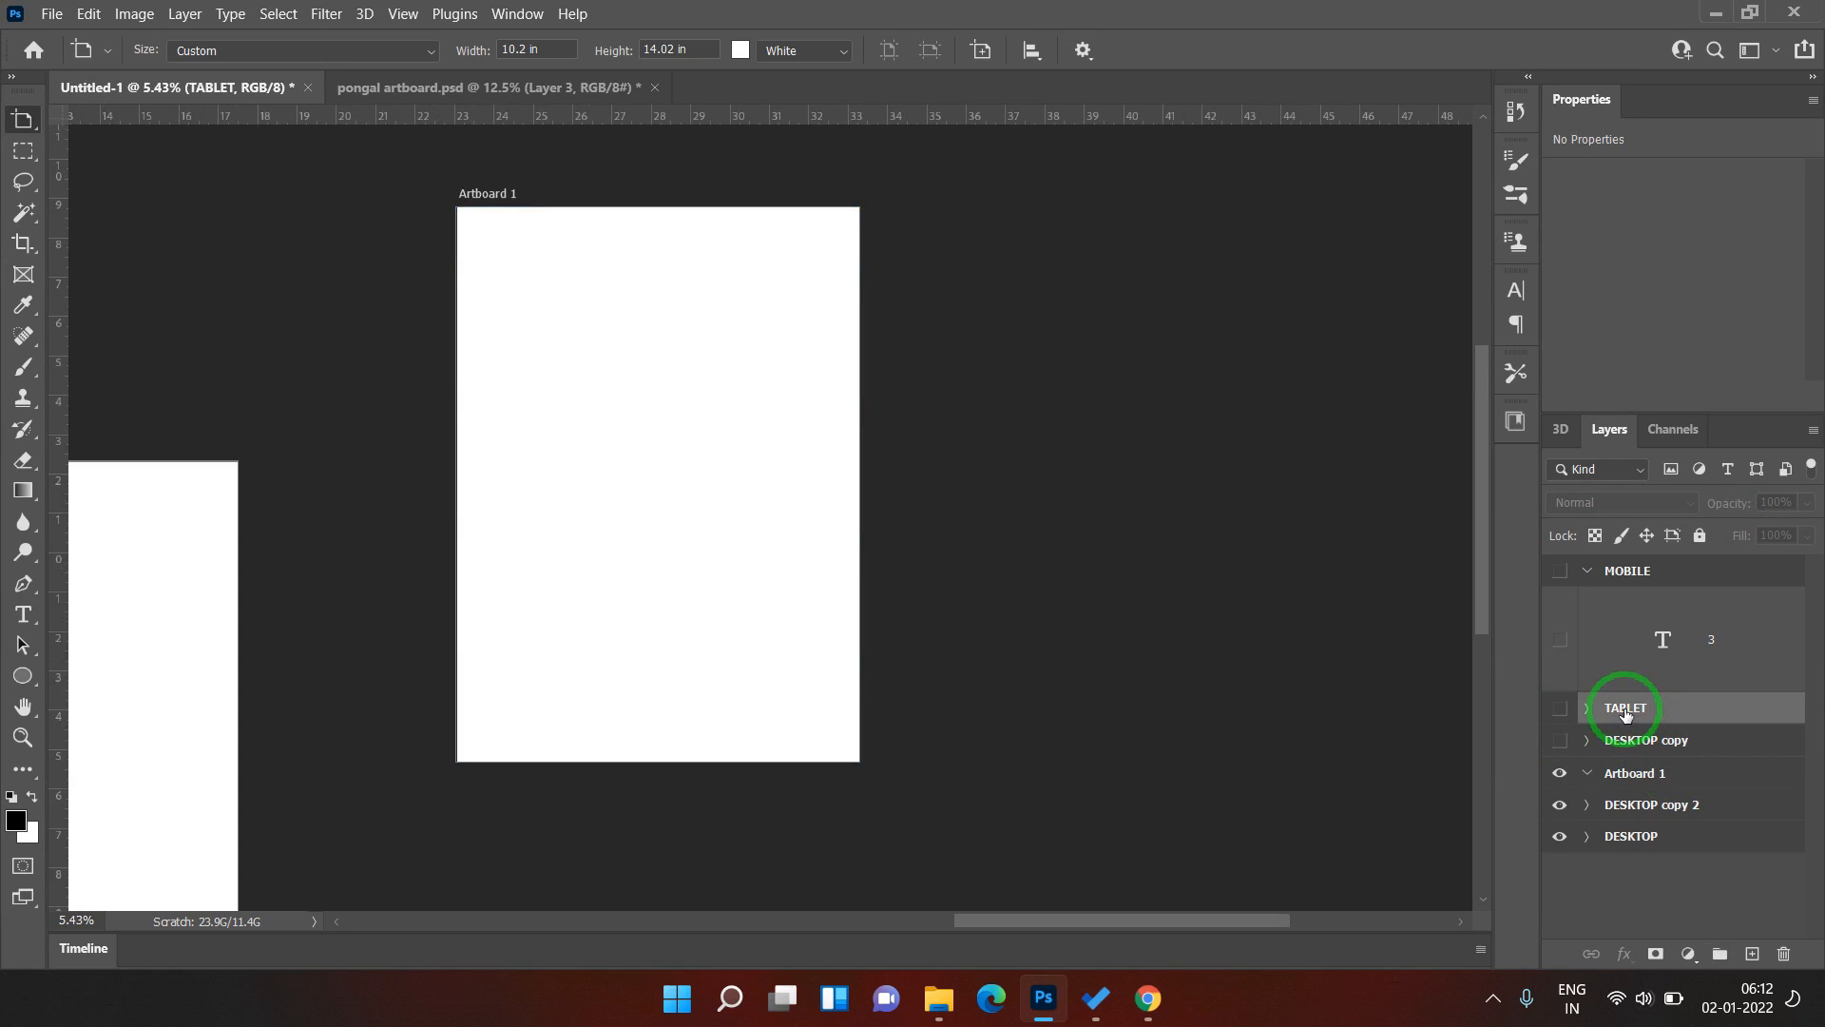
click(1639, 774)
key(v)
drag(712, 489, 670, 546)
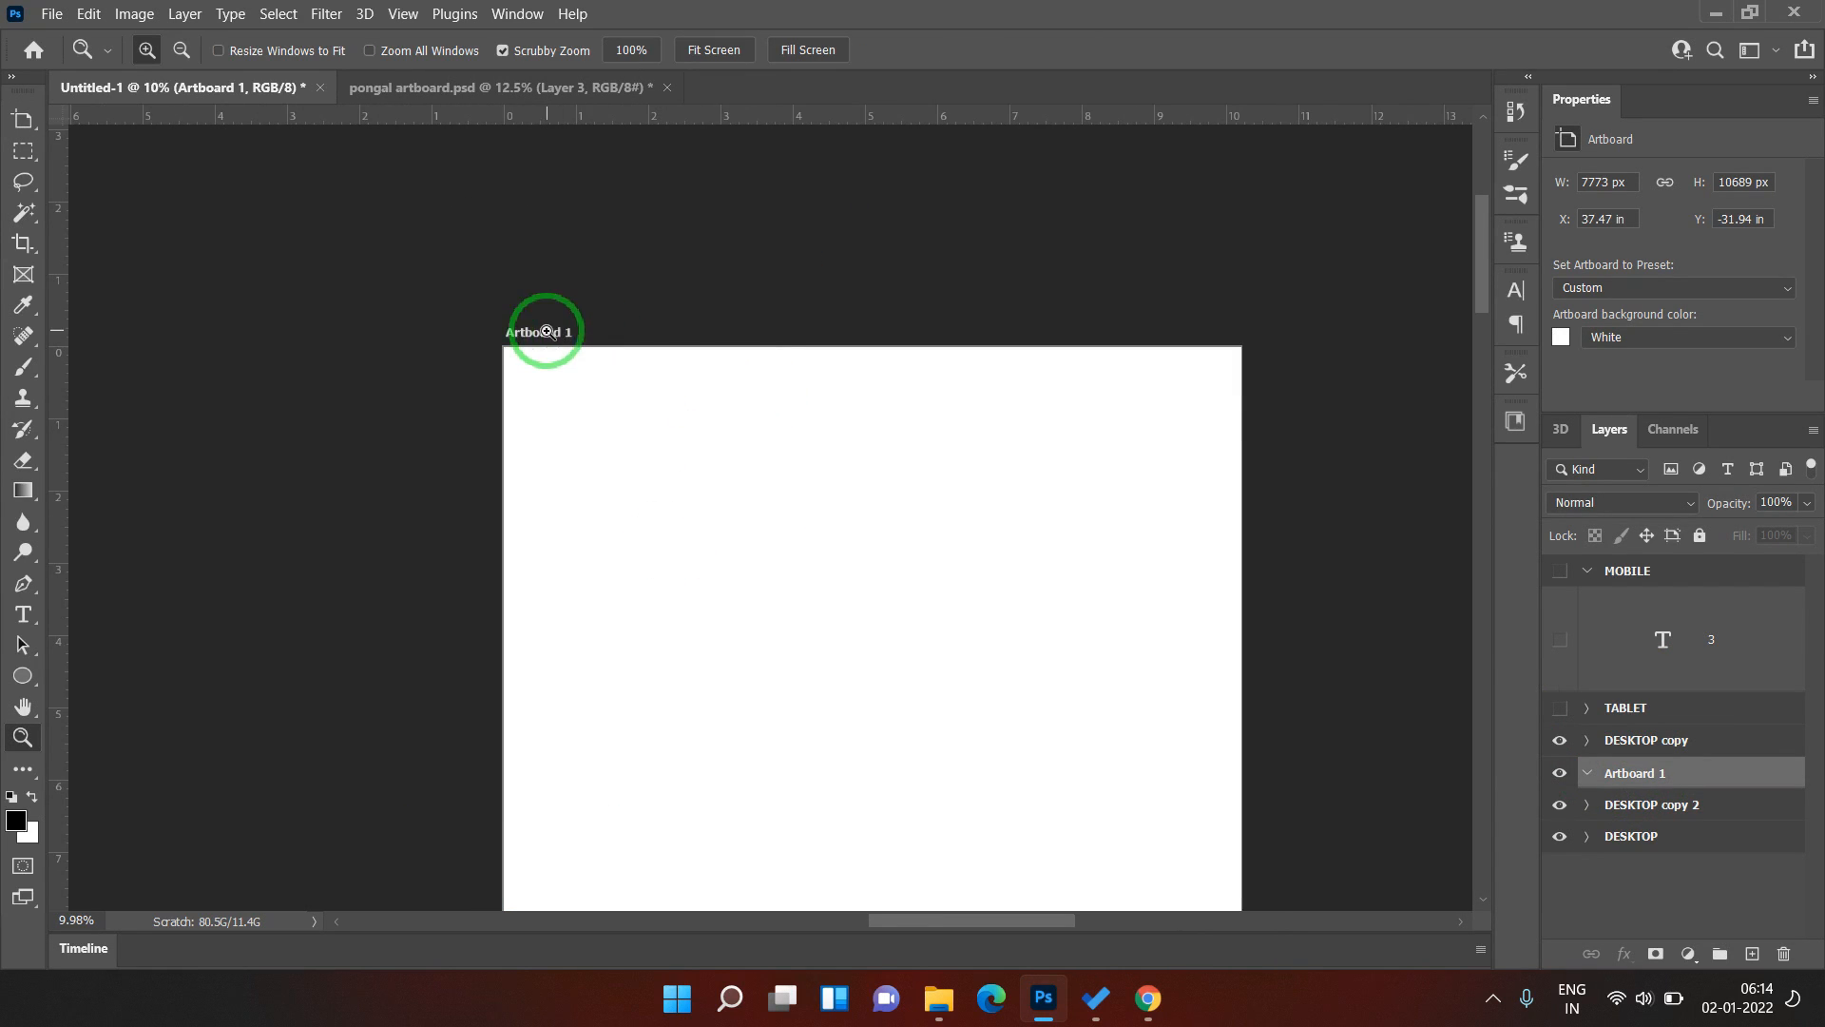
- Rename Artboard 1 with the photographer's name and resize it to about 10 by 17.19 in
mouse_move(547, 331)
mouse_down()
mouse_move(619, 399)
mouse_move(530, 354)
mouse_move(545, 356)
mouse_up()
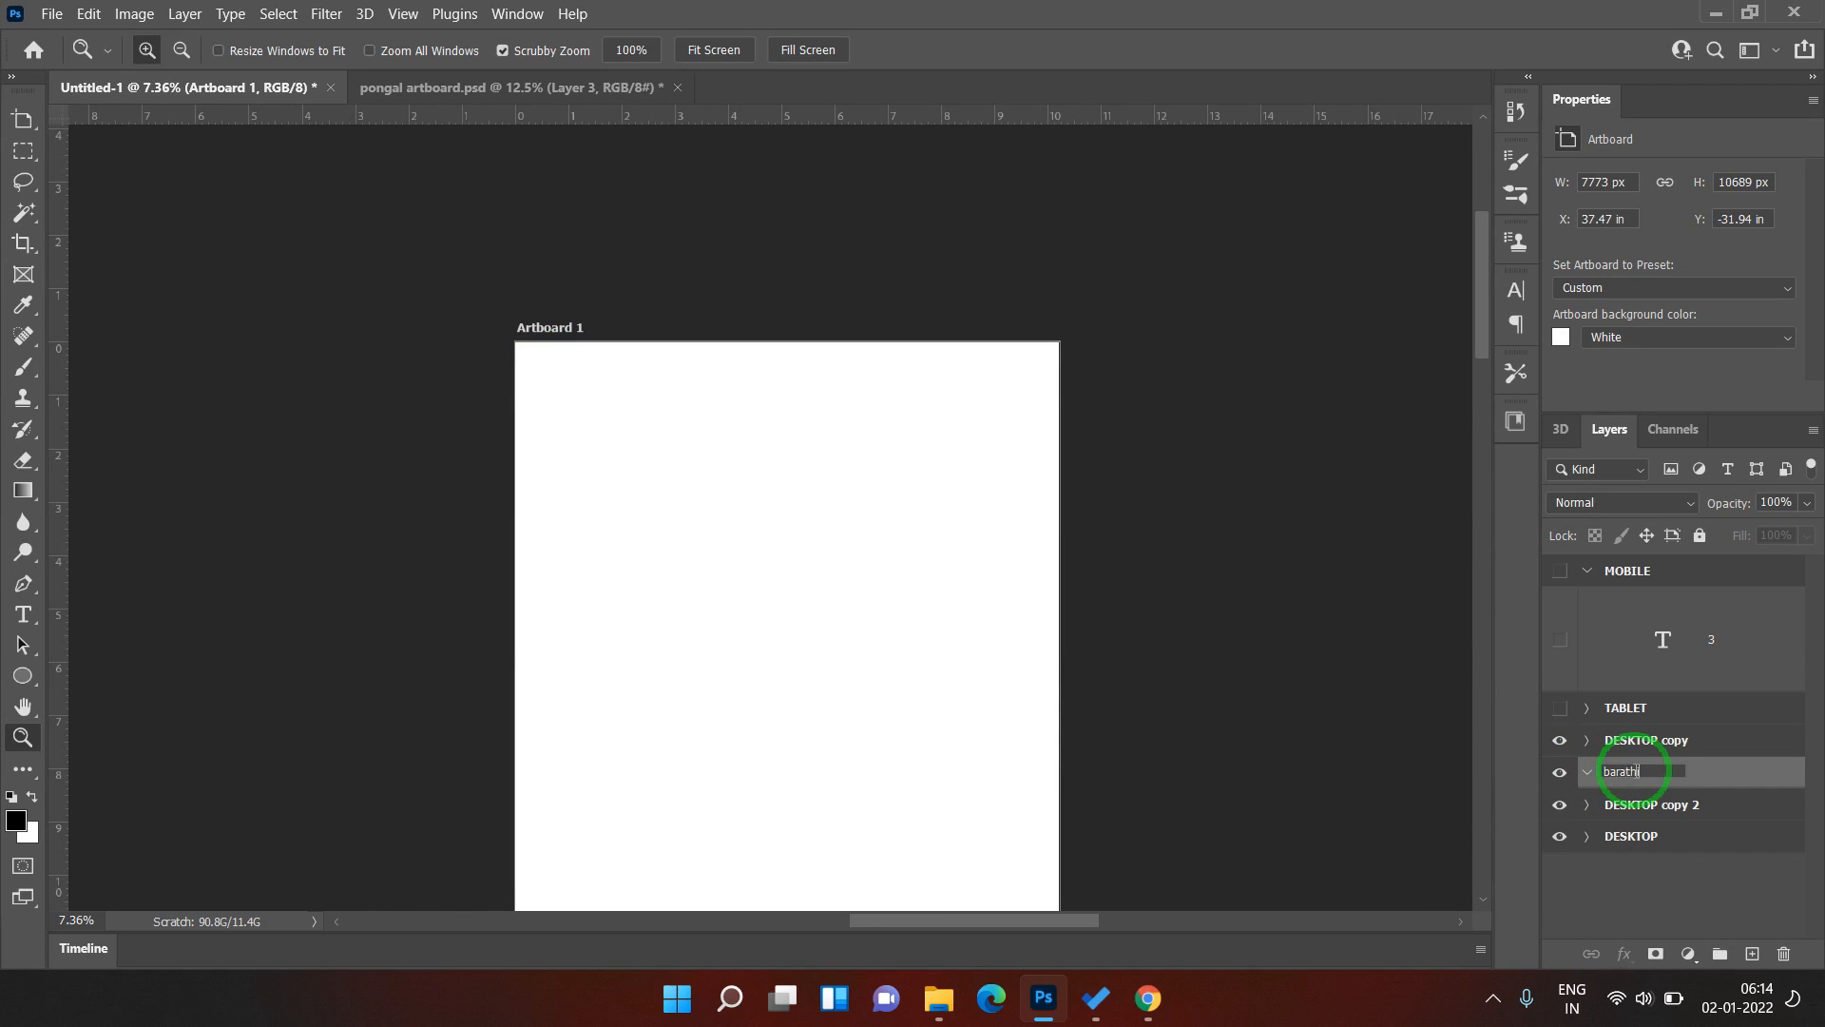
drag(558, 326, 697, 618)
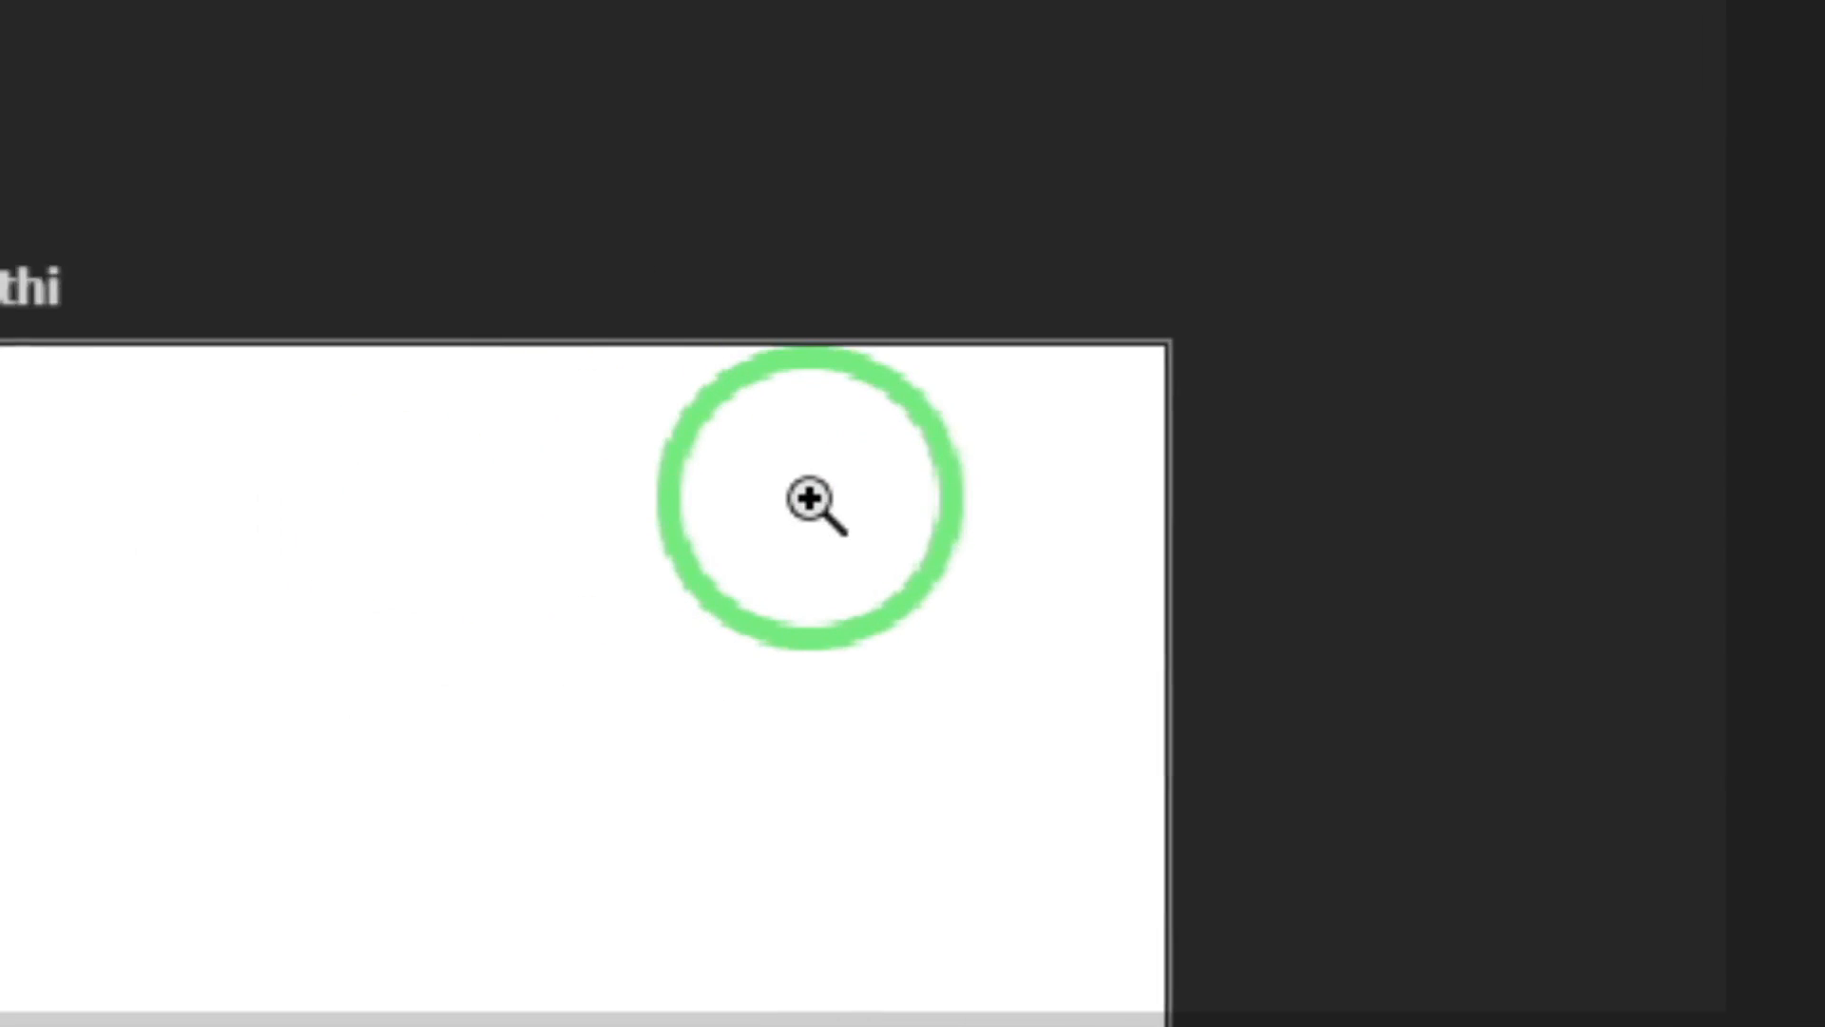
drag(1141, 608, 1057, 794)
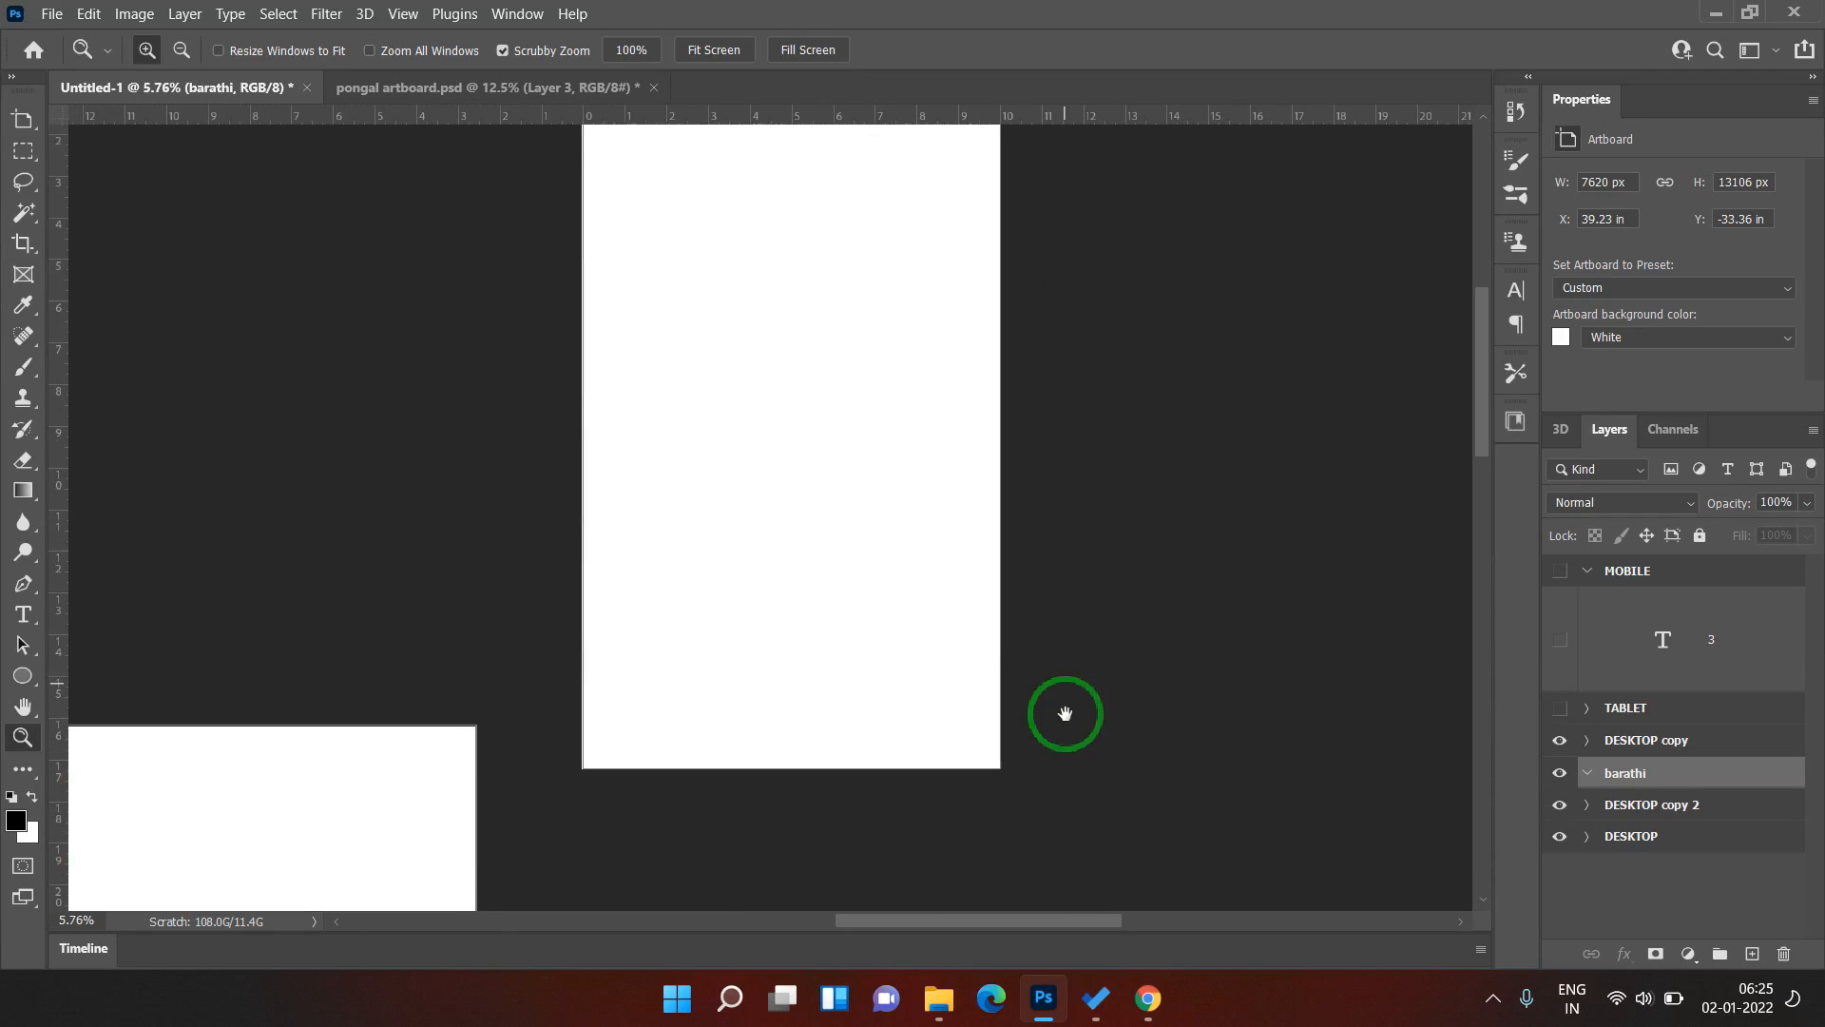
mouse_move(894, 410)
mouse_down()
mouse_move(921, 428)
mouse_move(860, 422)
mouse_up()
- Set the renamed artboard's height to 10 in and look through its size preset and background color options
click(24, 121)
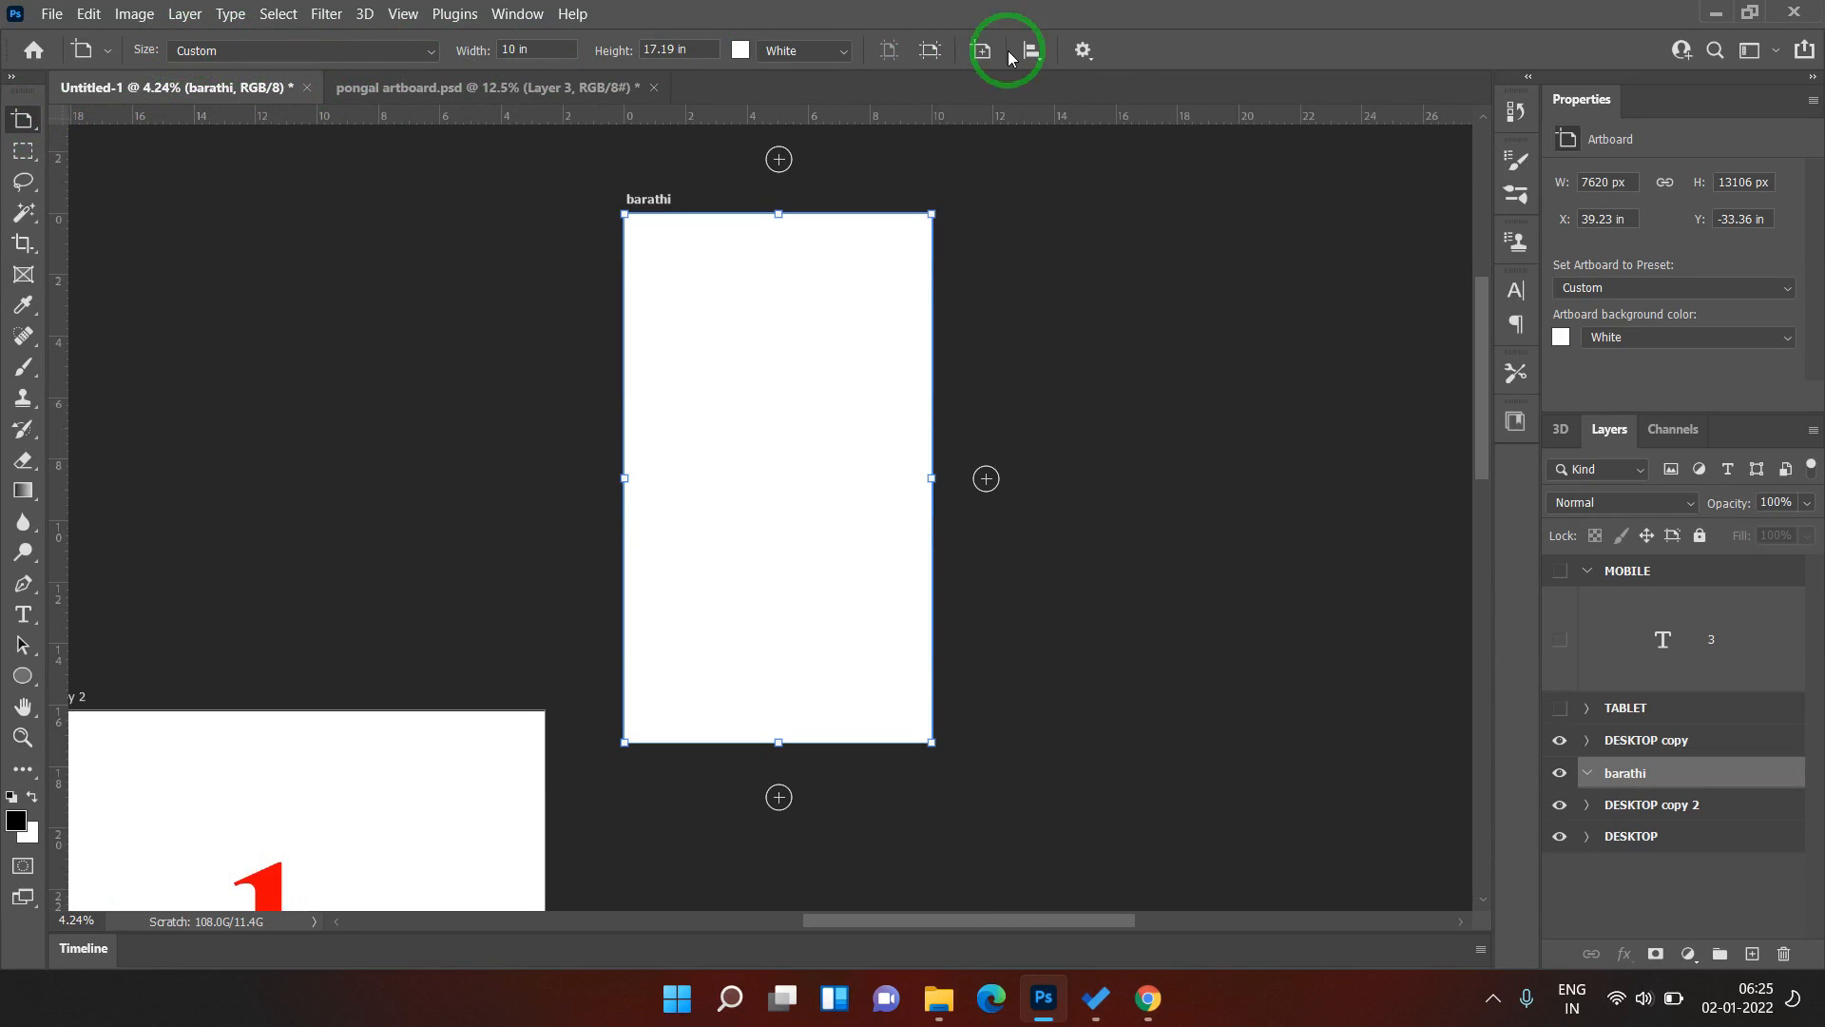
click(257, 59)
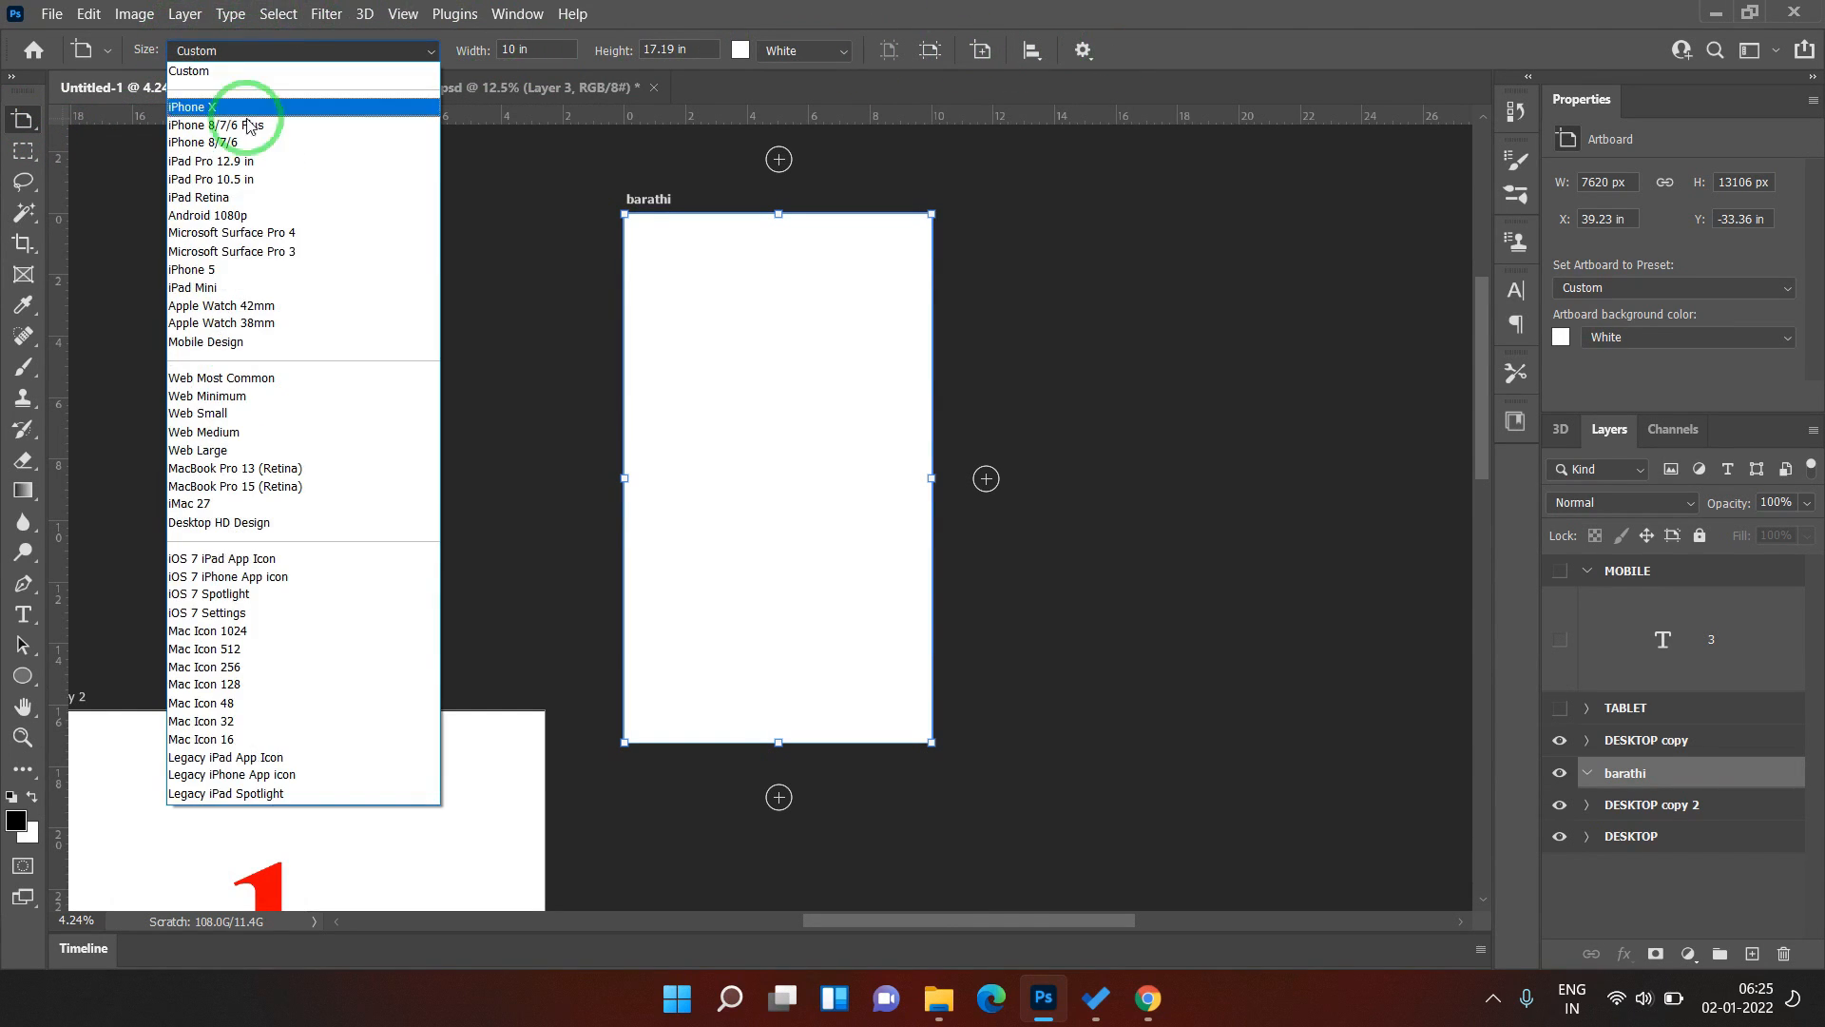
click(305, 48)
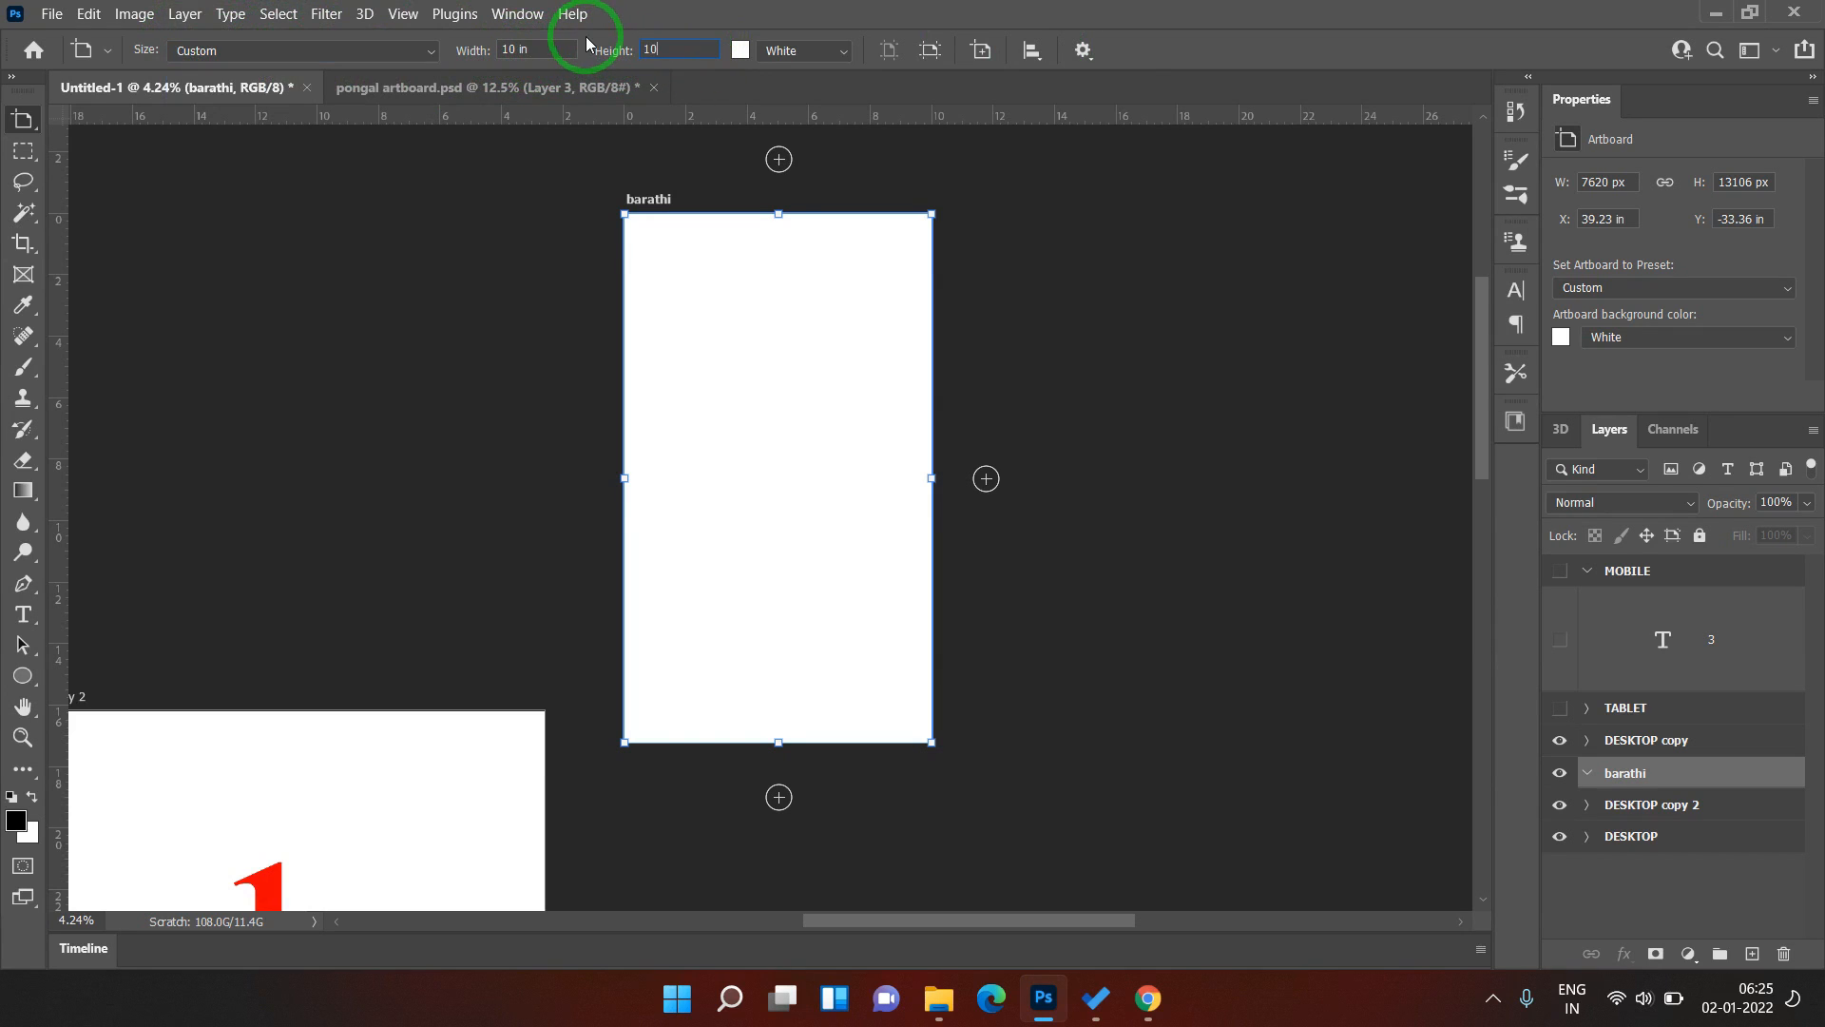
key(Return)
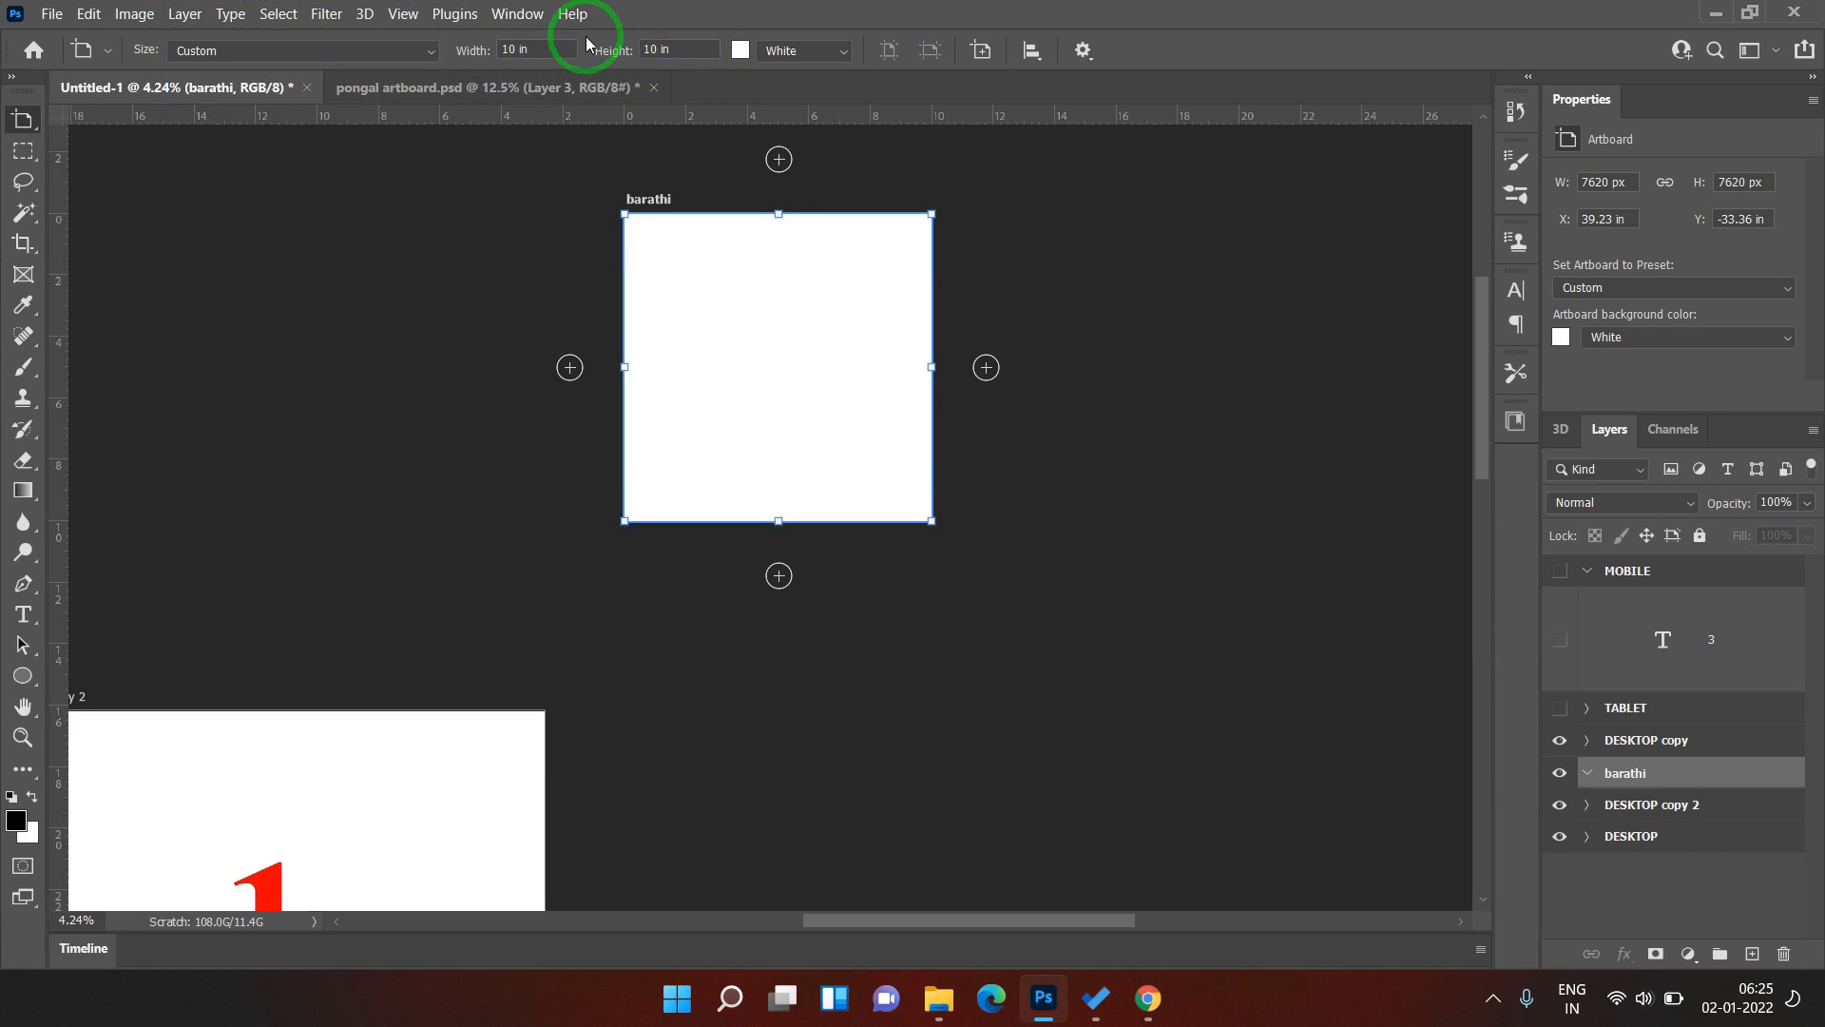
click(842, 51)
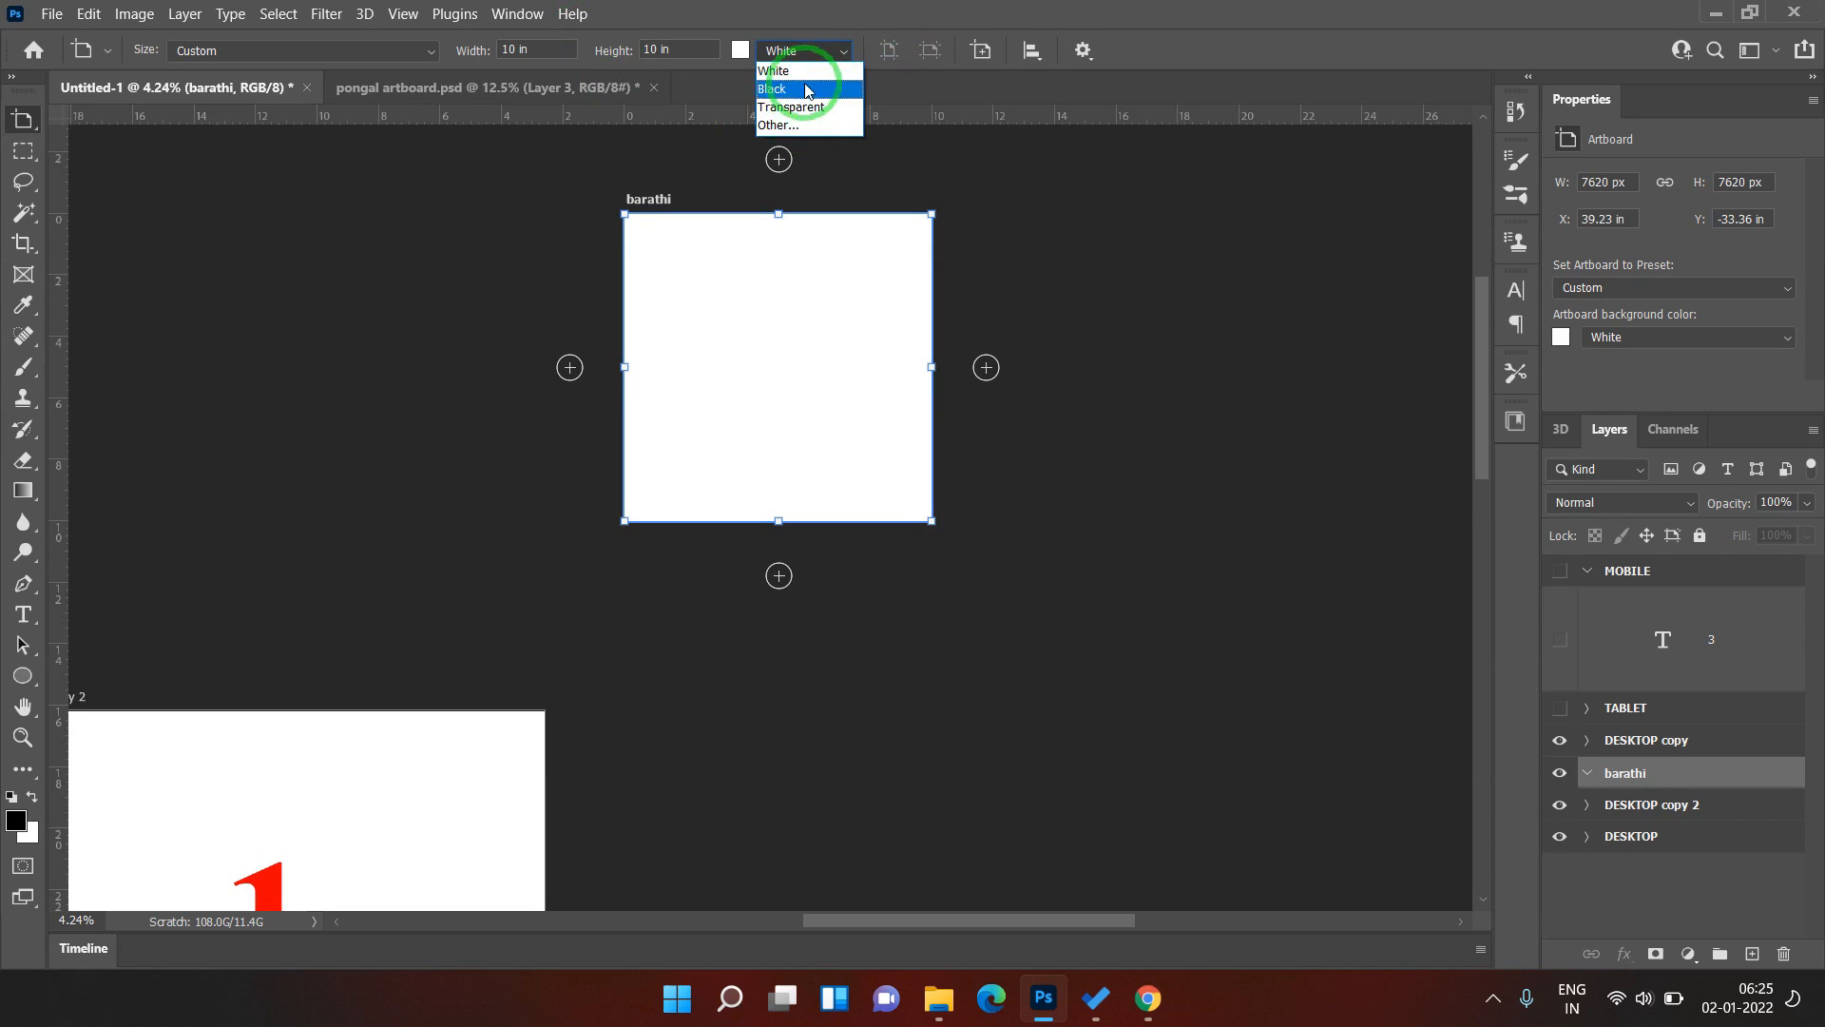
click(807, 51)
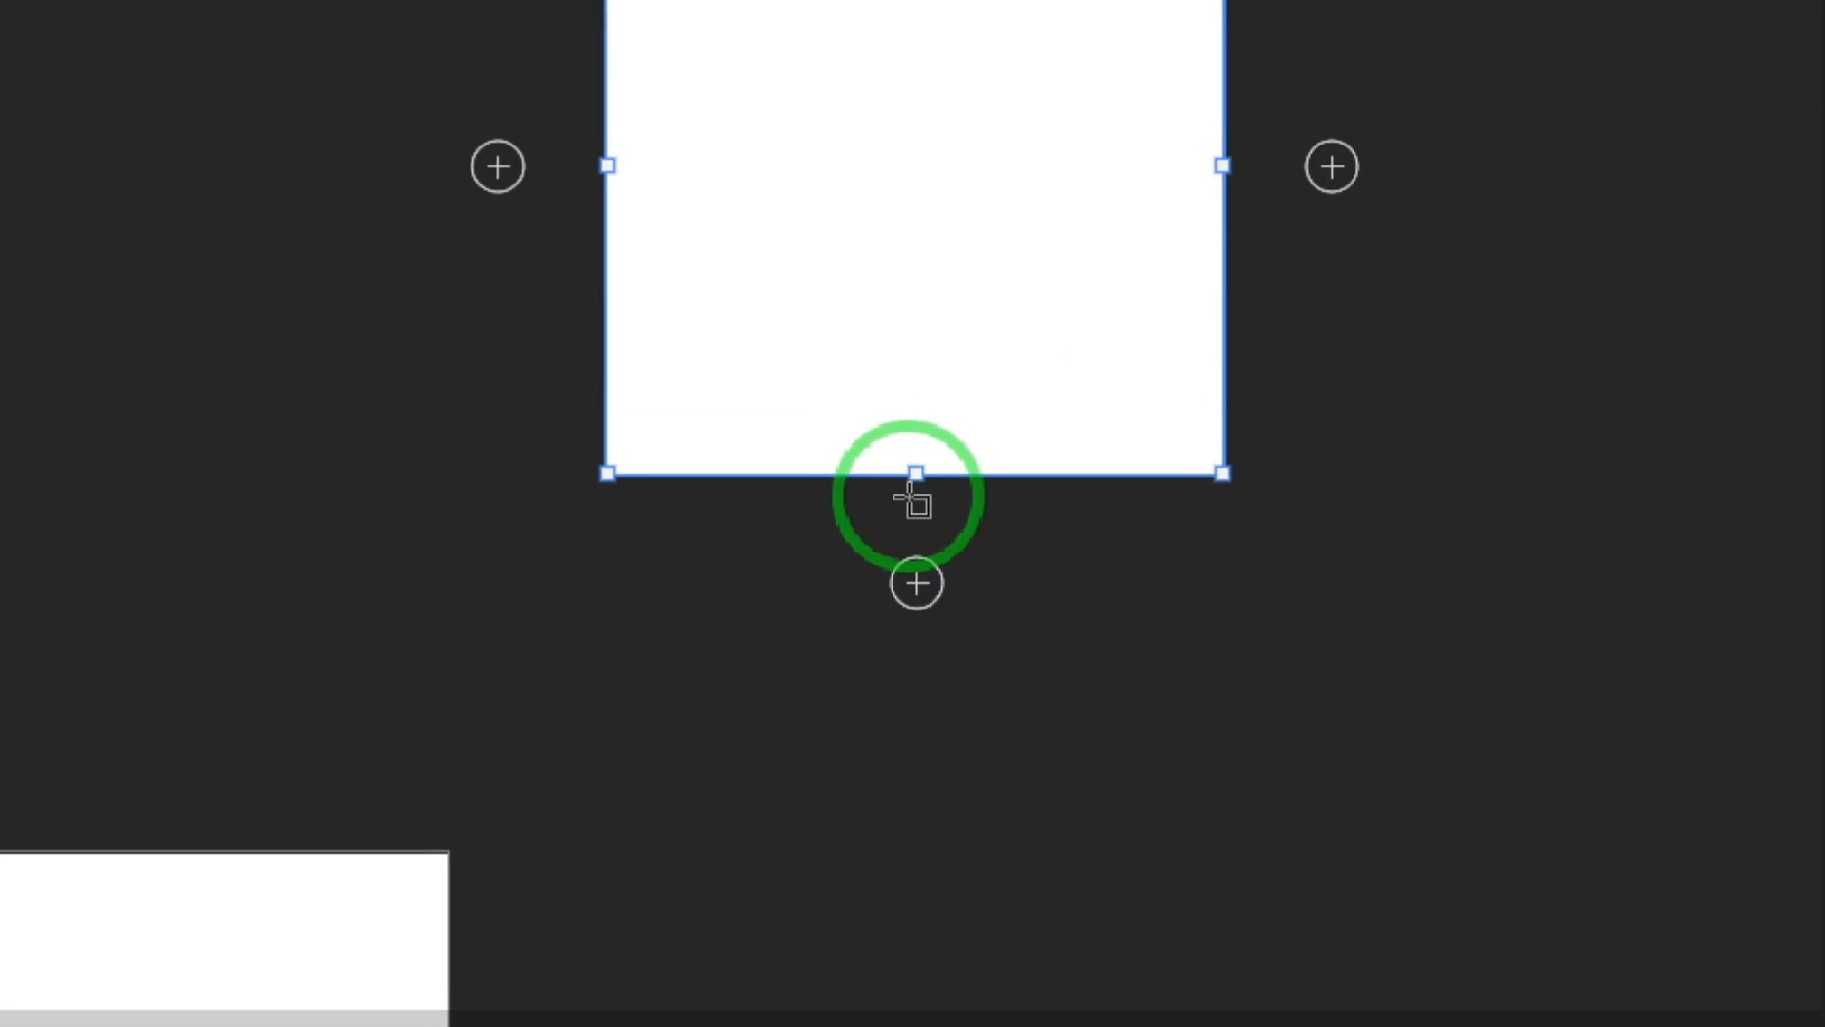
- Stretch the artboard's lower edge to a height of about 15.84 in, switch it to landscape and return it to portrait
drag(914, 472, 948, 828)
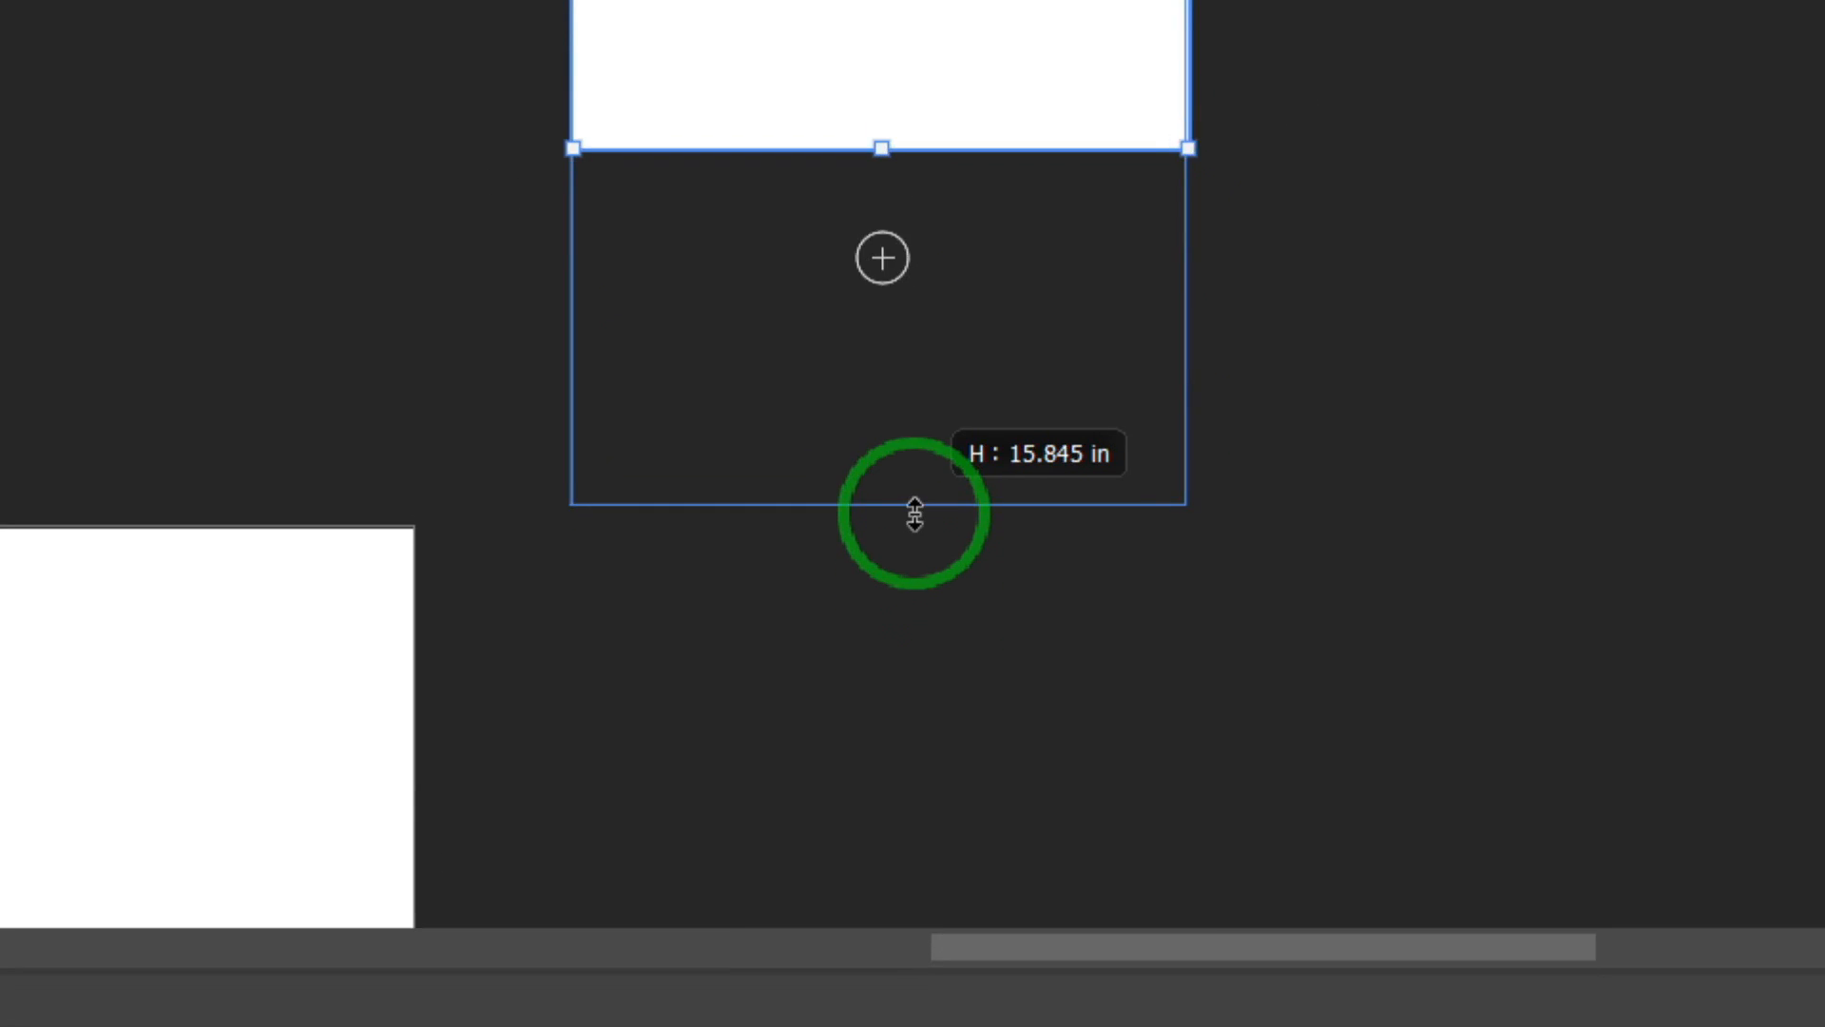
drag(915, 514, 915, 514)
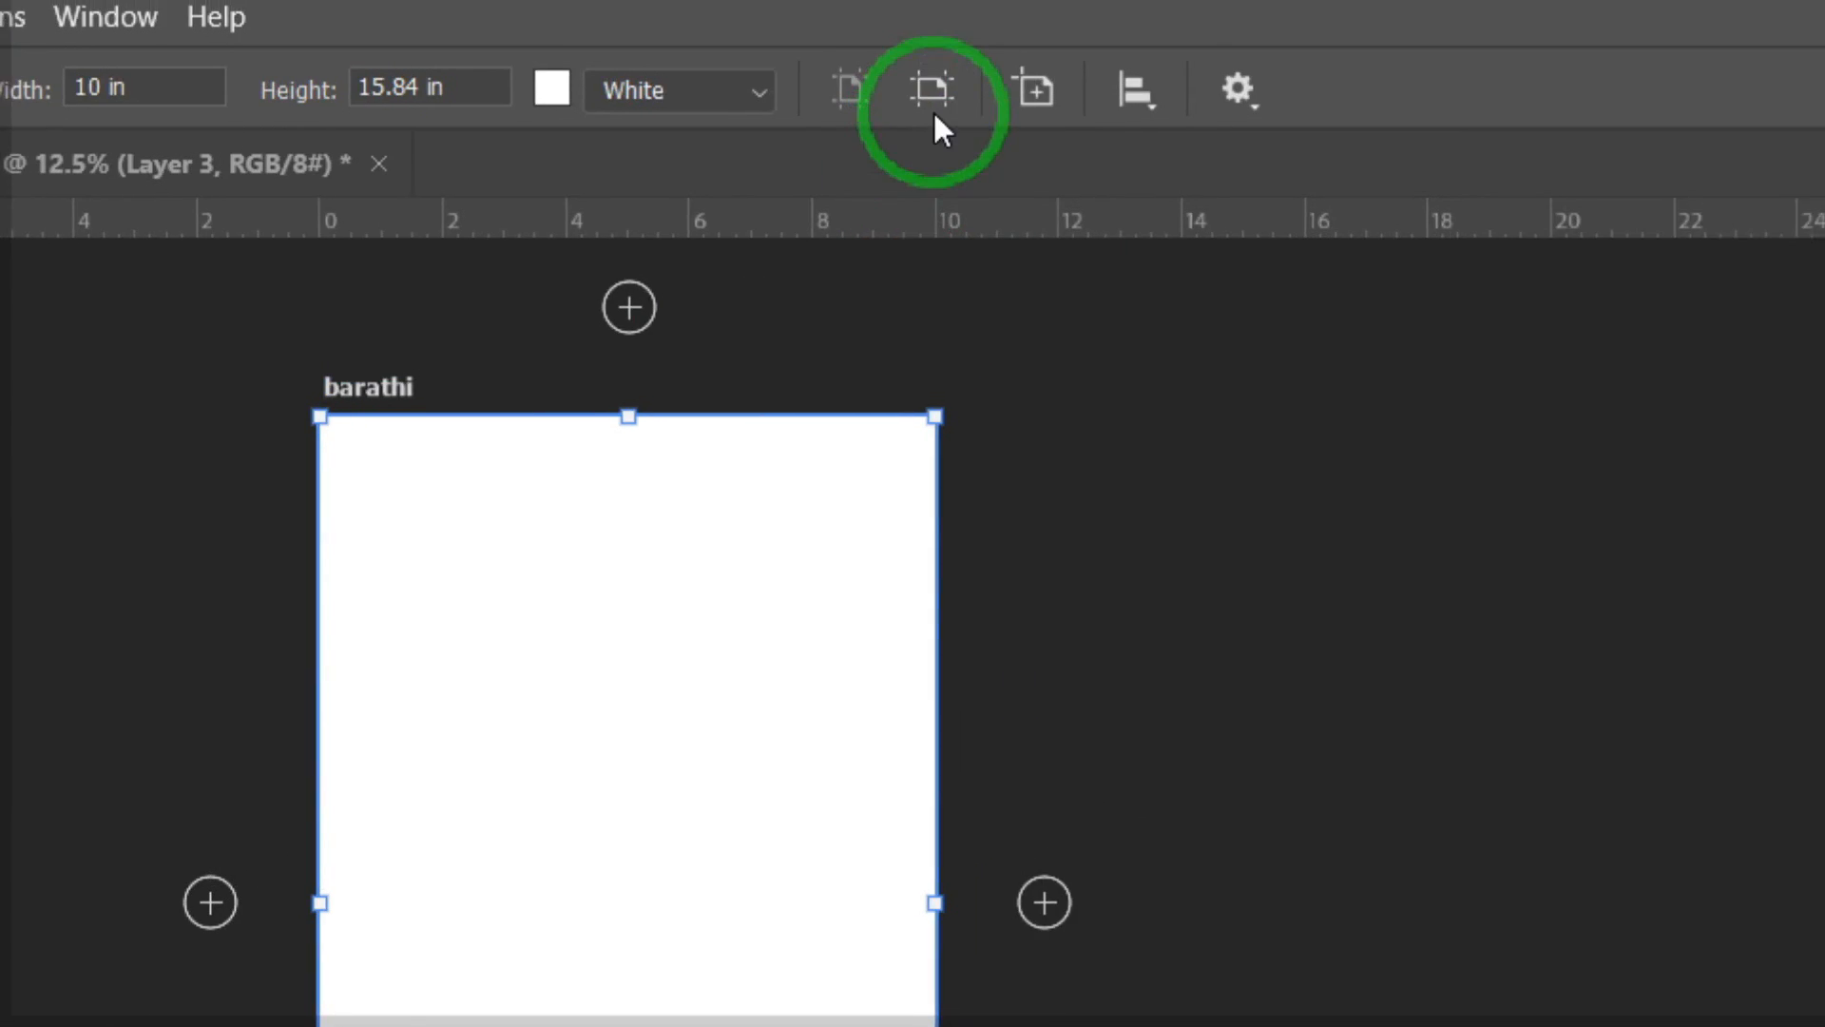
click(914, 95)
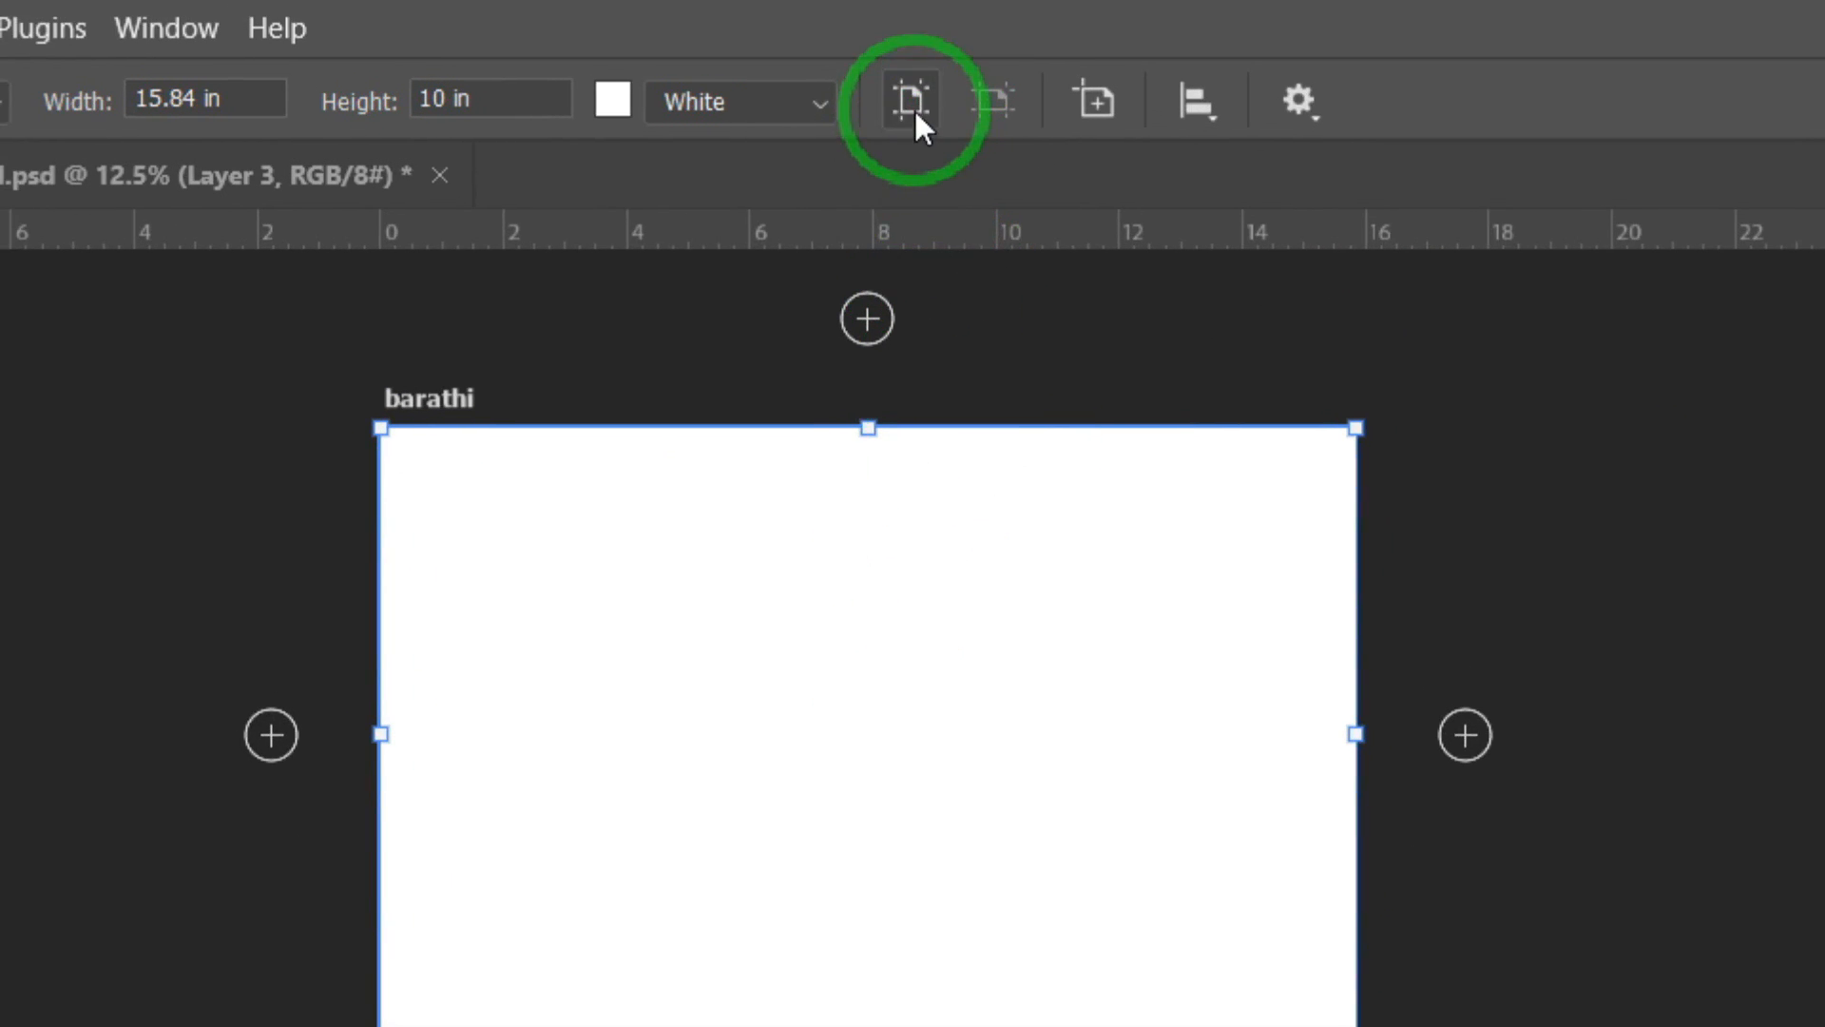
click(912, 103)
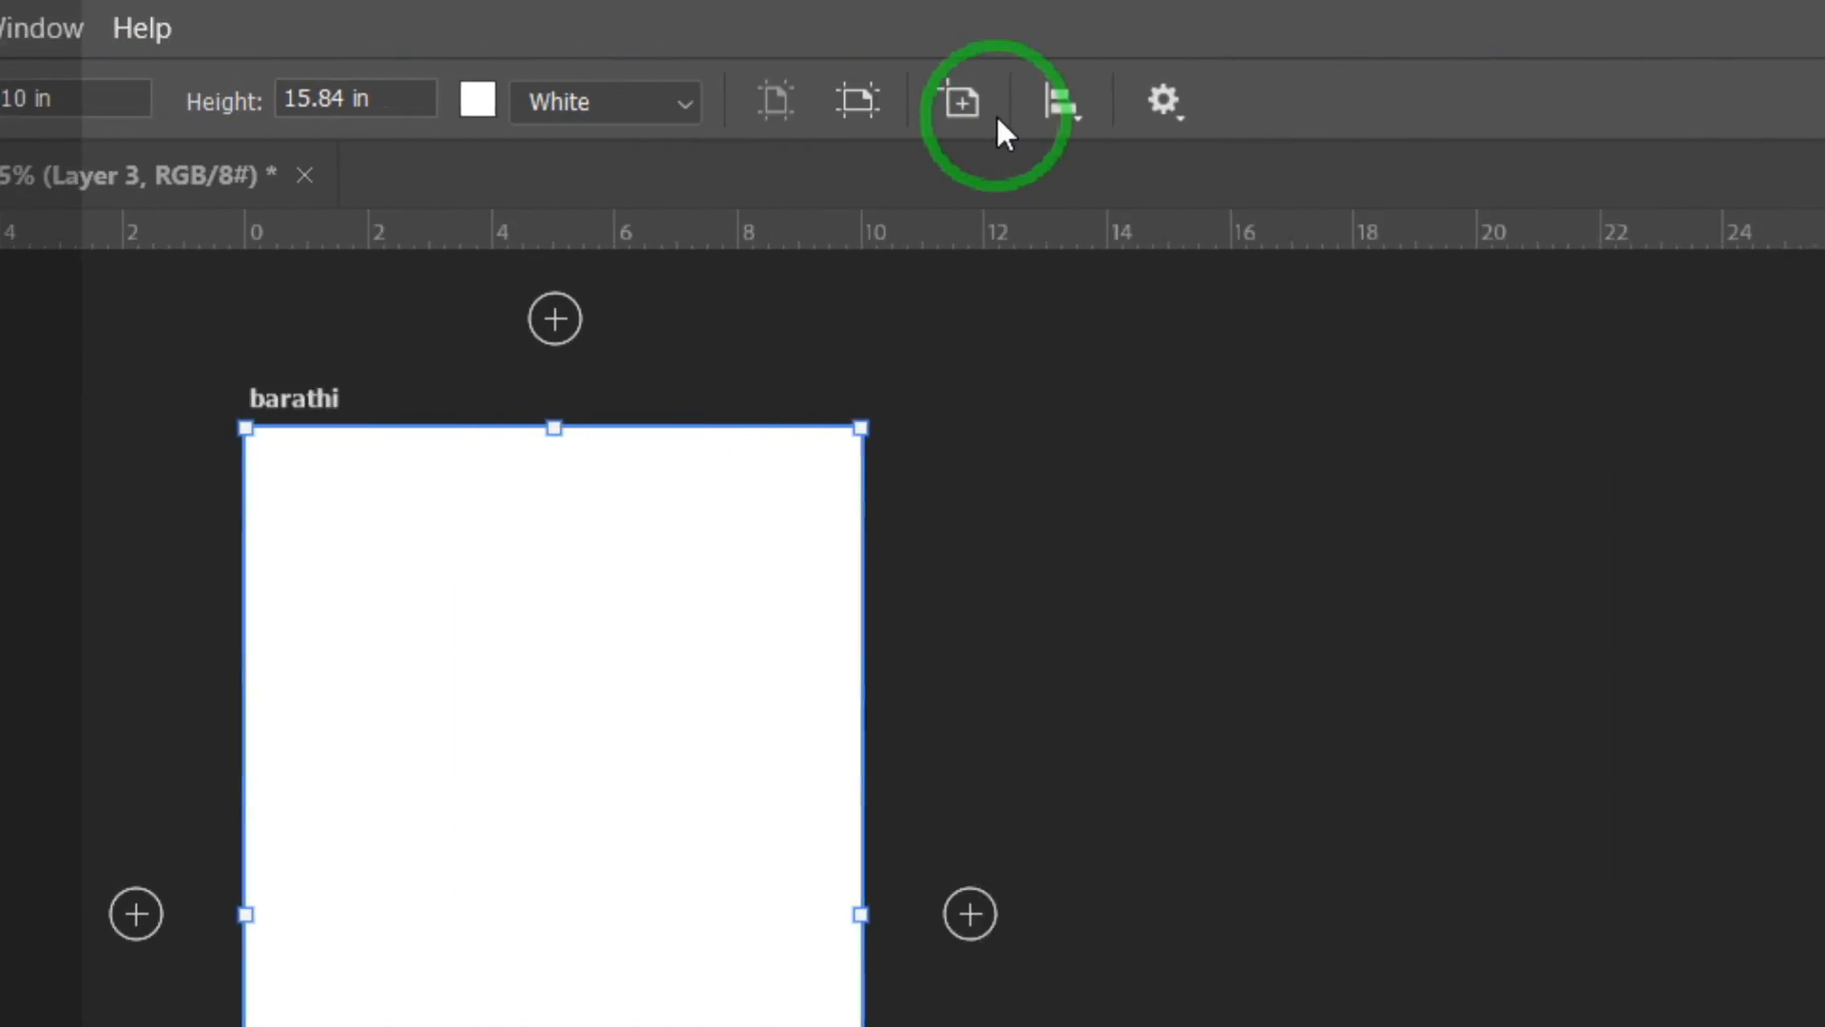
- Add a new portrait artboard to the right of the renamed artboard and view all the artboards together
click(915, 89)
click(1117, 473)
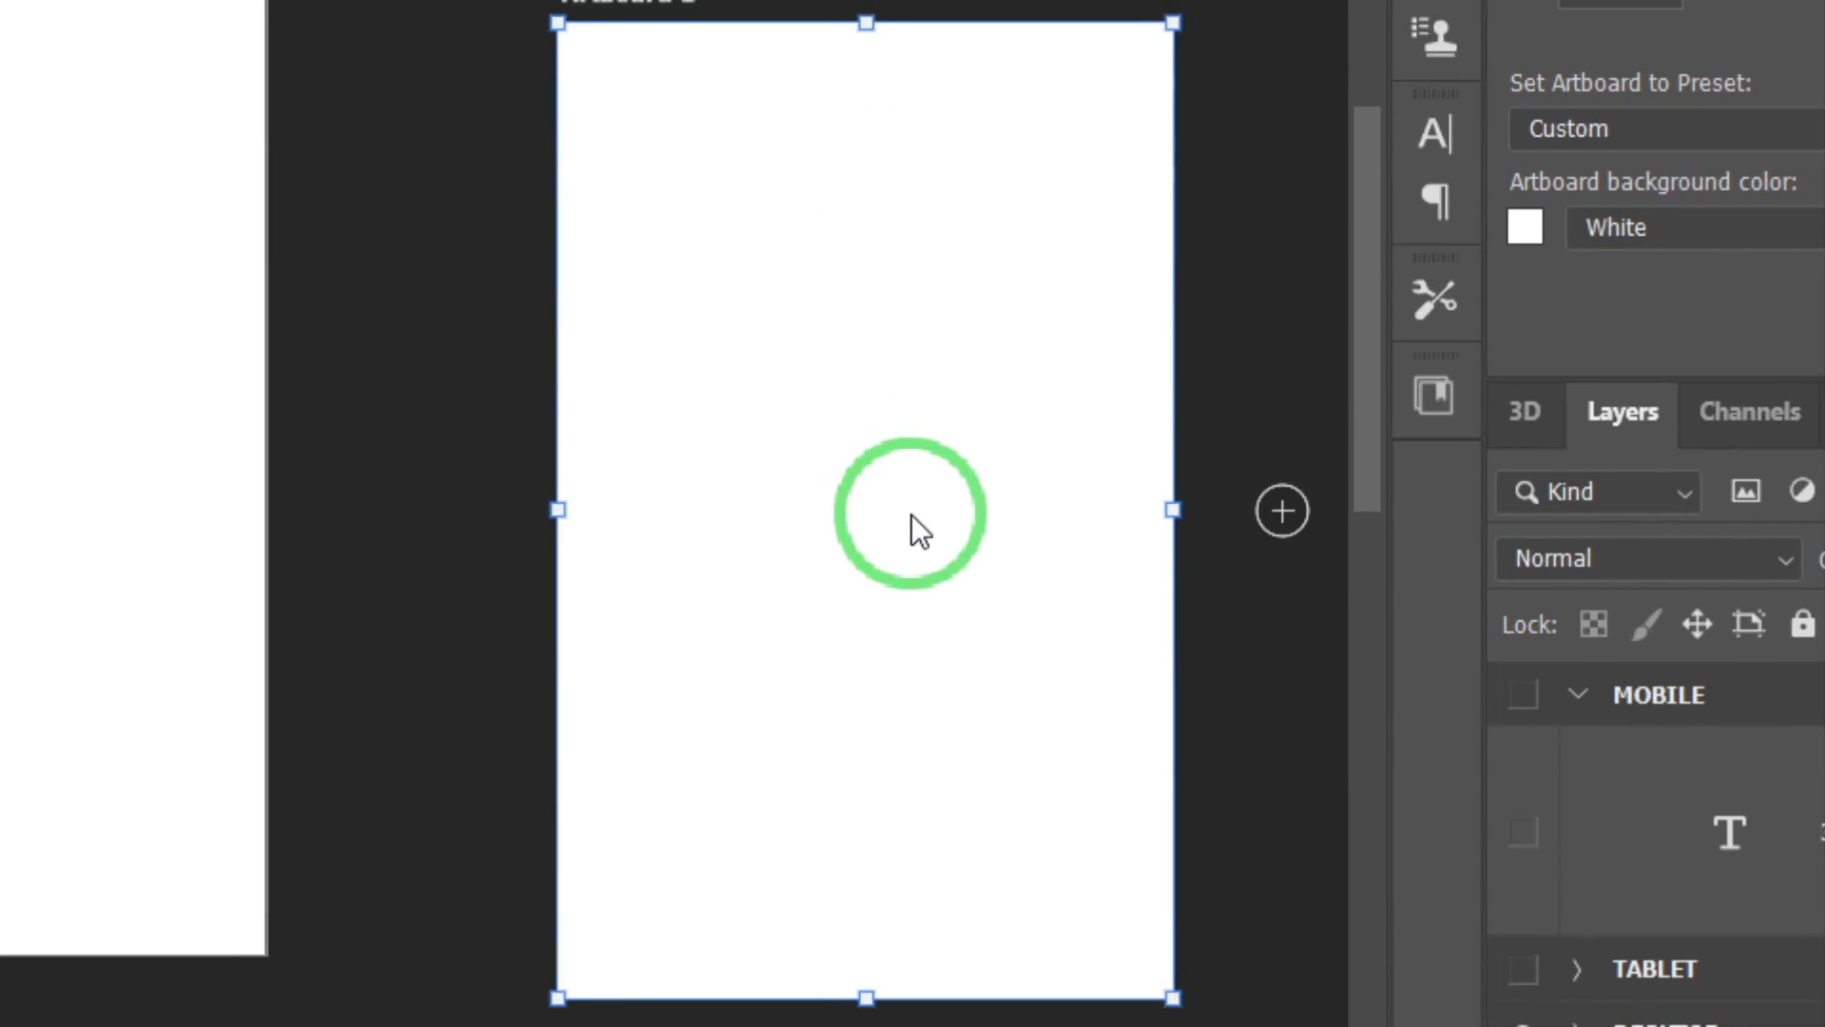
key(z)
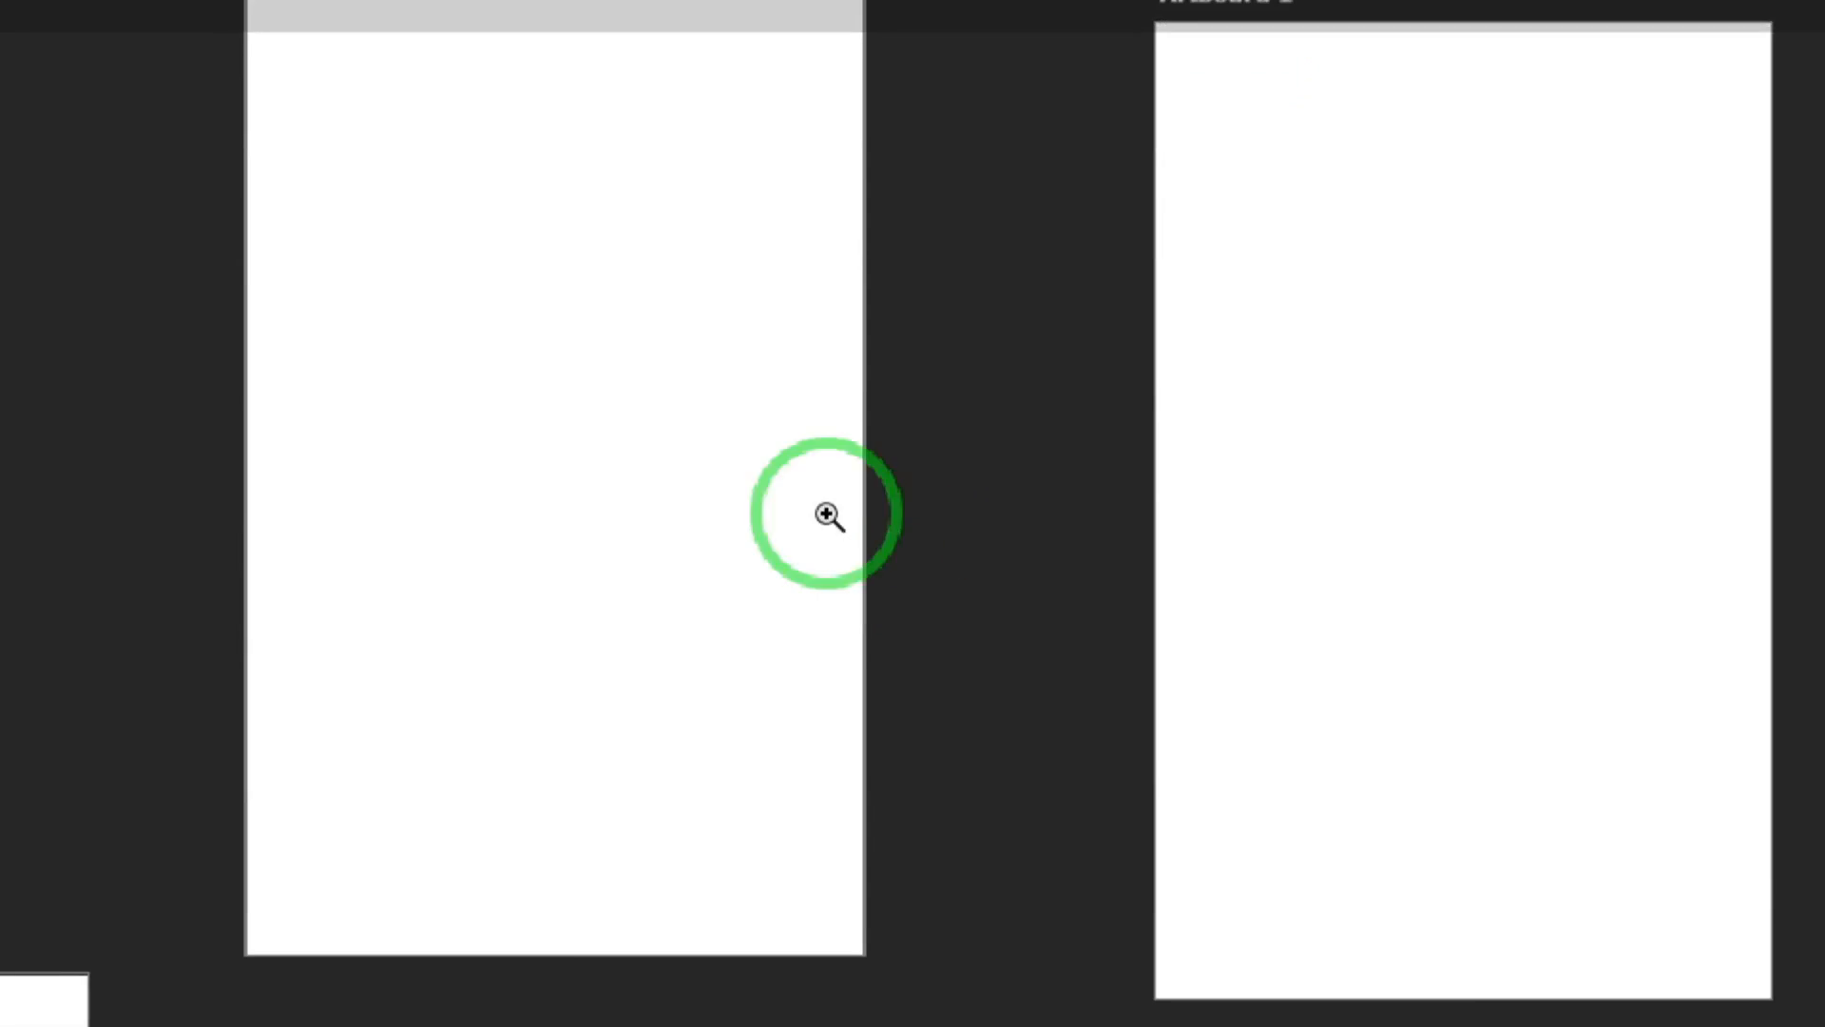
drag(407, 891, 323, 936)
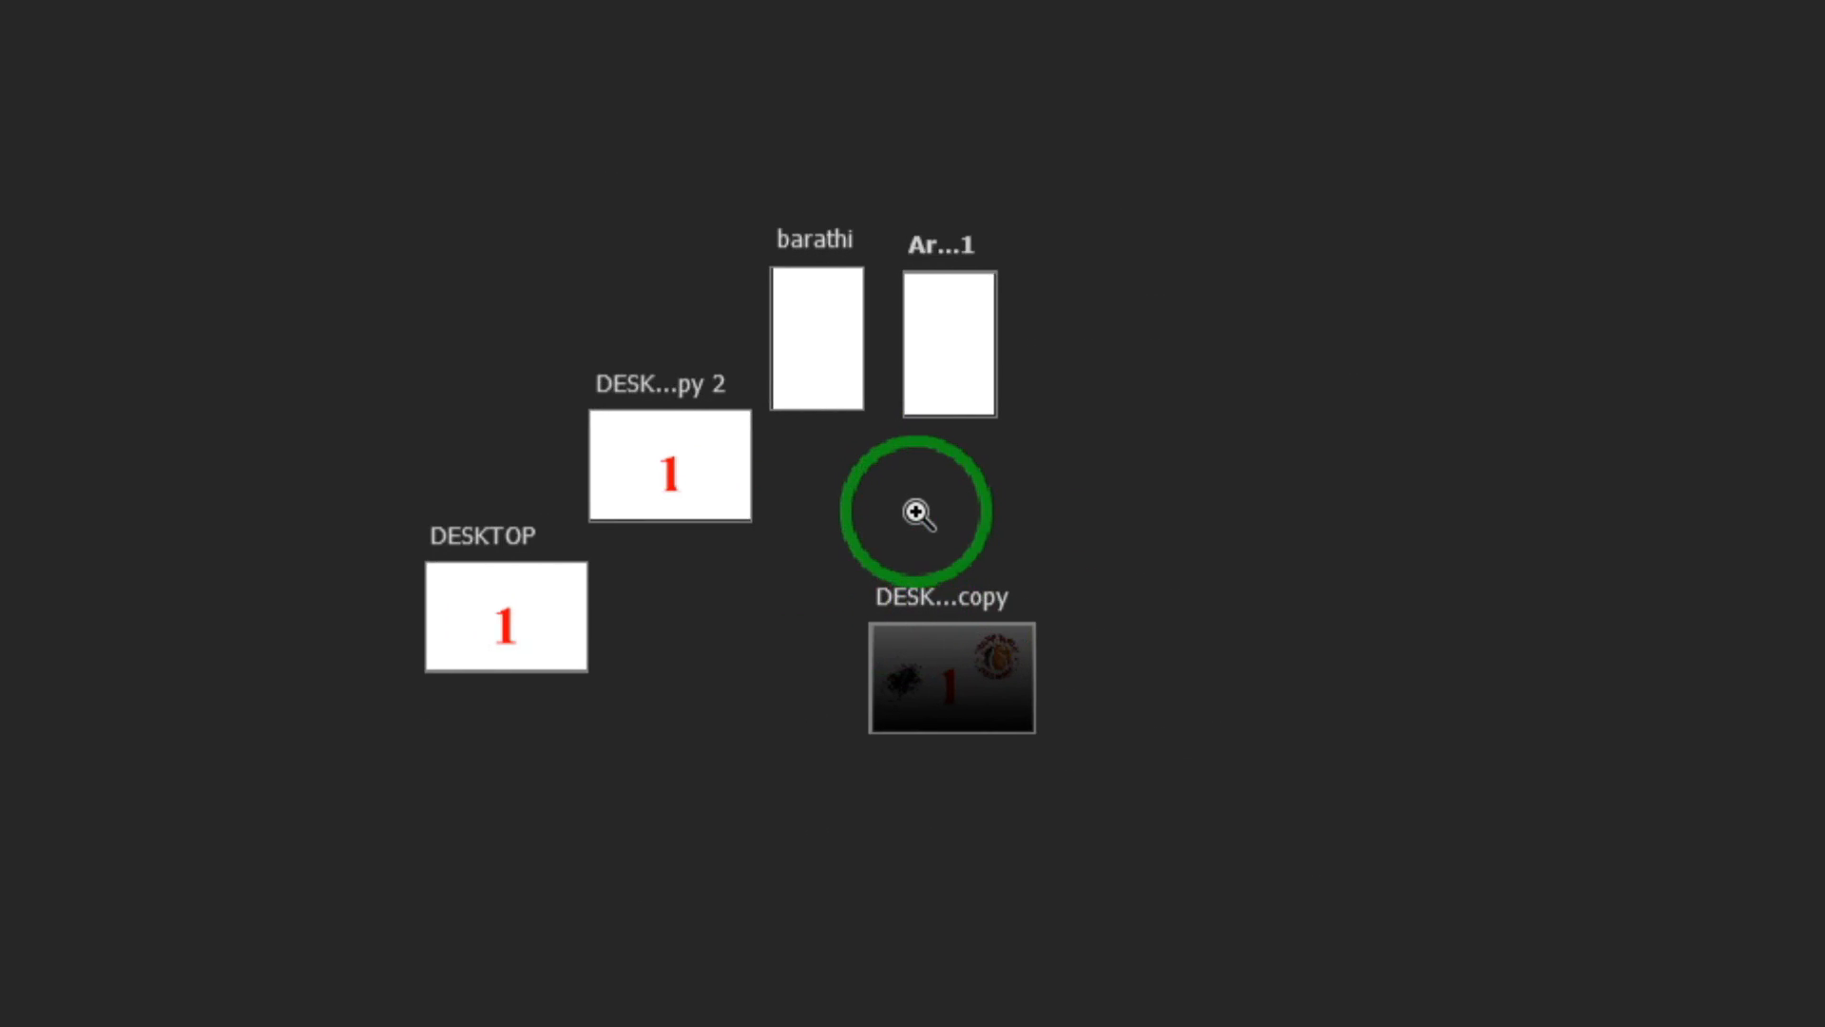
- Switch to the Artboard tool and look through its align and distribute options for Artboard 1
click(871, 510)
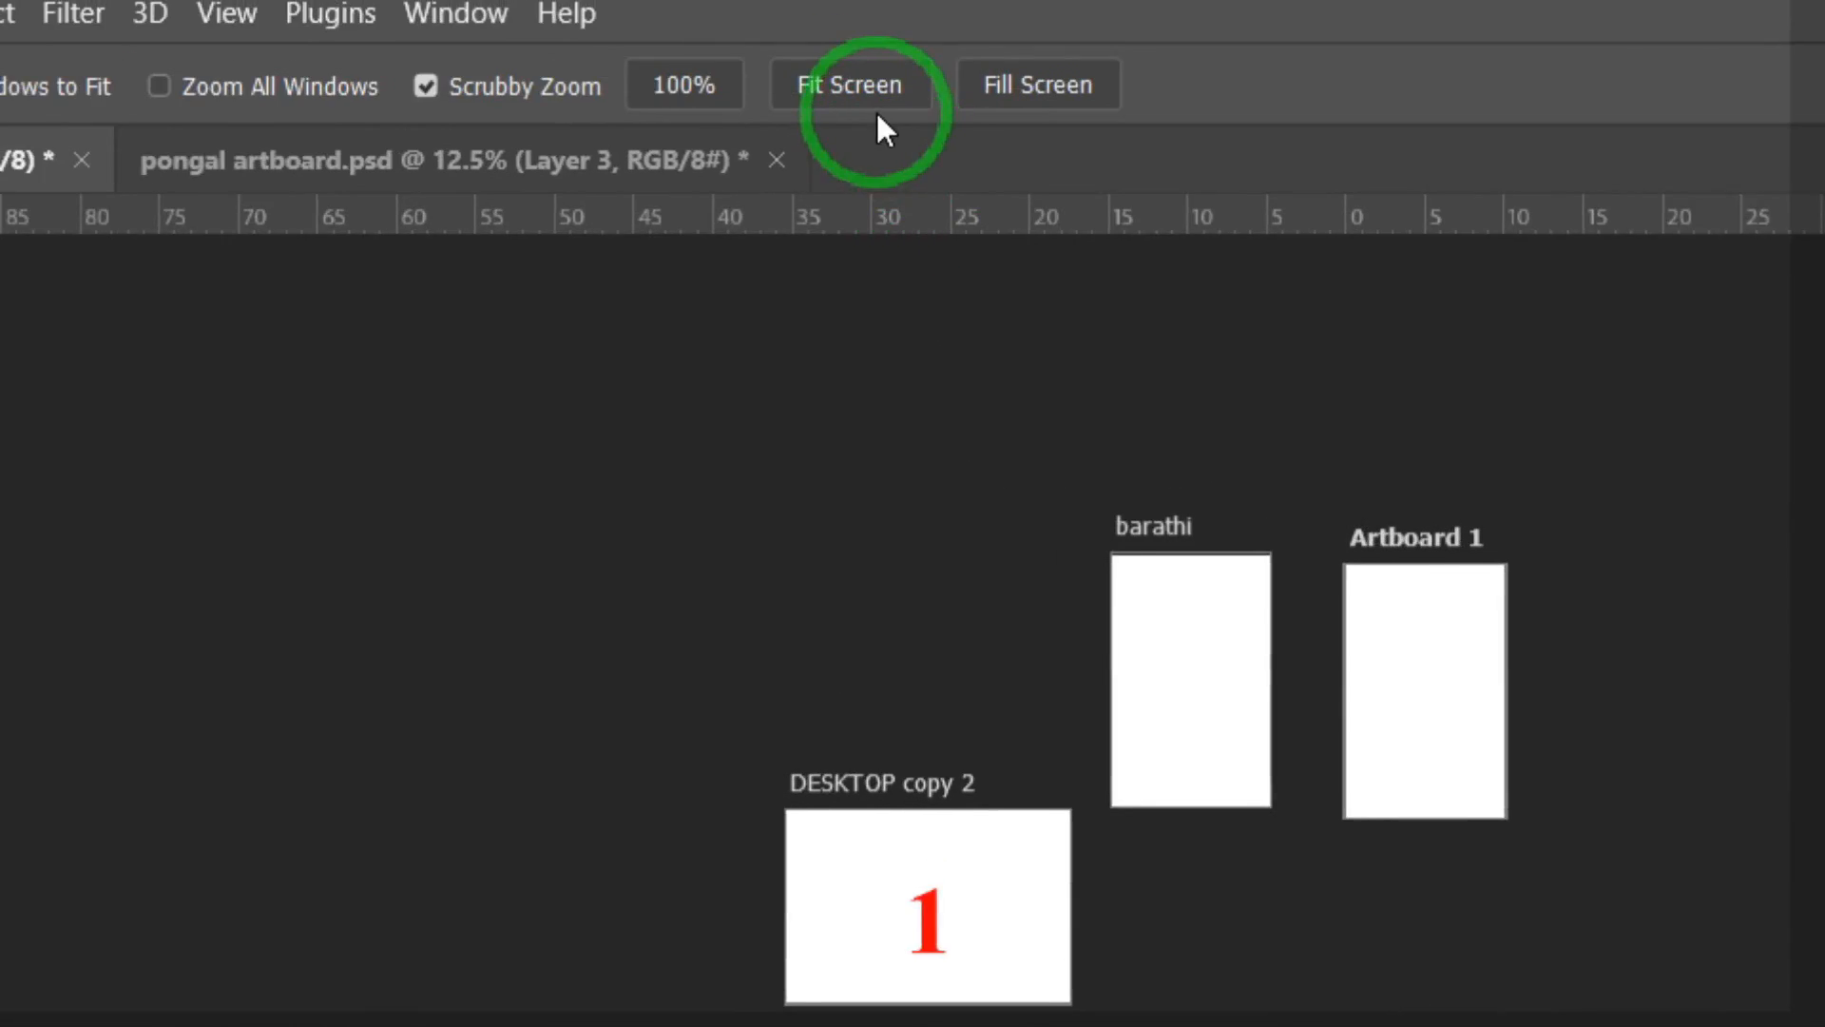
click(45, 249)
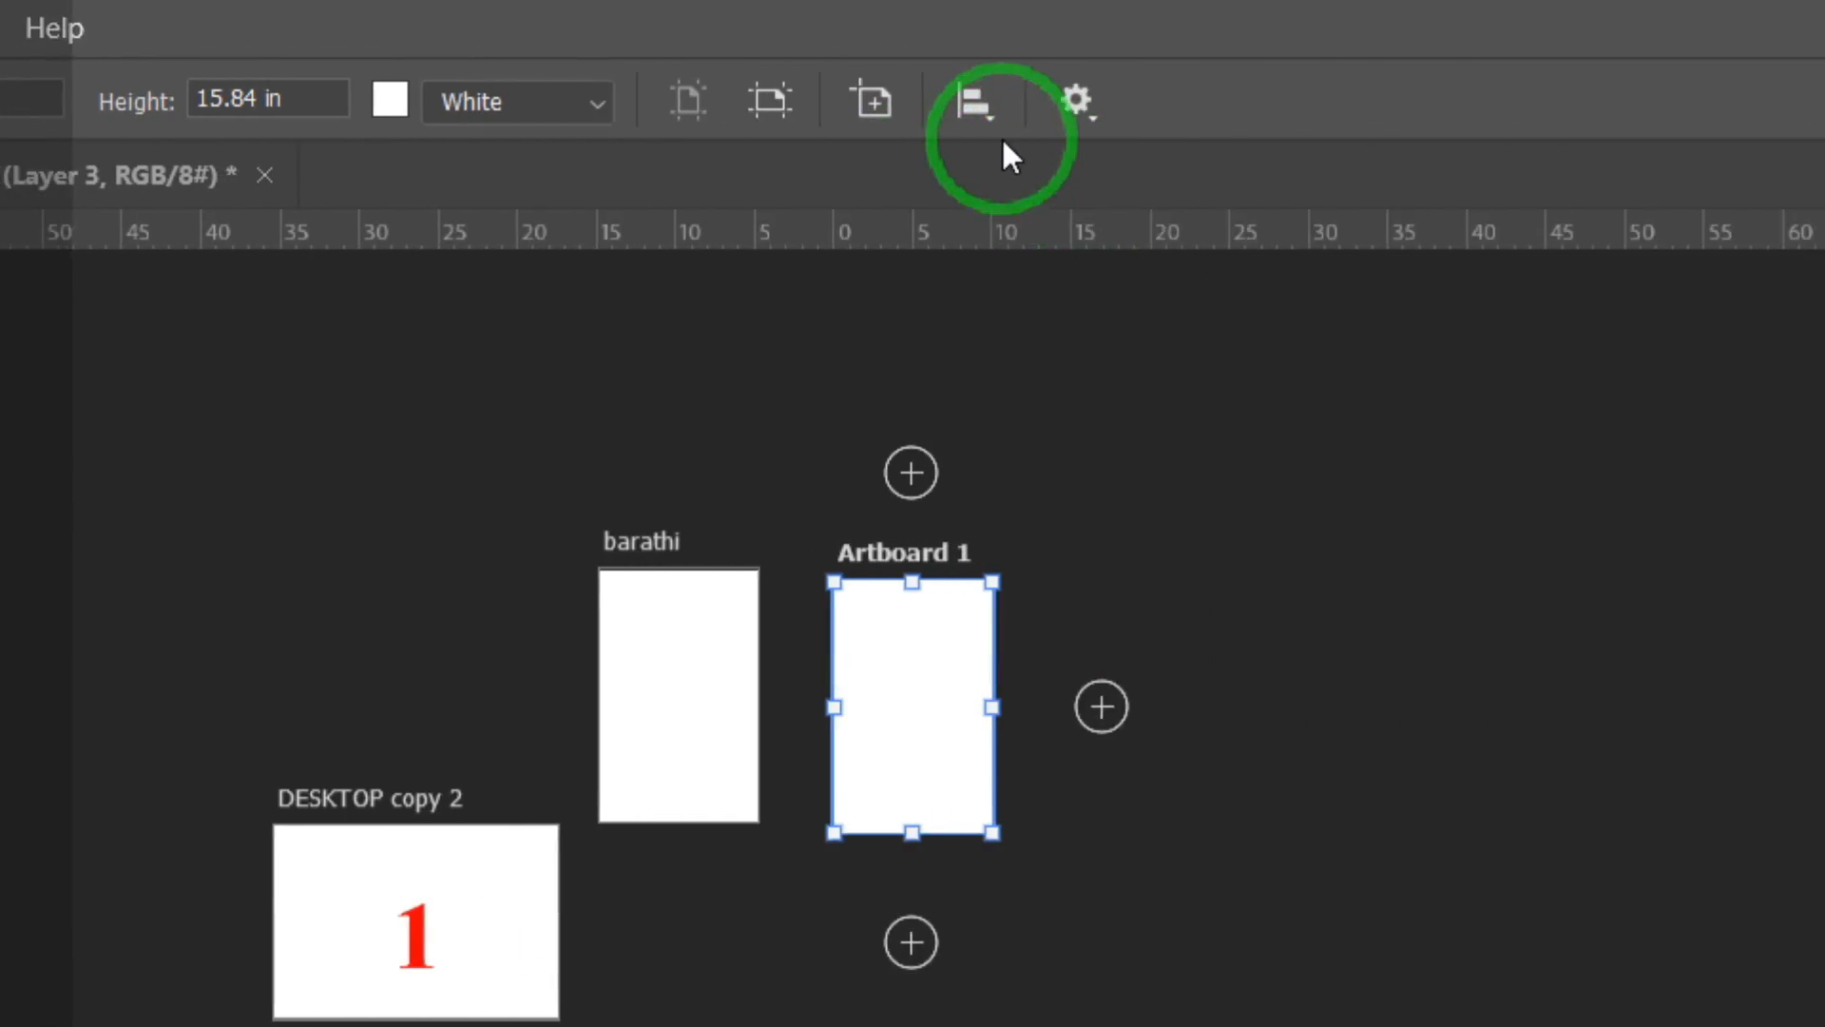
click(984, 106)
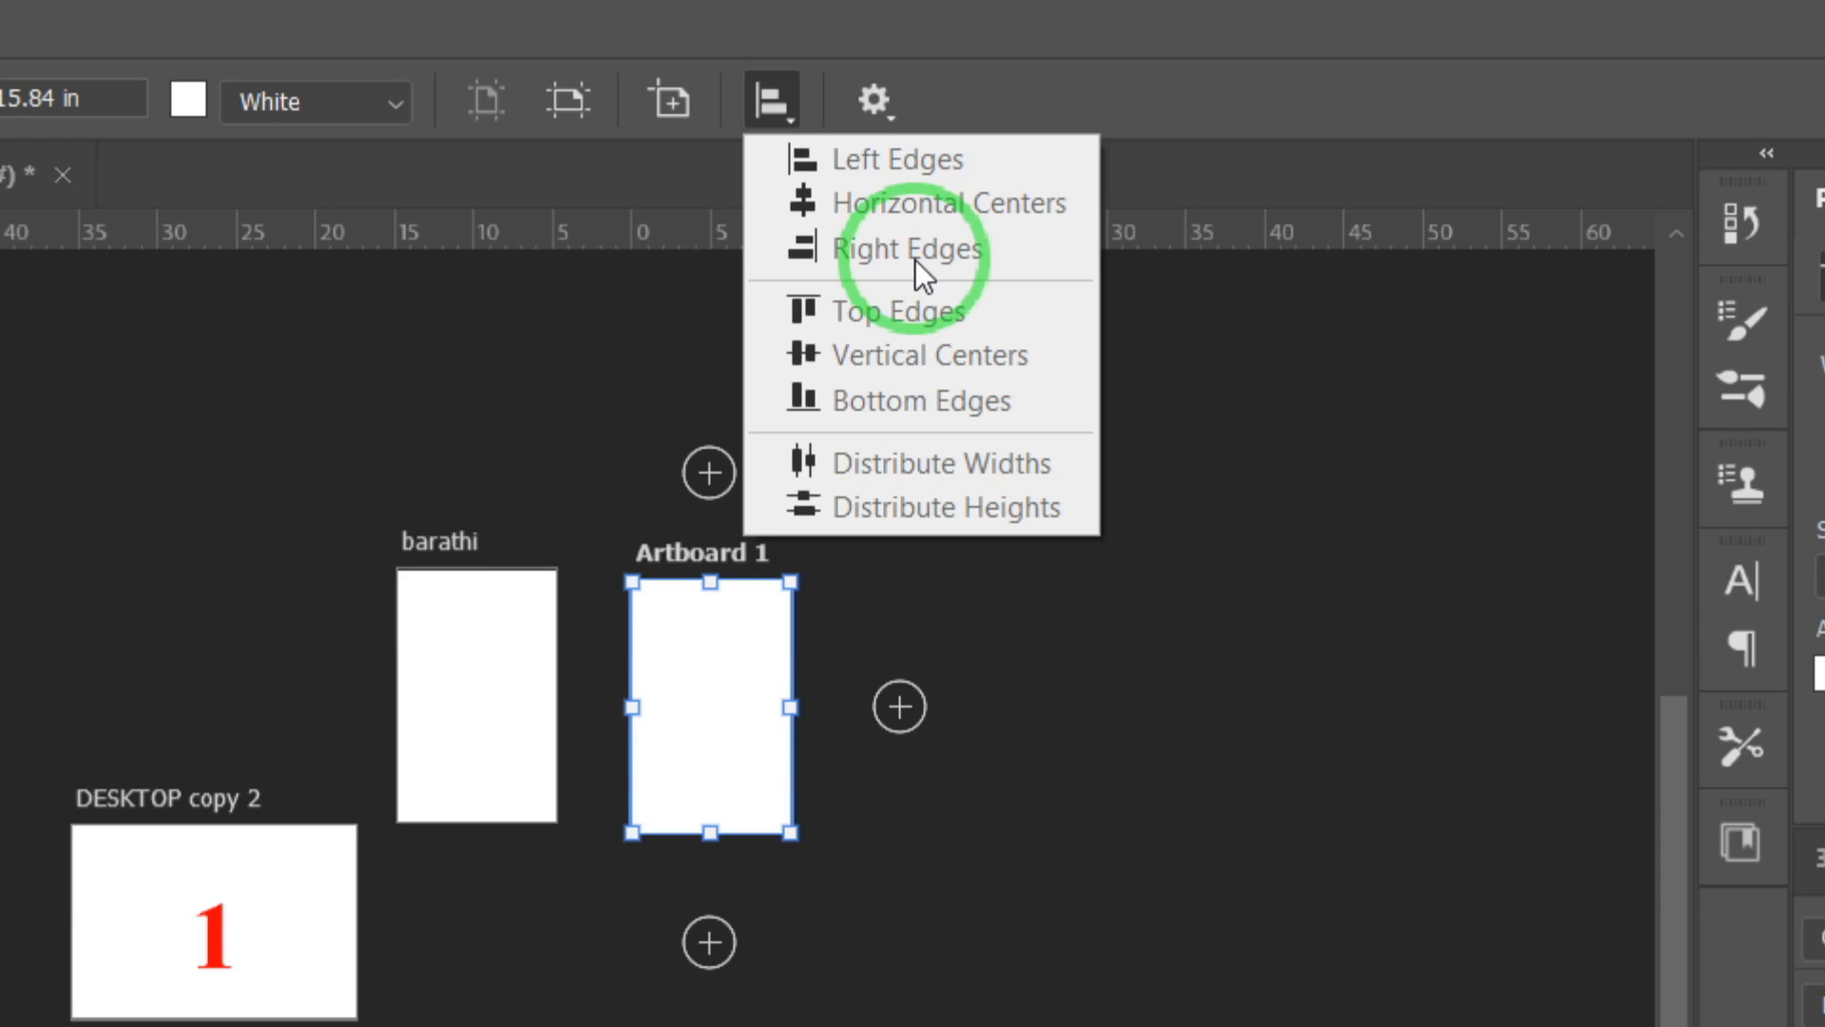
click(897, 310)
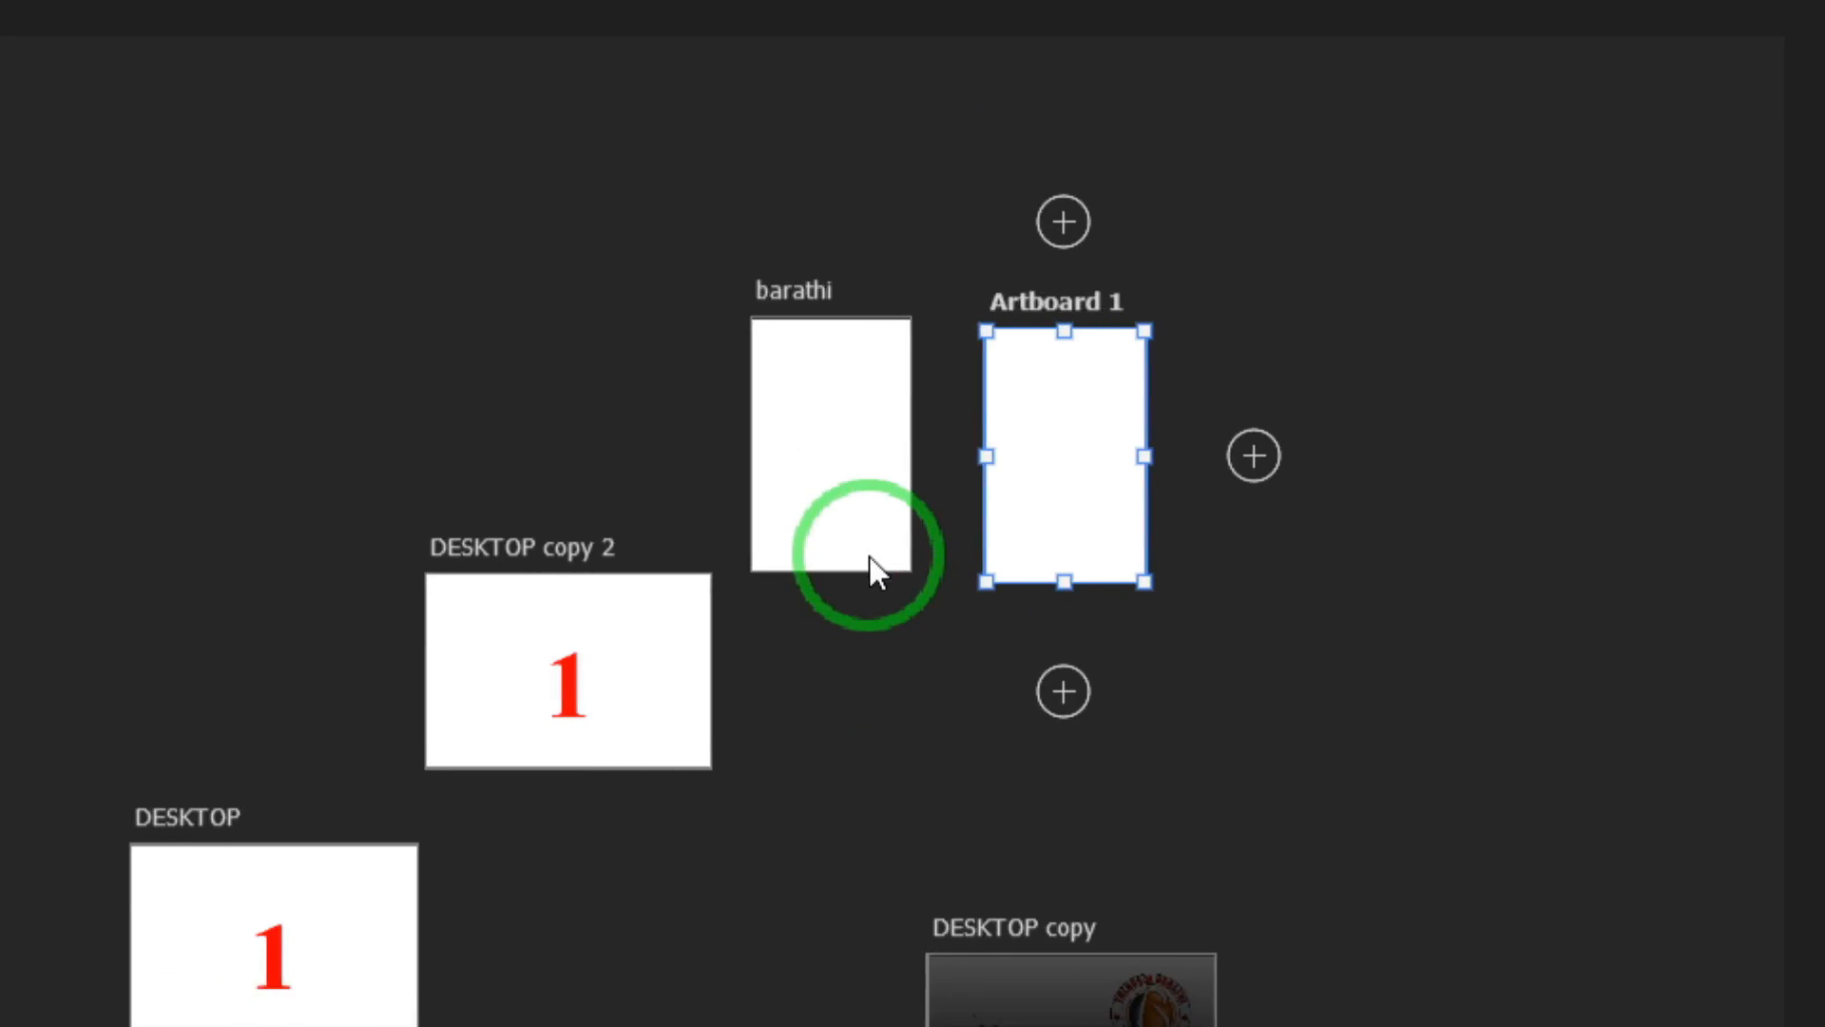
- Try to align the left edges of all visible artboards, from DESKTOP copy to DESKTOP, with the Move tool and undo it
key(z)
mouse_move(898, 667)
mouse_down()
mouse_move(925, 687)
mouse_move(903, 645)
mouse_up()
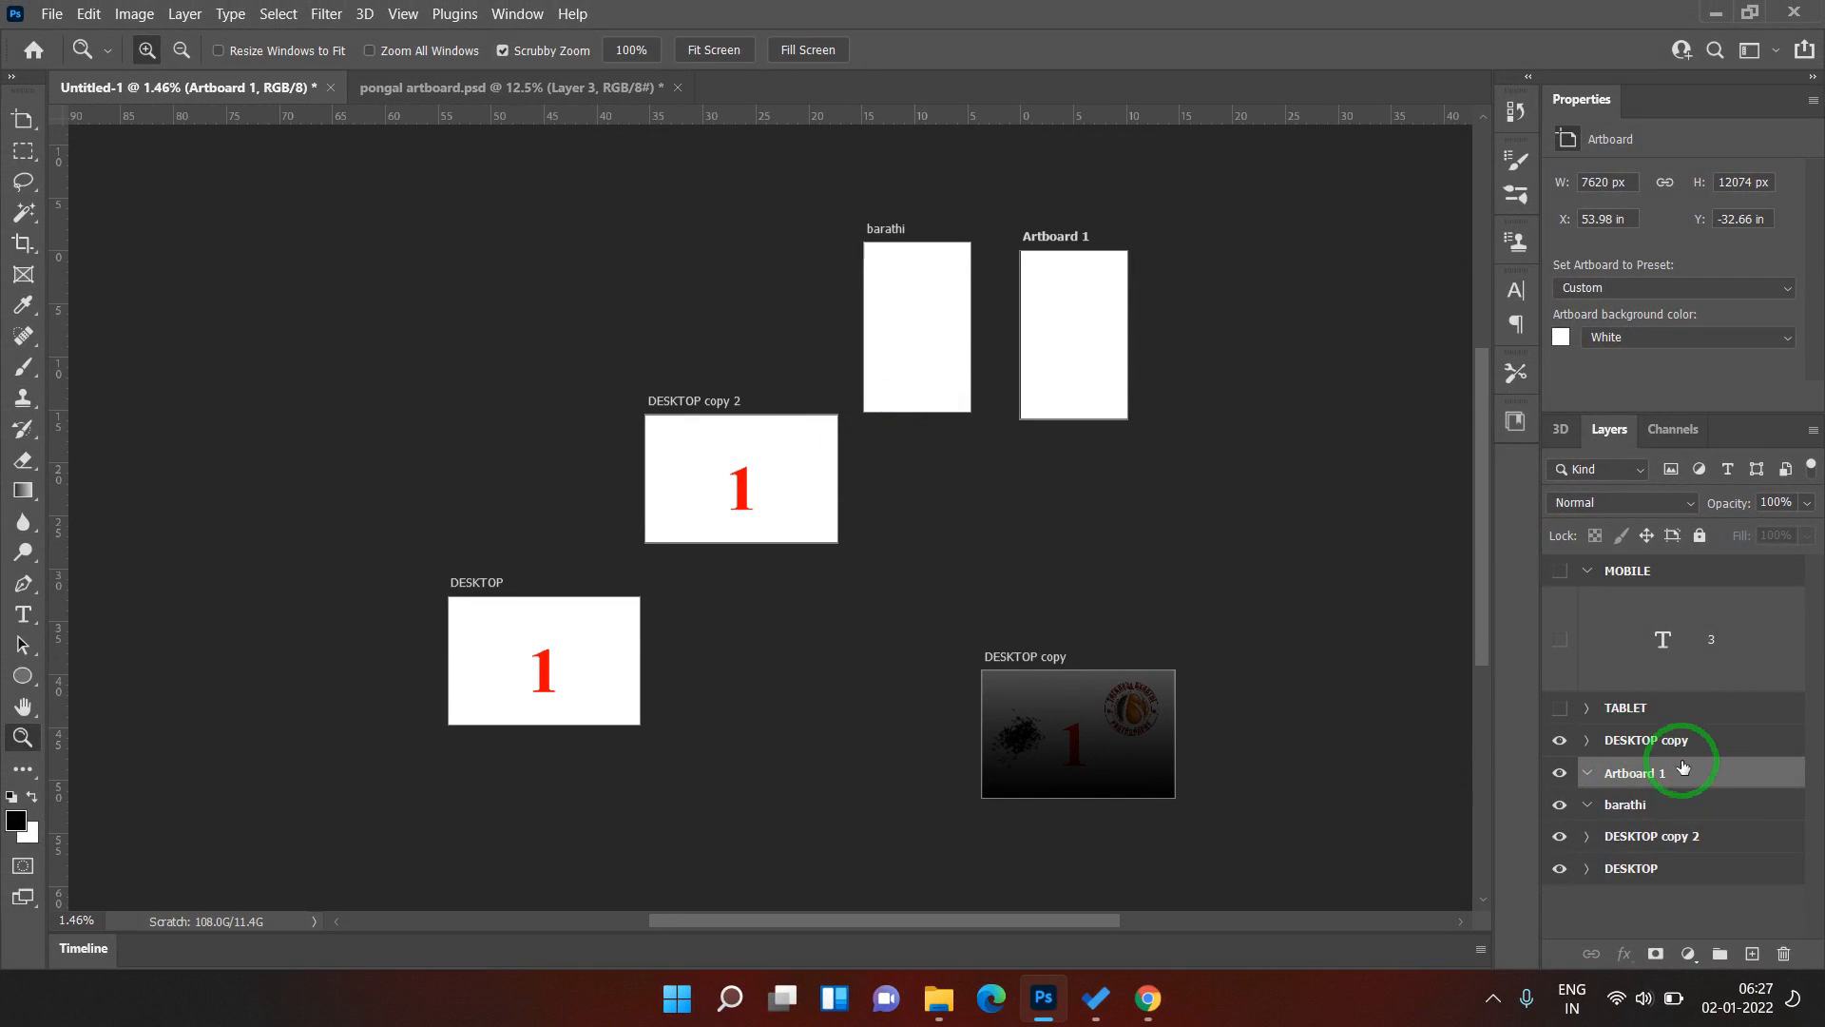
click(1650, 740)
shift+click(1655, 858)
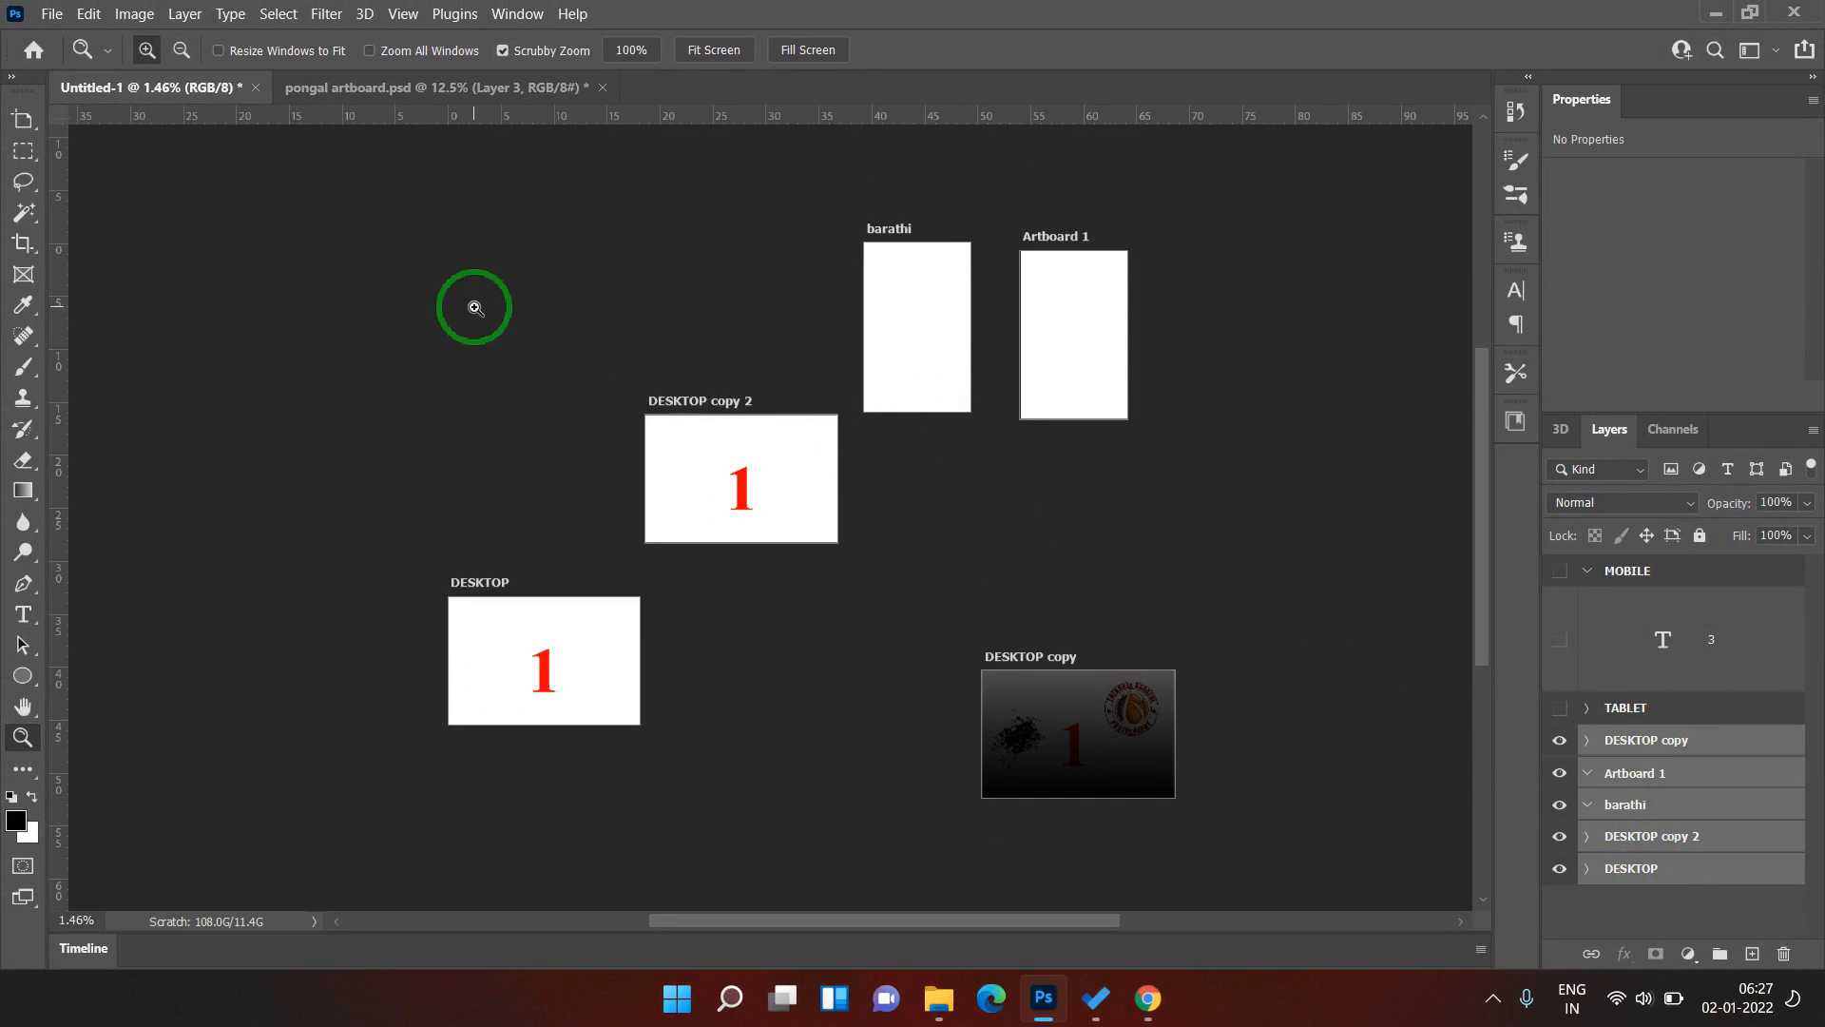
click(21, 130)
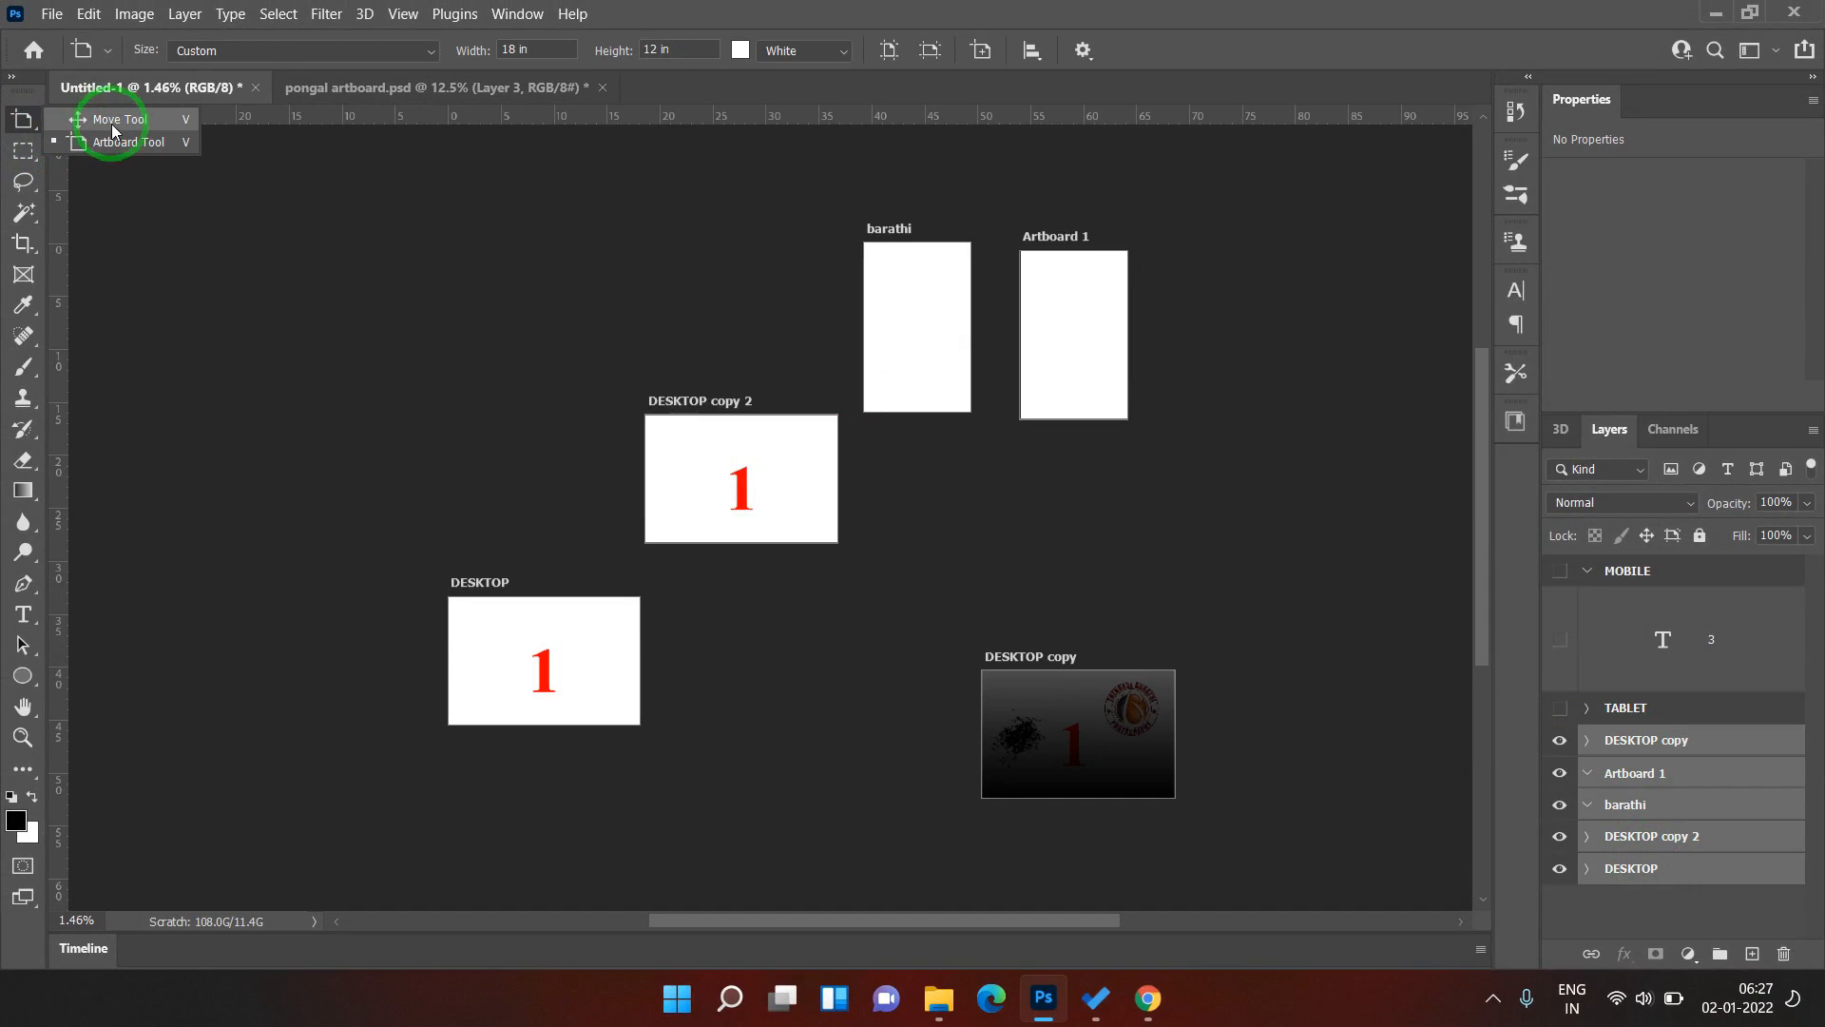
click(122, 124)
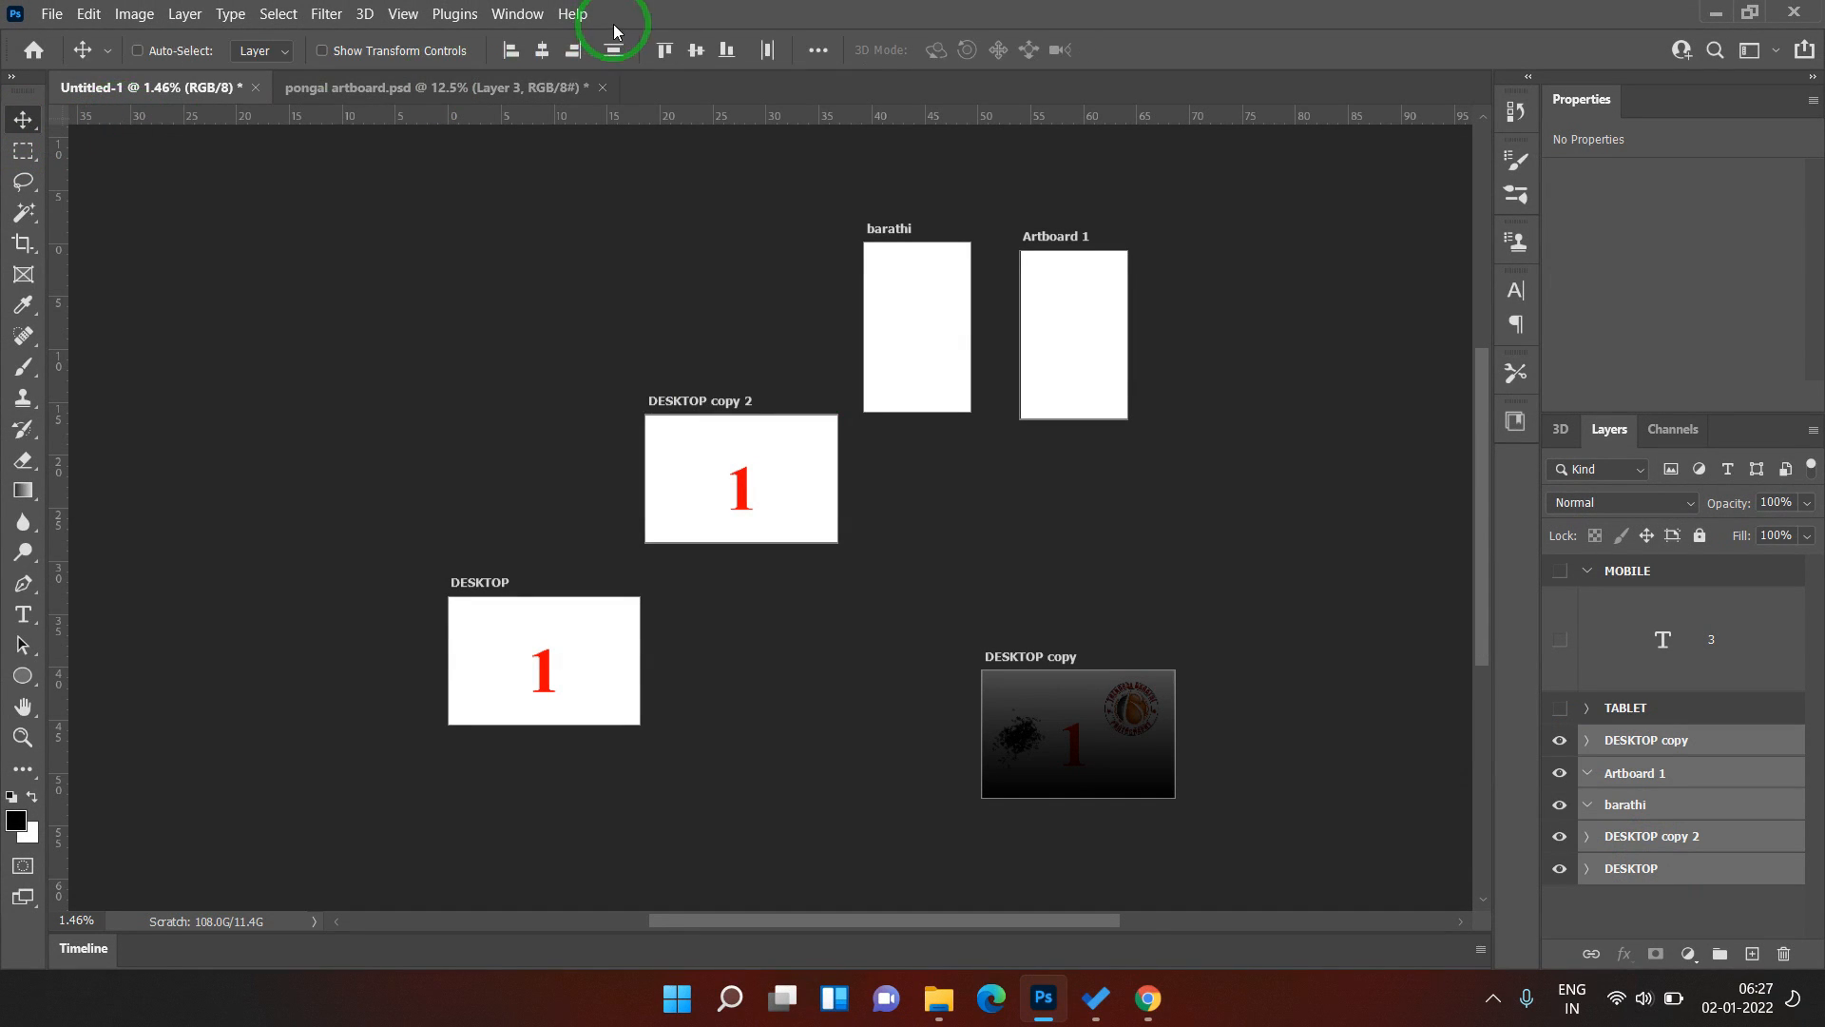
click(512, 52)
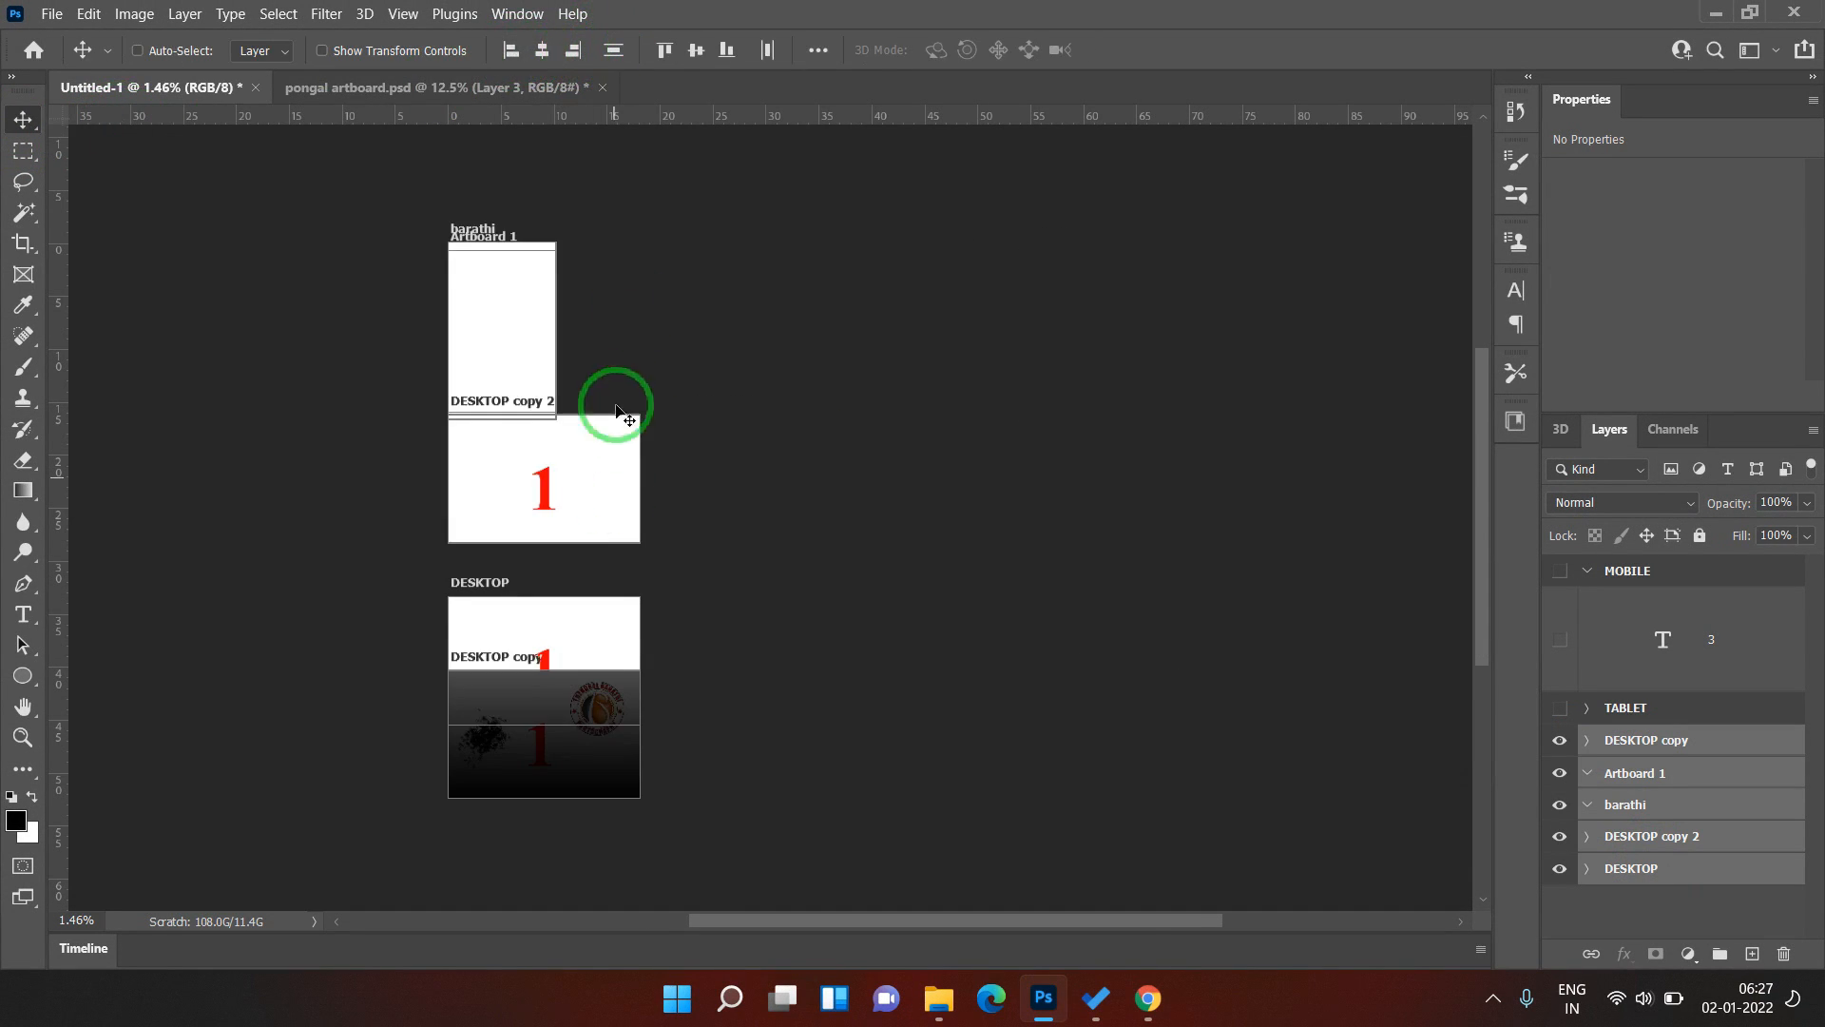
key(ctrl+z)
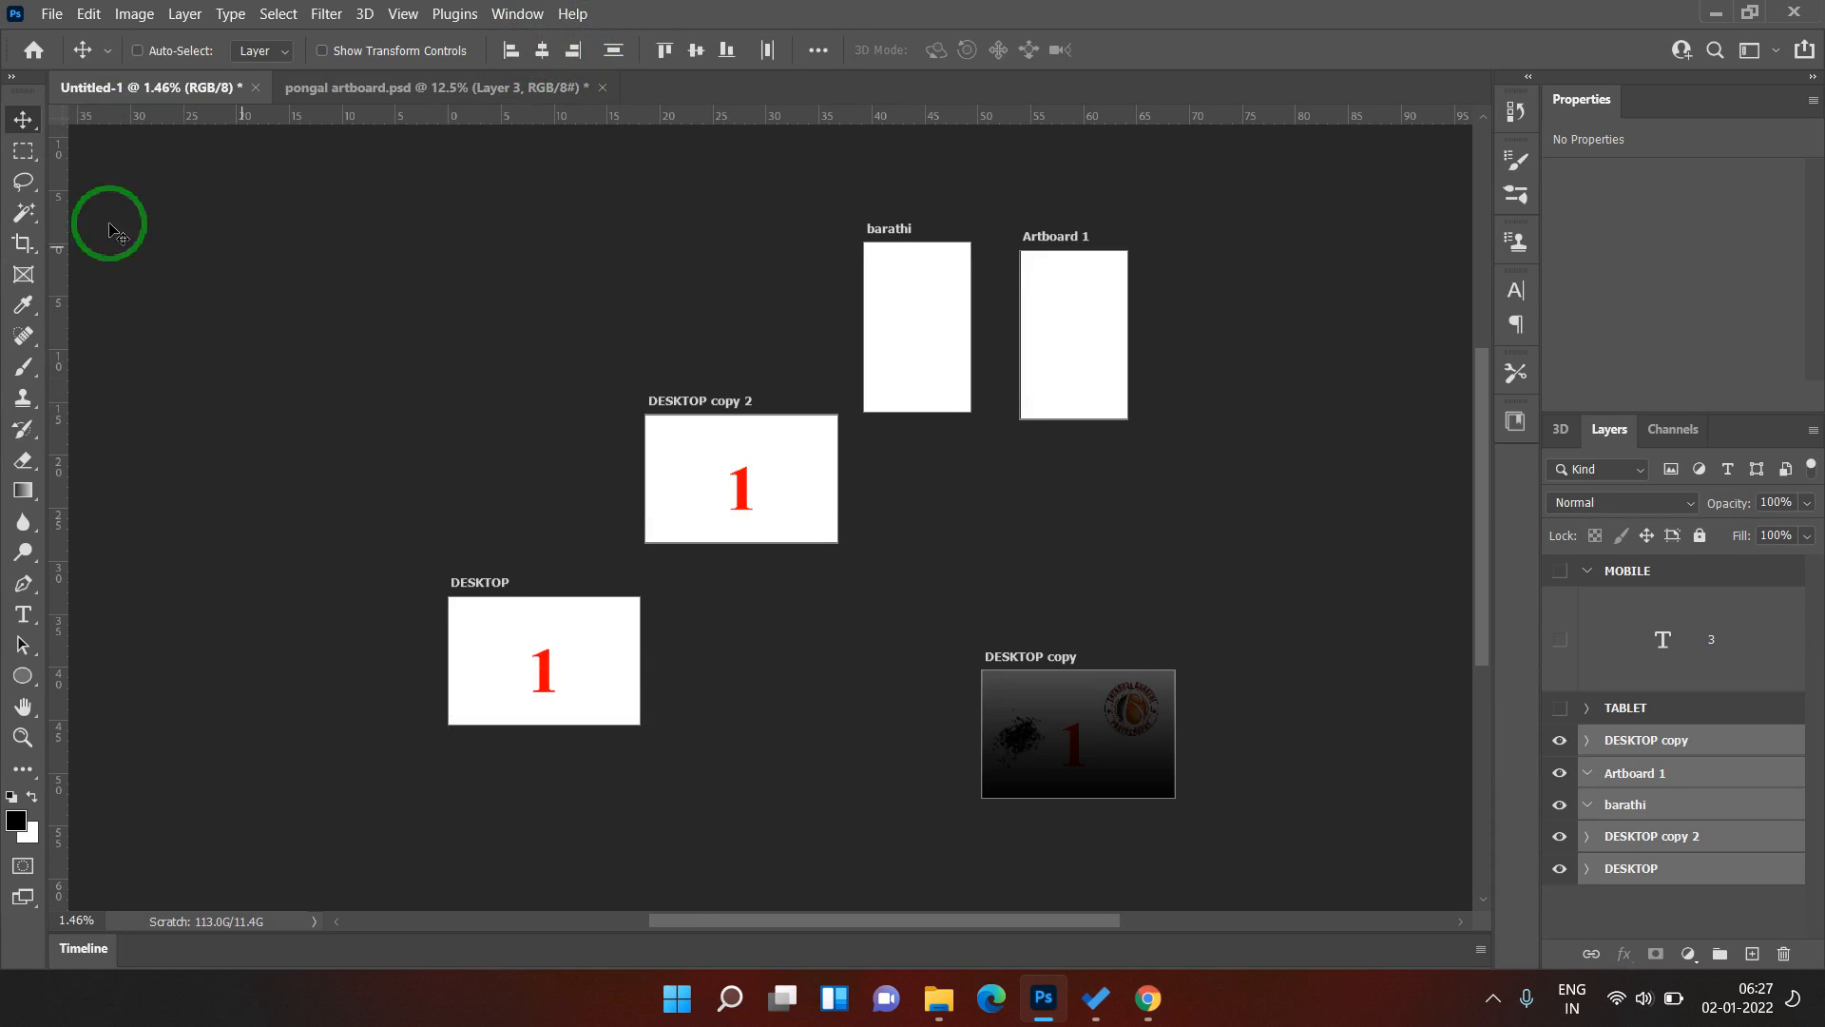
- Align the selected artboards by their horizontal centers using the Artboard tool
click(24, 120)
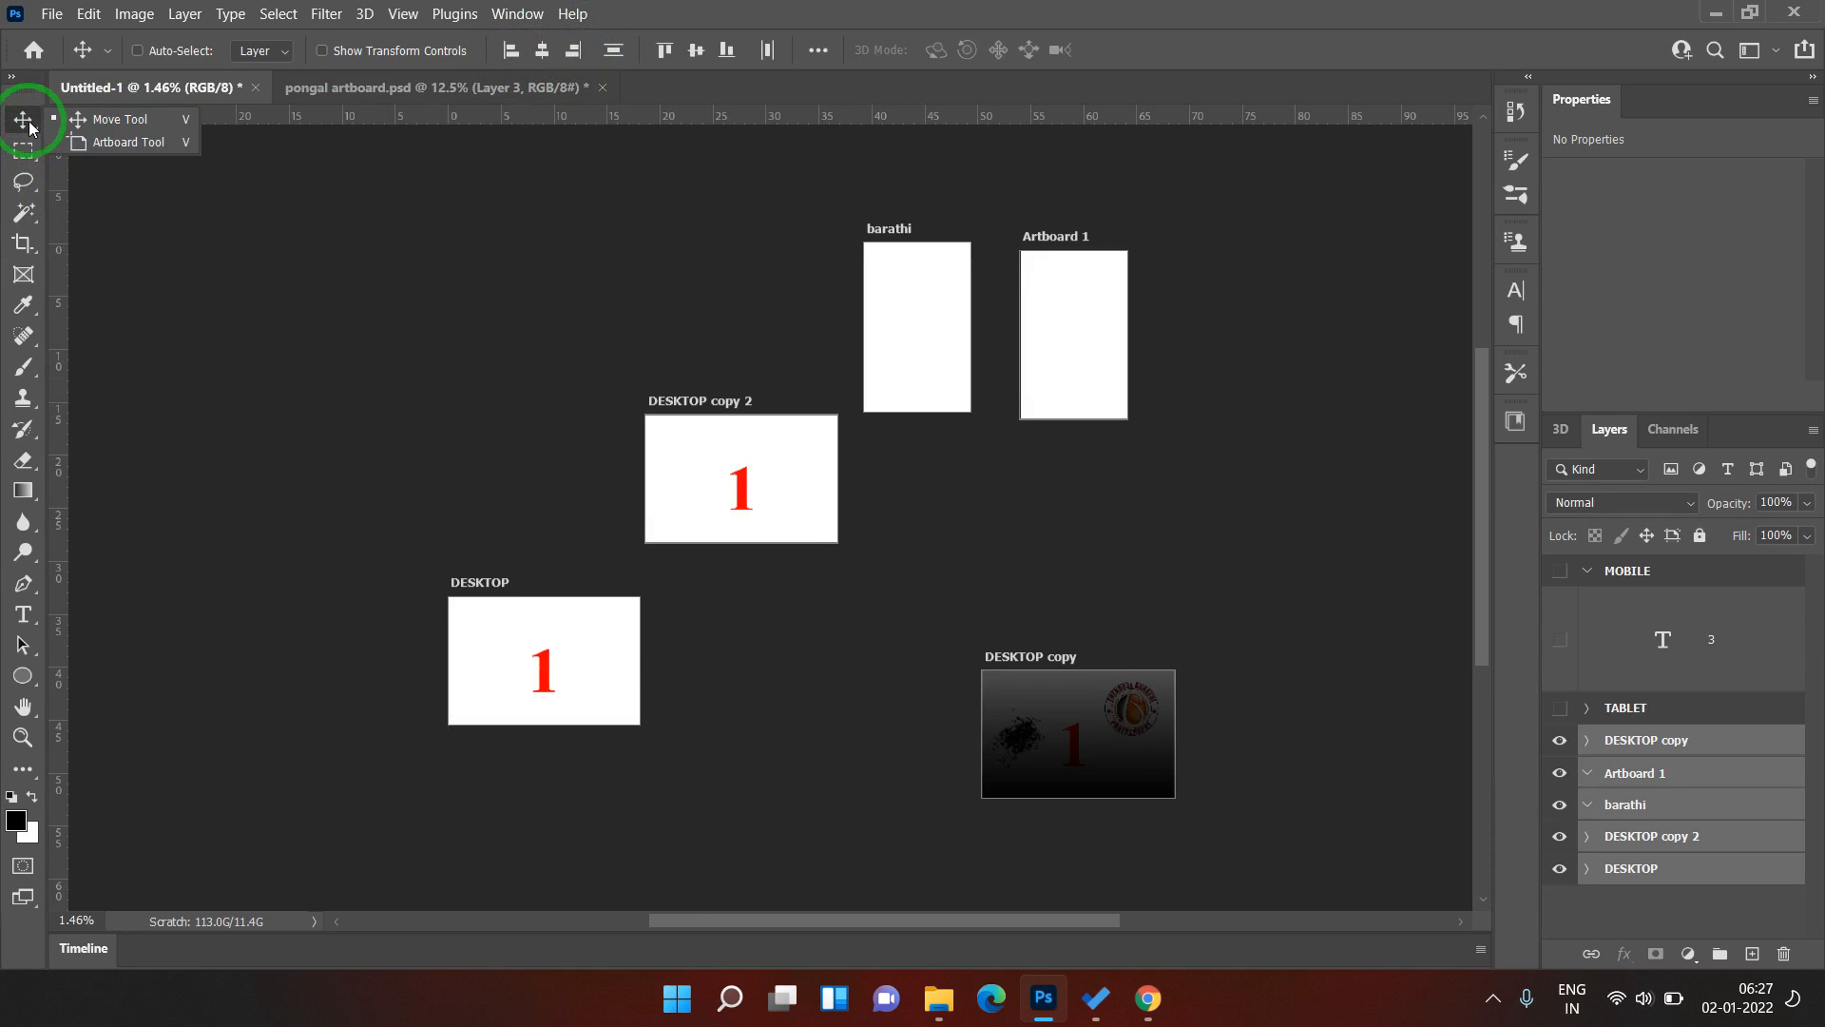
click(118, 144)
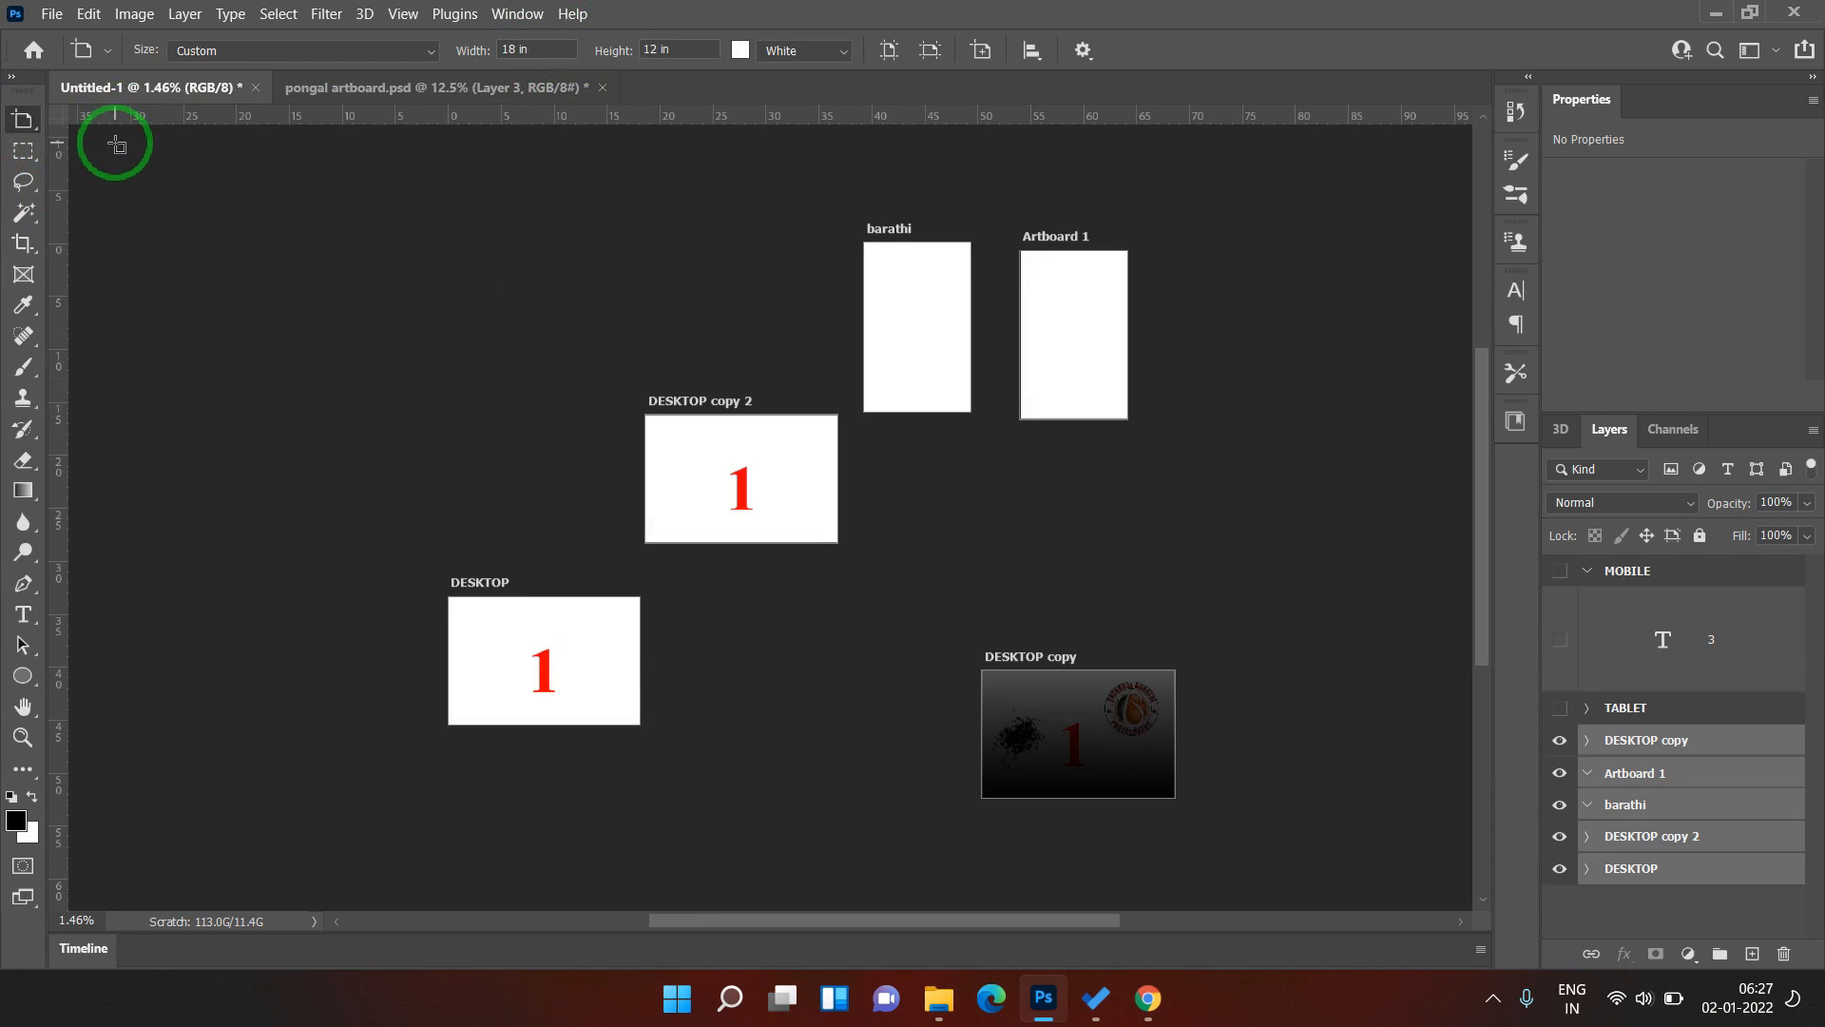
click(1034, 52)
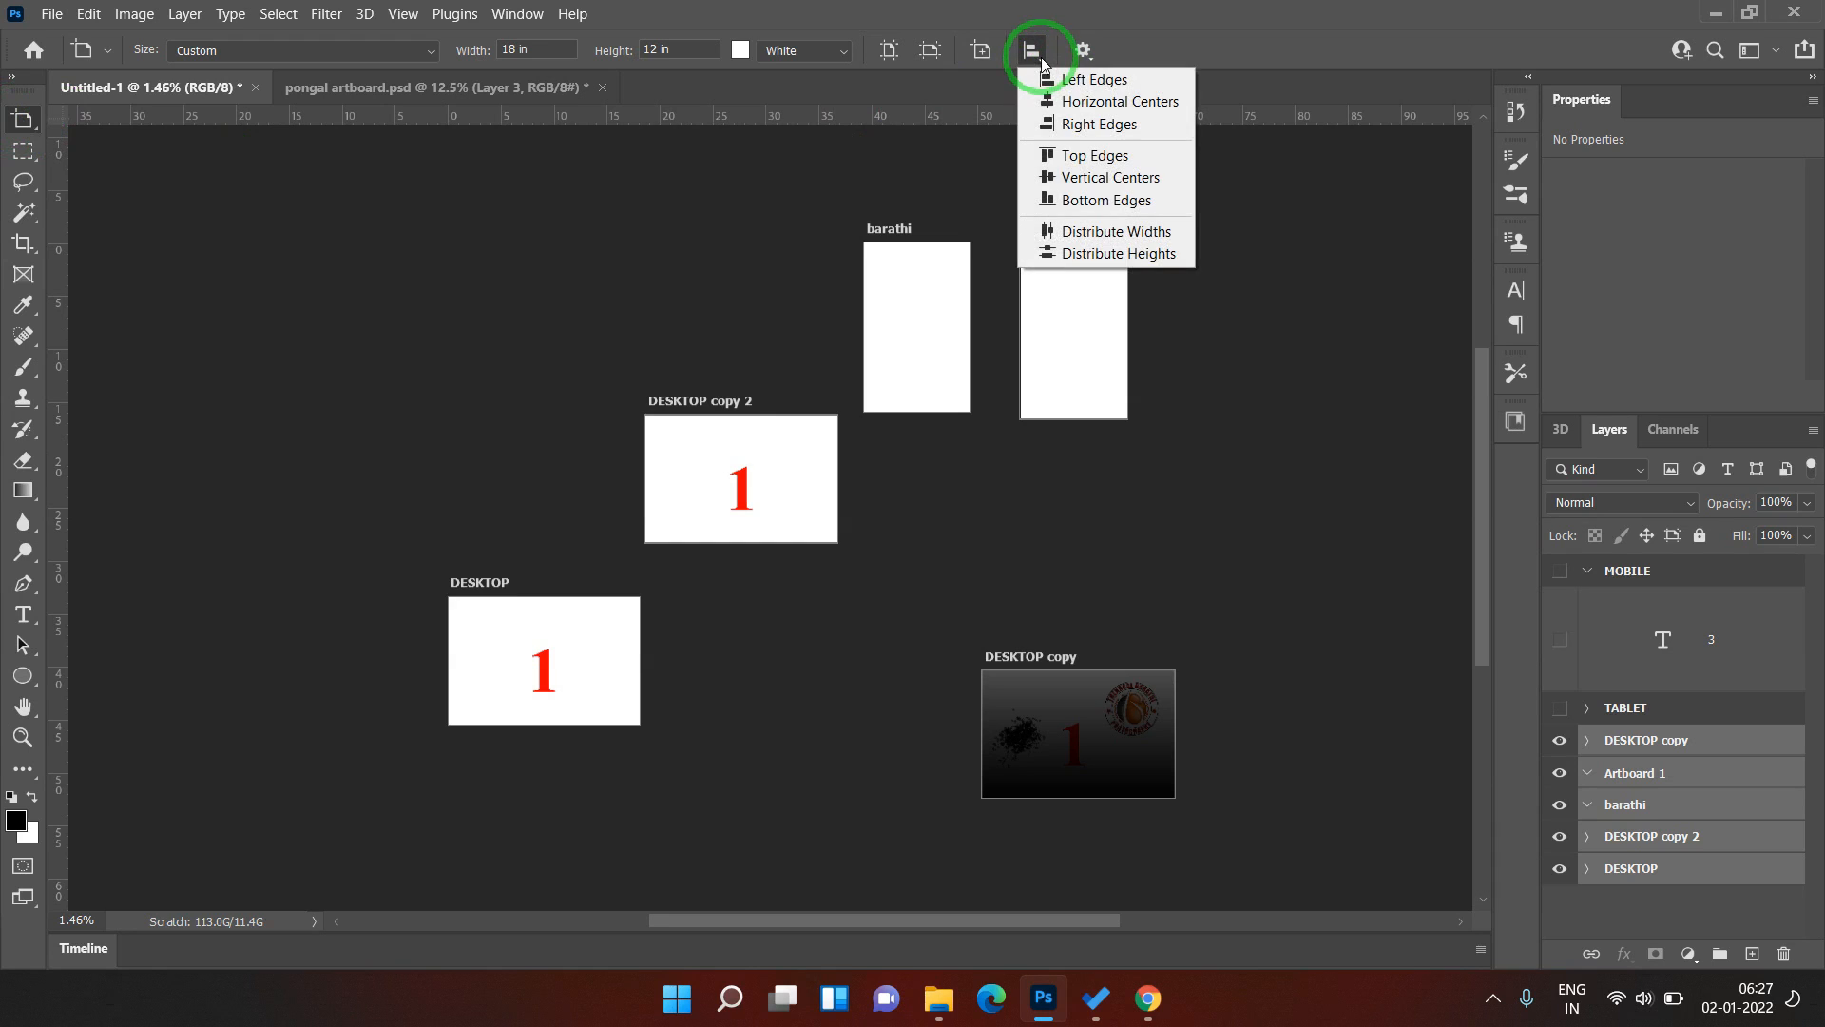
click(1095, 99)
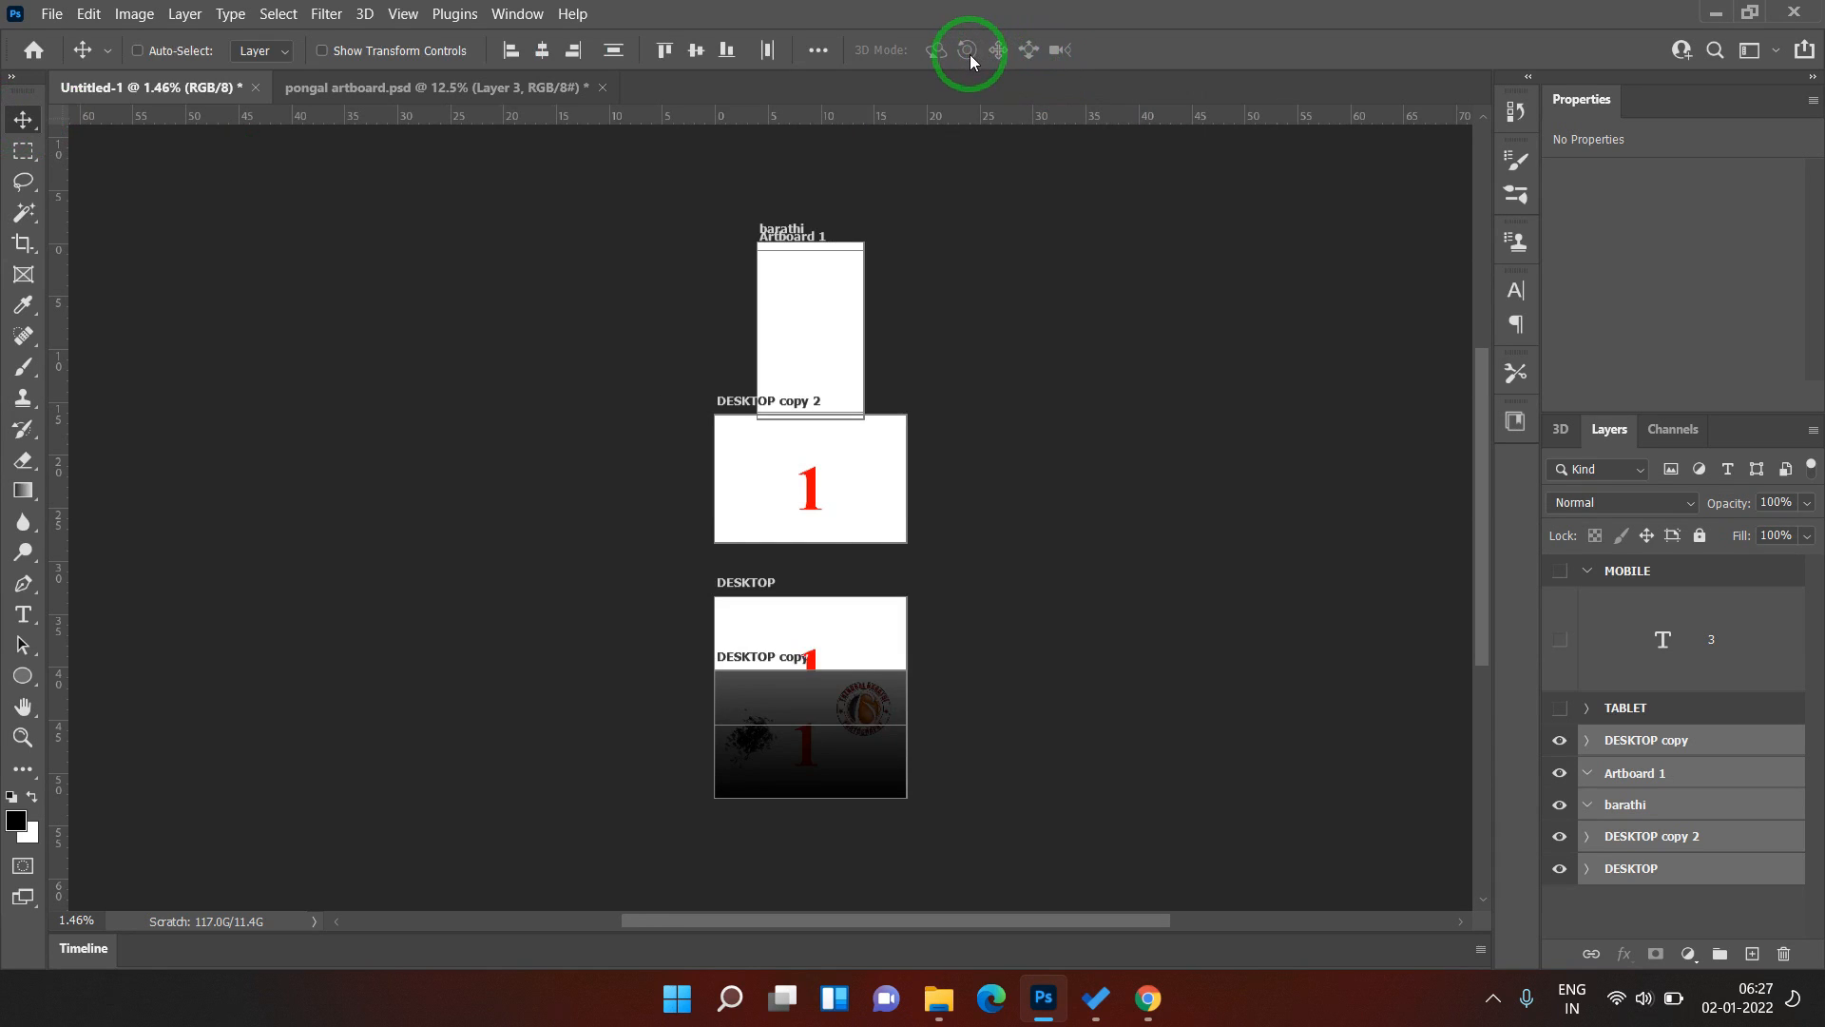
- Return to the Artboard tool and align the selected artboards by their right edges
right_click(23, 119)
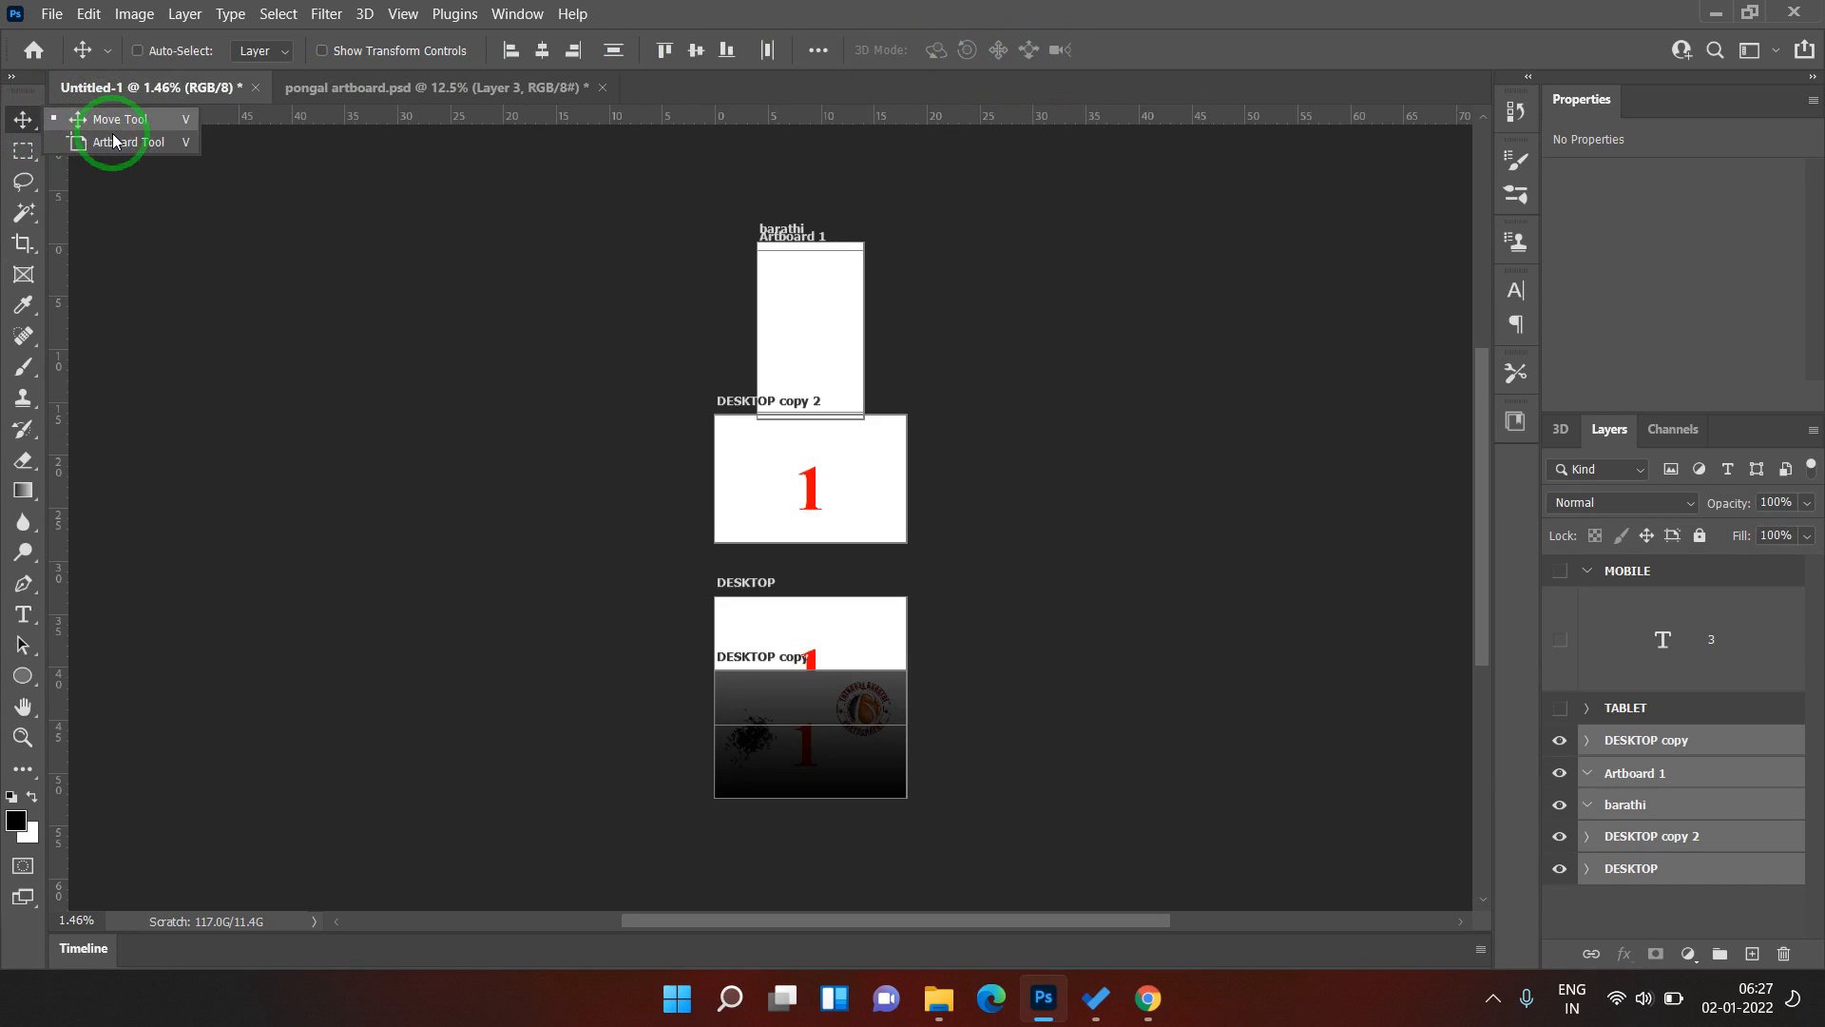
click(113, 142)
click(1035, 52)
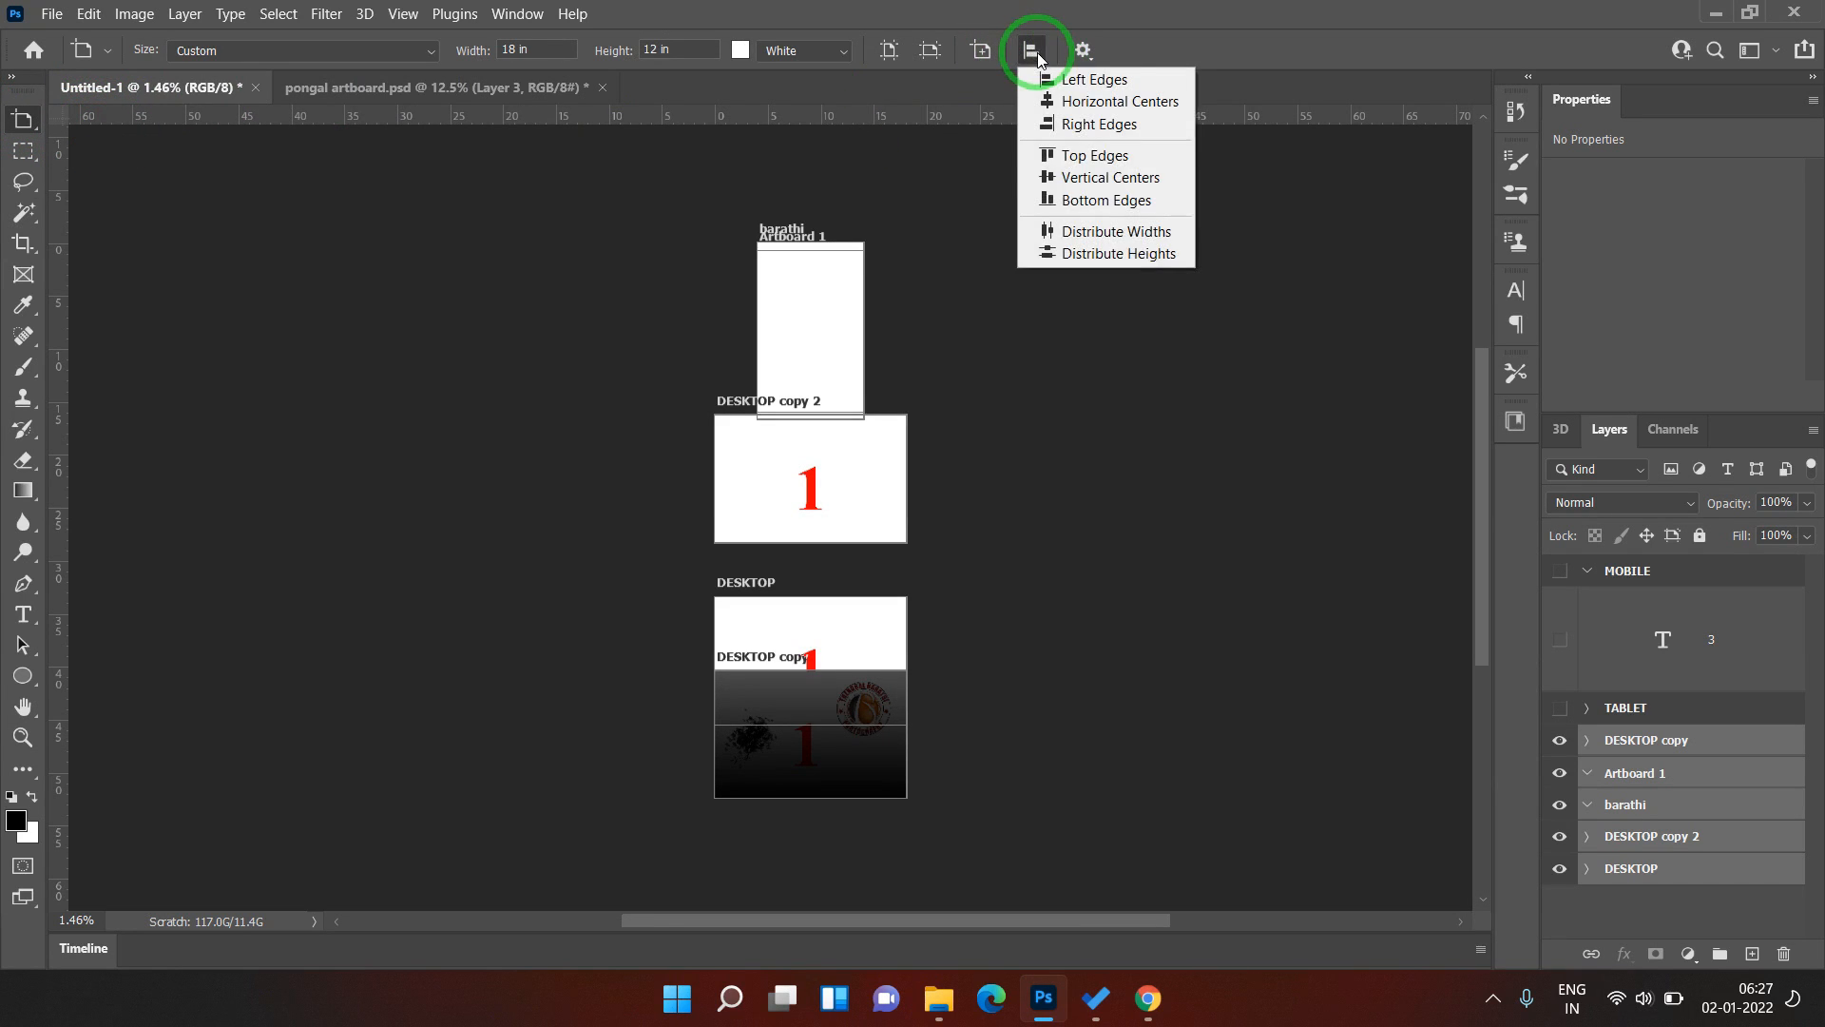
click(1100, 124)
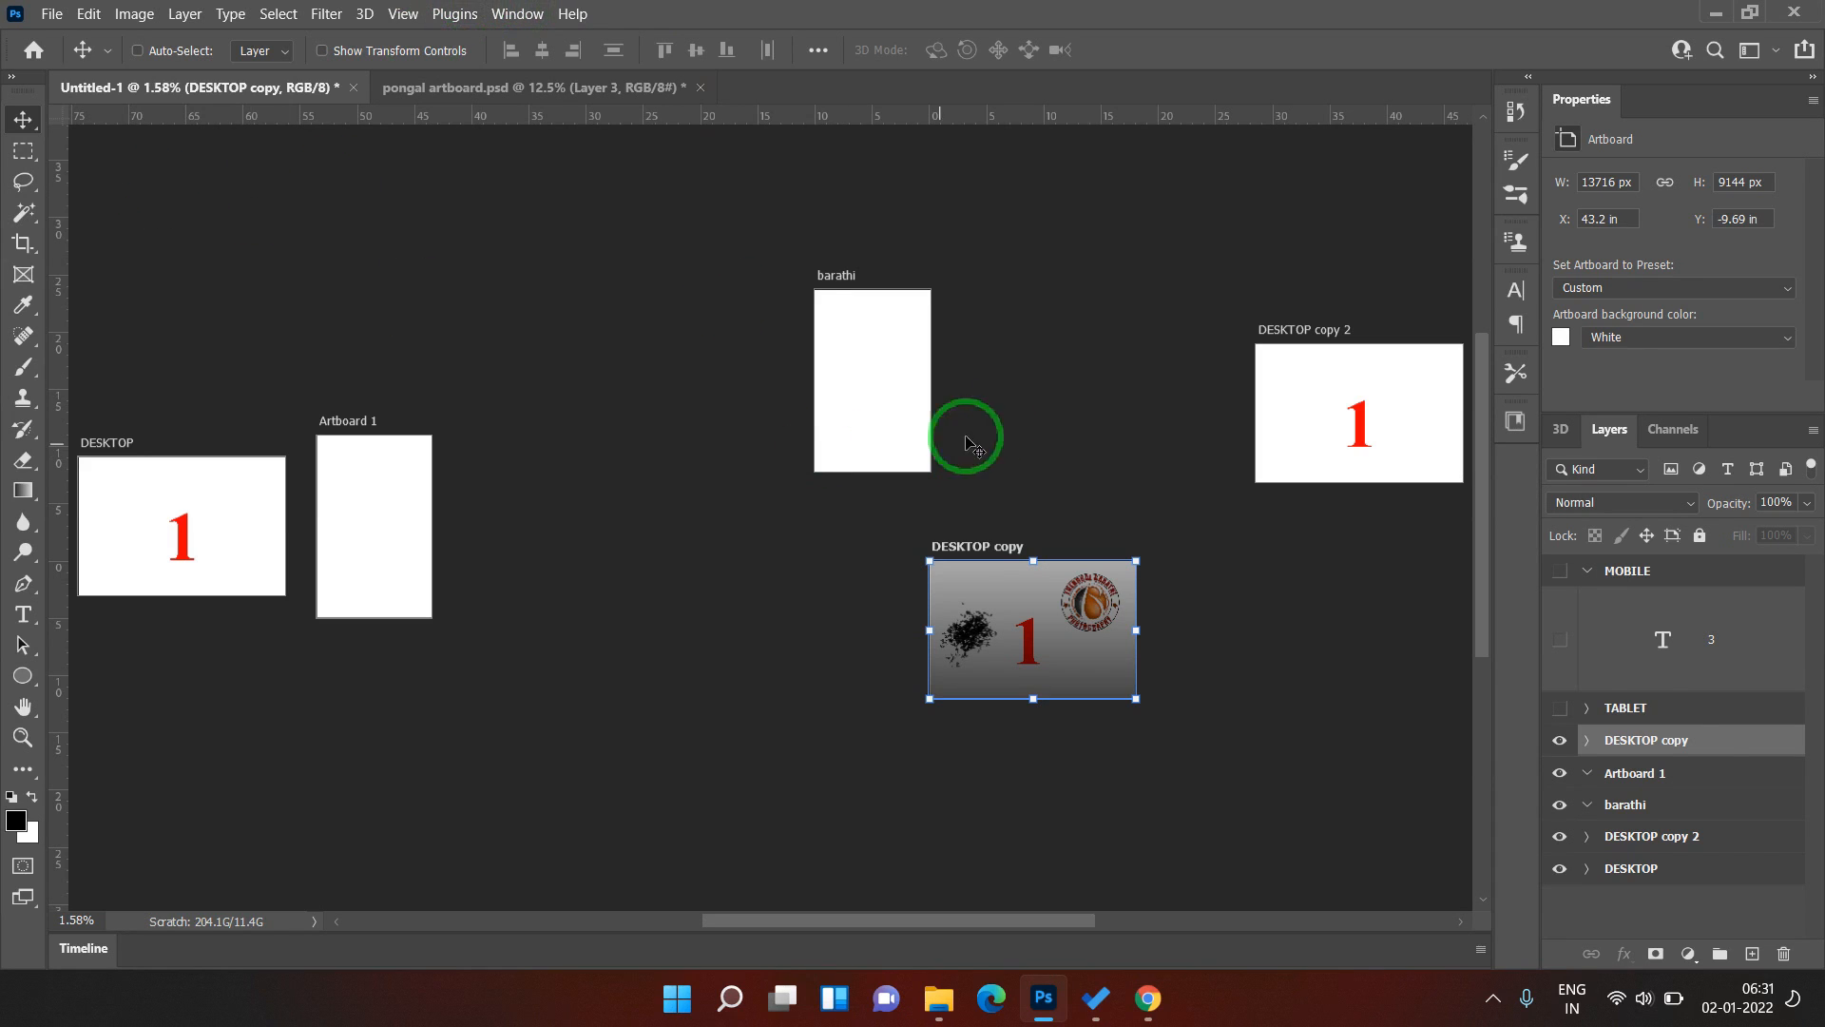
- Select all artboards from DESKTOP copy to DESKTOP and apply Distribute Widths with the Artboard tool
shift+click(1663, 867)
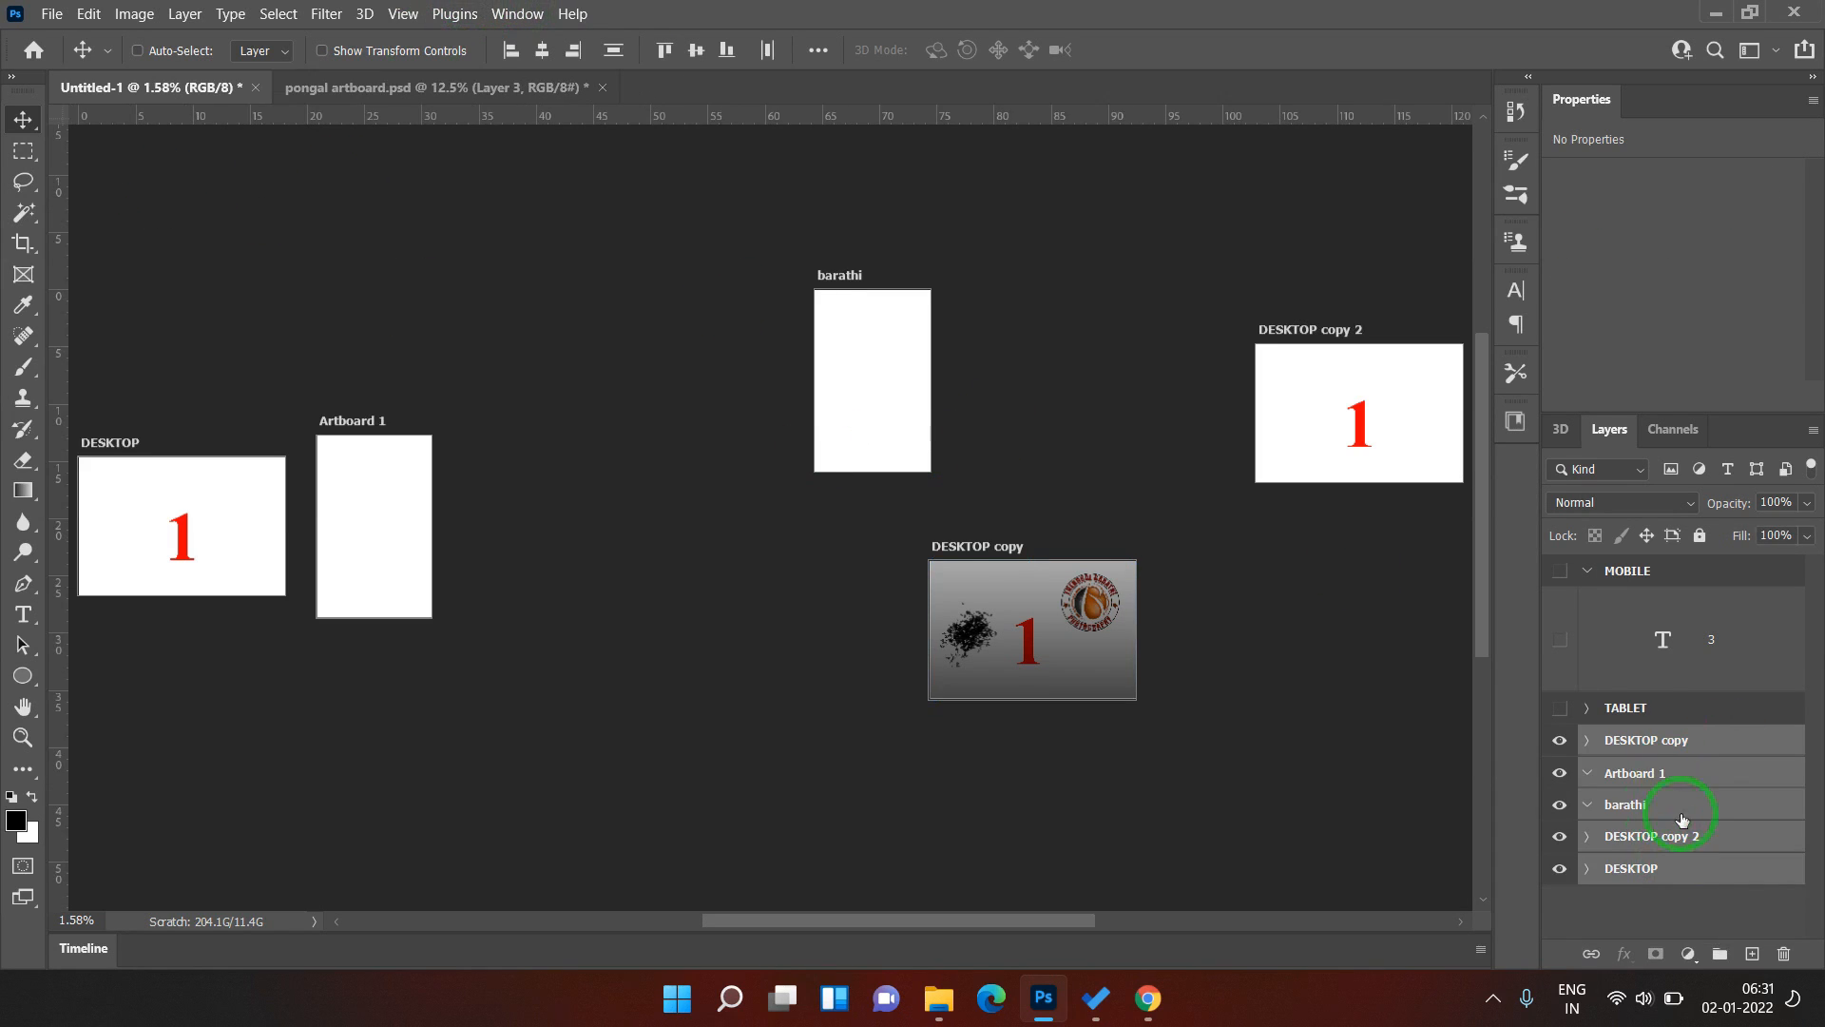
right_click(22, 119)
click(105, 144)
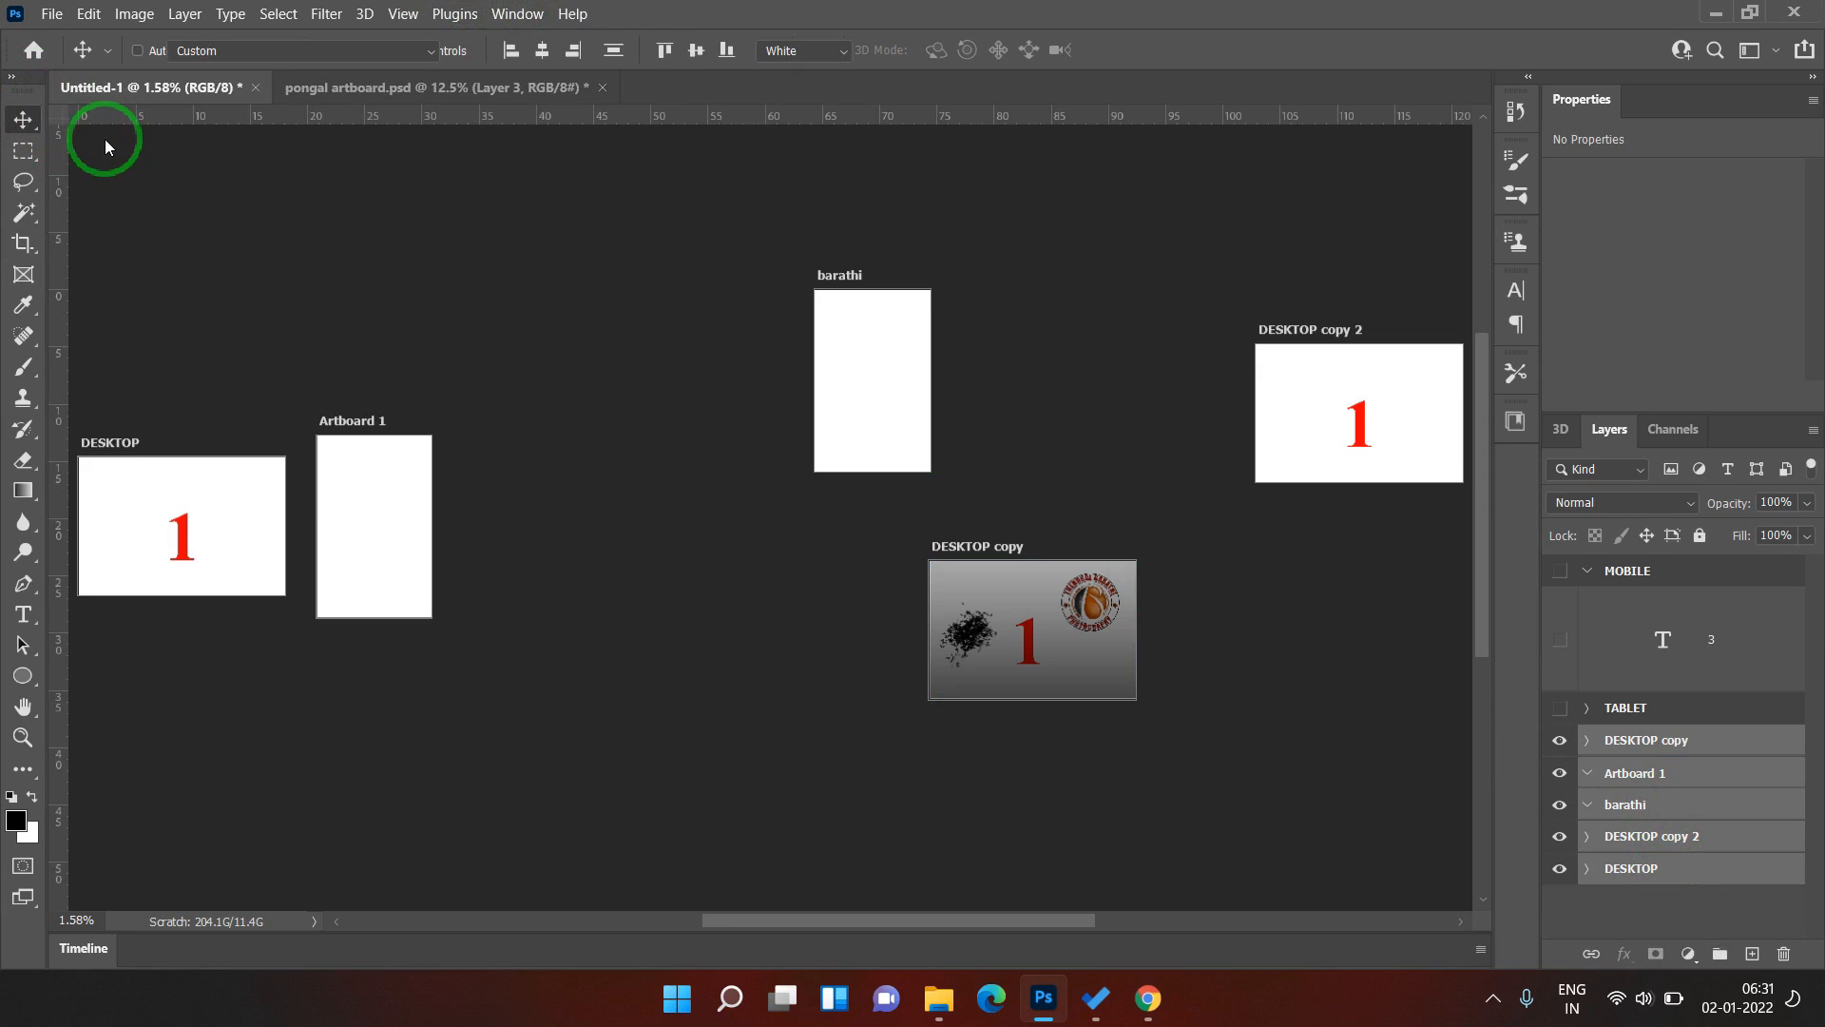
click(1031, 49)
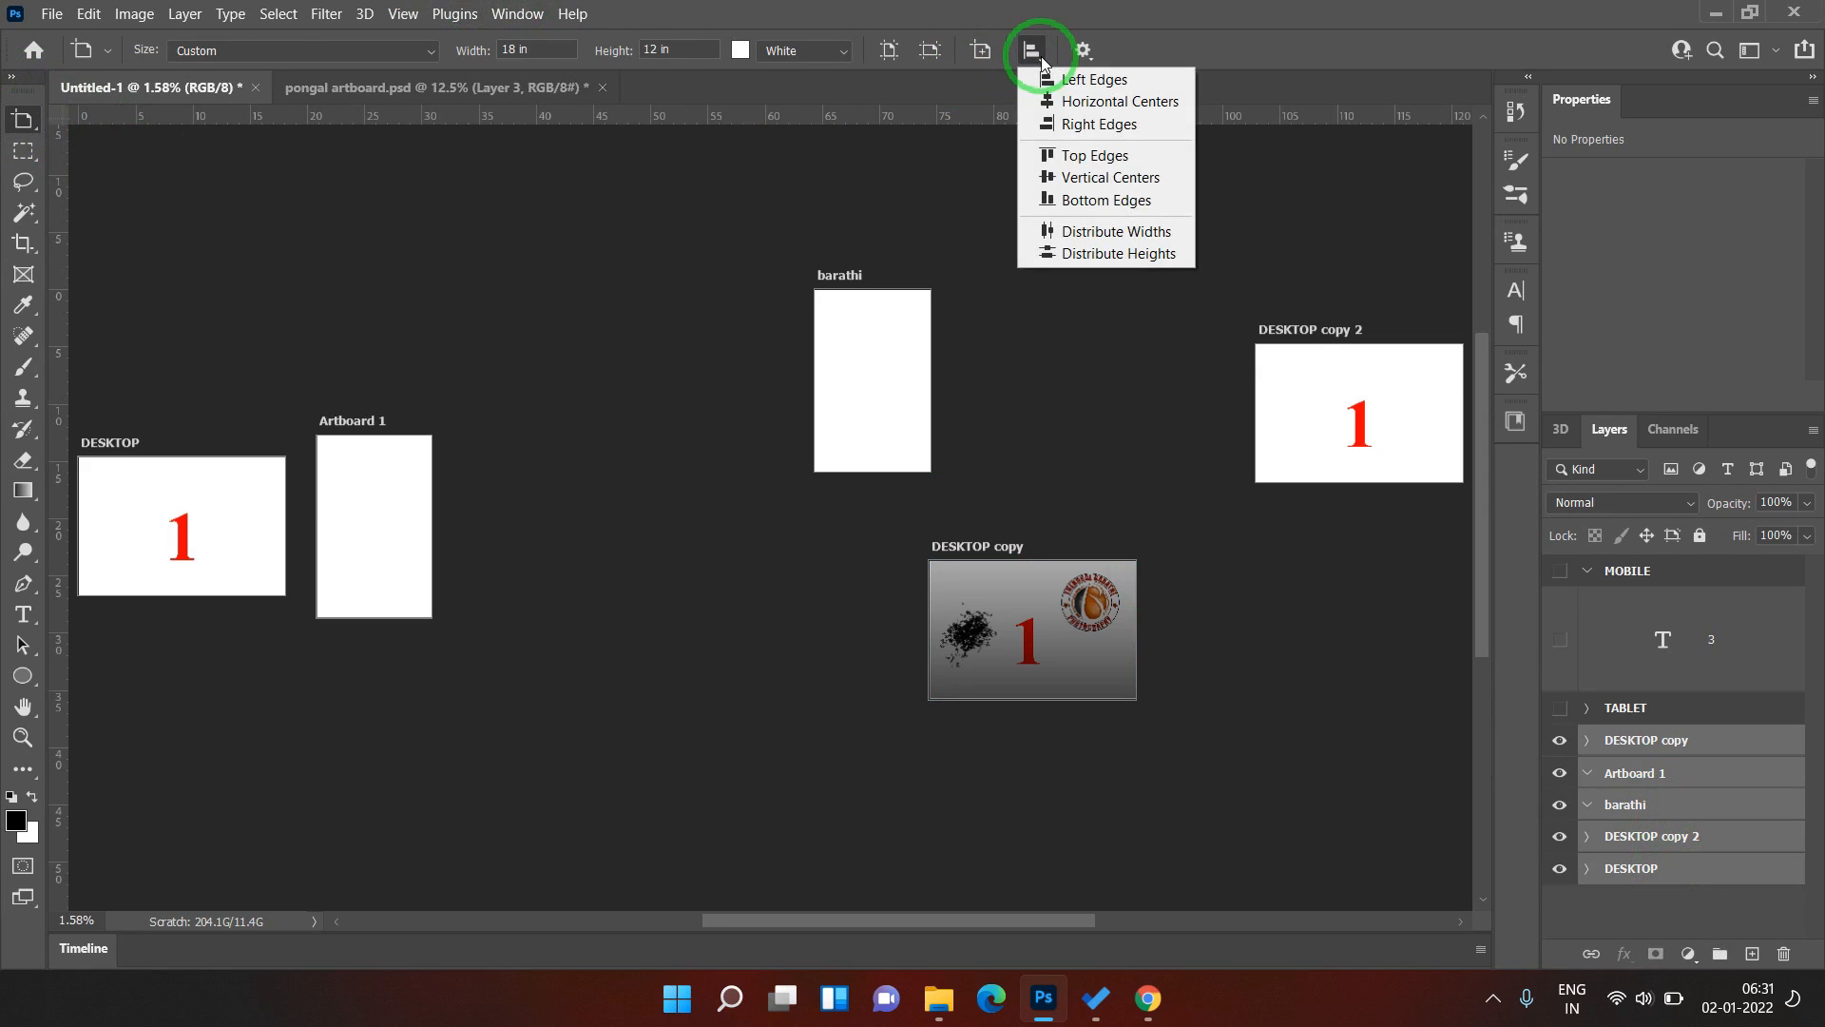
click(1138, 244)
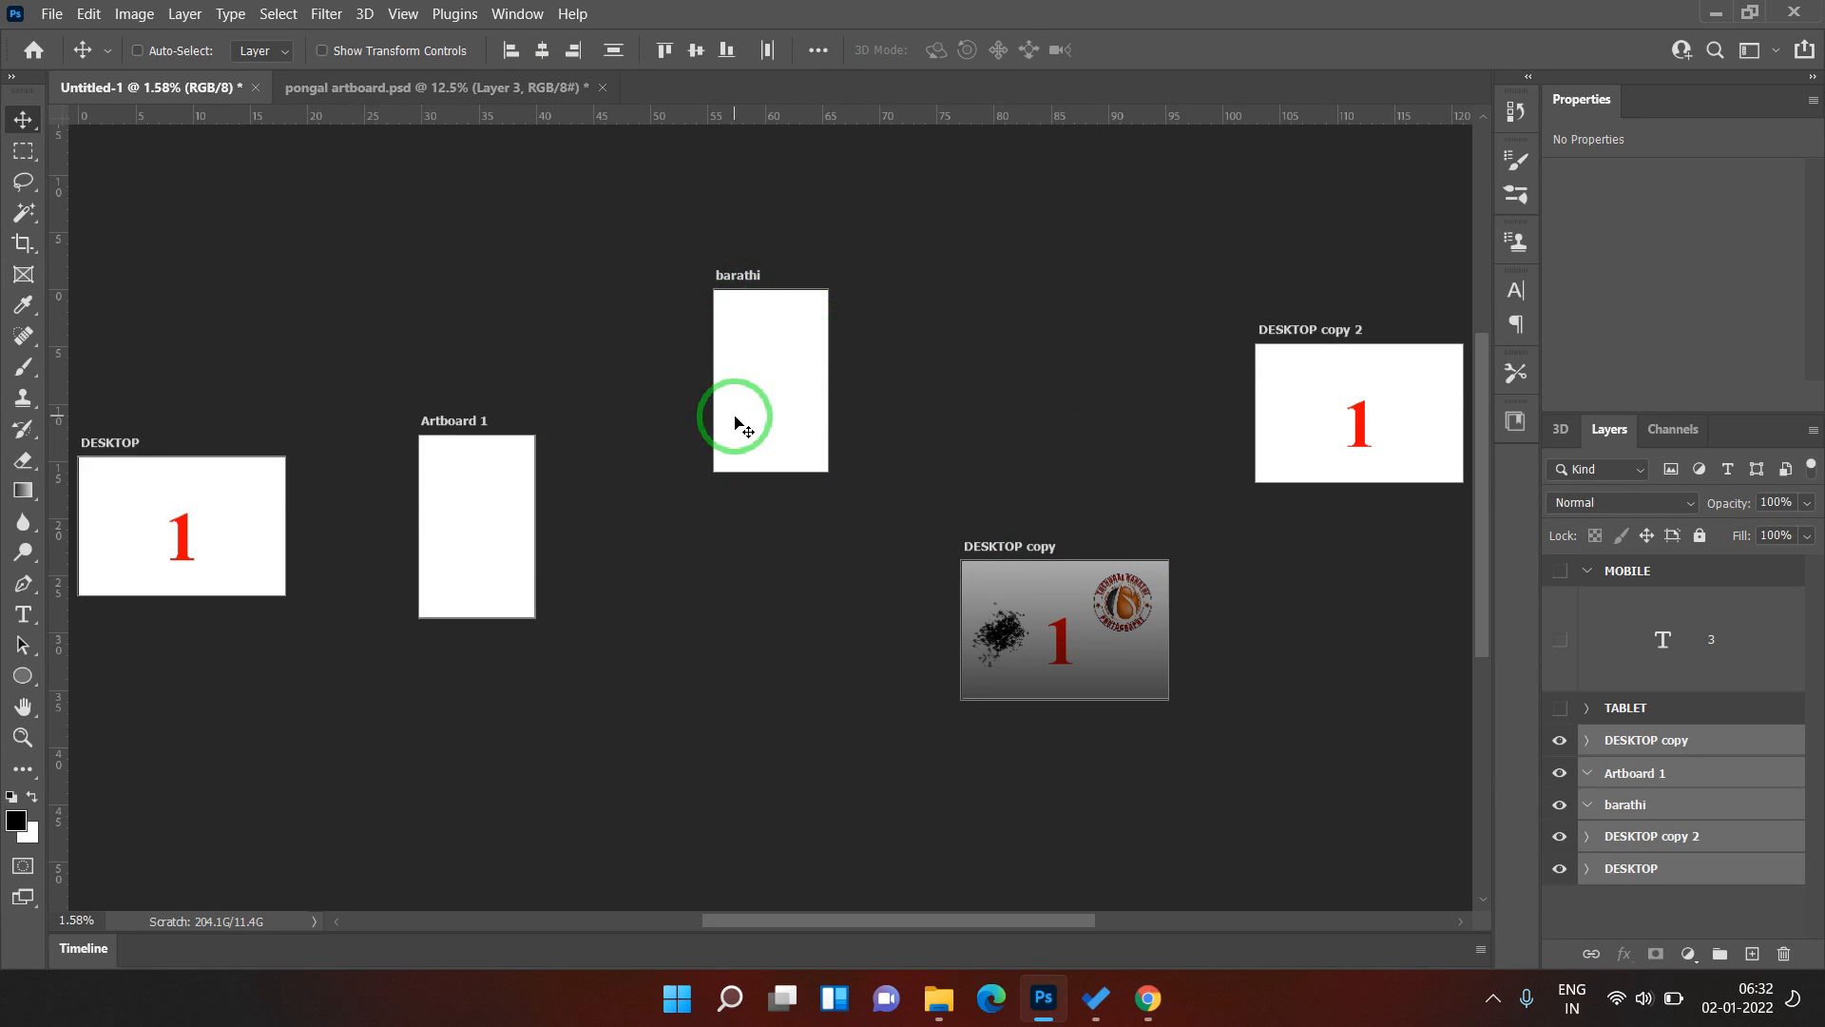
- Select the renamed portrait artboard on the canvas and view all the artboards together
right_click(765, 384)
click(840, 397)
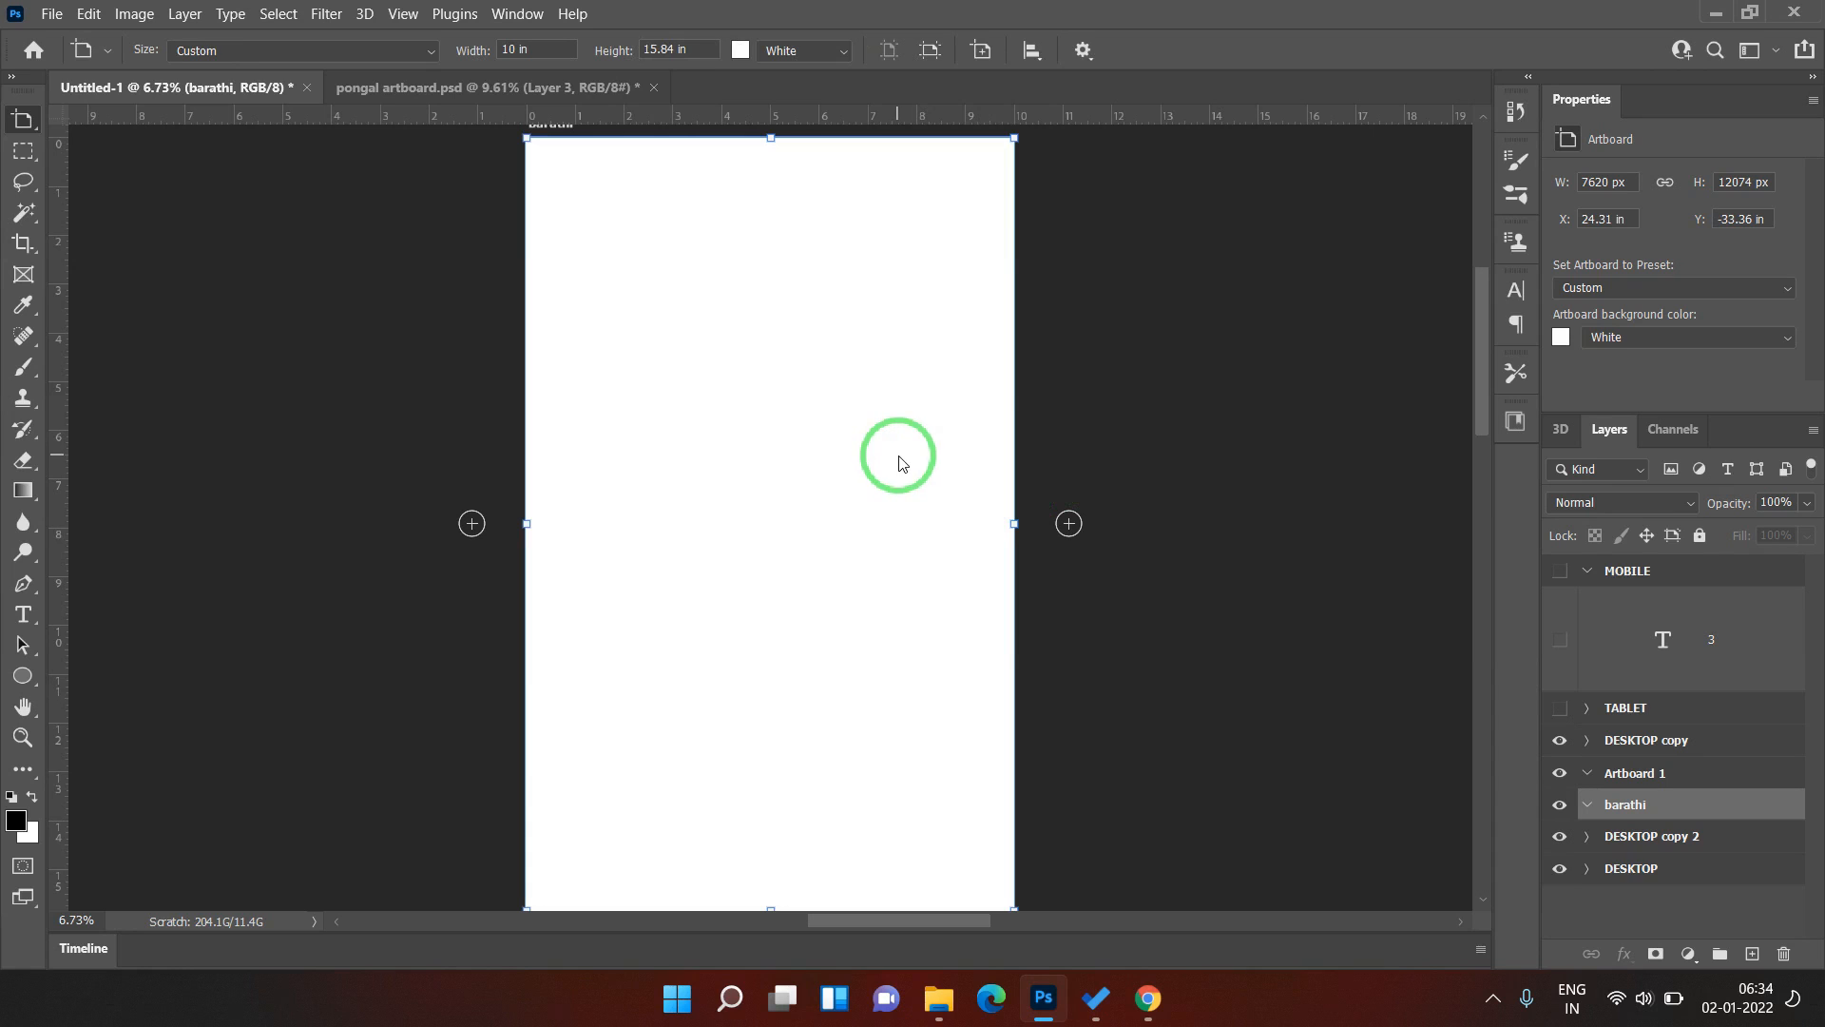
key(z)
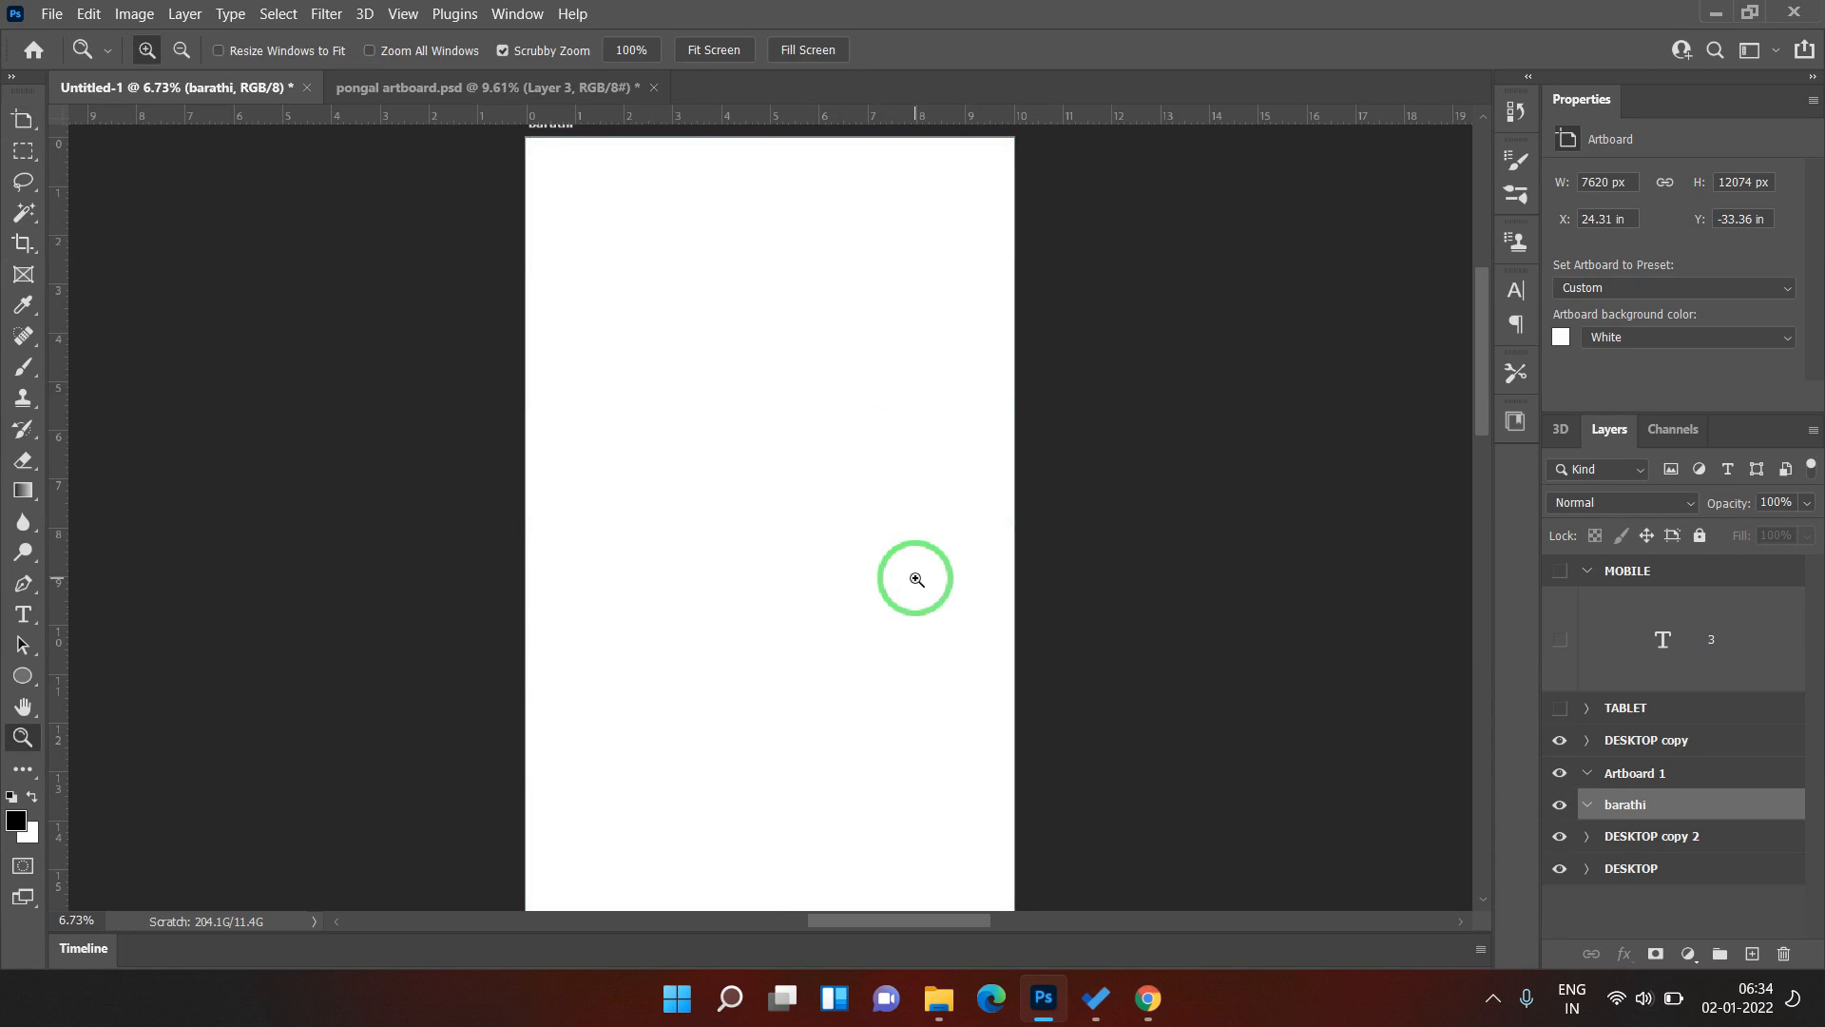
key(ctrl+0)
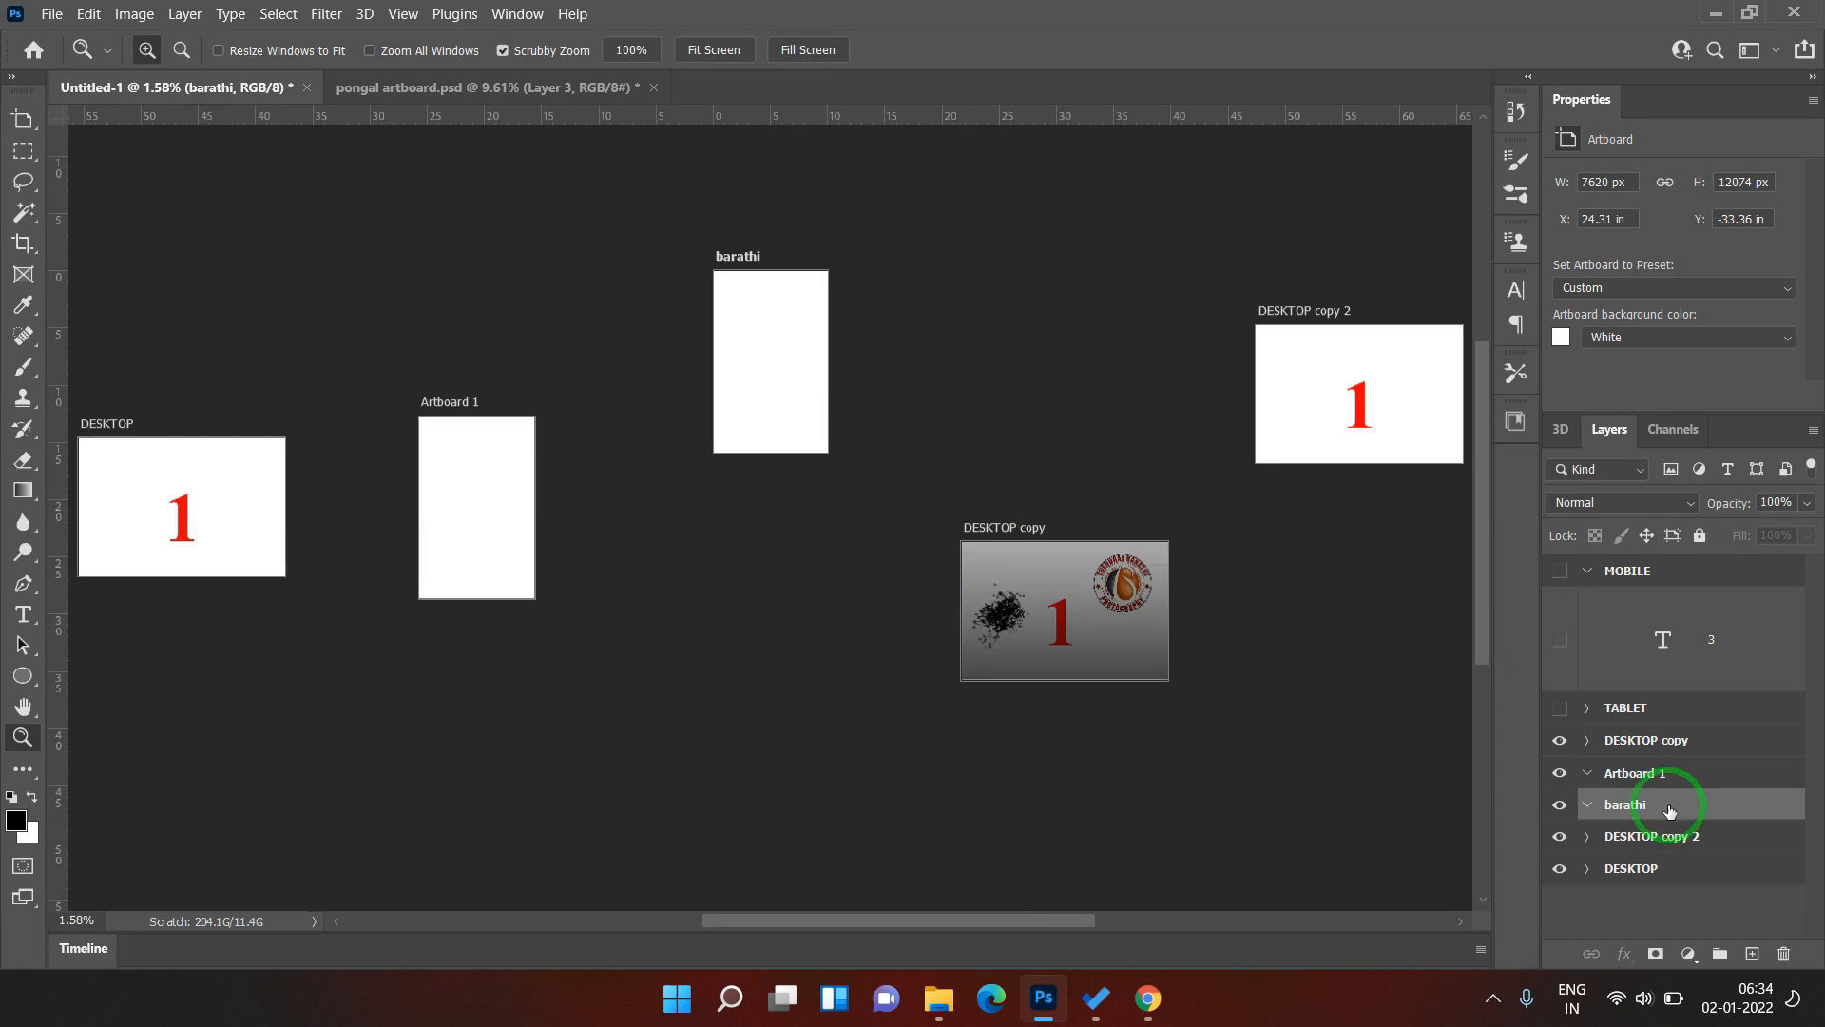
- Delete Artboard 1 and undo the deletion
click(1629, 776)
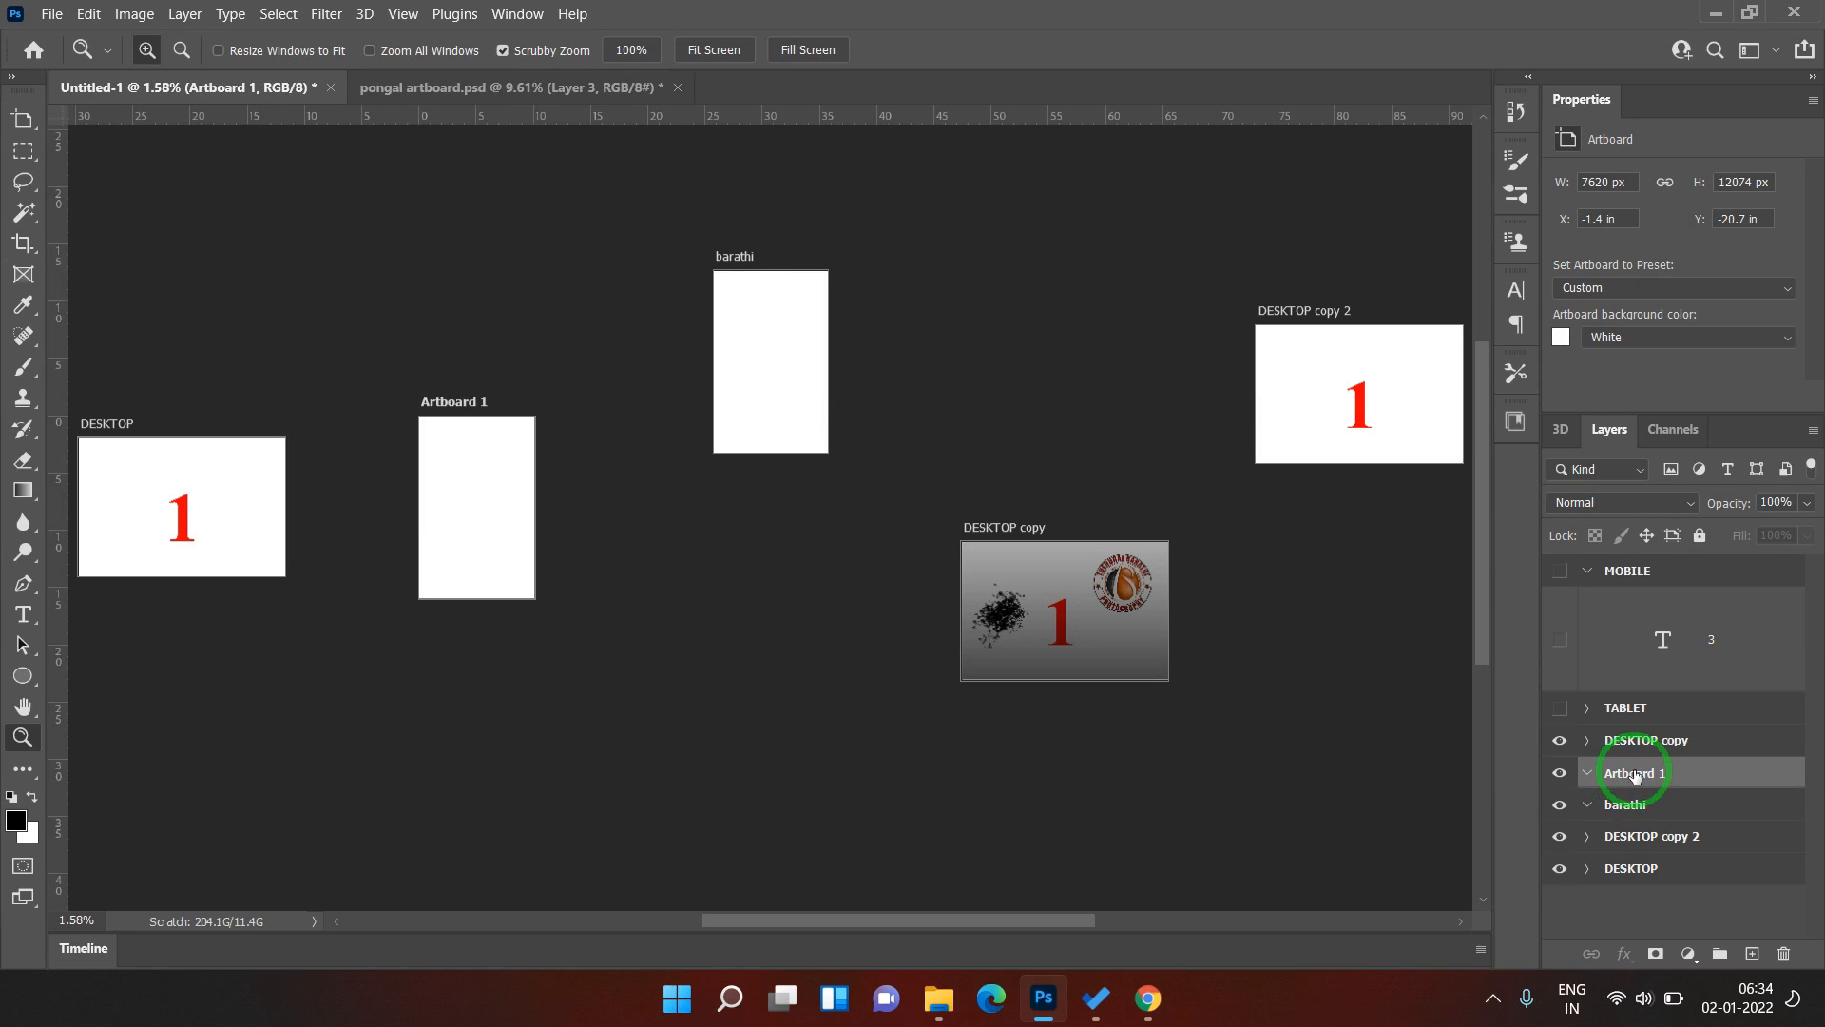
key(Delete)
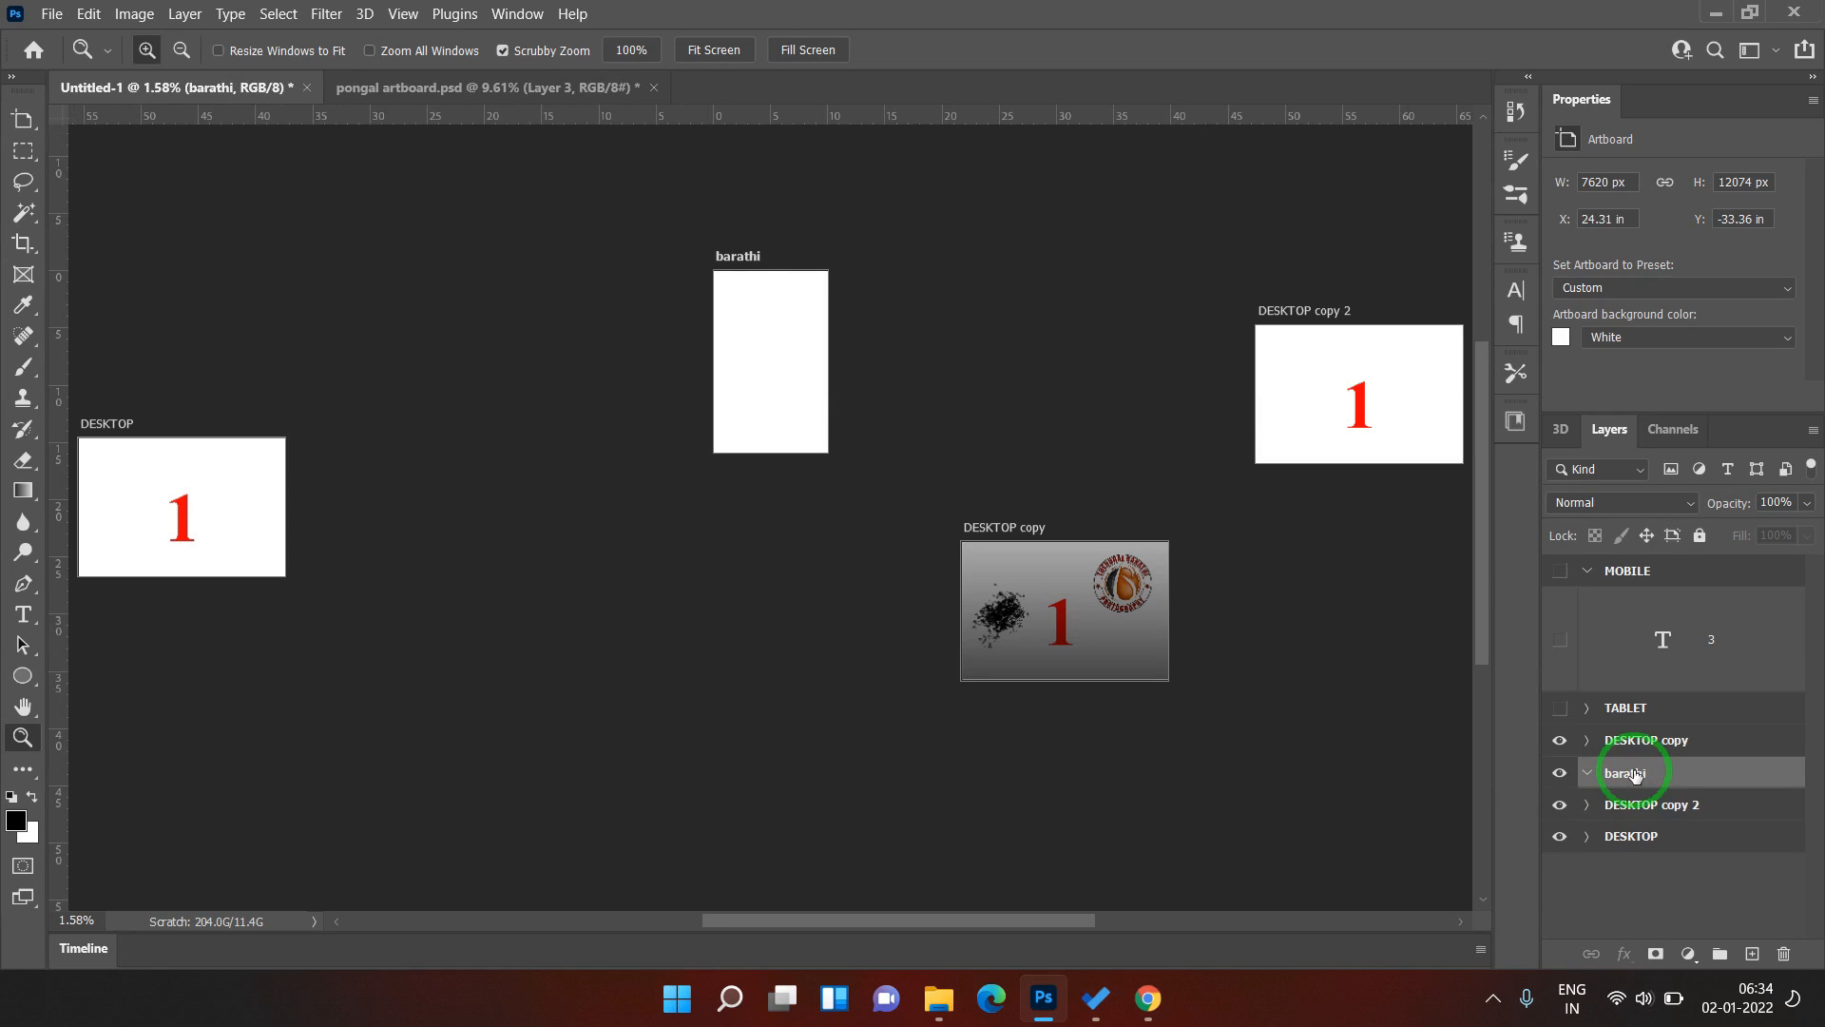
key(ctrl+z)
- Select the renamed portrait artboard on the canvas with the Artboard tool and delete it
key(v)
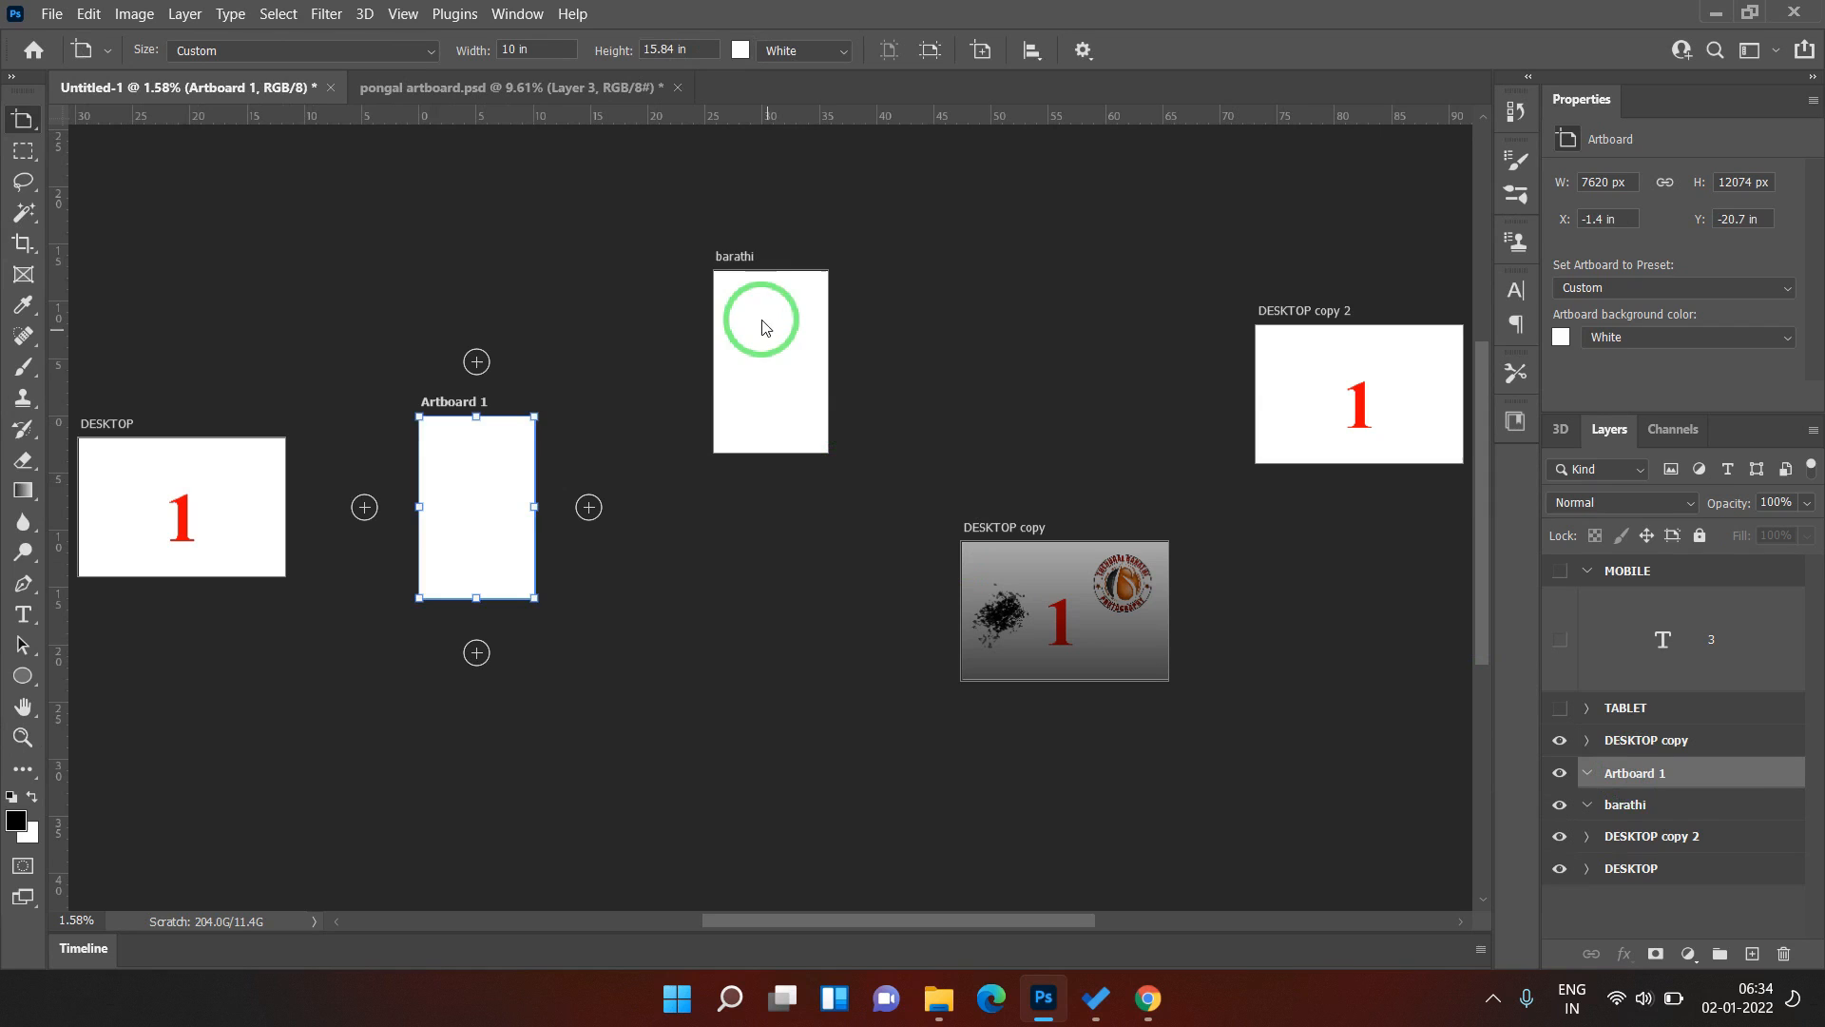
click(781, 273)
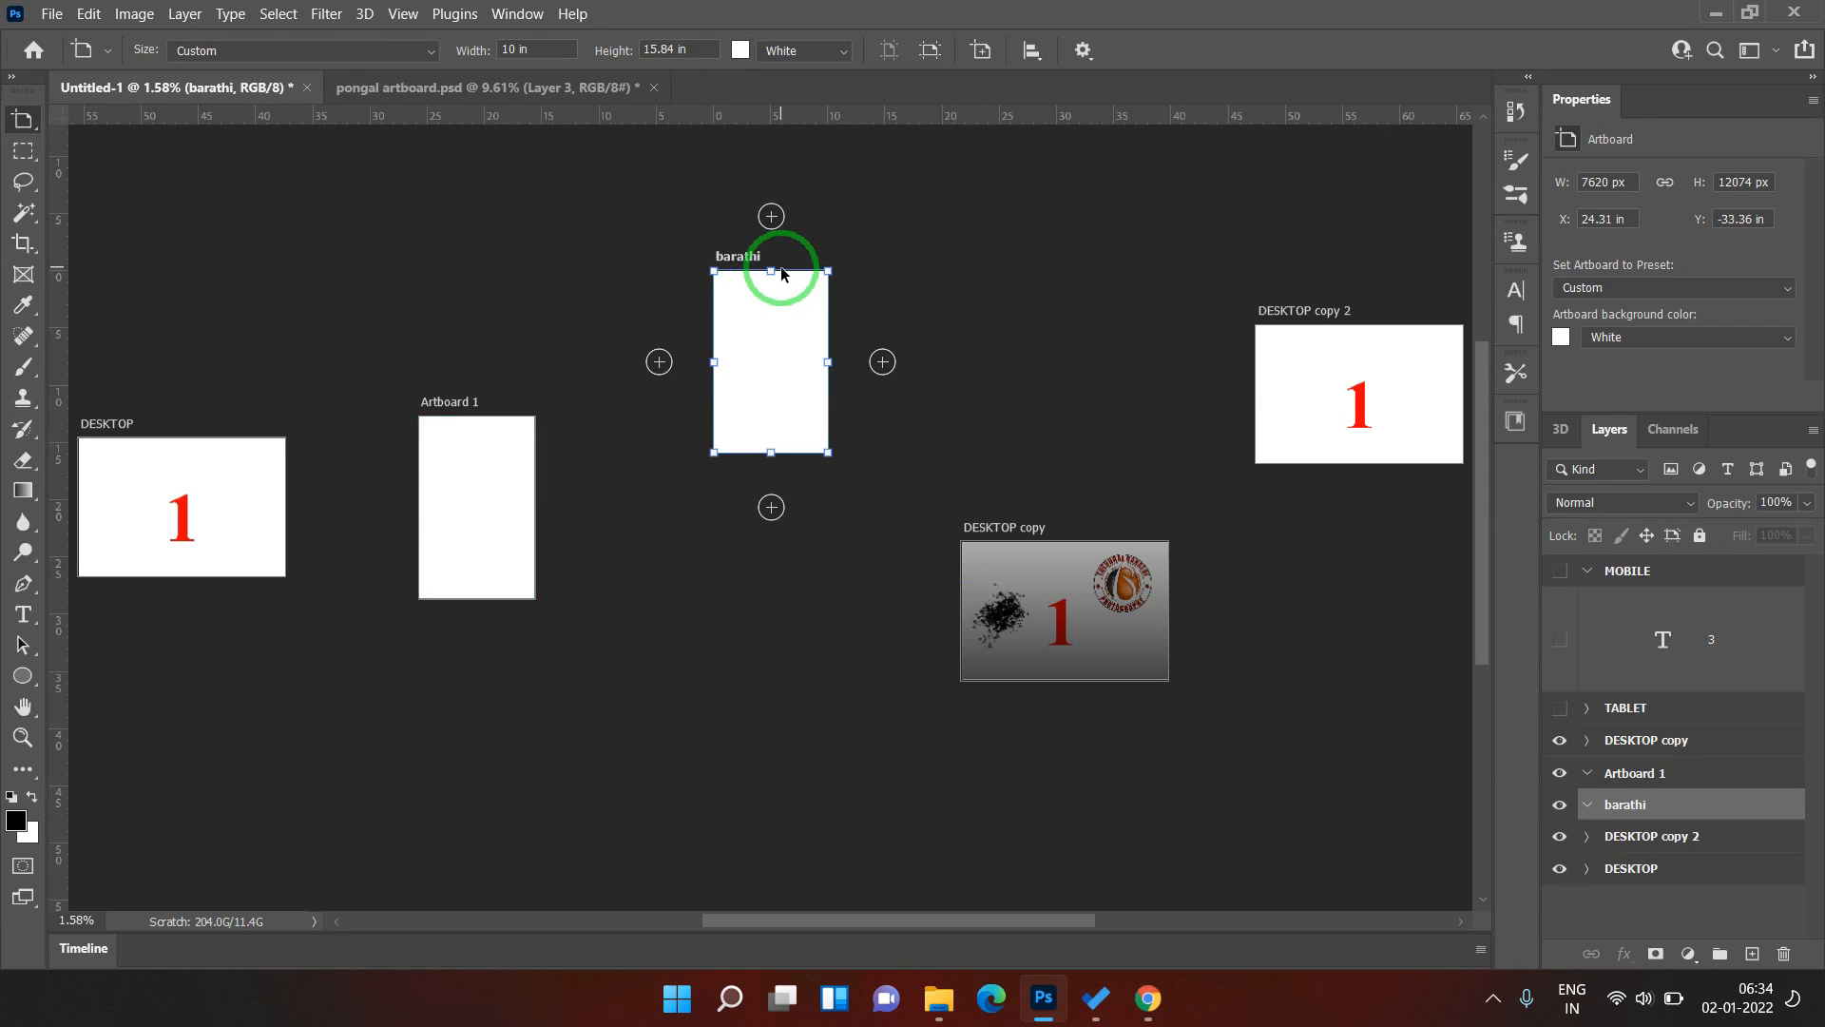
key(Delete)
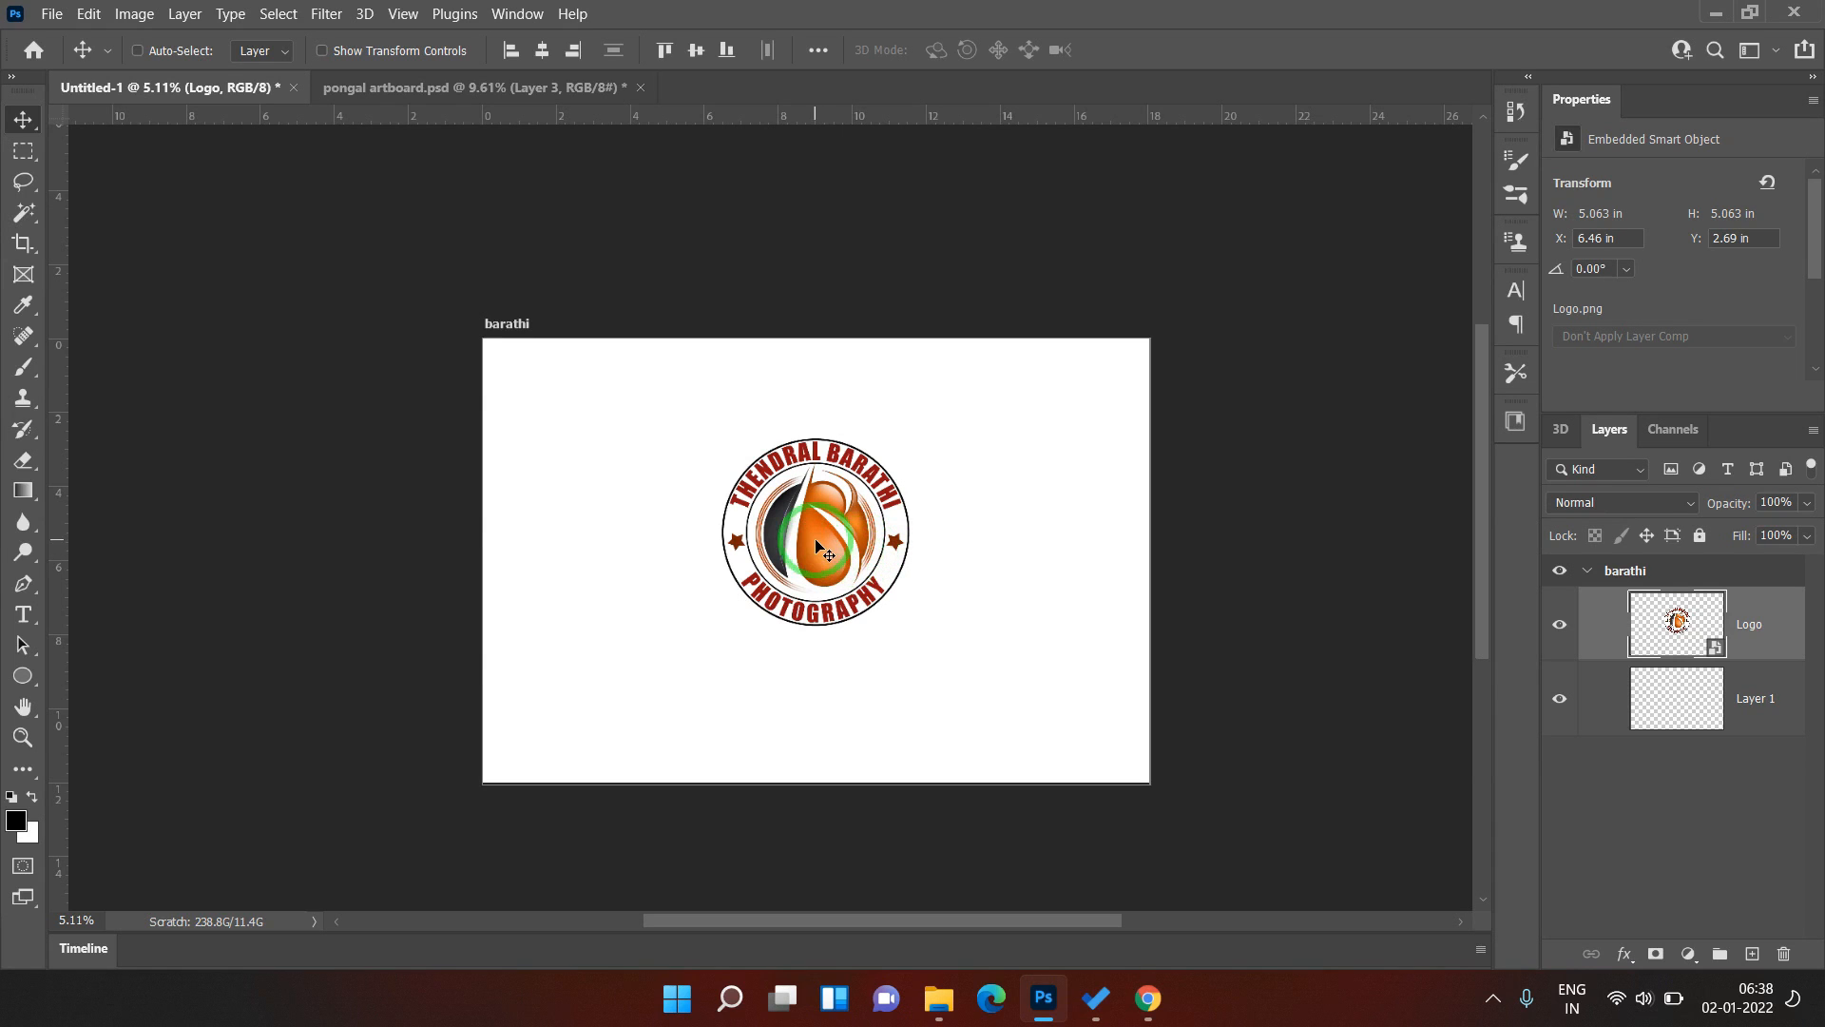
- Move the logo above the artboard's upper edge to about X 6.21 in, Y -6.52 in, and collapse the artboard's layers
drag(816, 542, 807, 205)
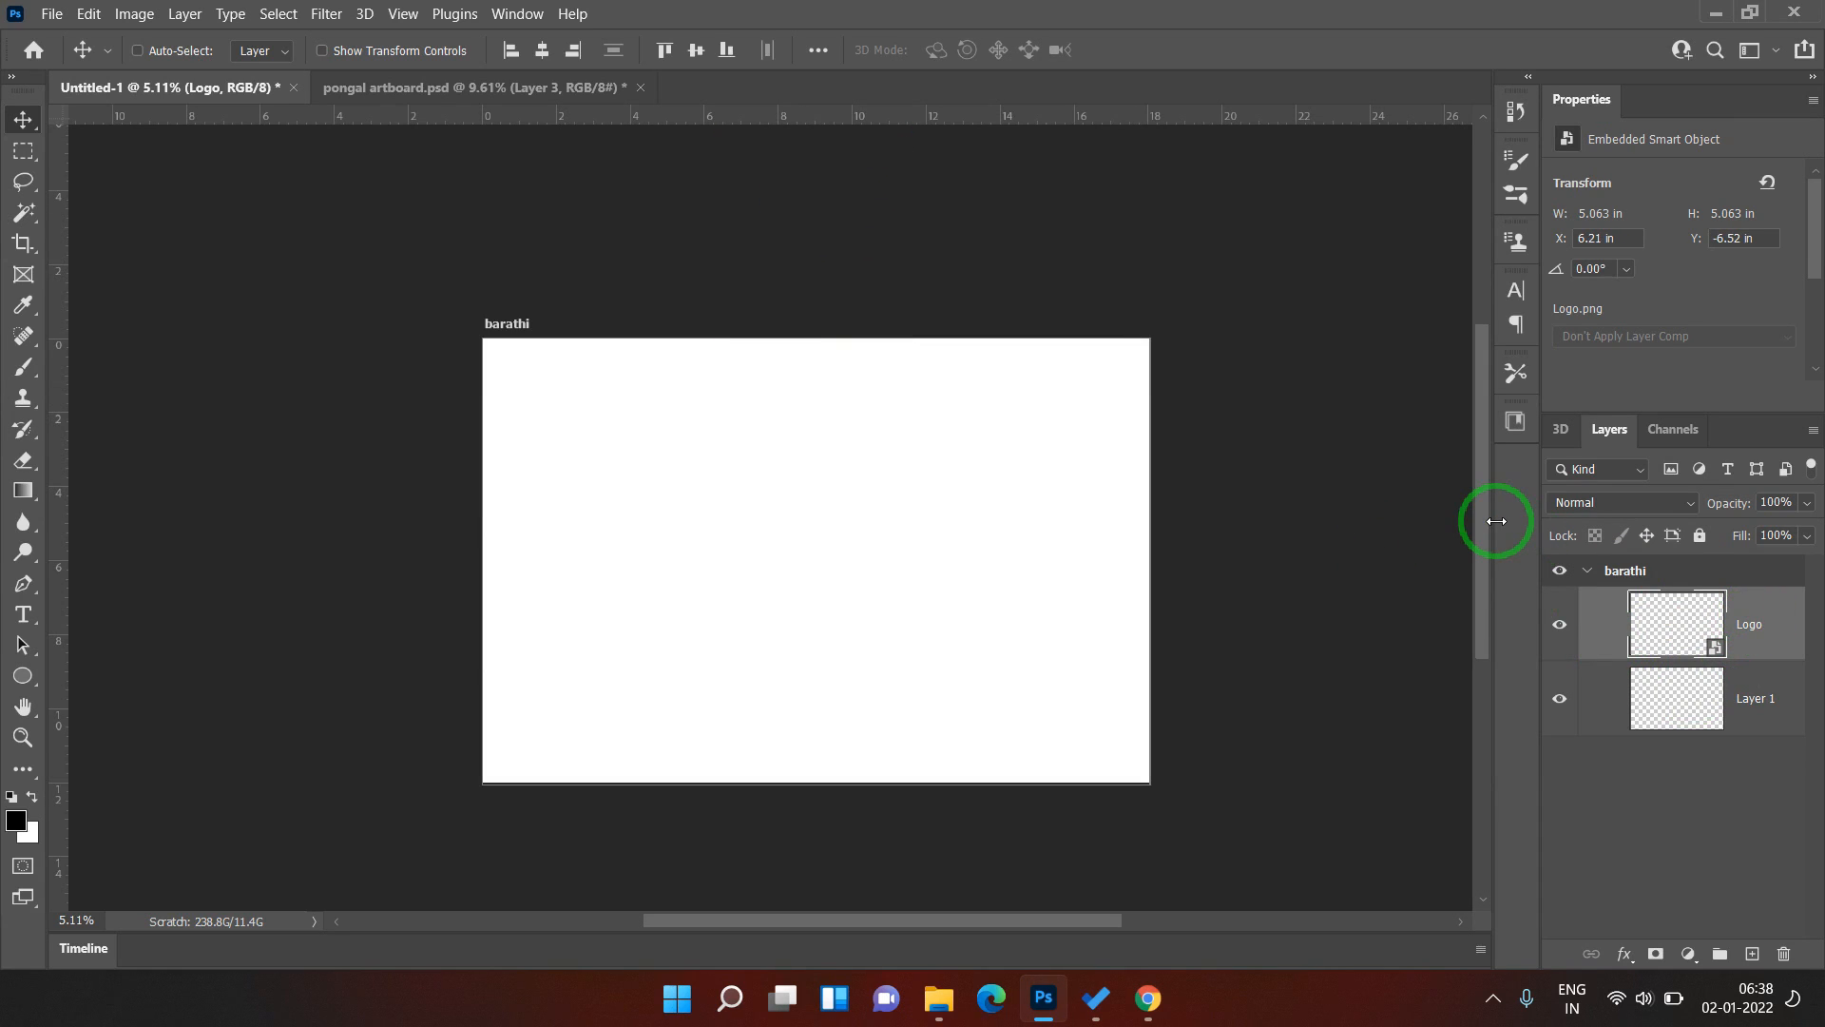
click(1587, 574)
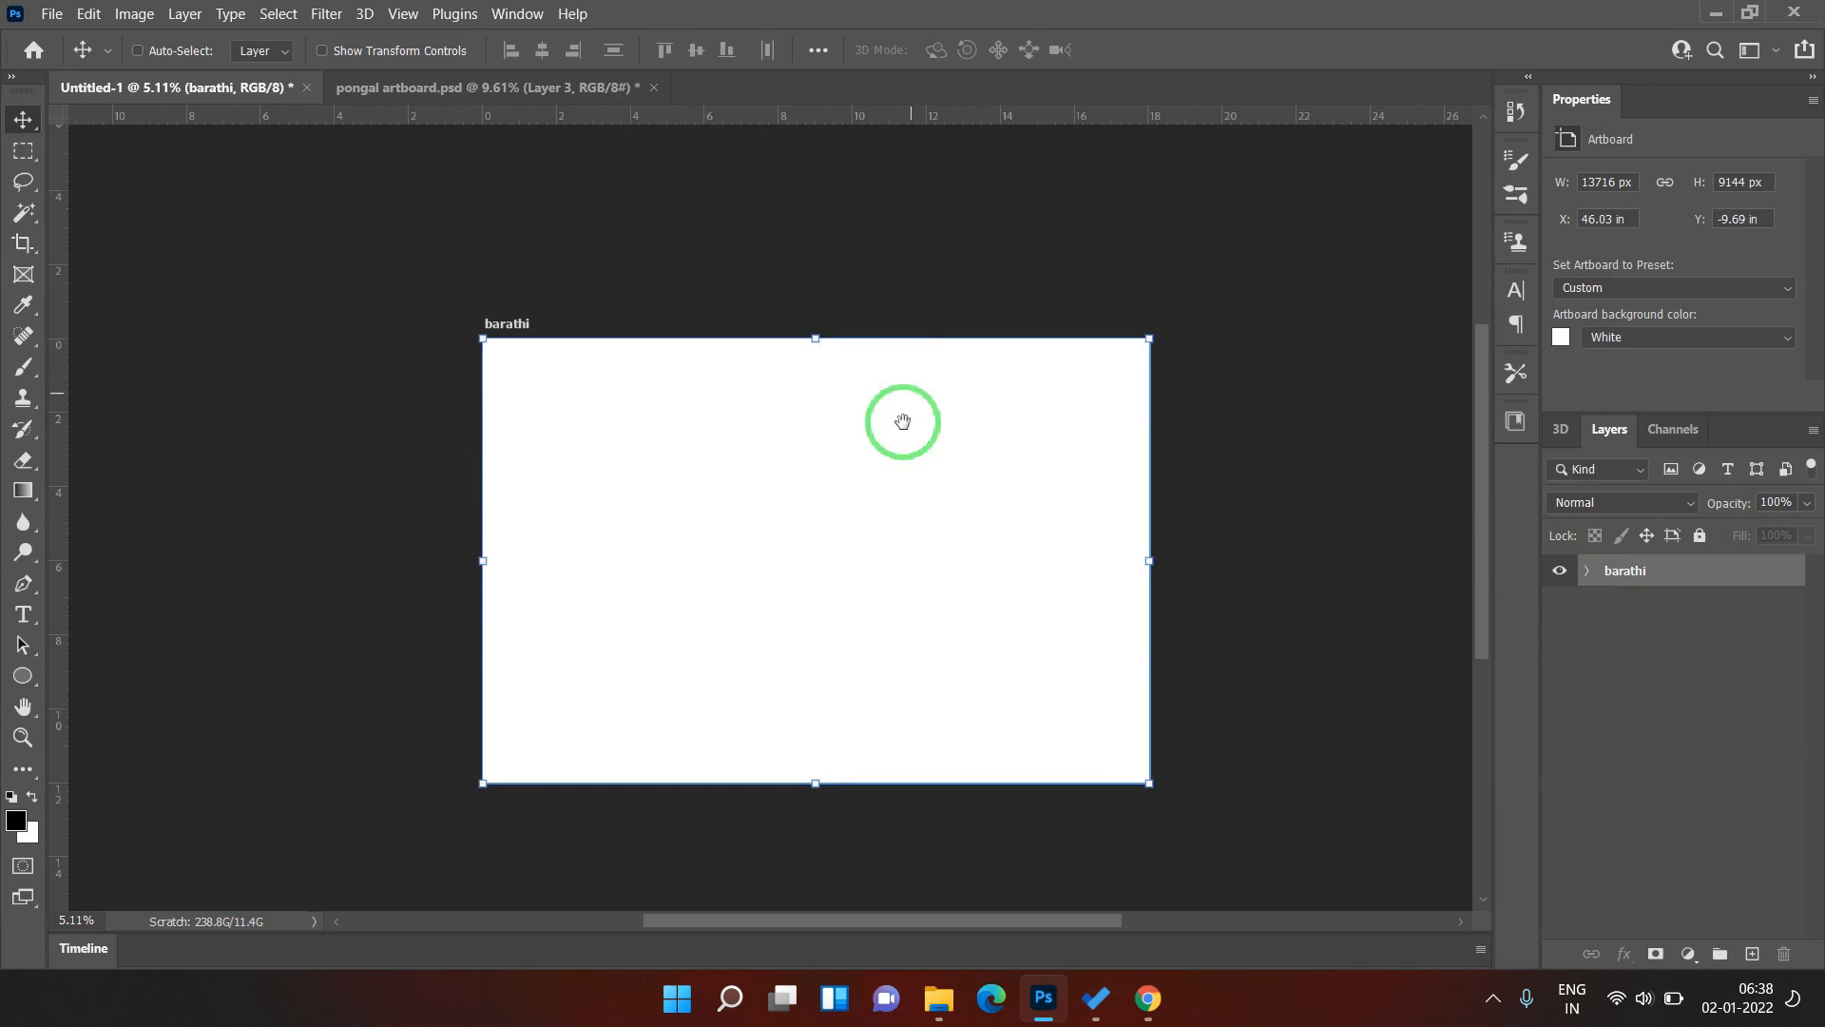
drag(902, 421, 846, 427)
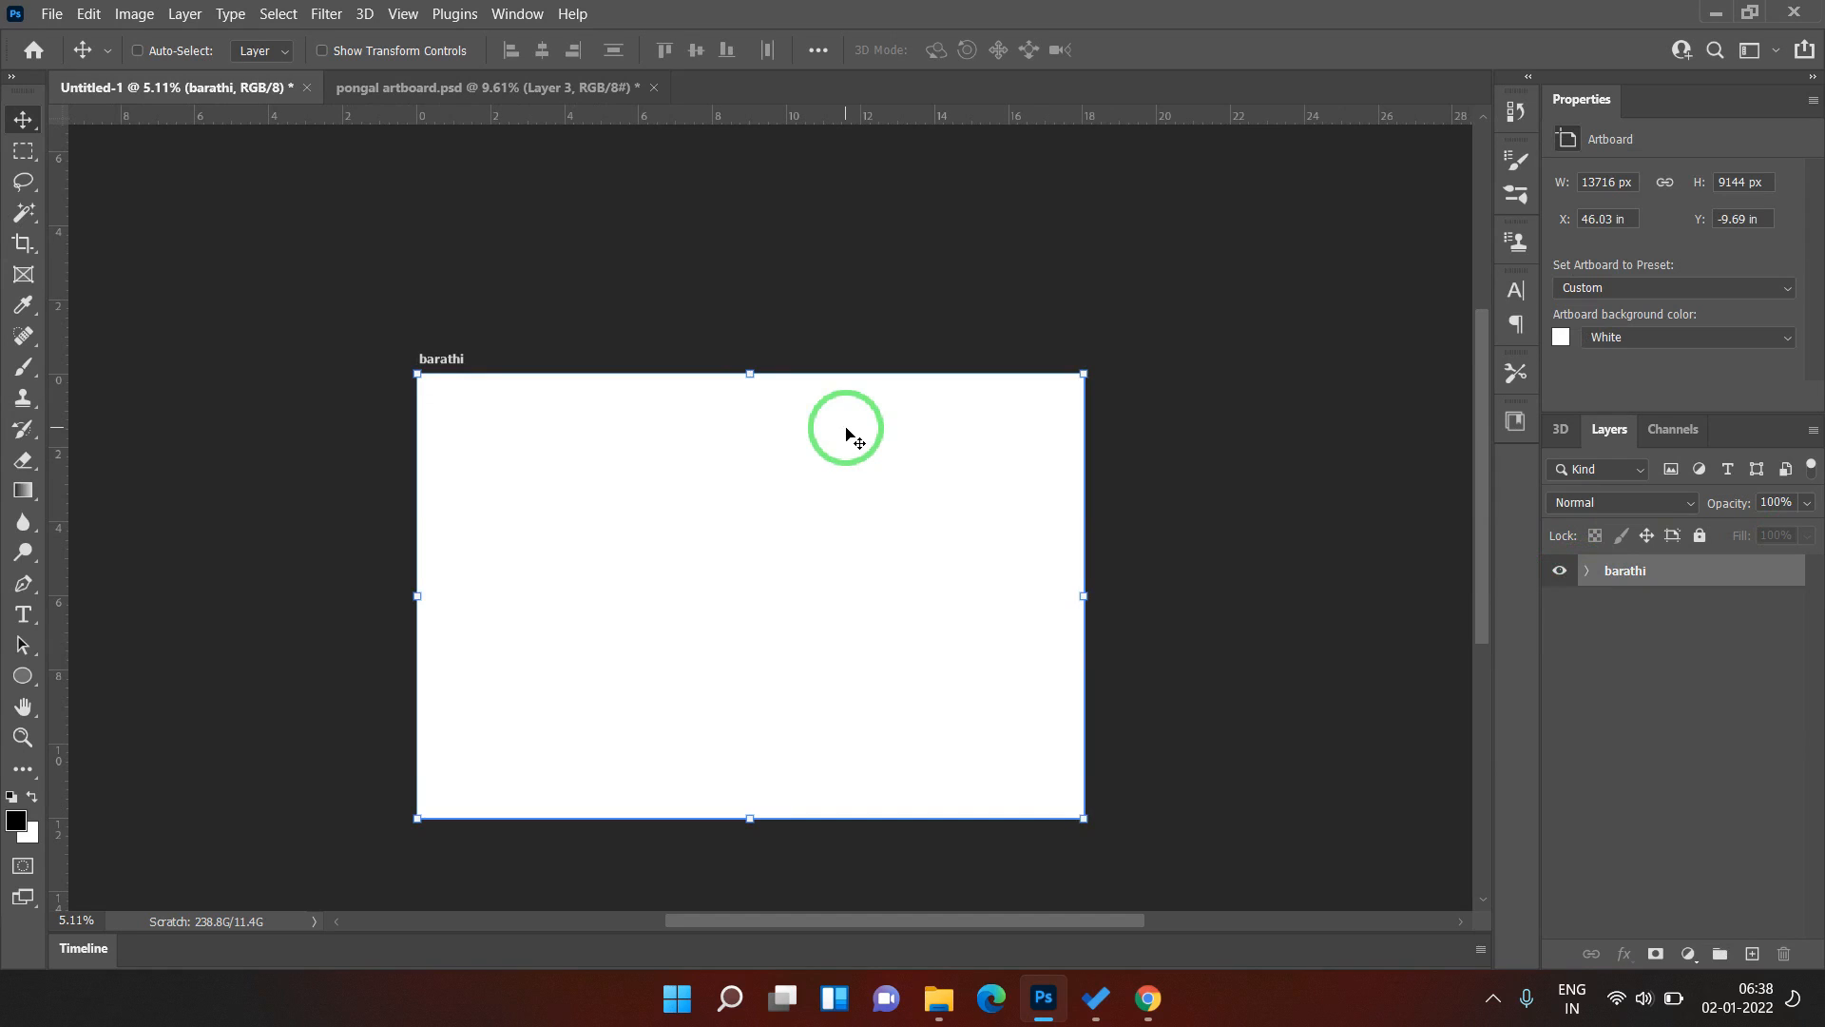
click(1586, 572)
click(1587, 573)
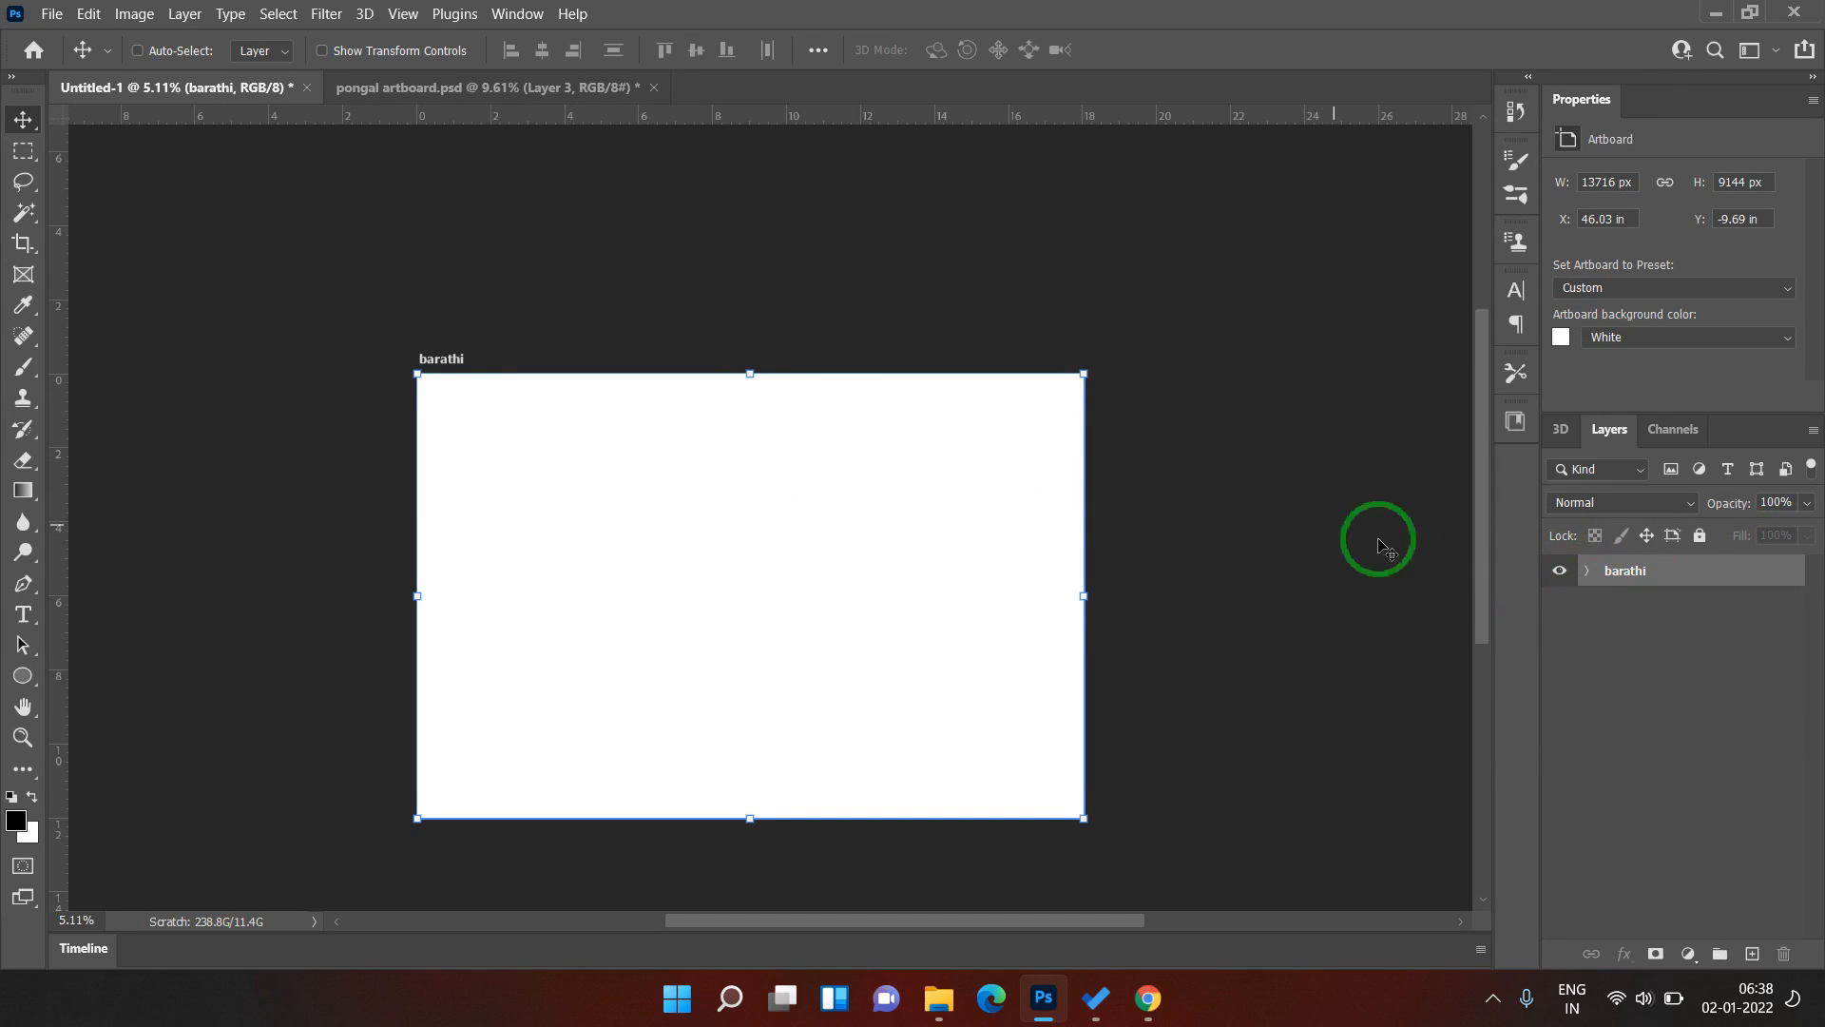
- Expand the artboard's layers and move the Logo layer out of the artboard, placing it above it in the layer order
click(1587, 571)
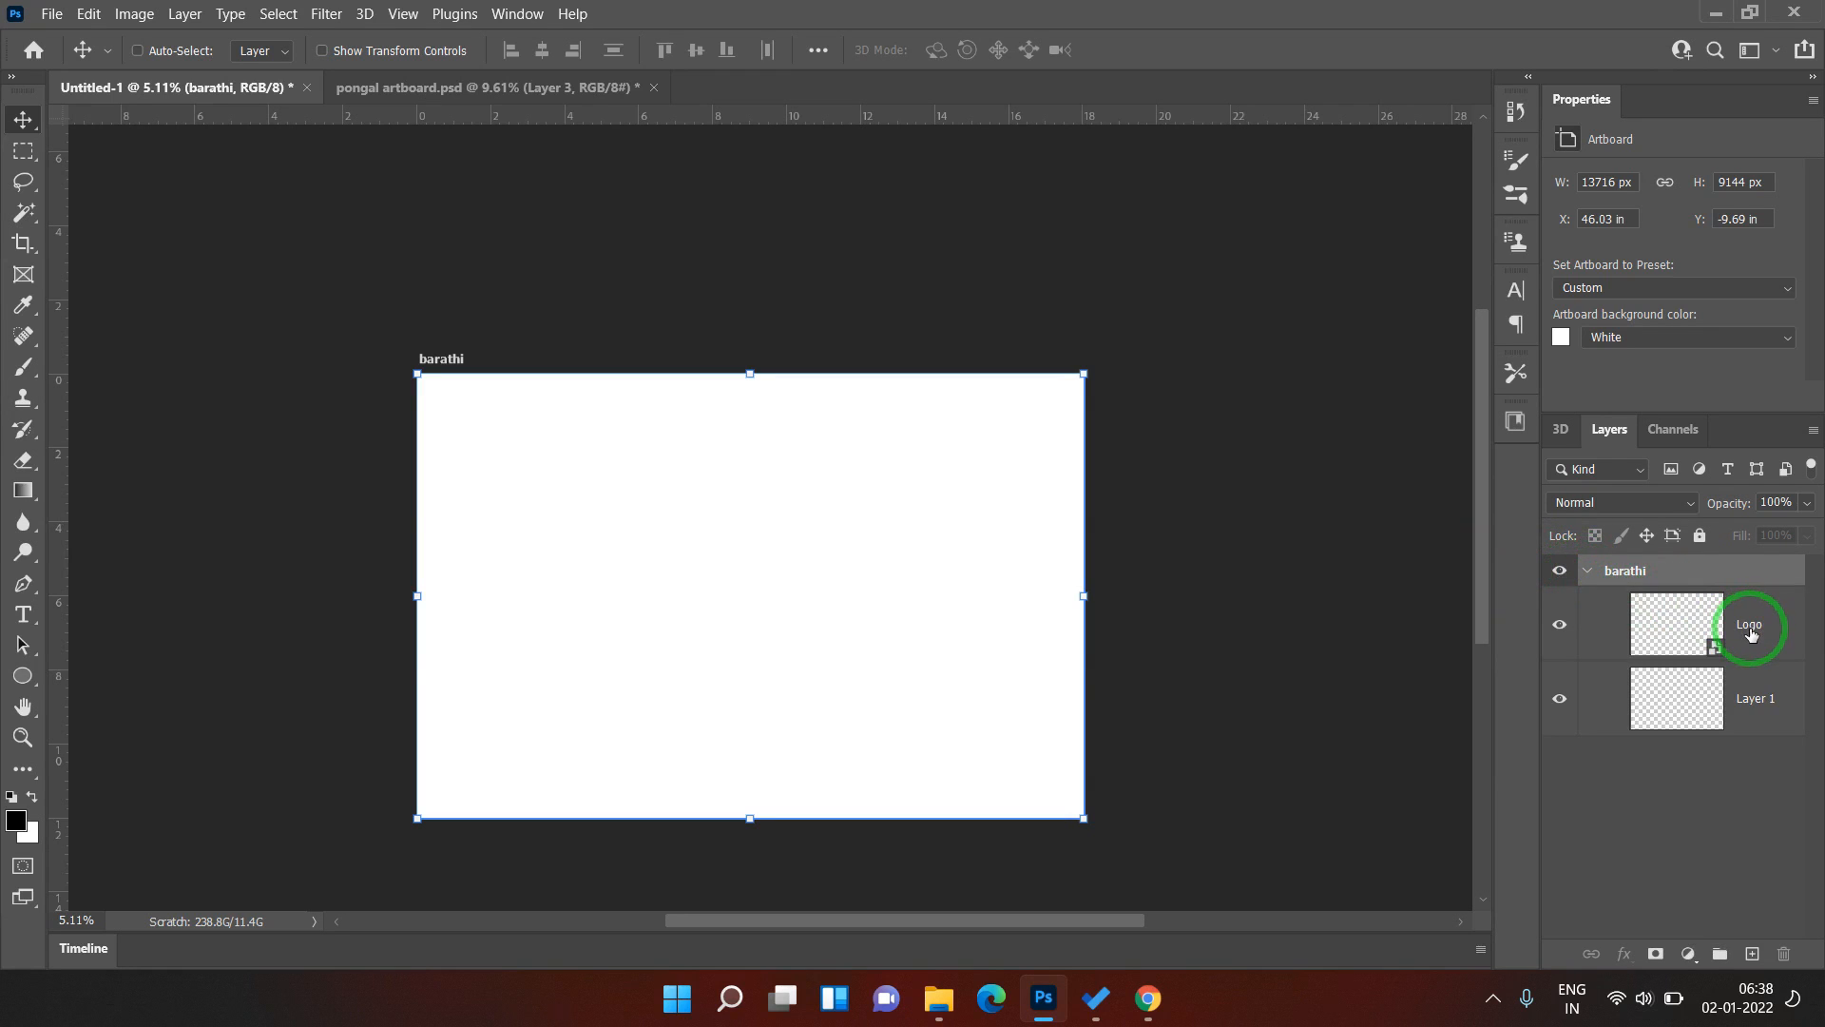
click(1753, 631)
drag(1753, 634, 1732, 542)
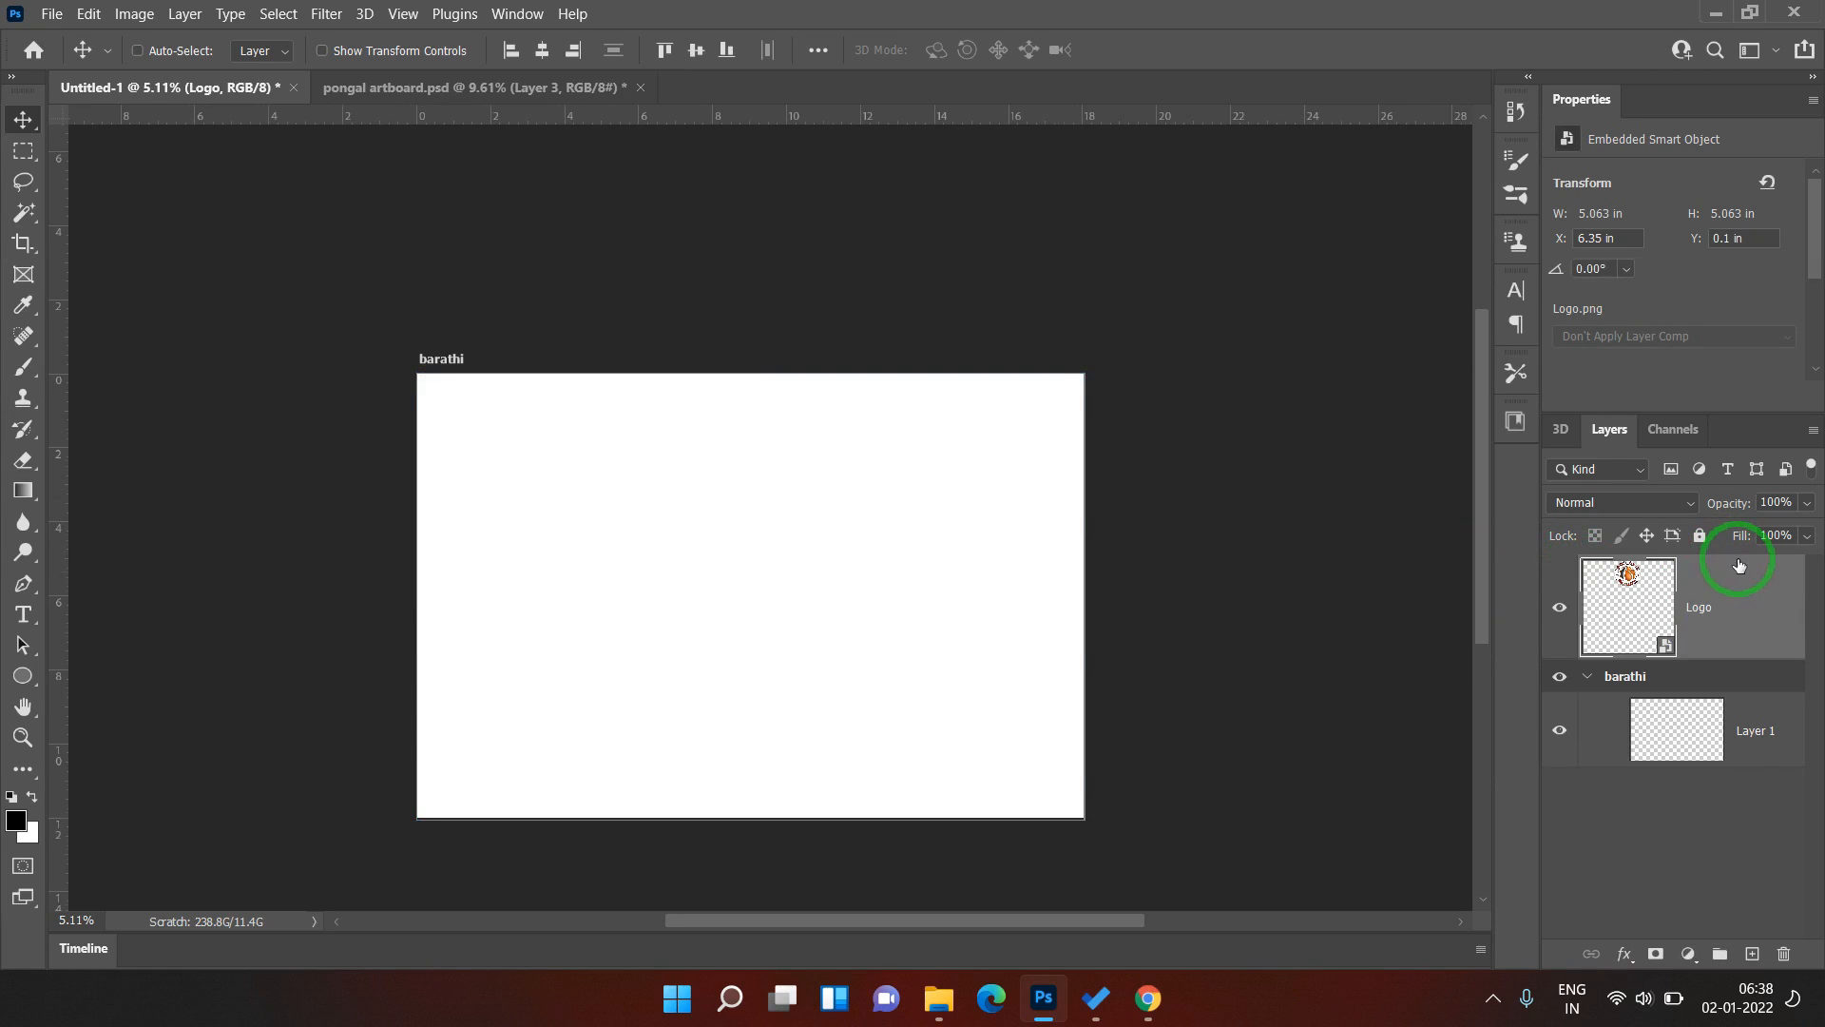
- Collapse the artboard's layers, place the logo over the artboard at about X 6.05 in, Y 2.85 in, and shift only the artboard slightly left
click(1587, 676)
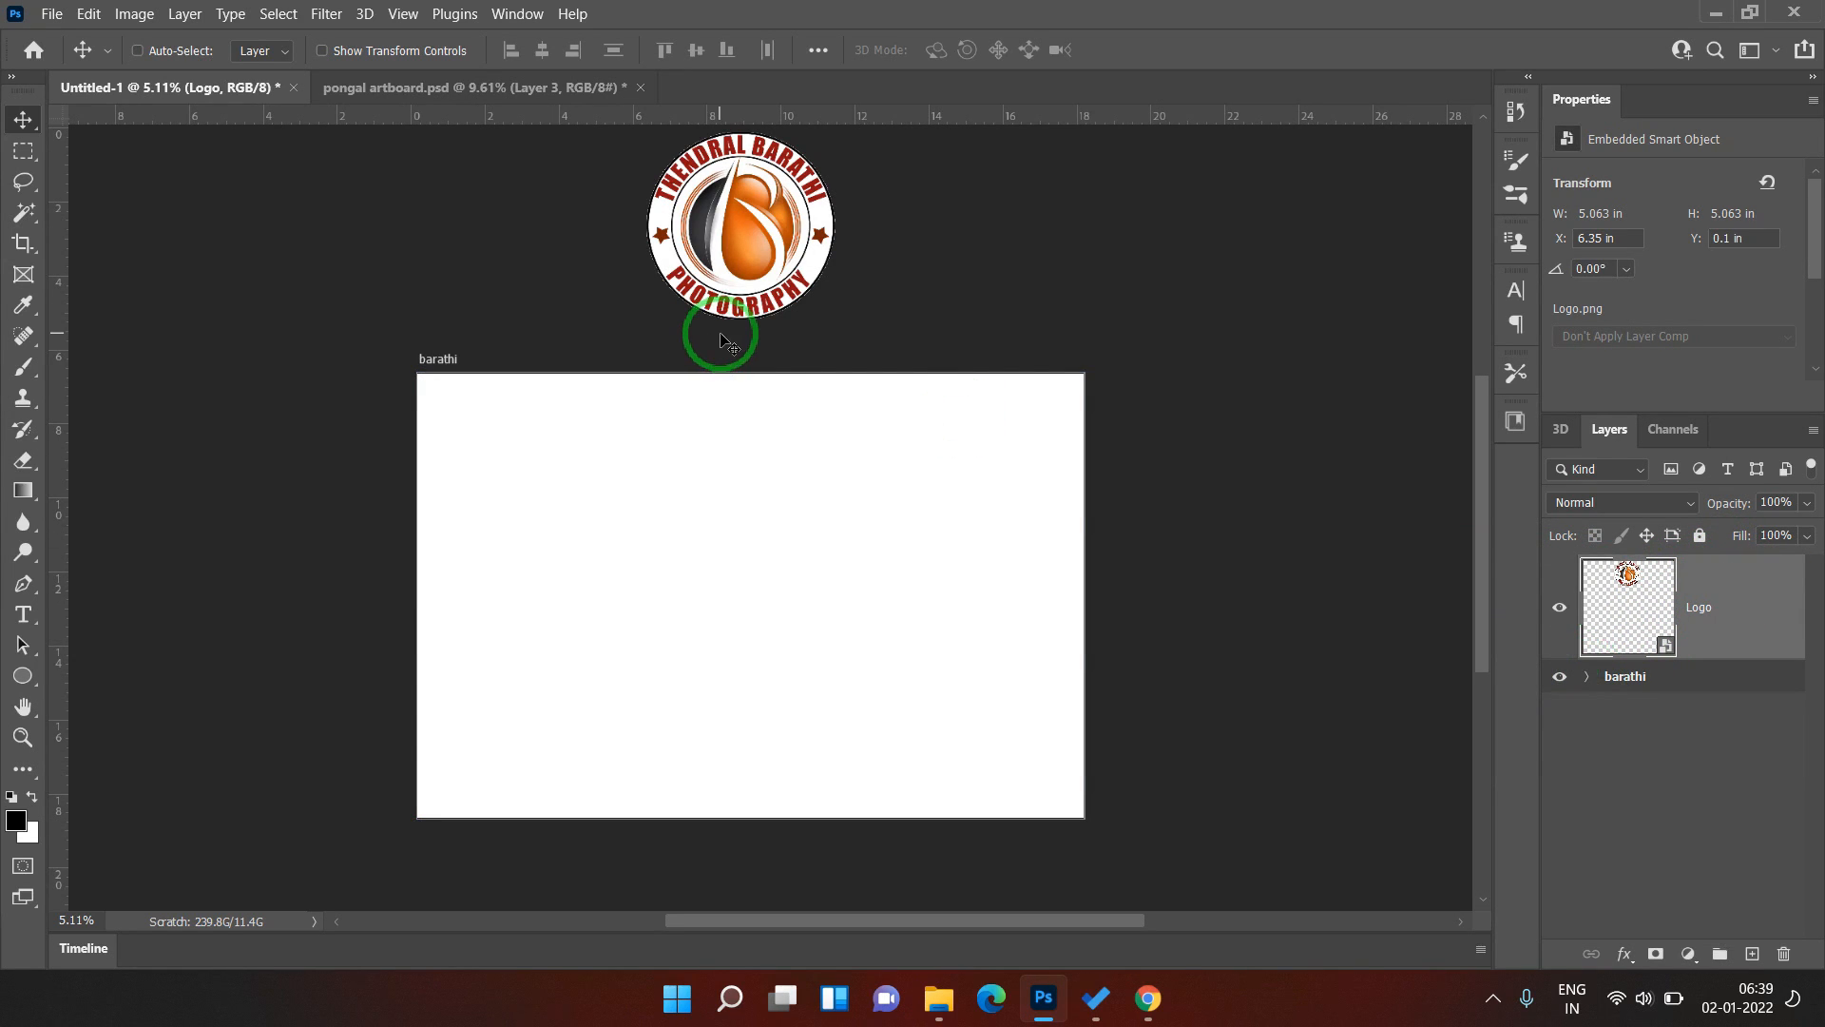
drag(801, 249, 743, 561)
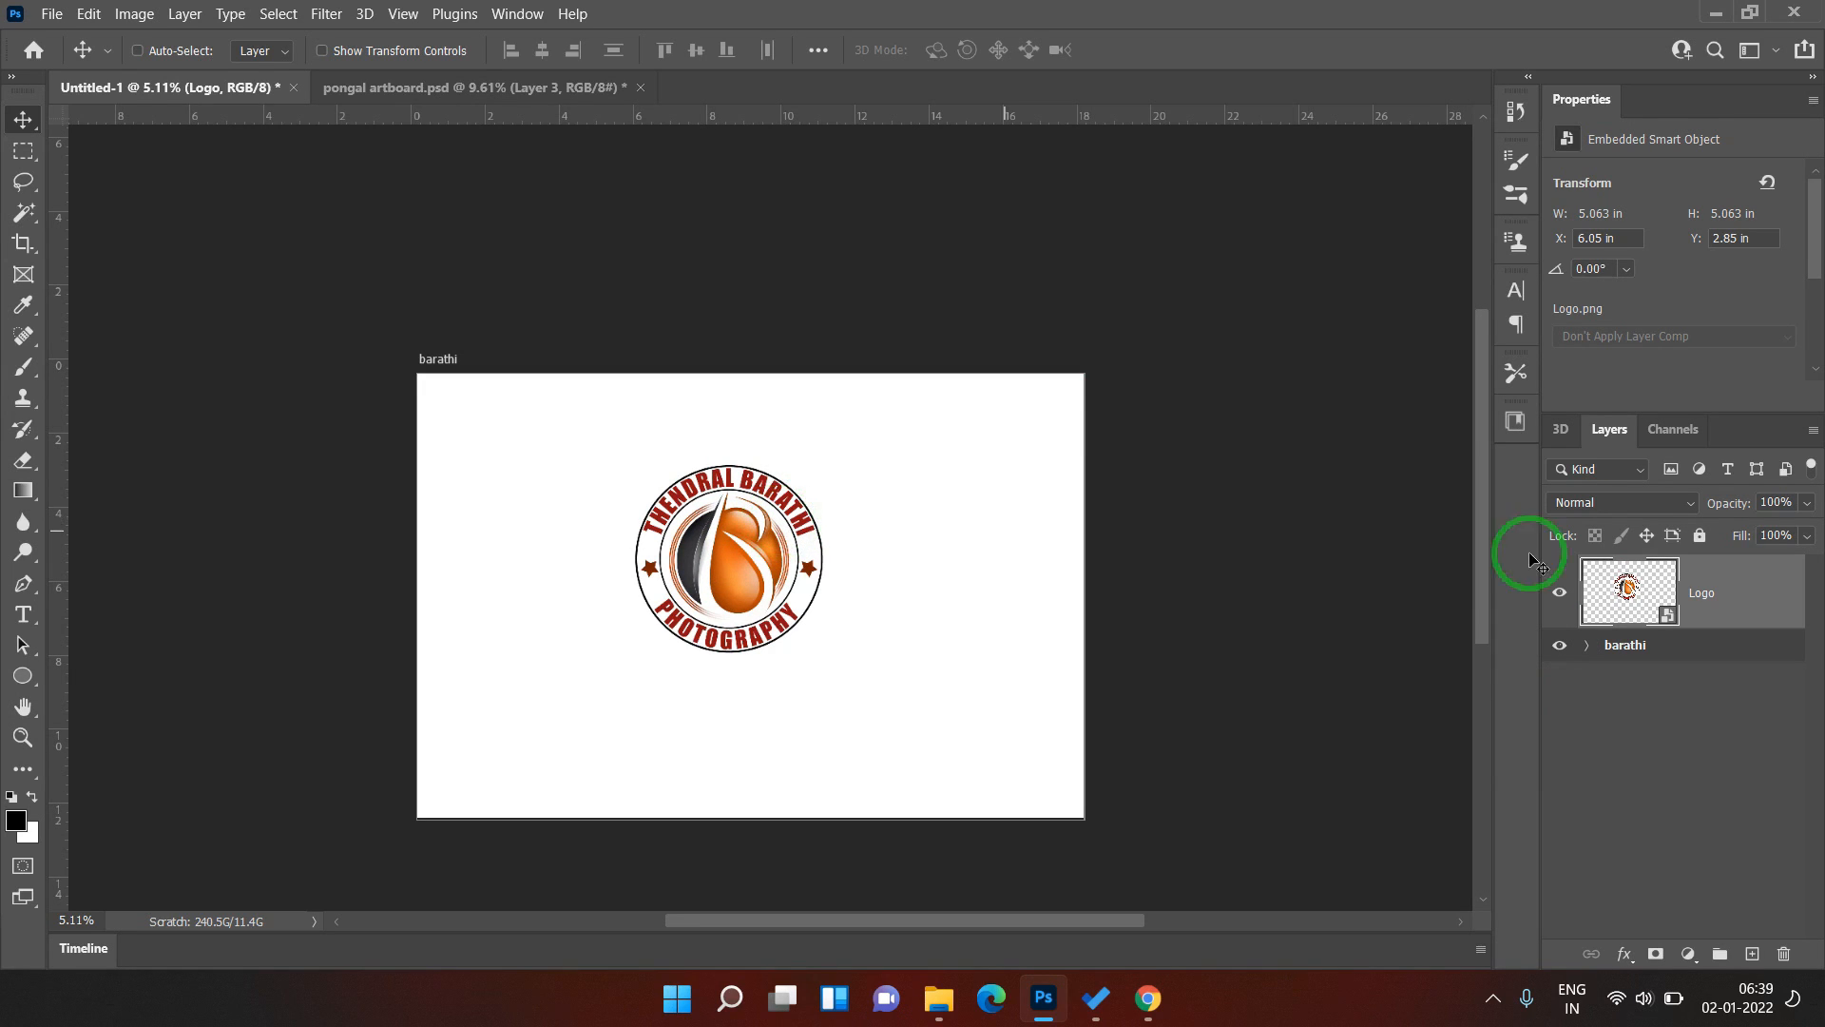
click(1606, 633)
mouse_move(929, 494)
mouse_down()
mouse_move(1222, 546)
mouse_move(1198, 408)
mouse_move(744, 406)
mouse_move(666, 446)
mouse_move(1085, 438)
mouse_move(861, 443)
mouse_move(1296, 552)
mouse_move(1264, 452)
mouse_move(864, 452)
mouse_move(929, 494)
mouse_move(901, 446)
mouse_move(920, 496)
mouse_up()
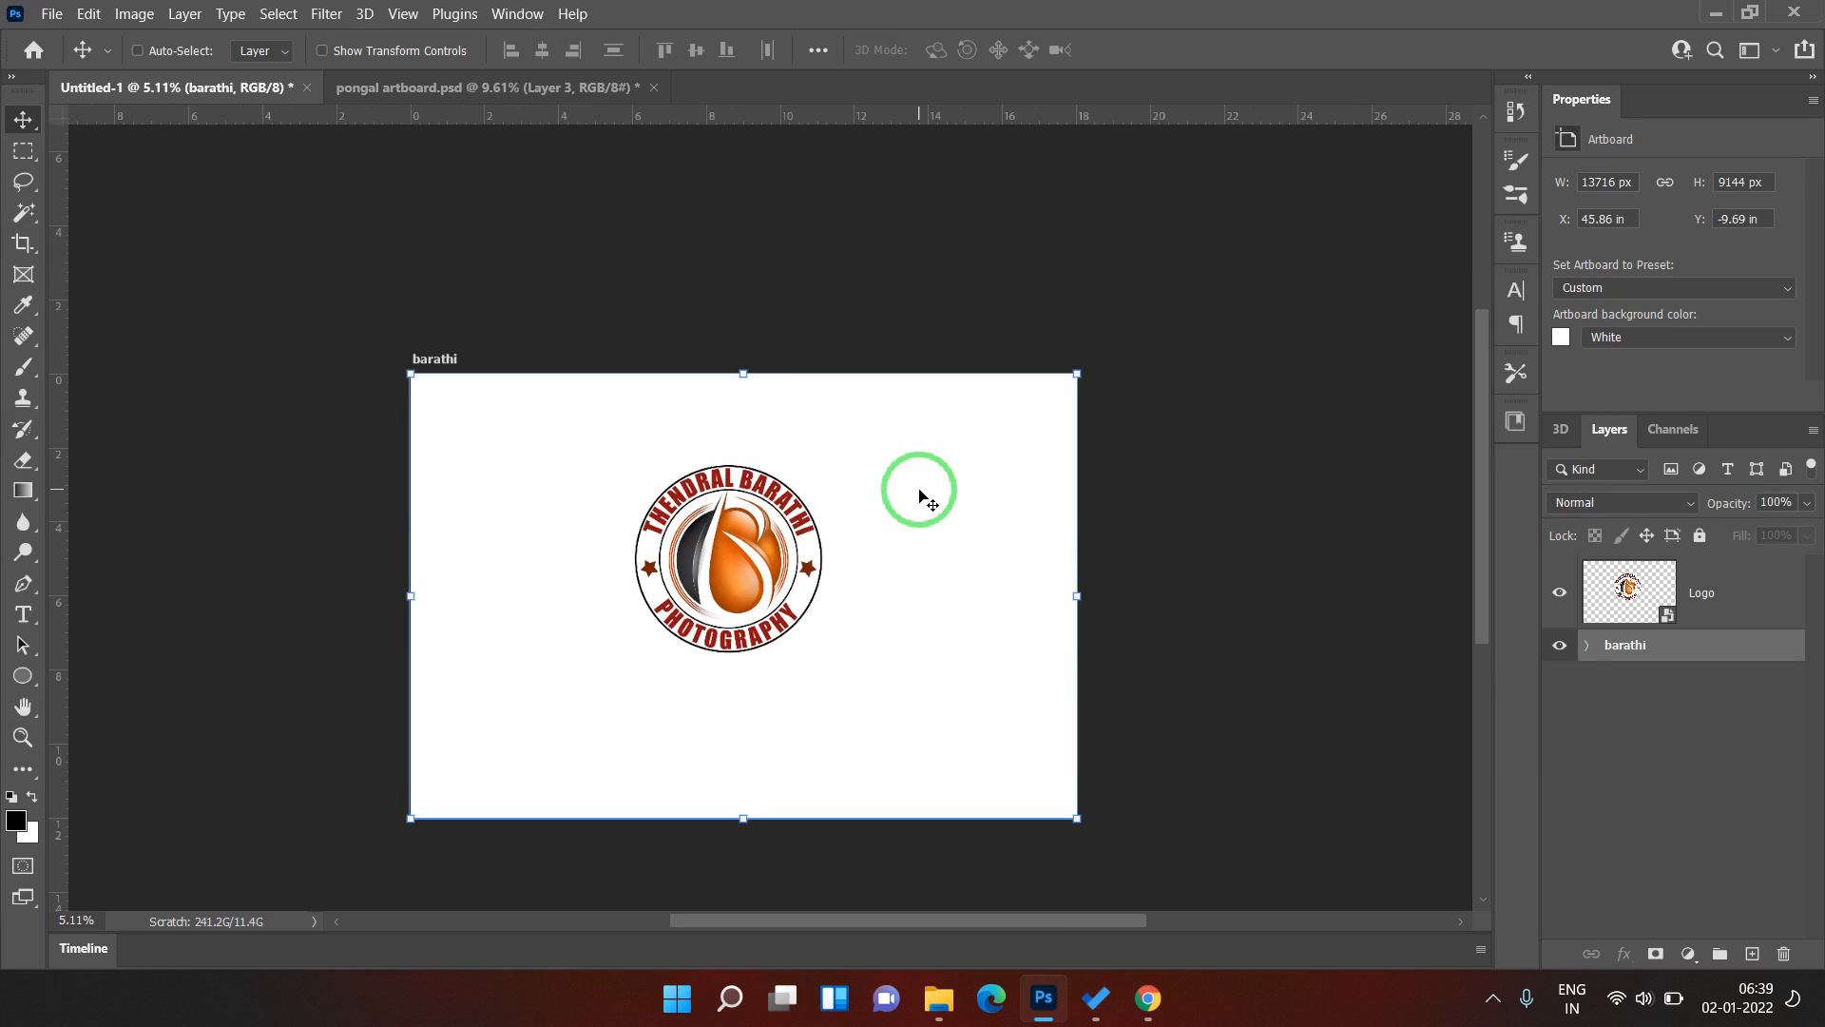
- Move the Logo layer into the artboard's layers and reposition the artboard to about X 45.65 in, Y -10.9 in
click(1586, 646)
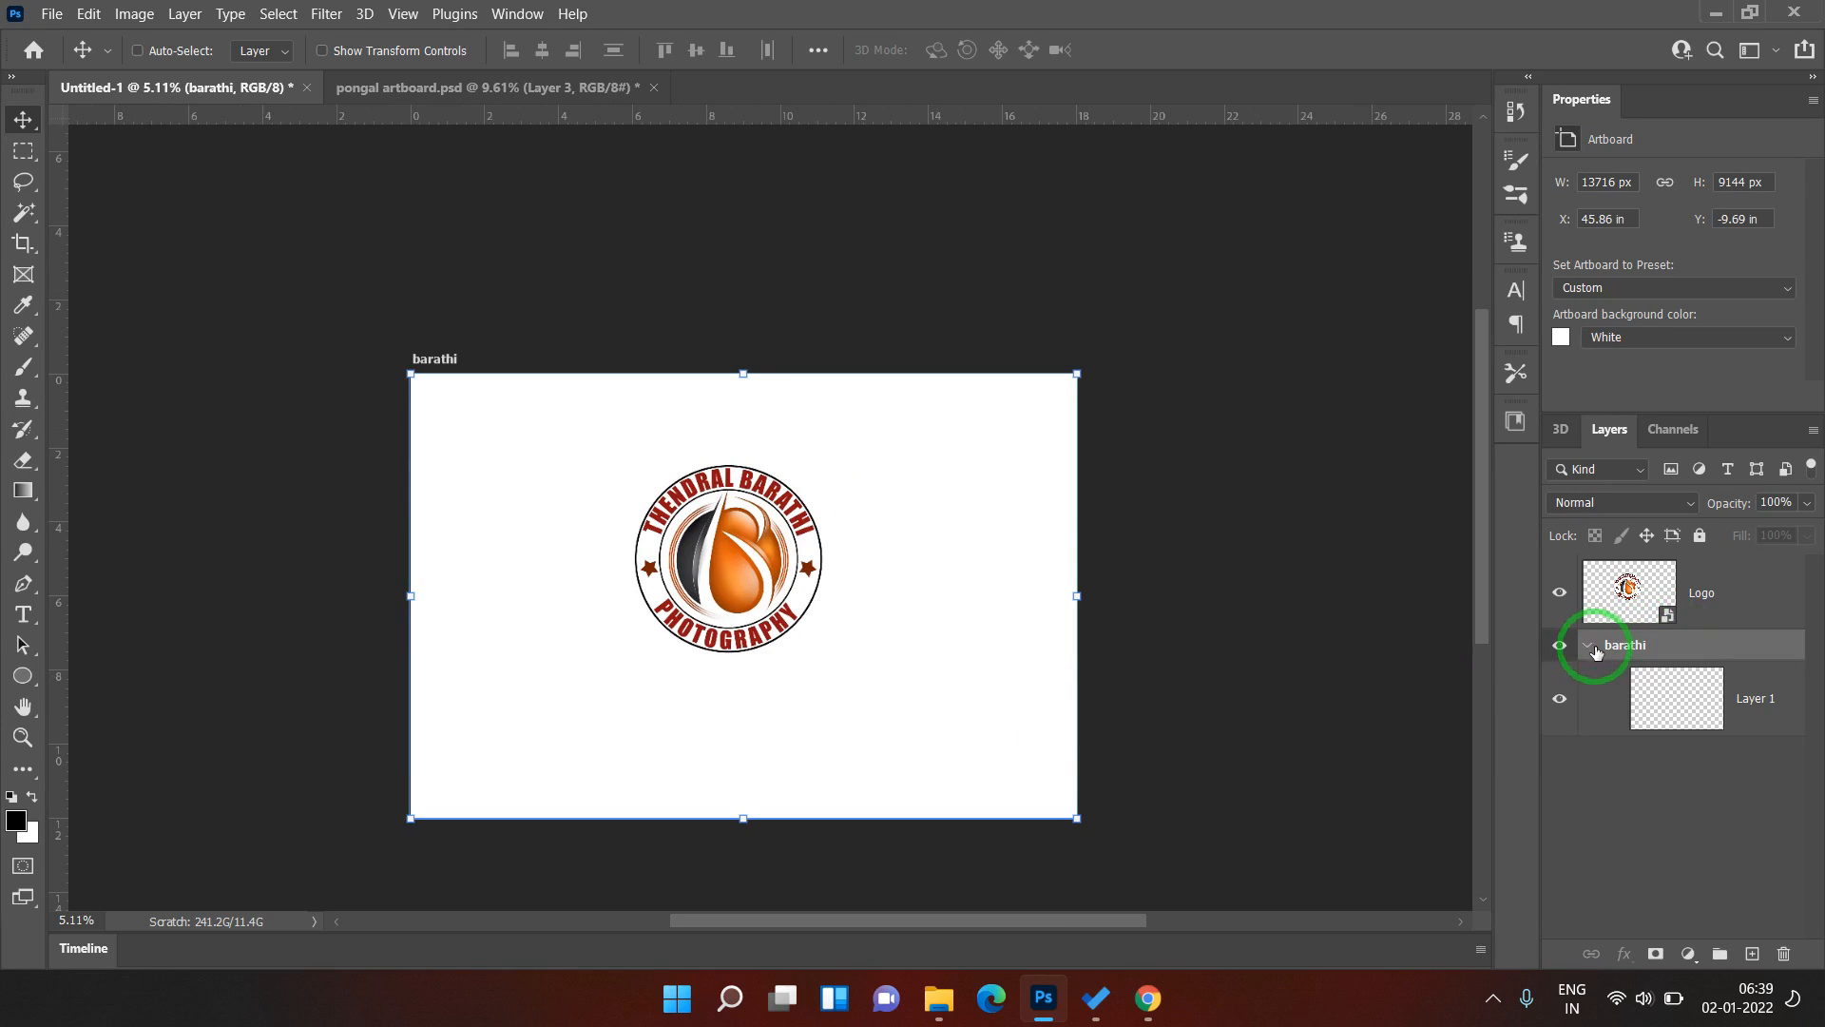
drag(1706, 598, 1721, 663)
click(1588, 571)
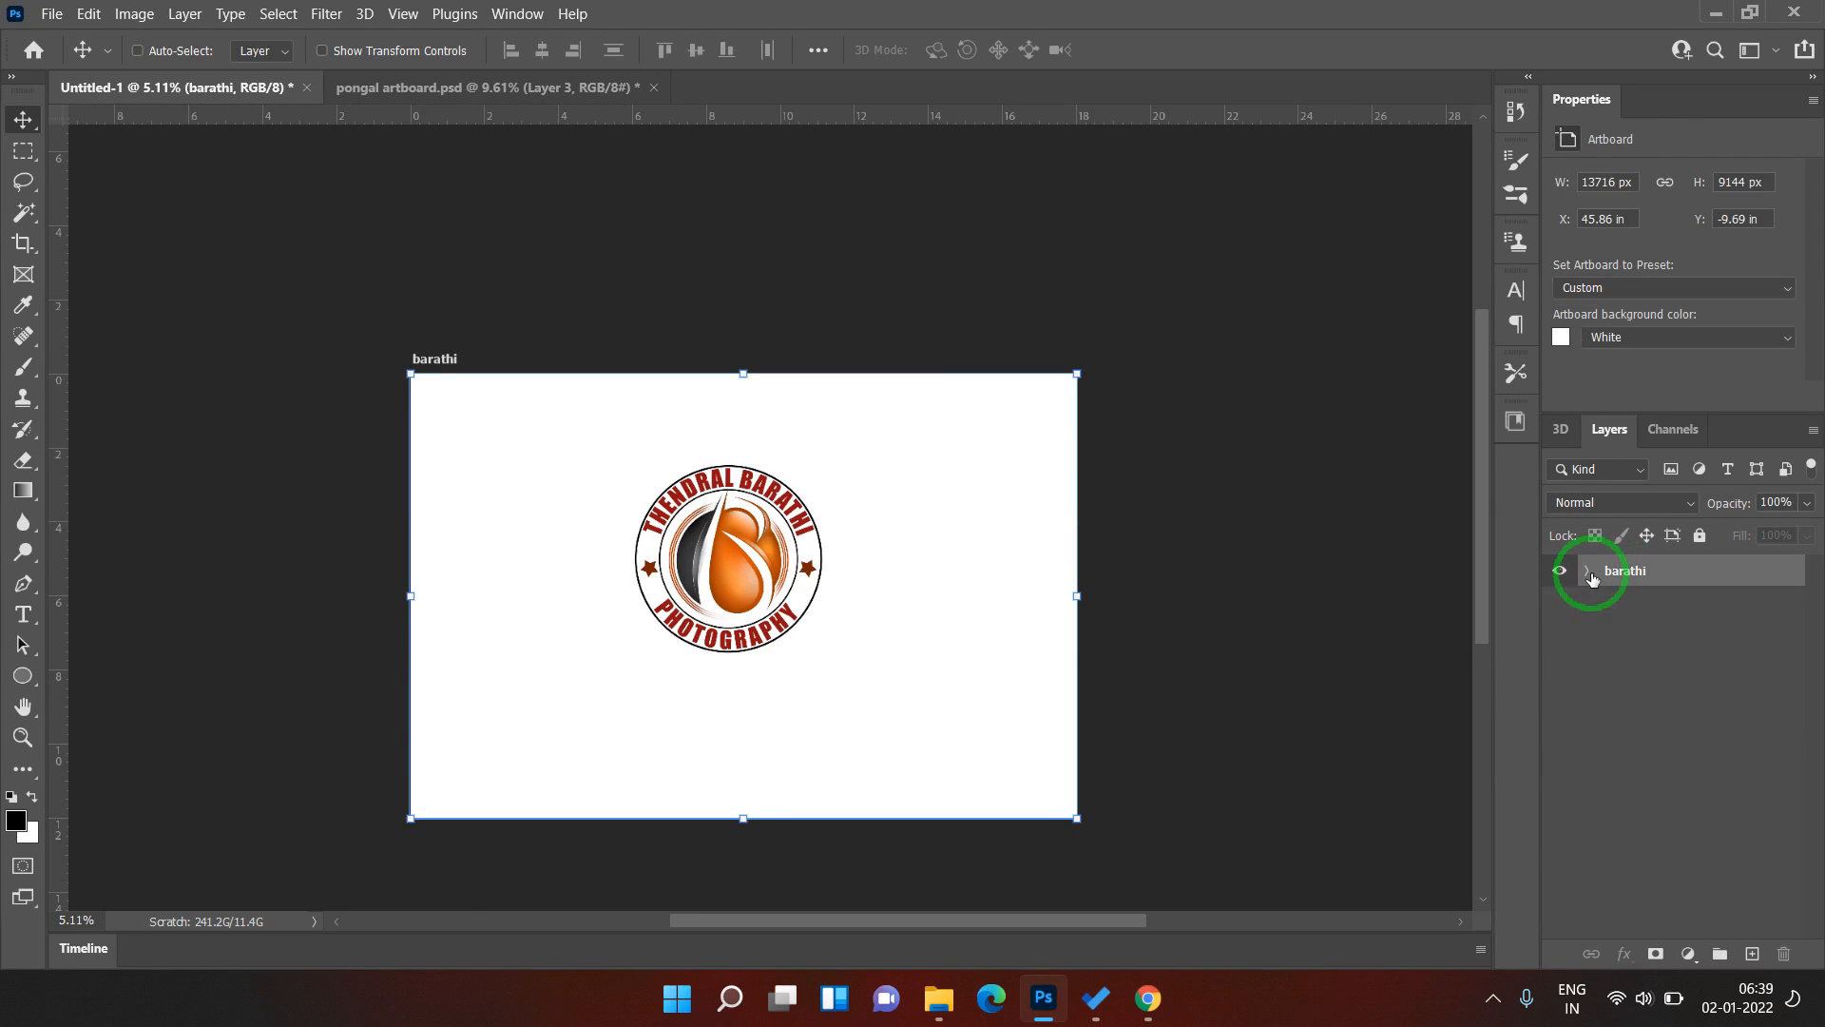
drag(955, 631, 887, 528)
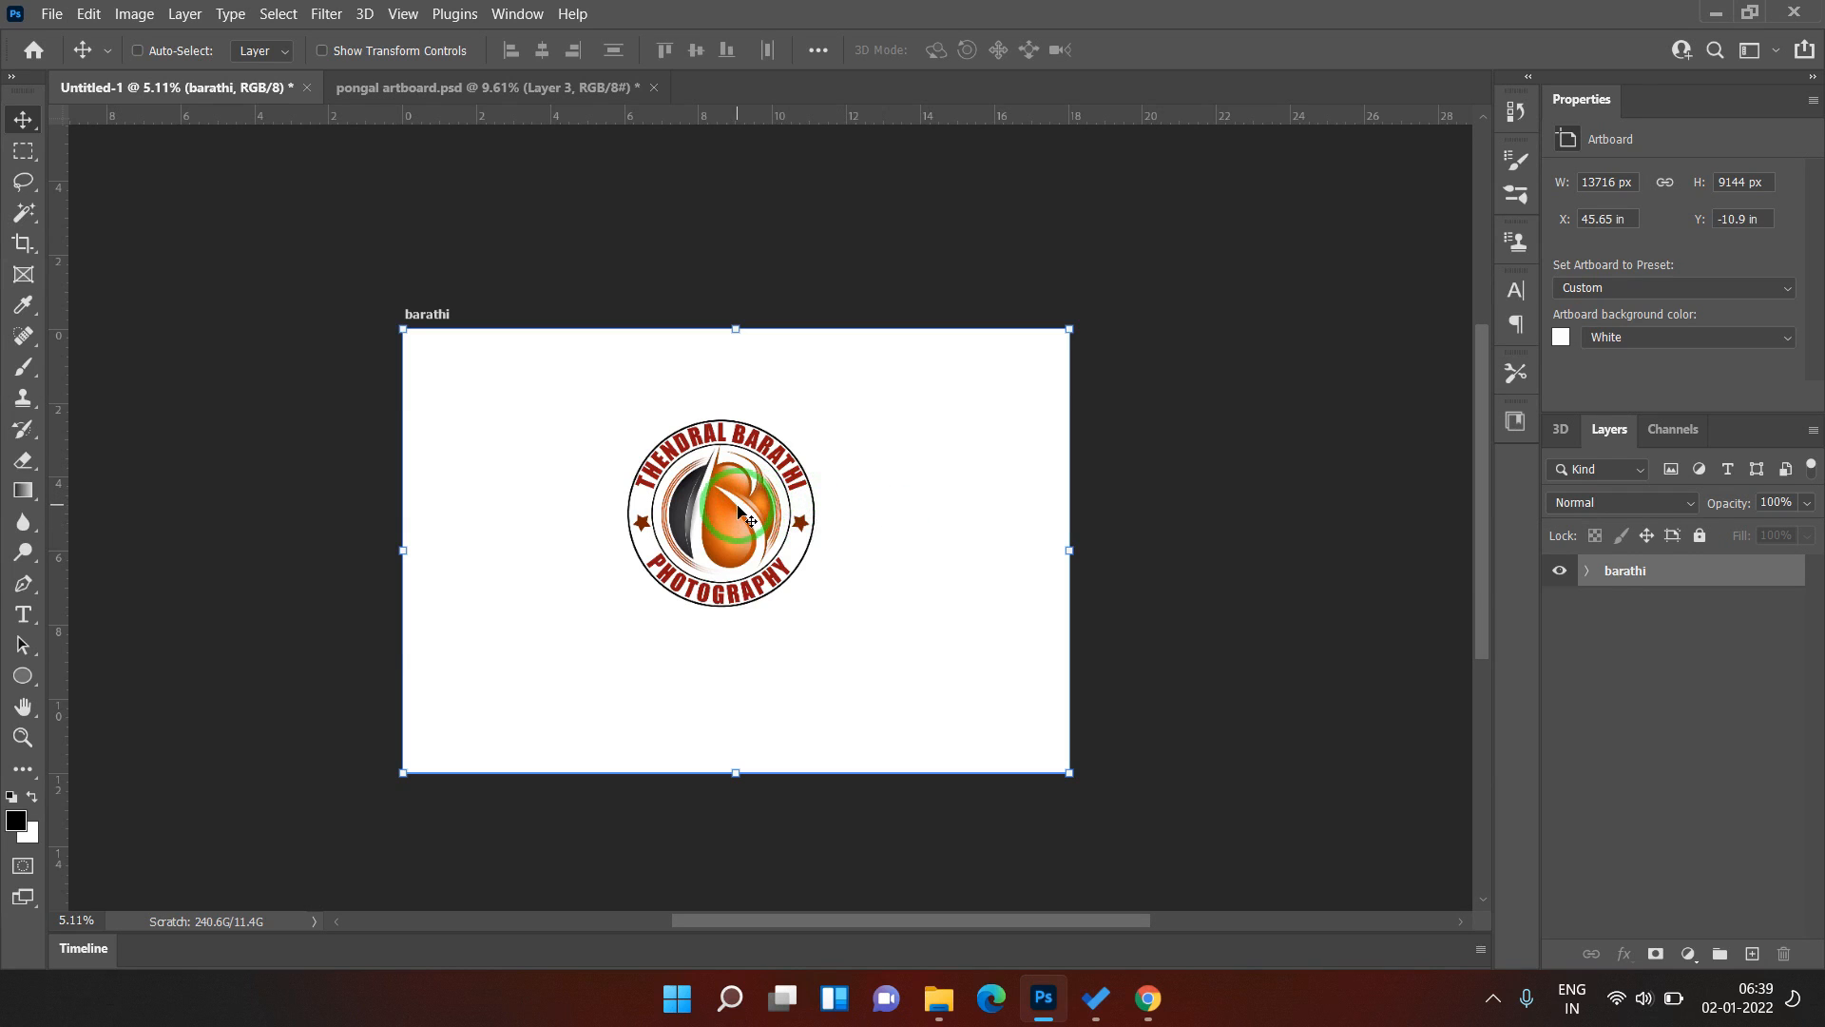
- Move only the logo off the artboard's right side, and bring it back to about X 6.75 in, Y 1.85 in
click(1585, 571)
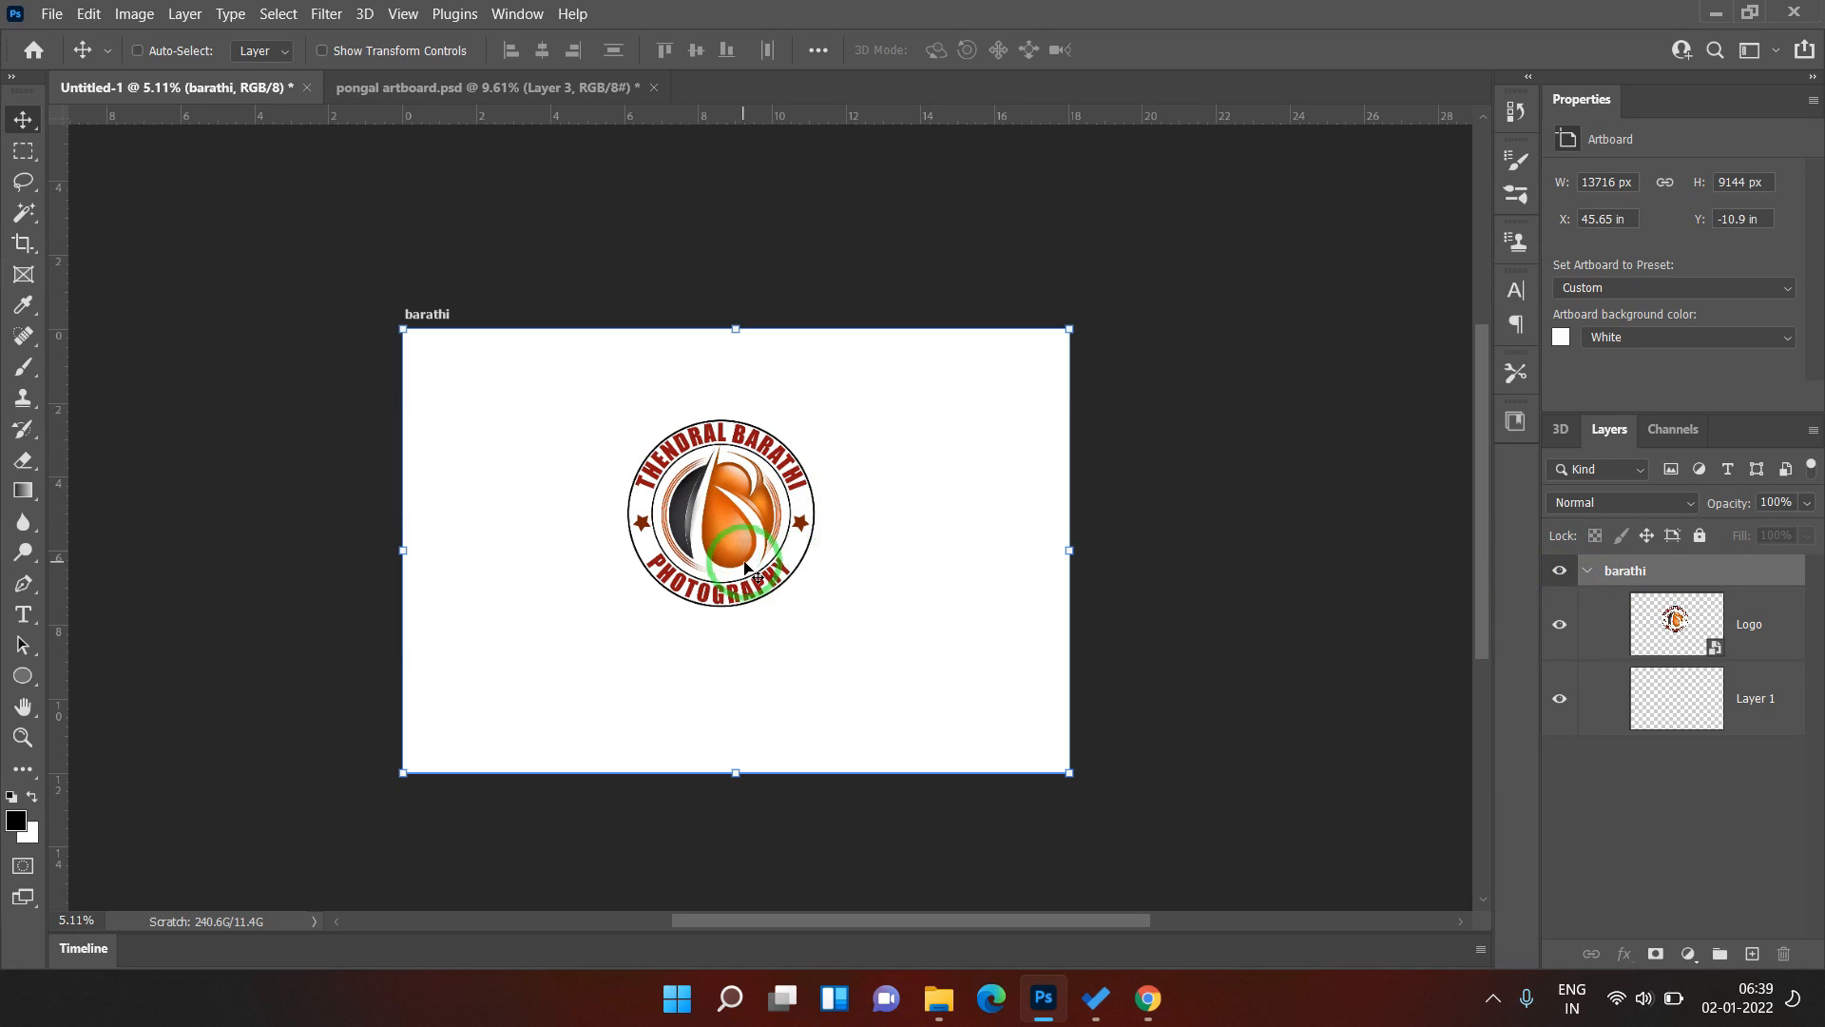
click(1774, 627)
drag(838, 513, 1274, 529)
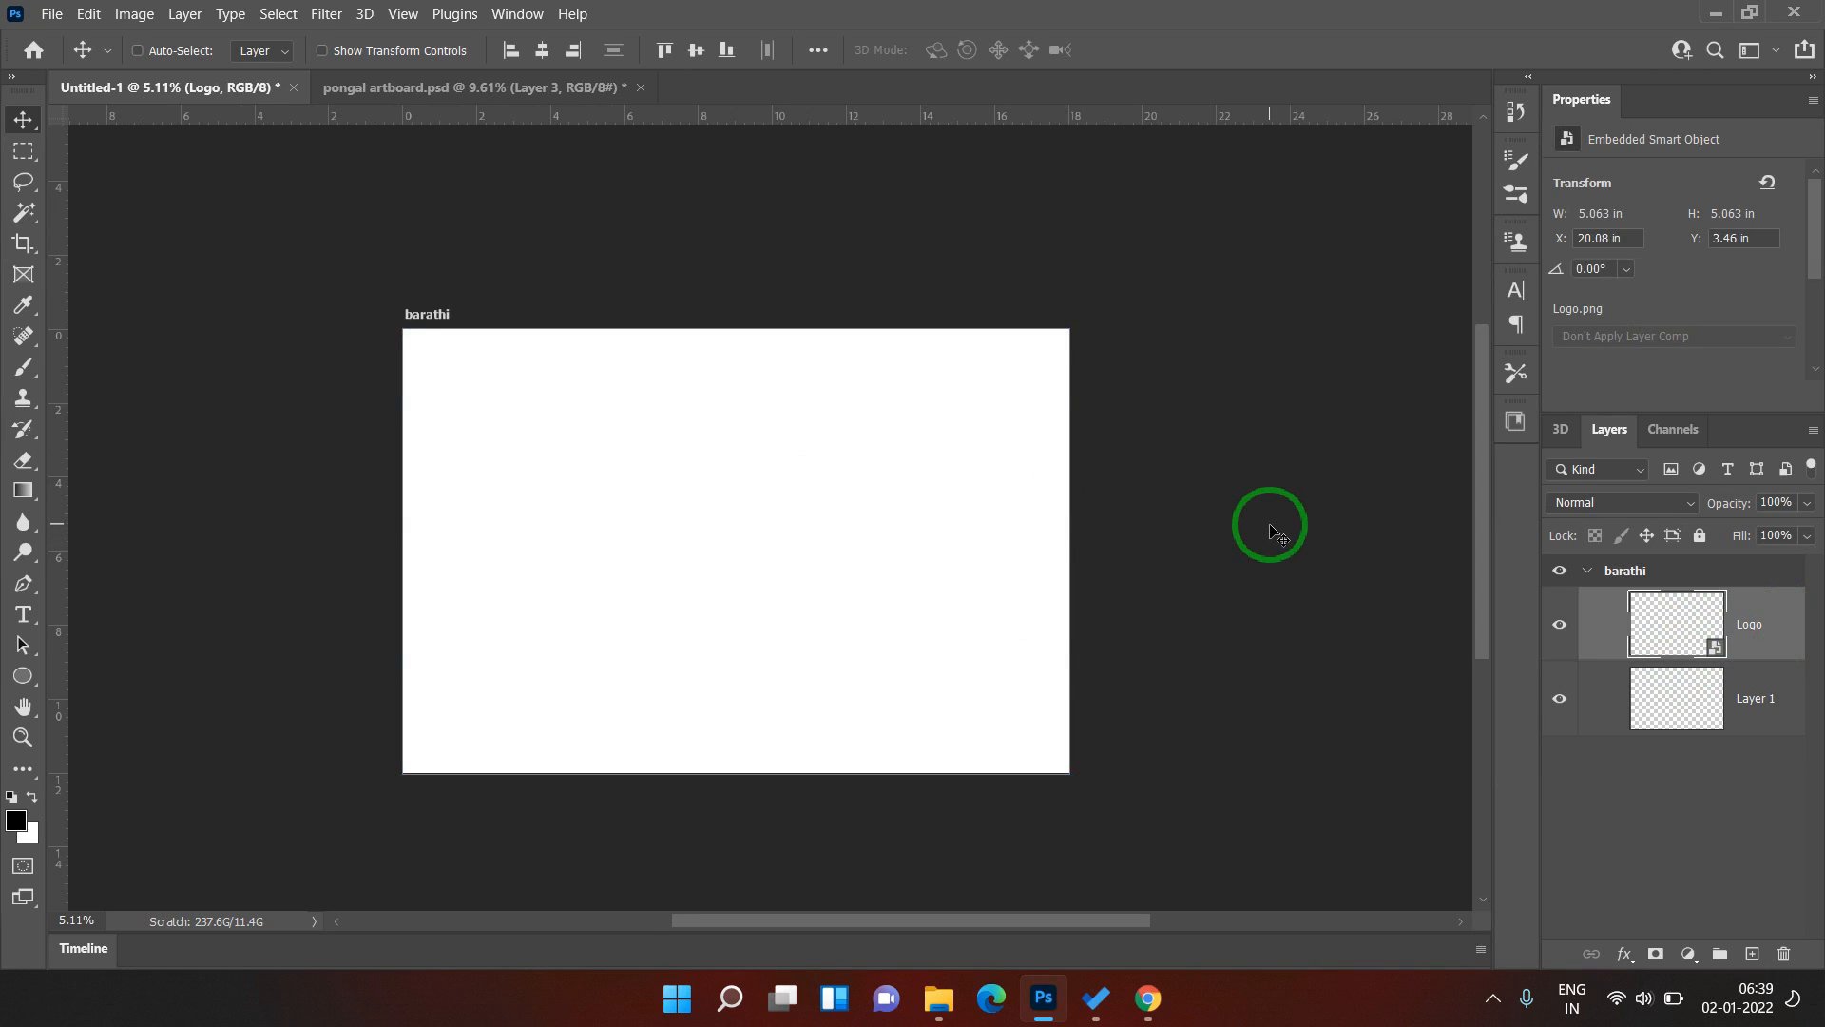
drag(1270, 528, 778, 470)
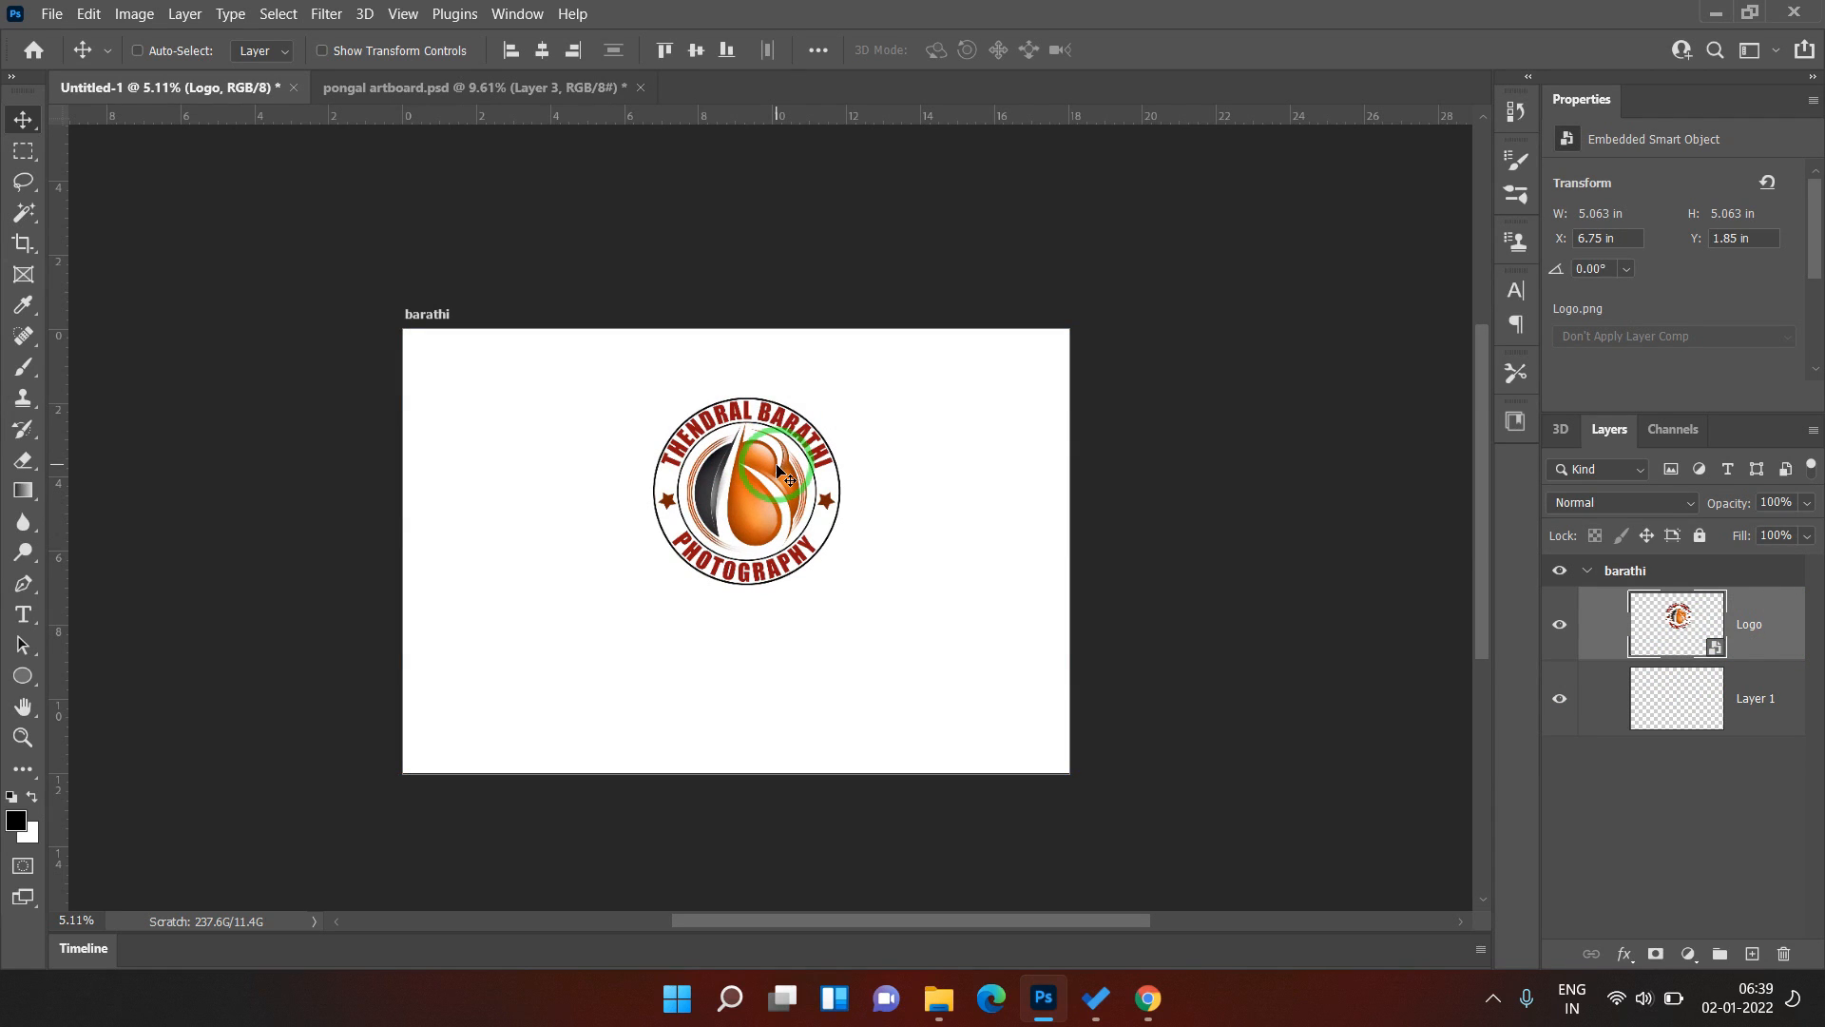
- Turn on Auto-nest Layers in the artboard behaviors of the Artboard tool
key(shift+v)
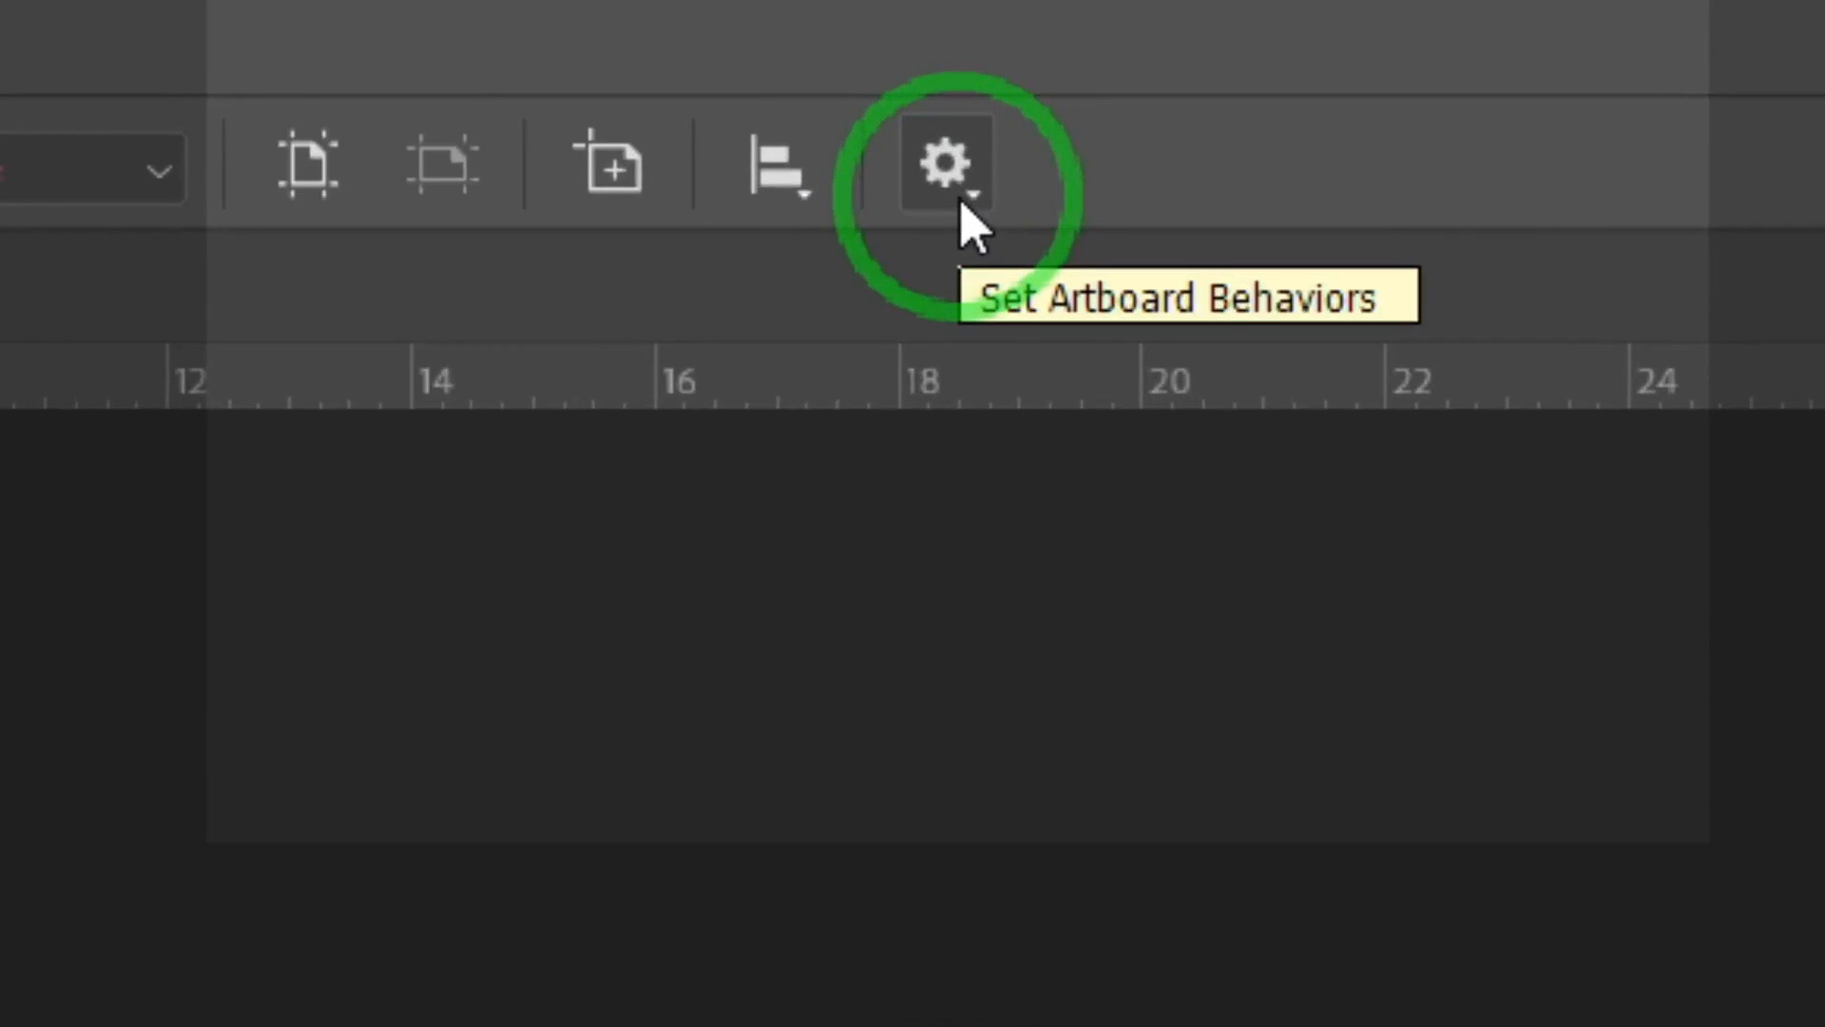
click(1082, 50)
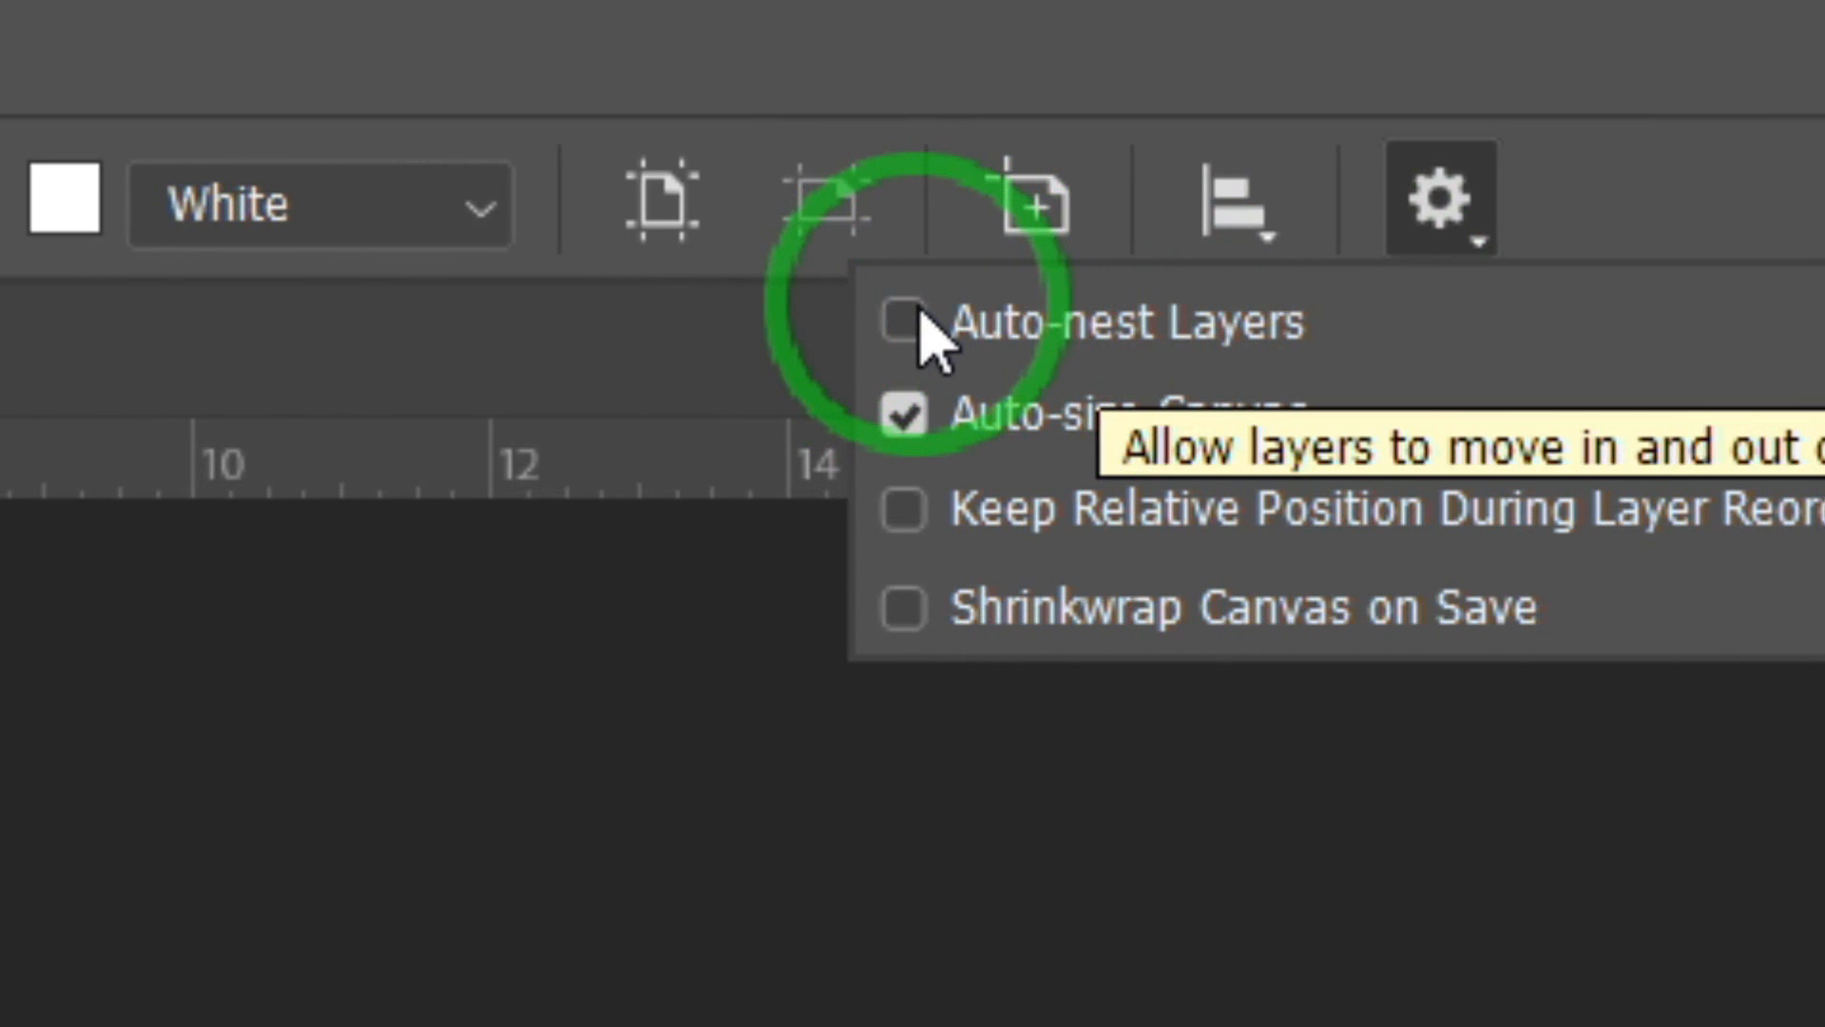
click(907, 318)
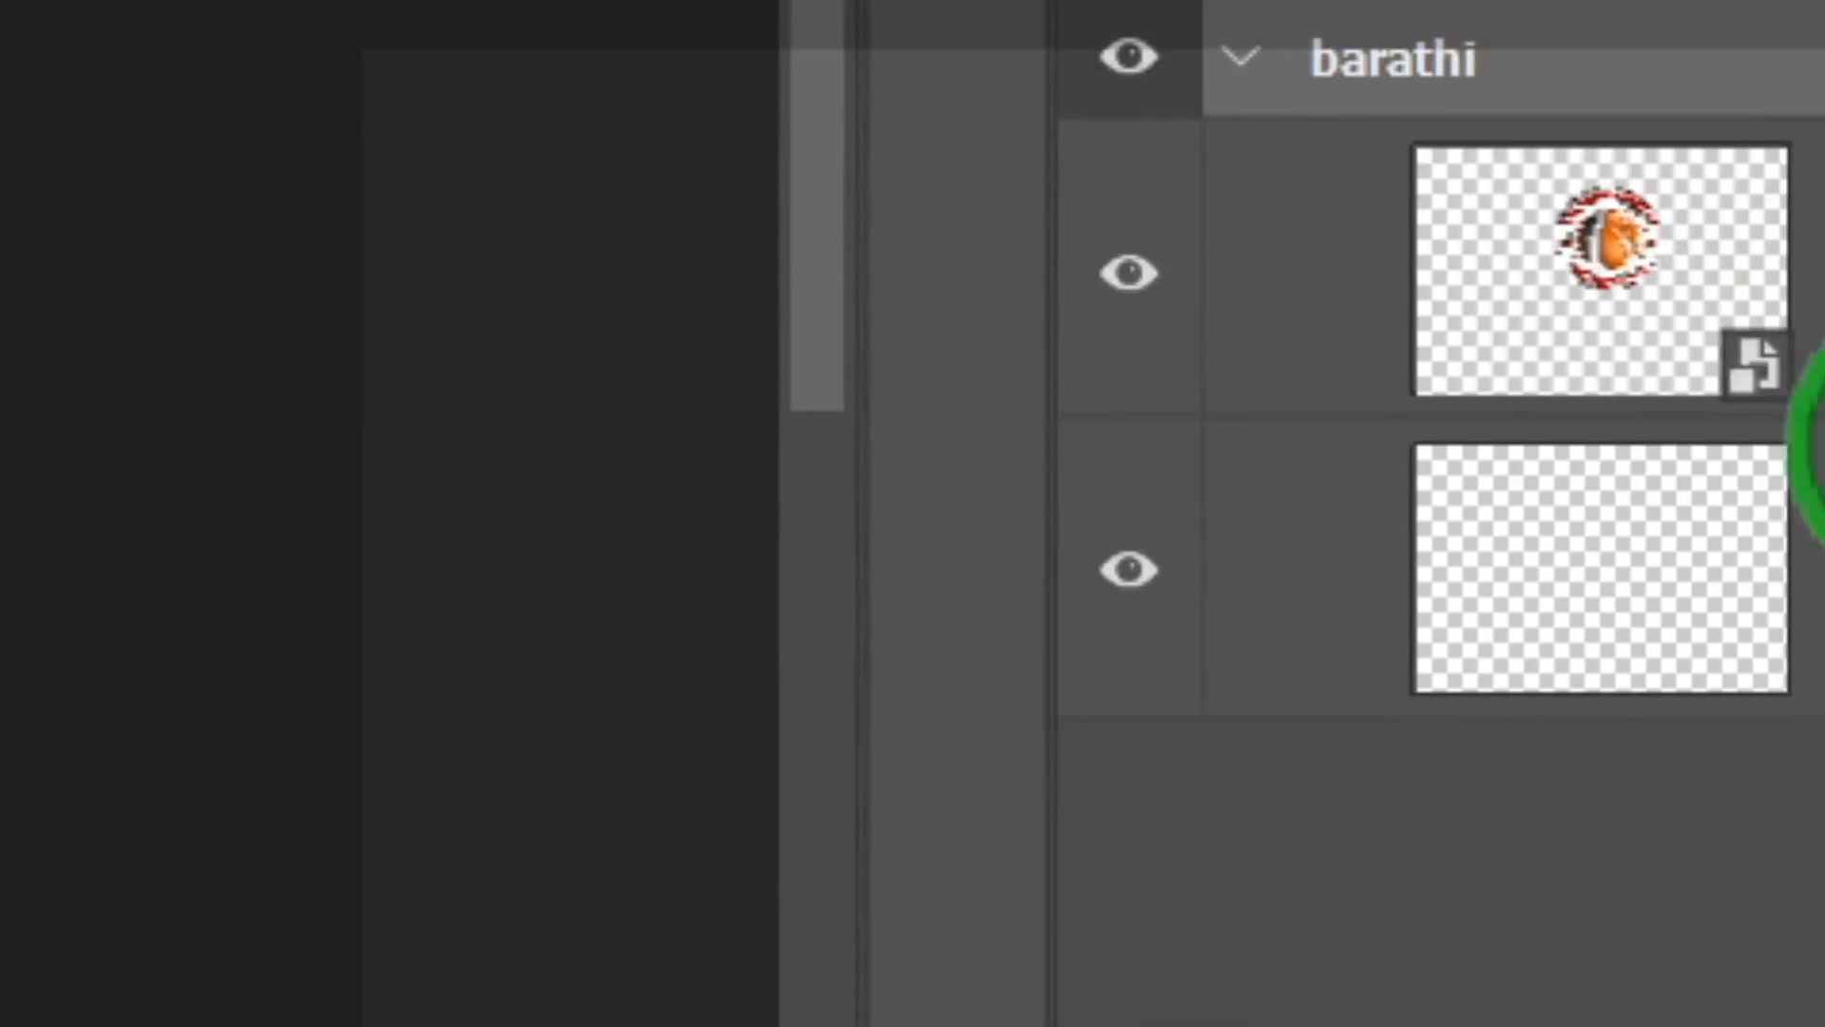
- Move the logo out of the artboard and back in twice, leaving it inside at about X 11.24 in, Y 1.48 in
click(1581, 526)
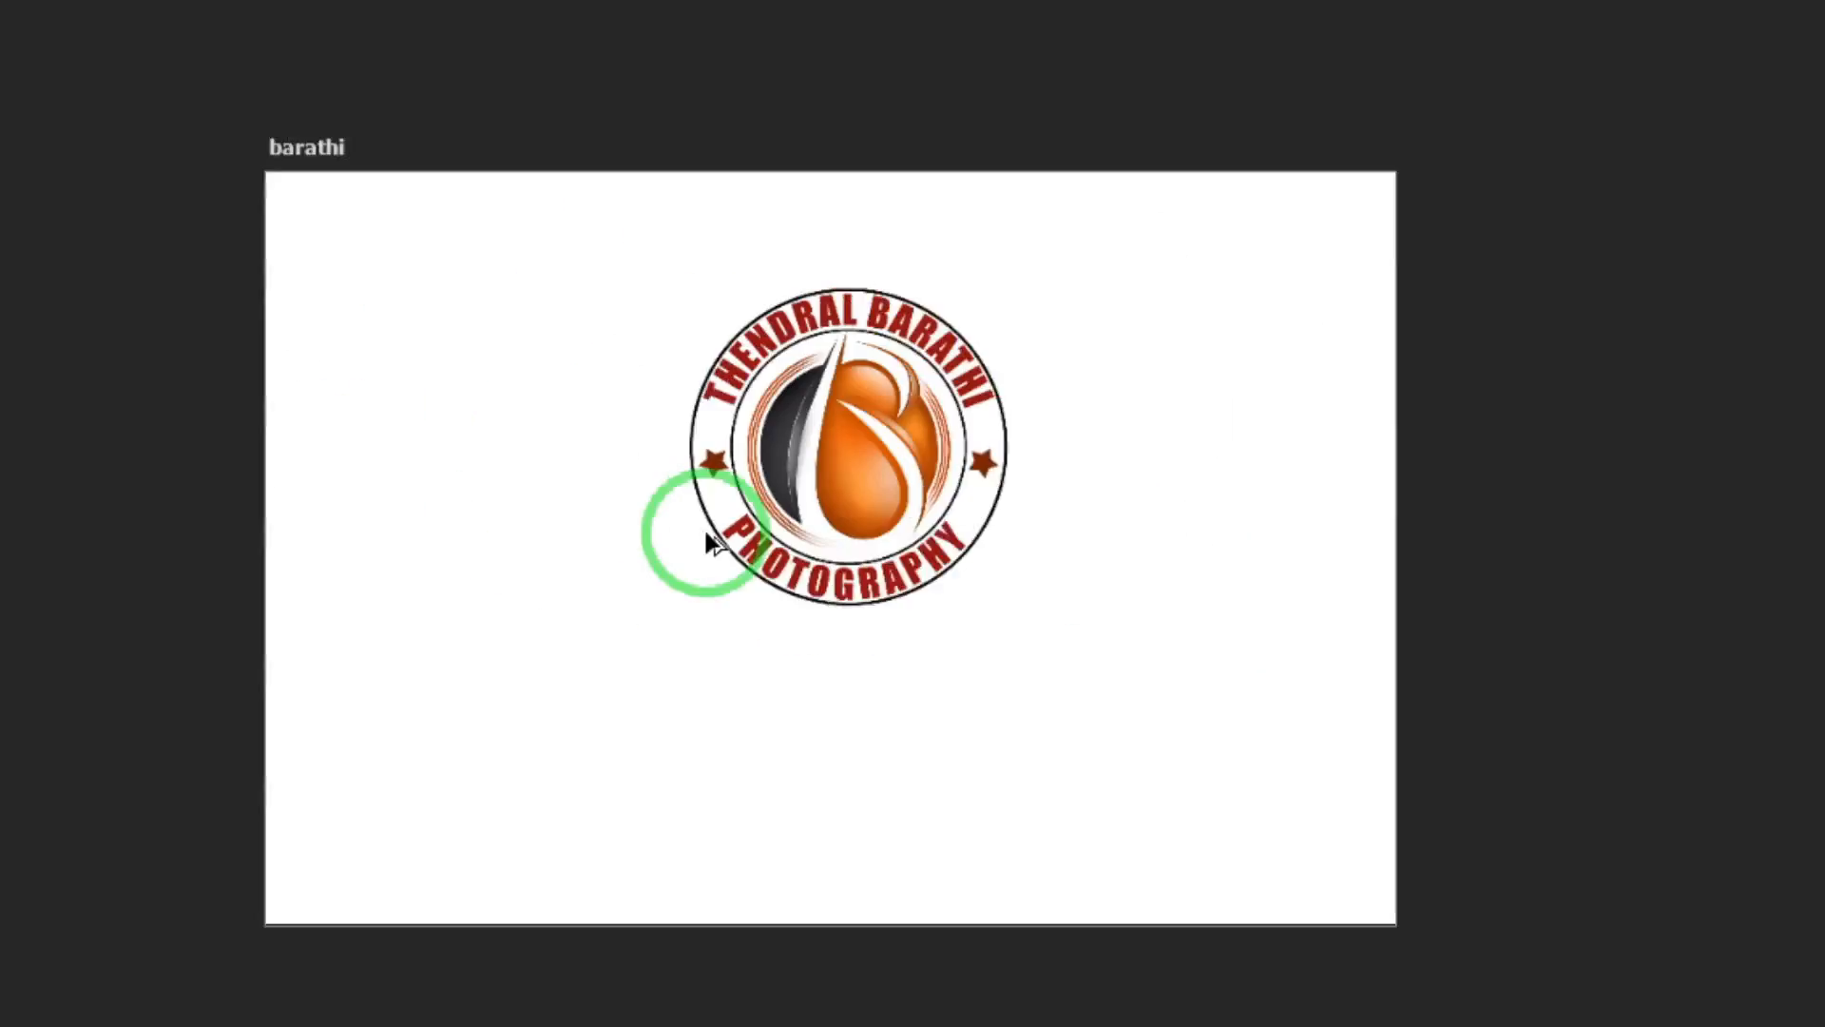
drag(713, 542, 1108, 316)
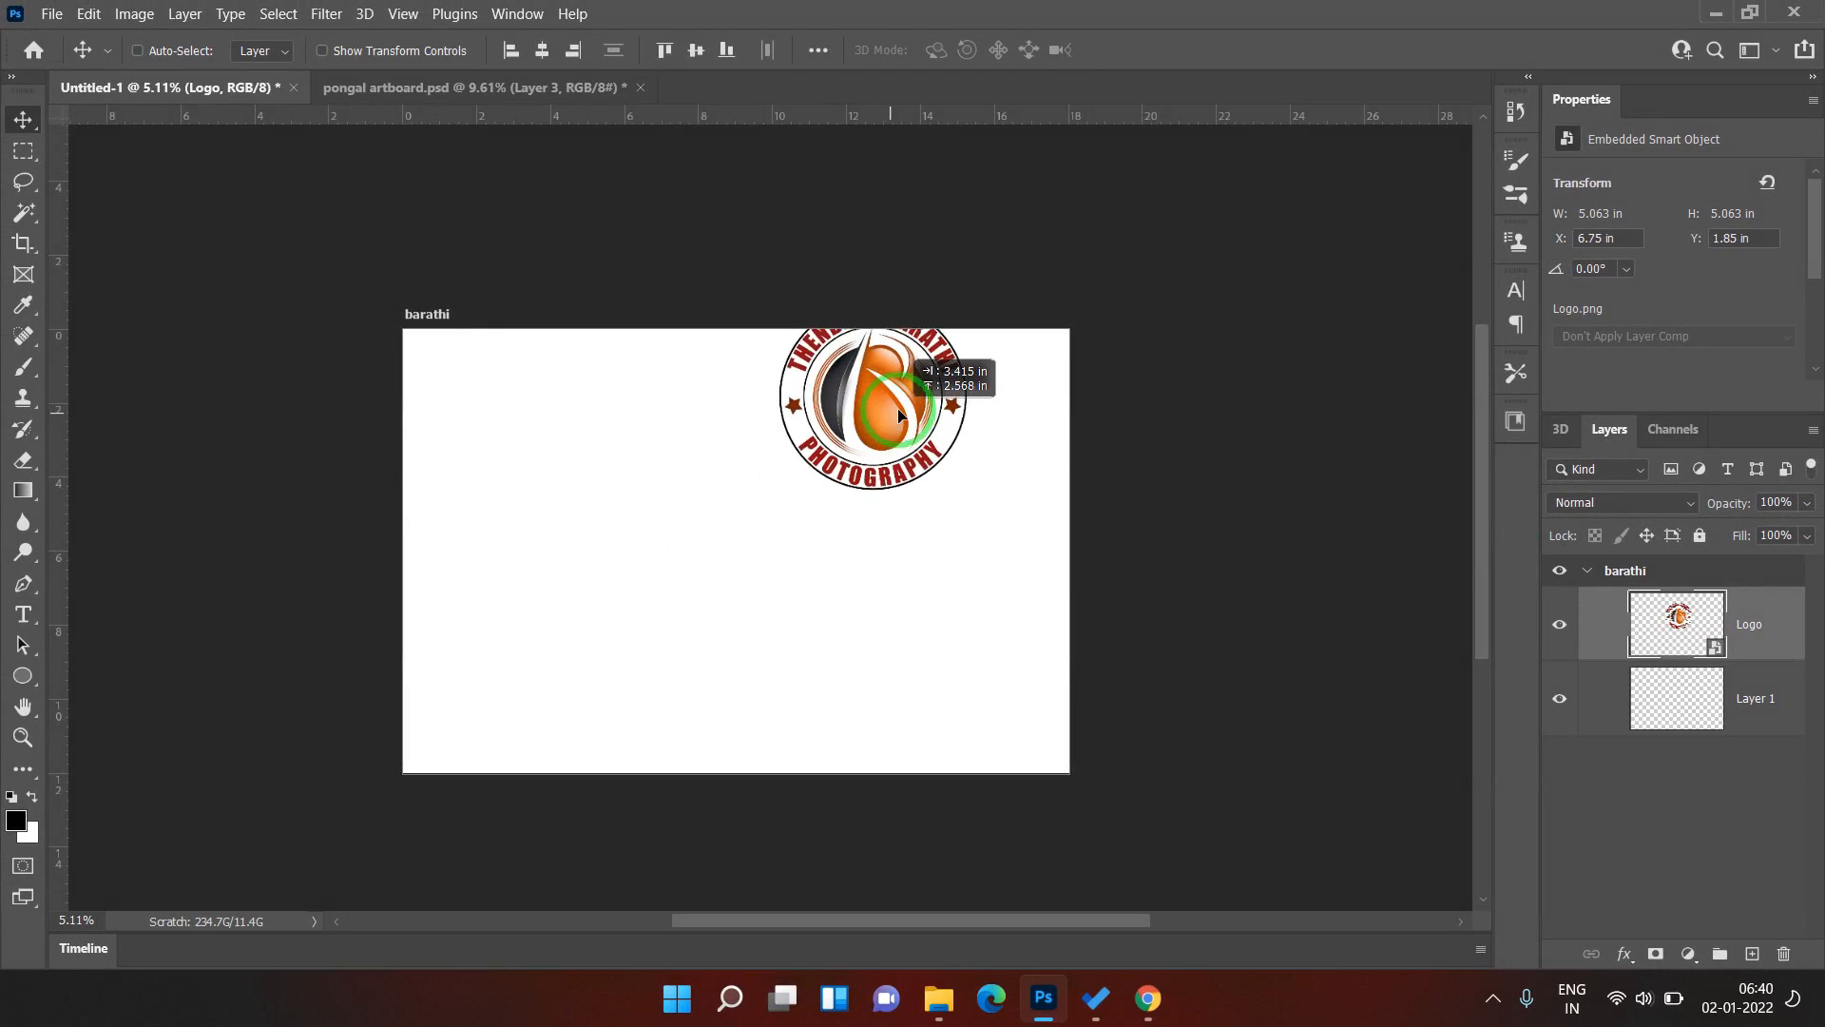
drag(899, 414, 1270, 316)
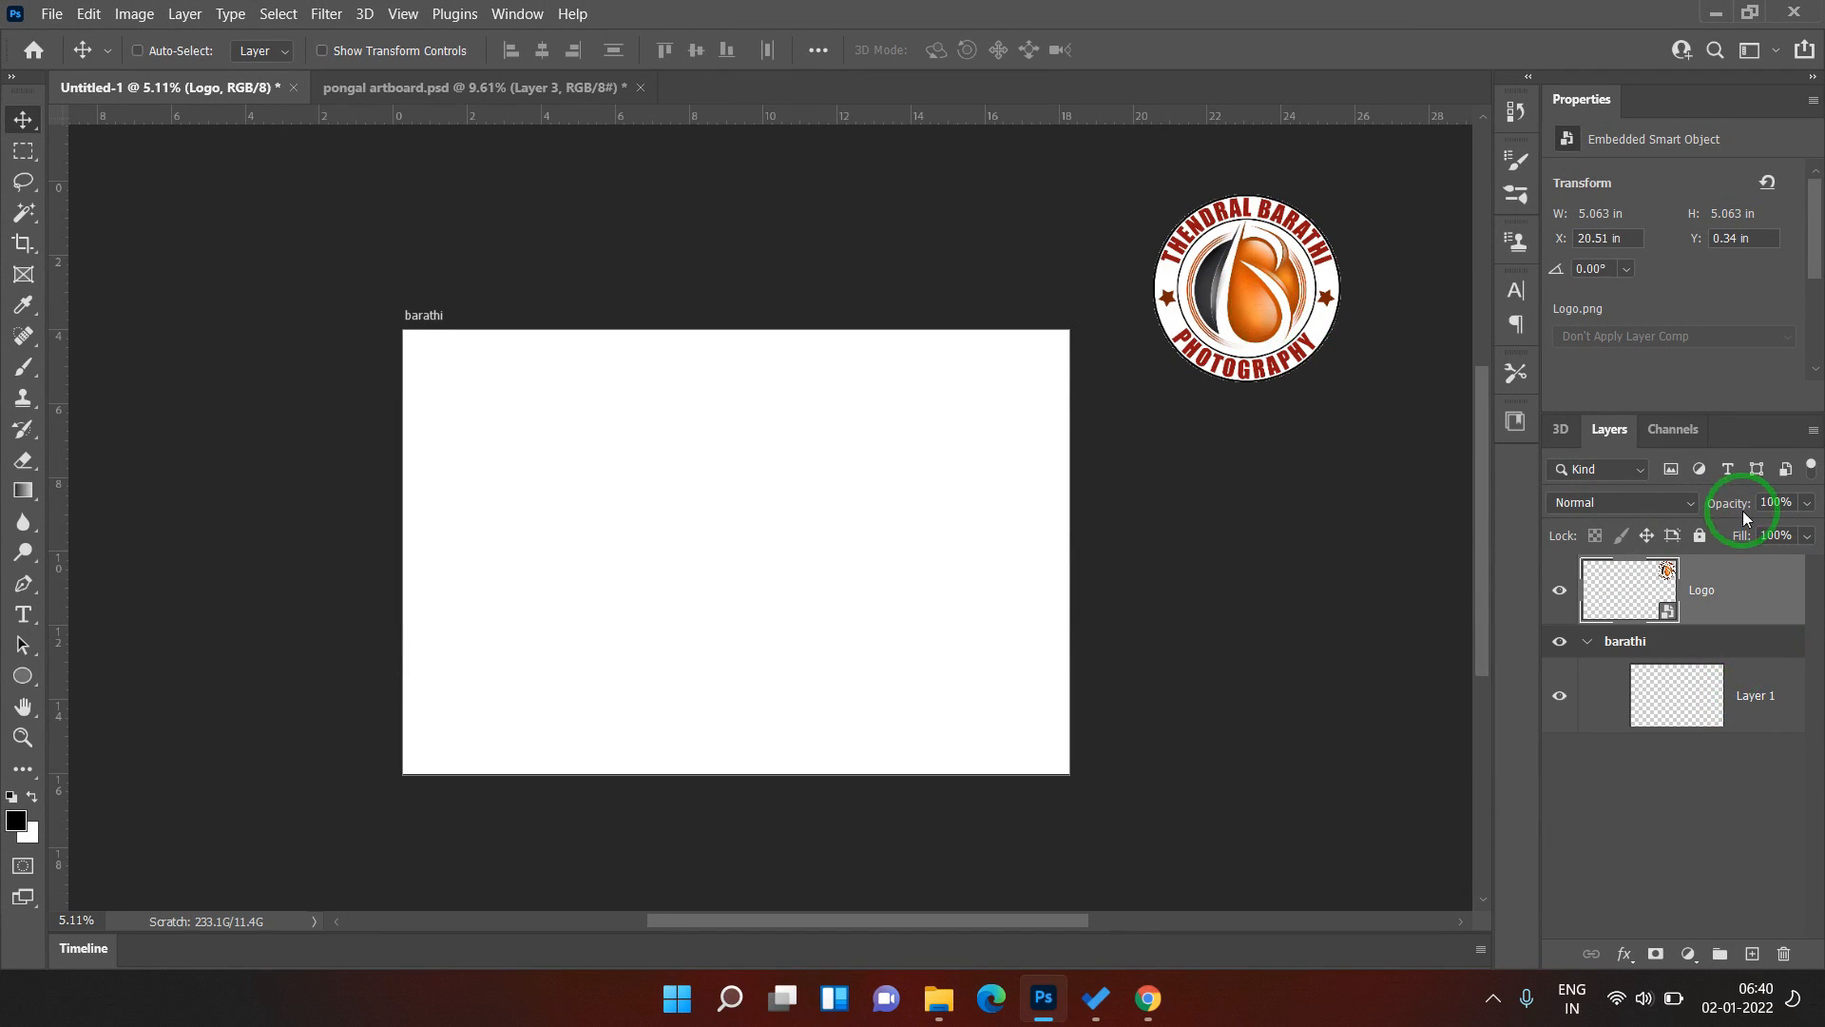
drag(1258, 320, 971, 494)
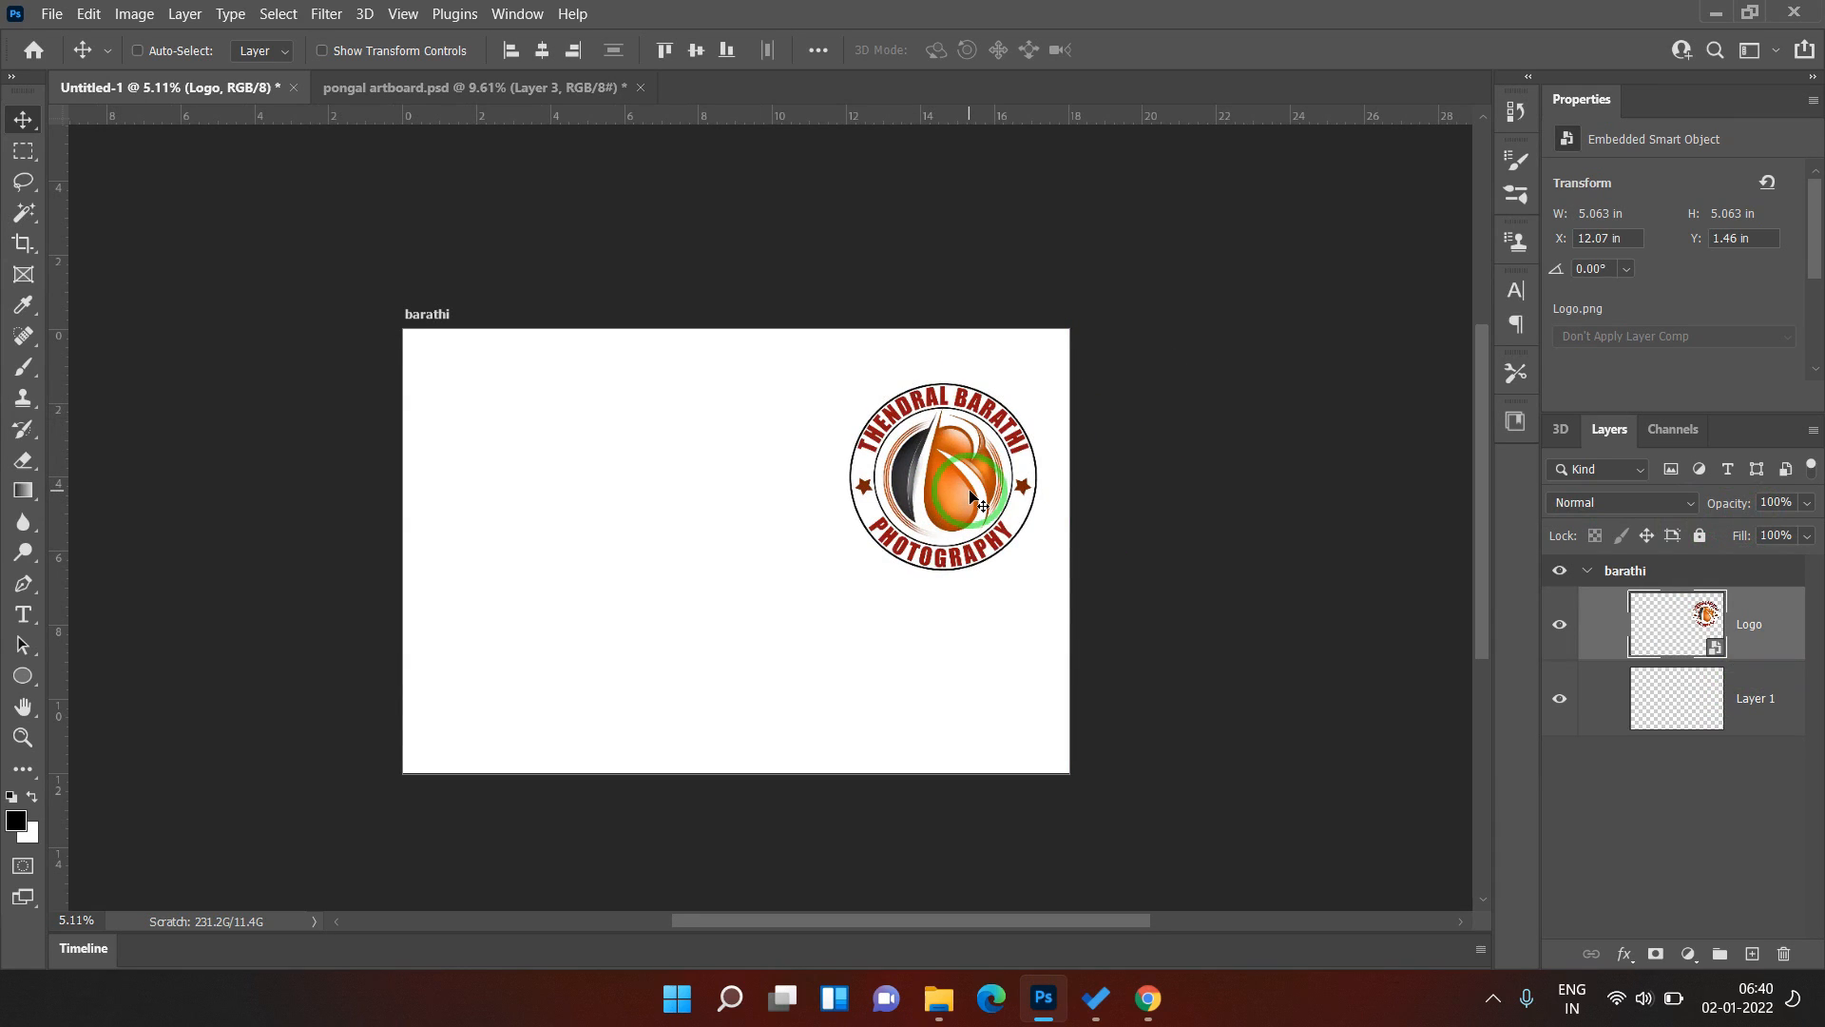
drag(971, 497, 1327, 448)
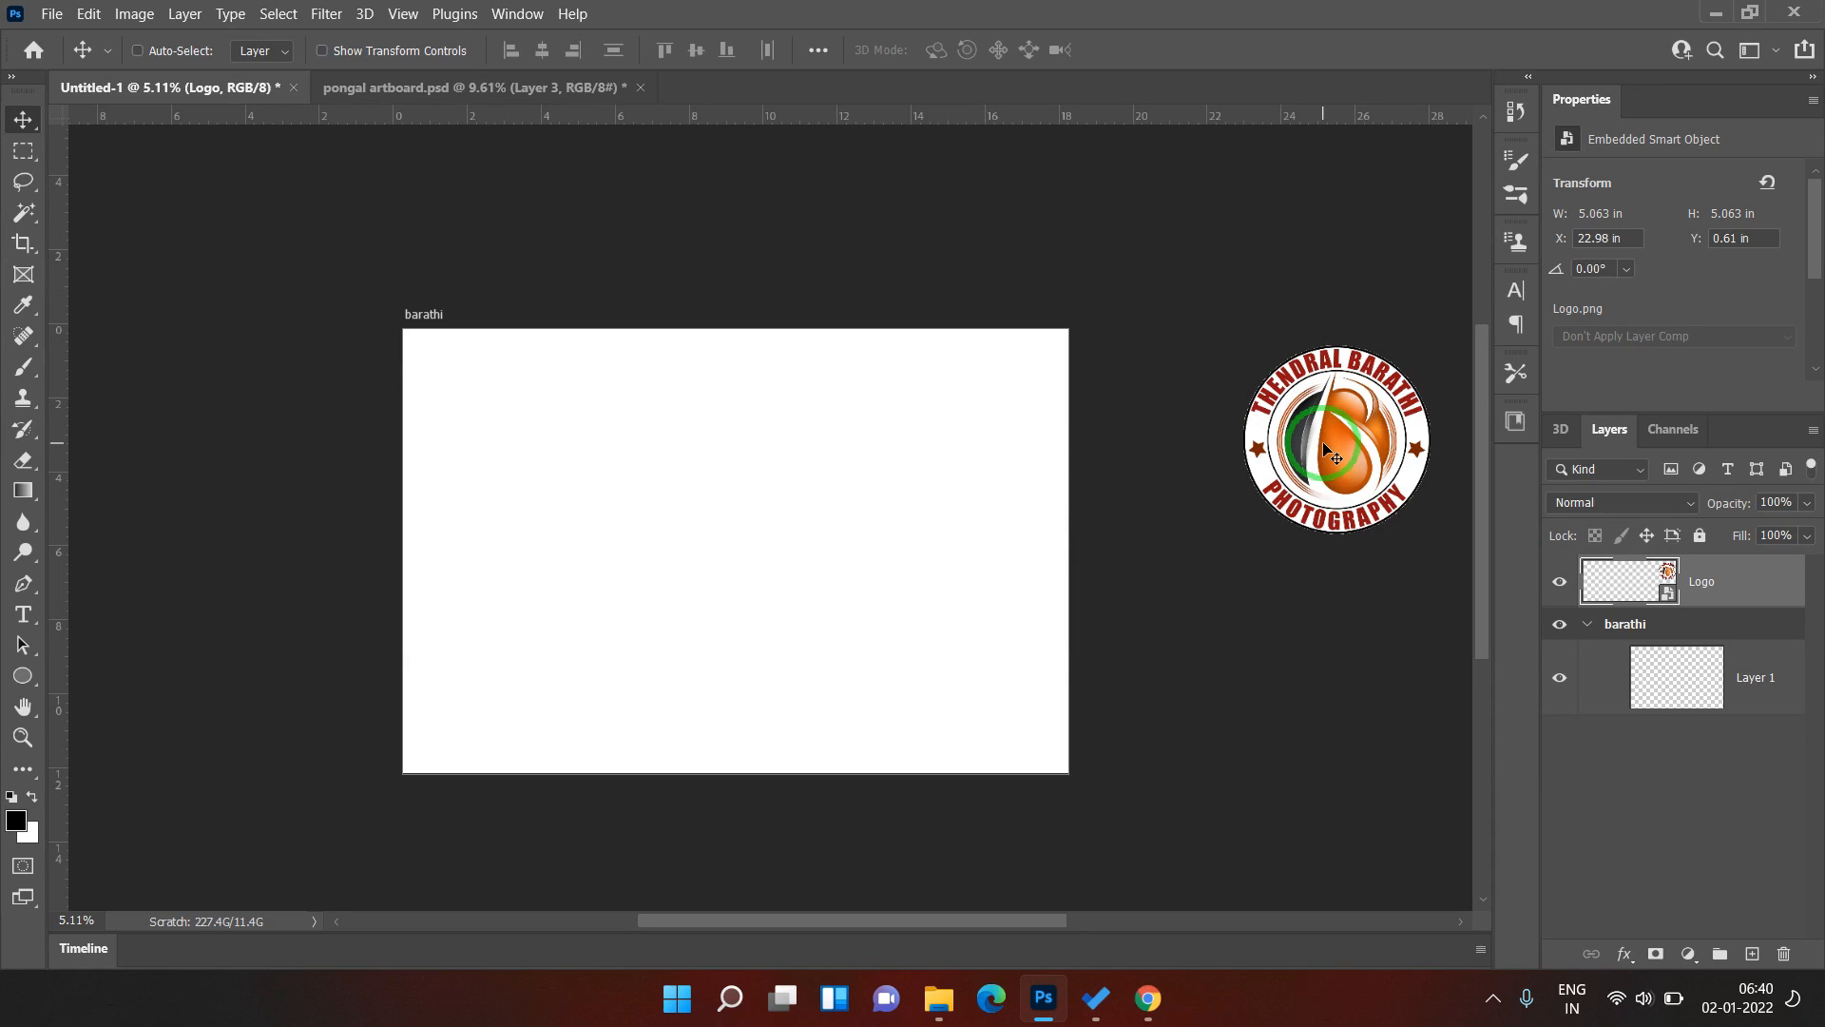
drag(1327, 449, 900, 488)
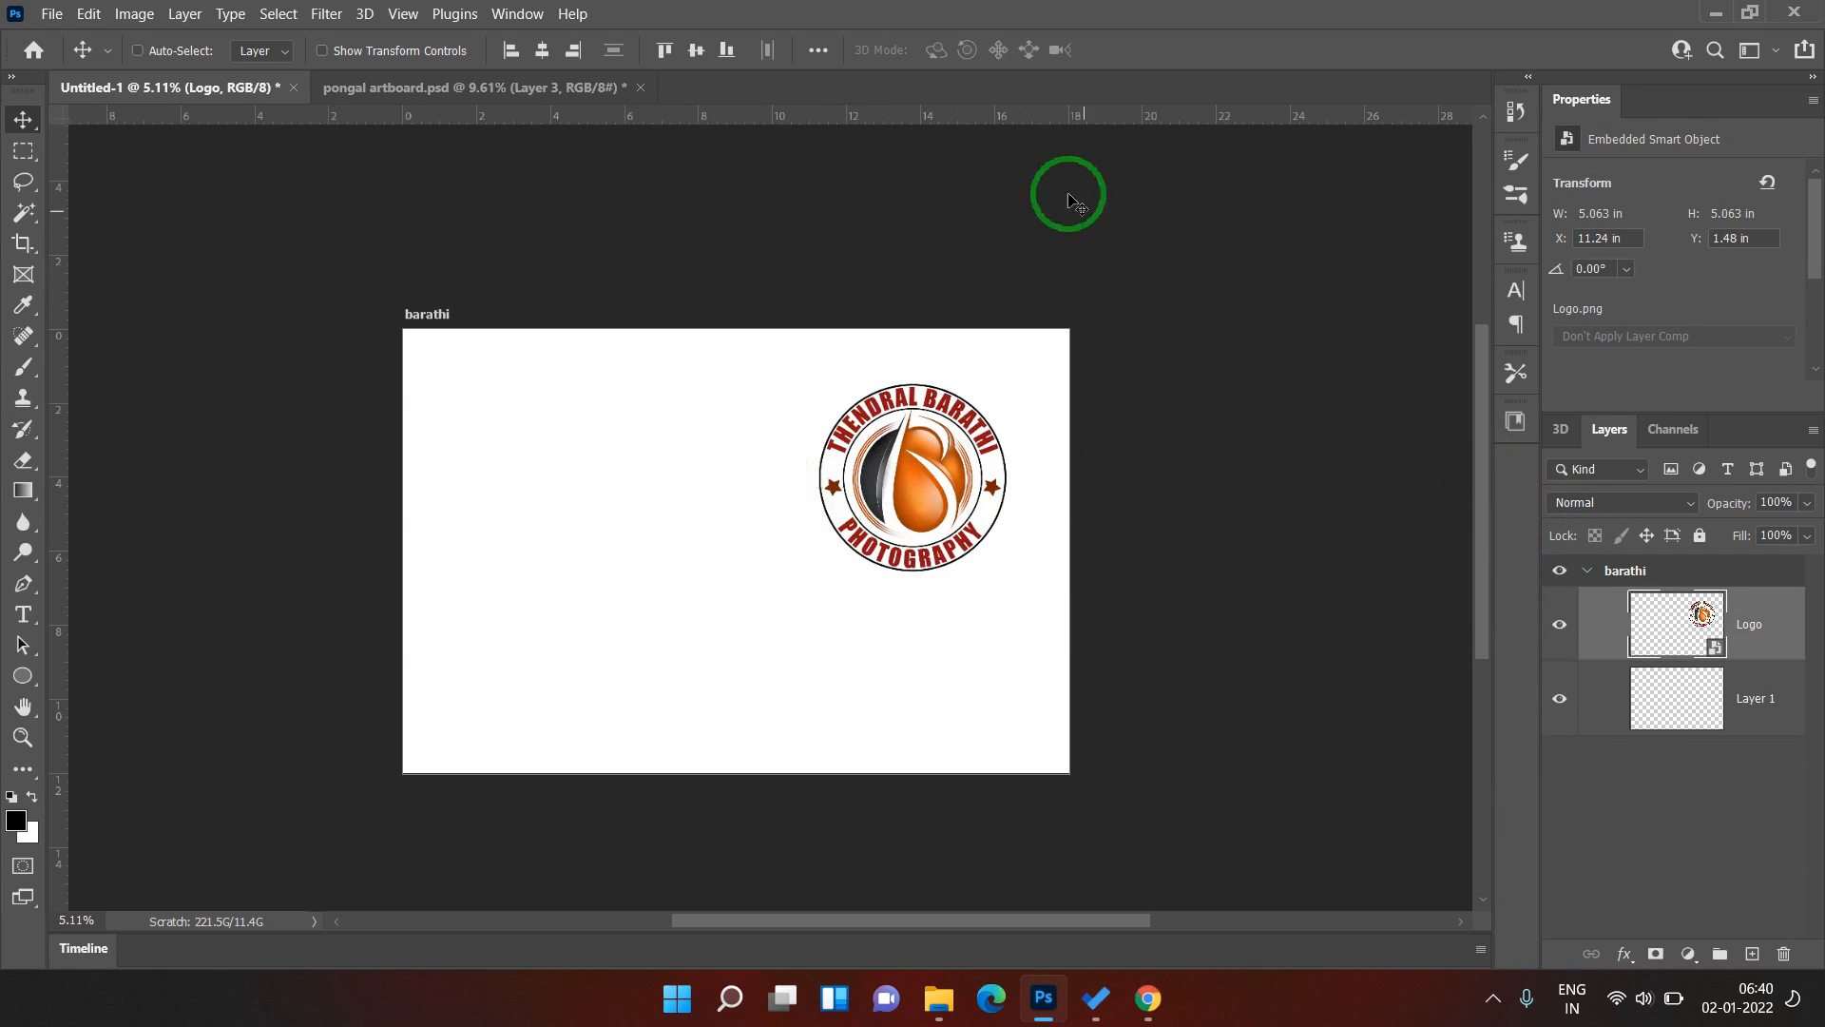
- Draw a new artboard about 8.39 in wide and 6.95 in high above the existing one
scroll(144, 155, up, 1)
drag(19, 126, 21, 126)
click(84, 134)
scroll(881, 211, up, 5)
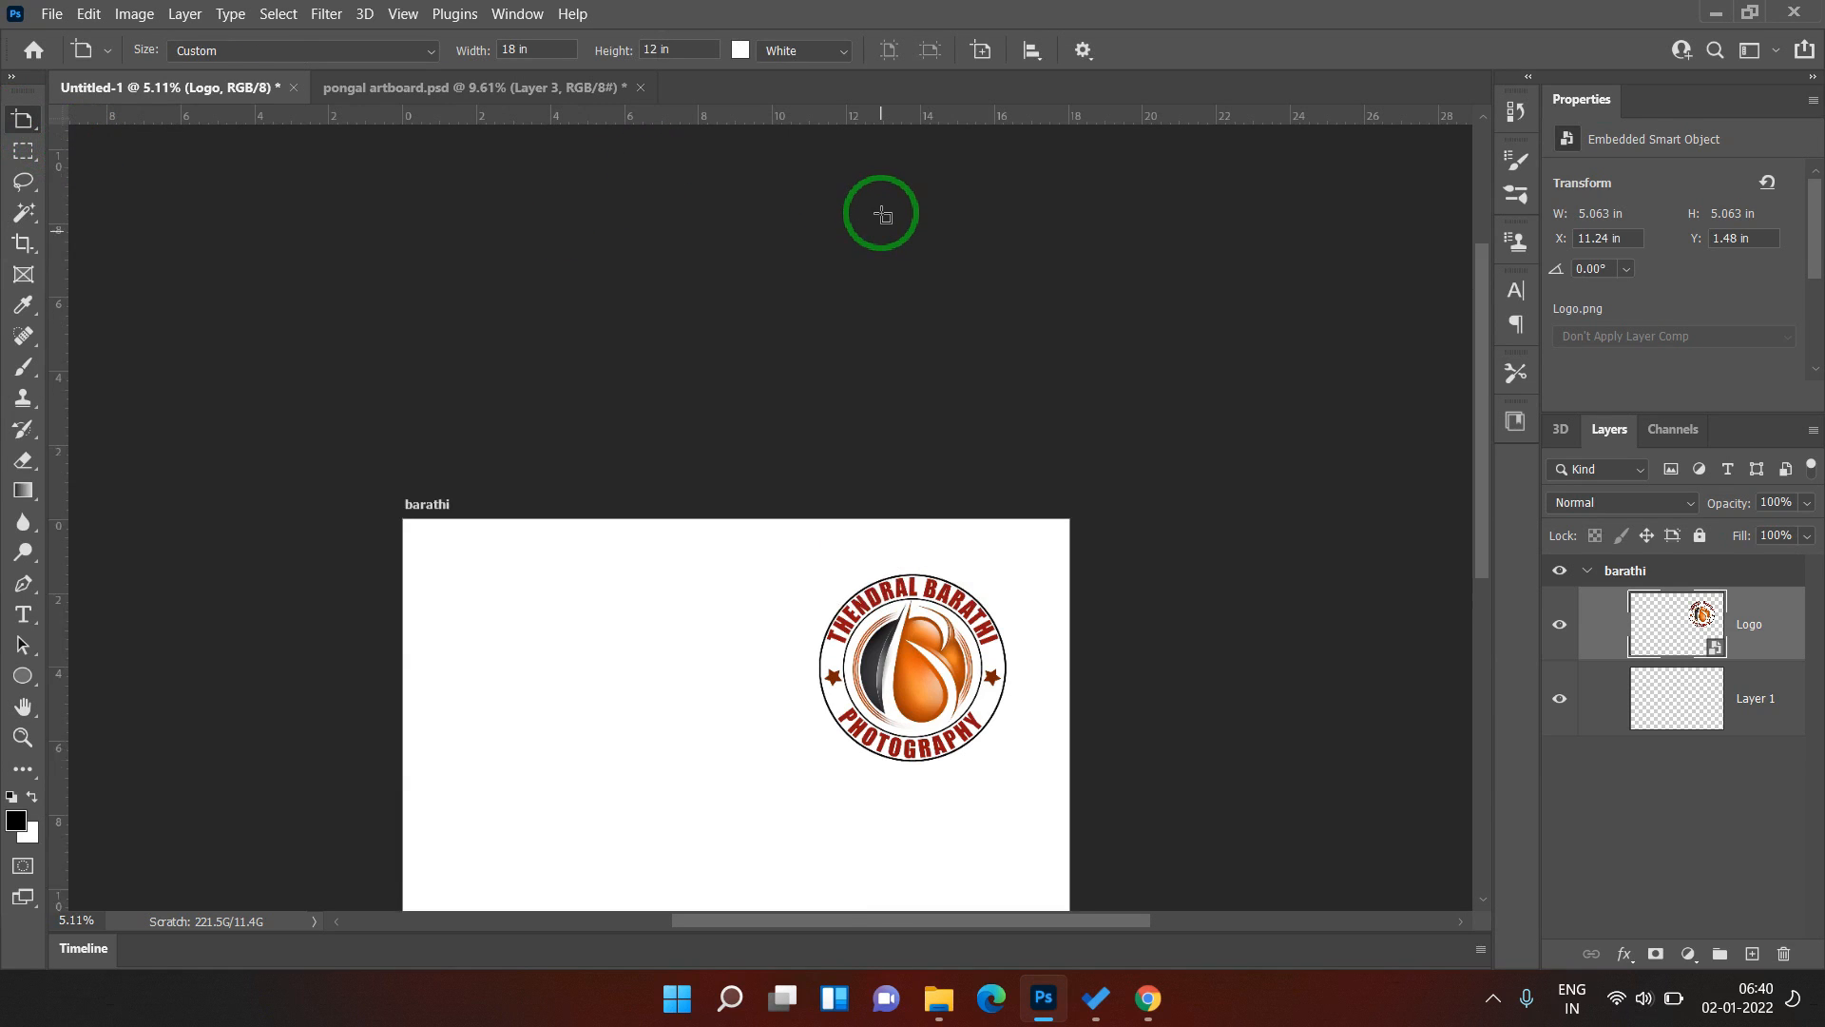
drag(525, 214, 836, 472)
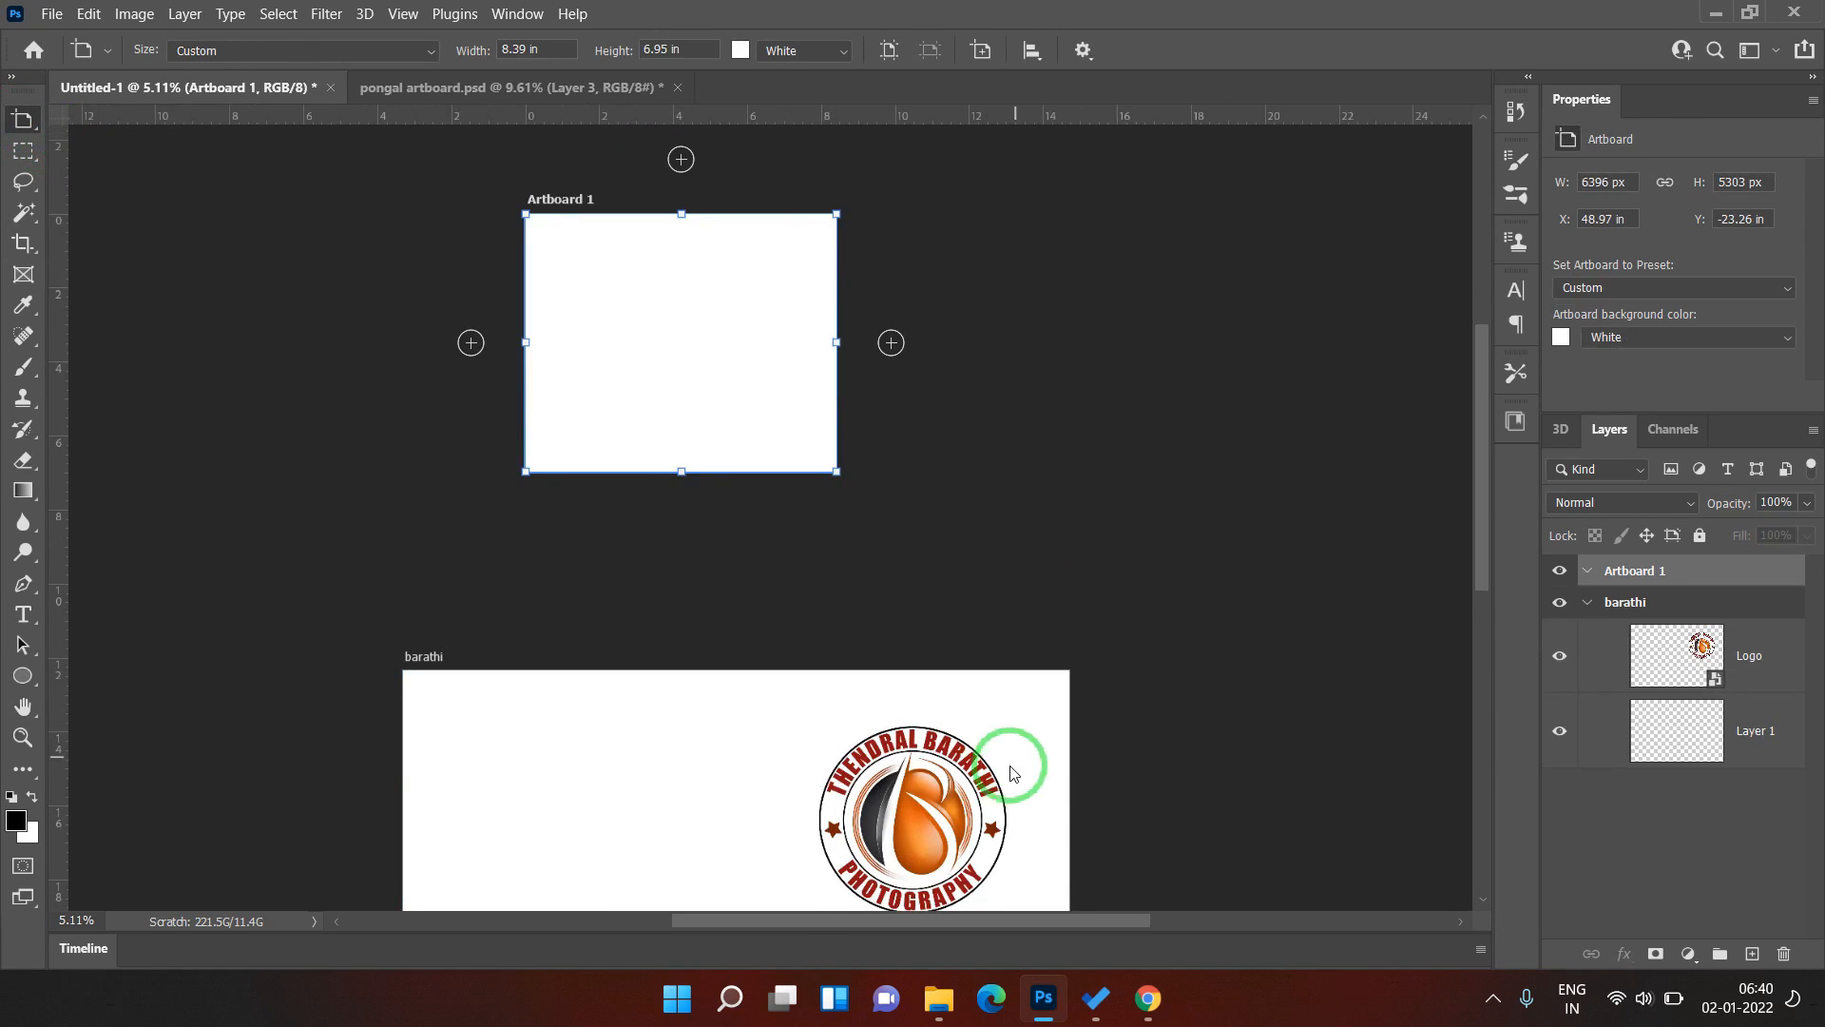
- Move the logo onto Artboard 1, out to the empty canvas, and back onto the larger artboard at about X 10.83 in, Y 0 in
key(v)
click(1750, 655)
drag(950, 799, 731, 339)
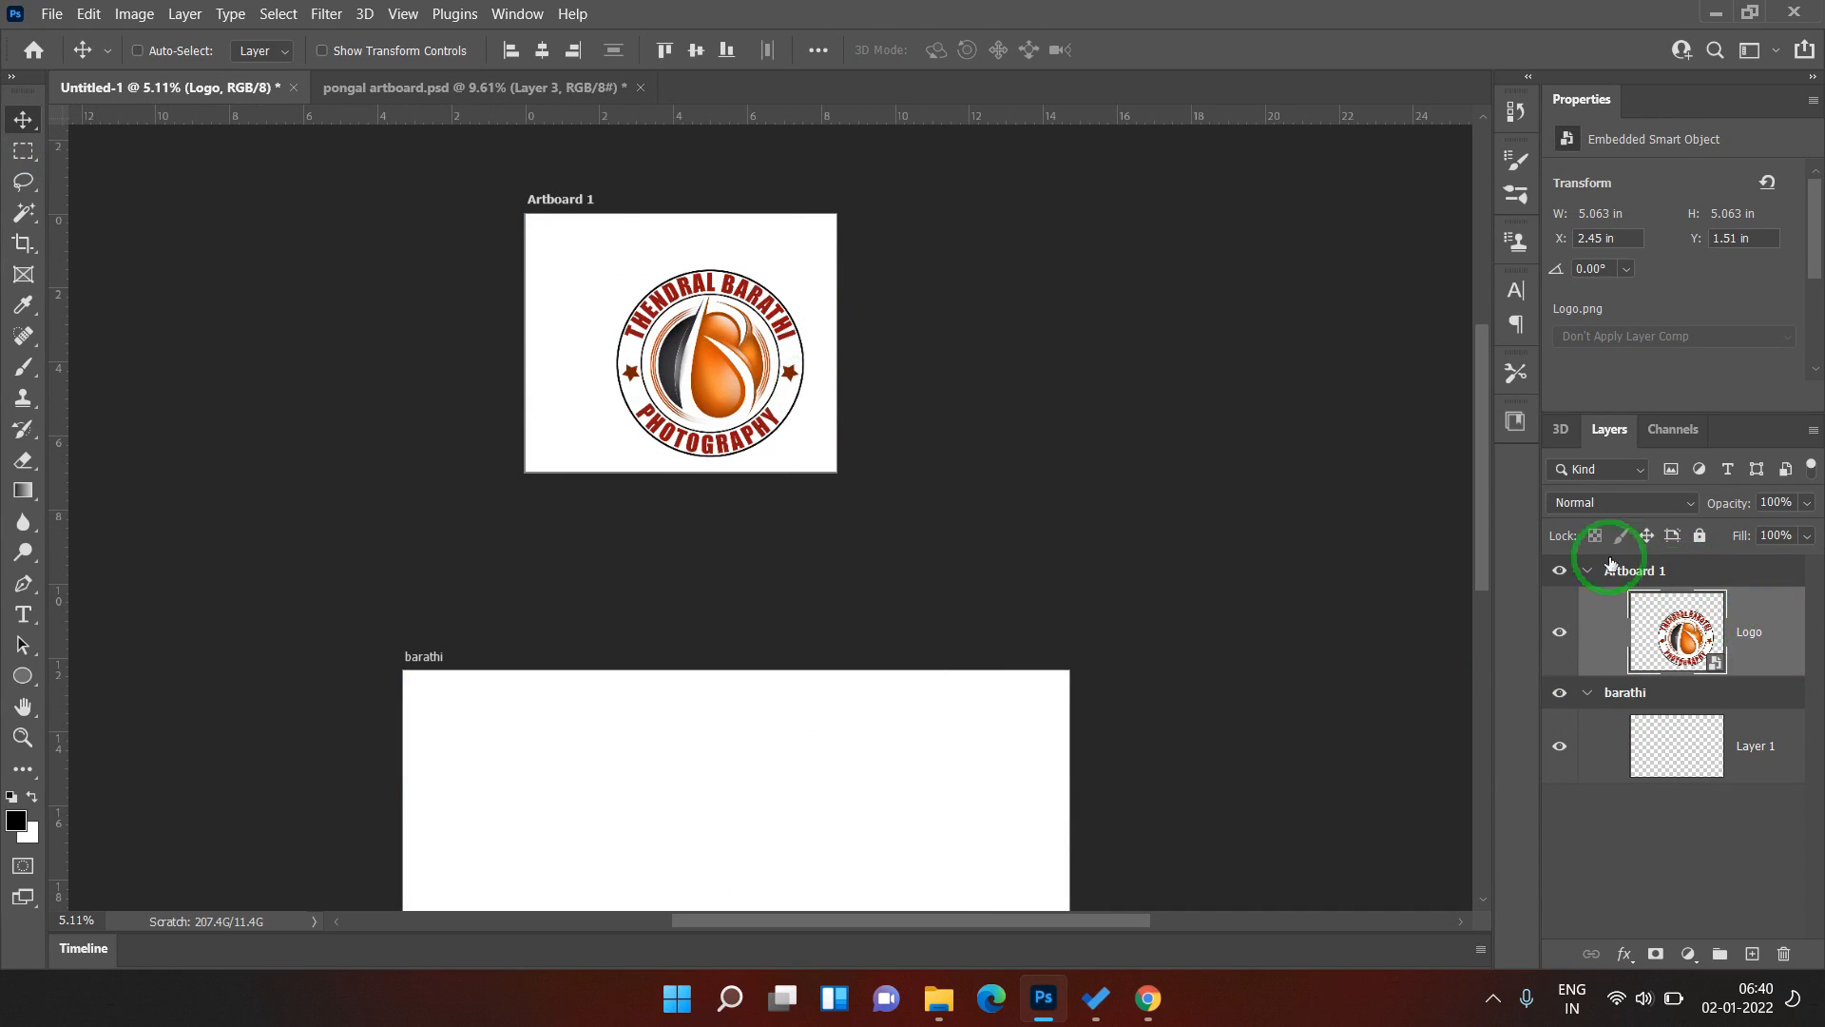
drag(712, 360, 1103, 447)
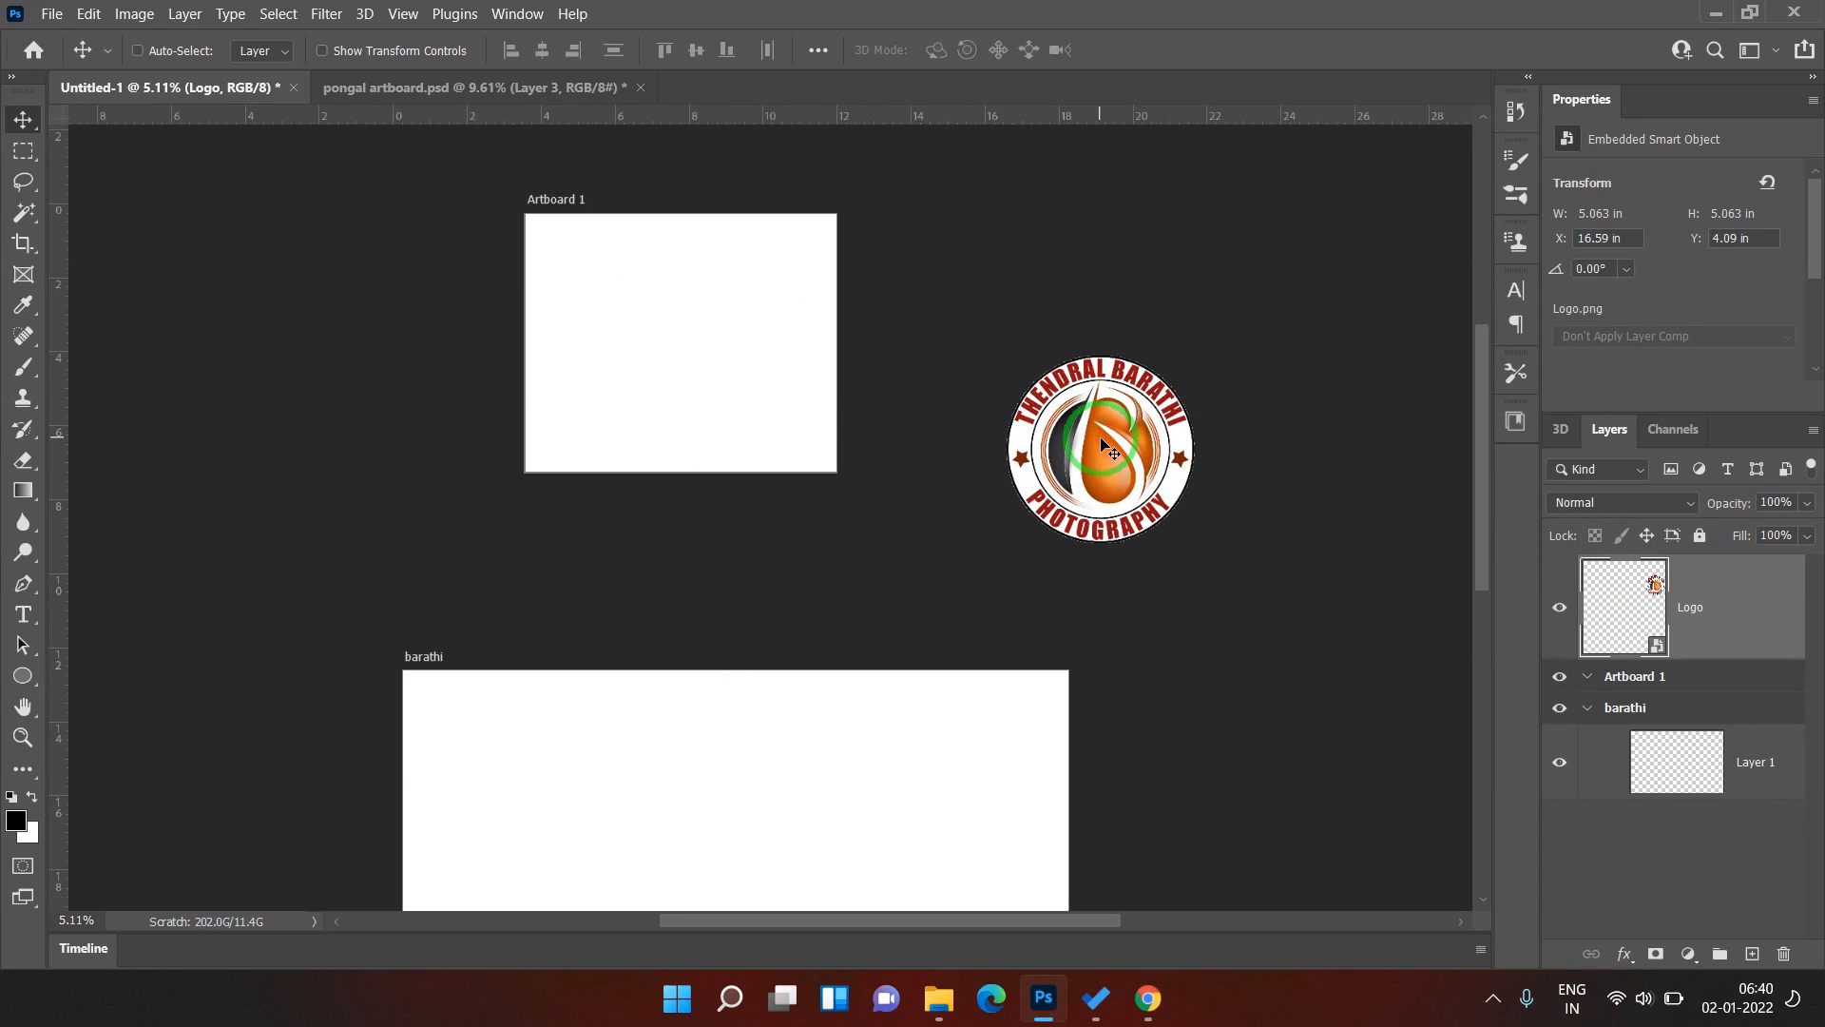
drag(1077, 503, 905, 778)
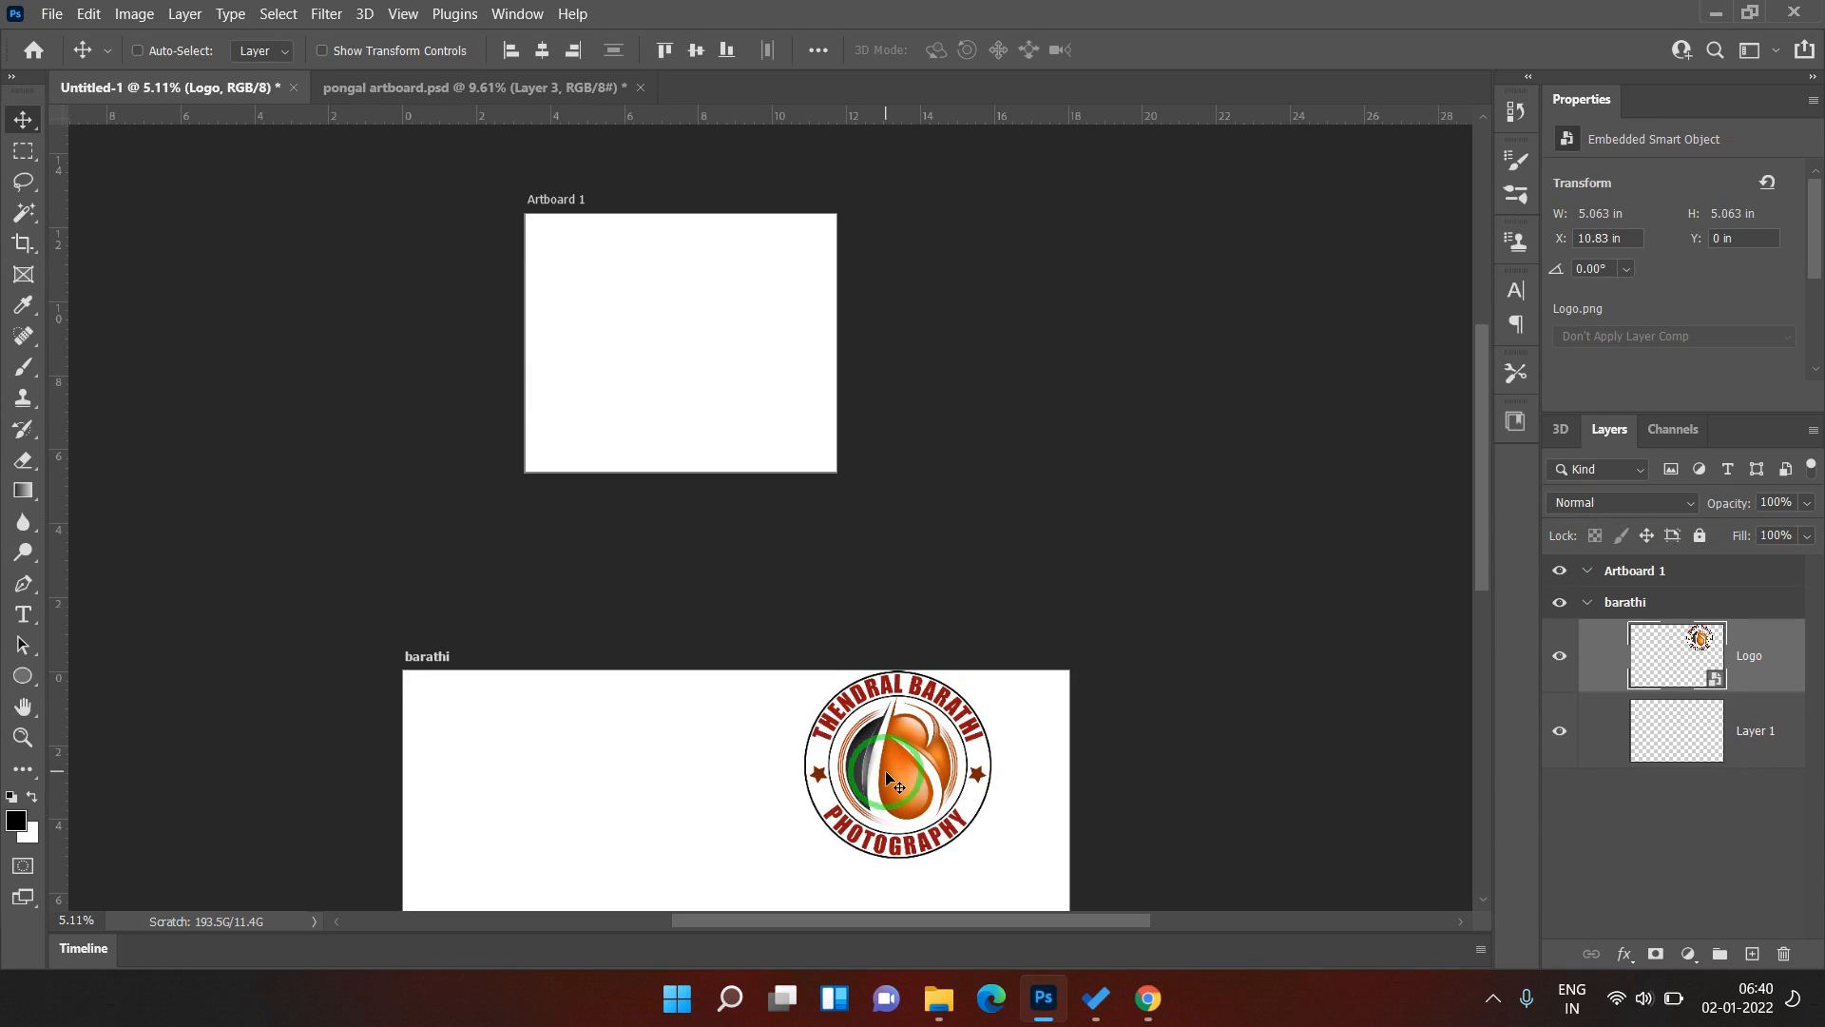
- Duplicate the larger artboard with its contents to its right and undo the duplication
key(shift+v)
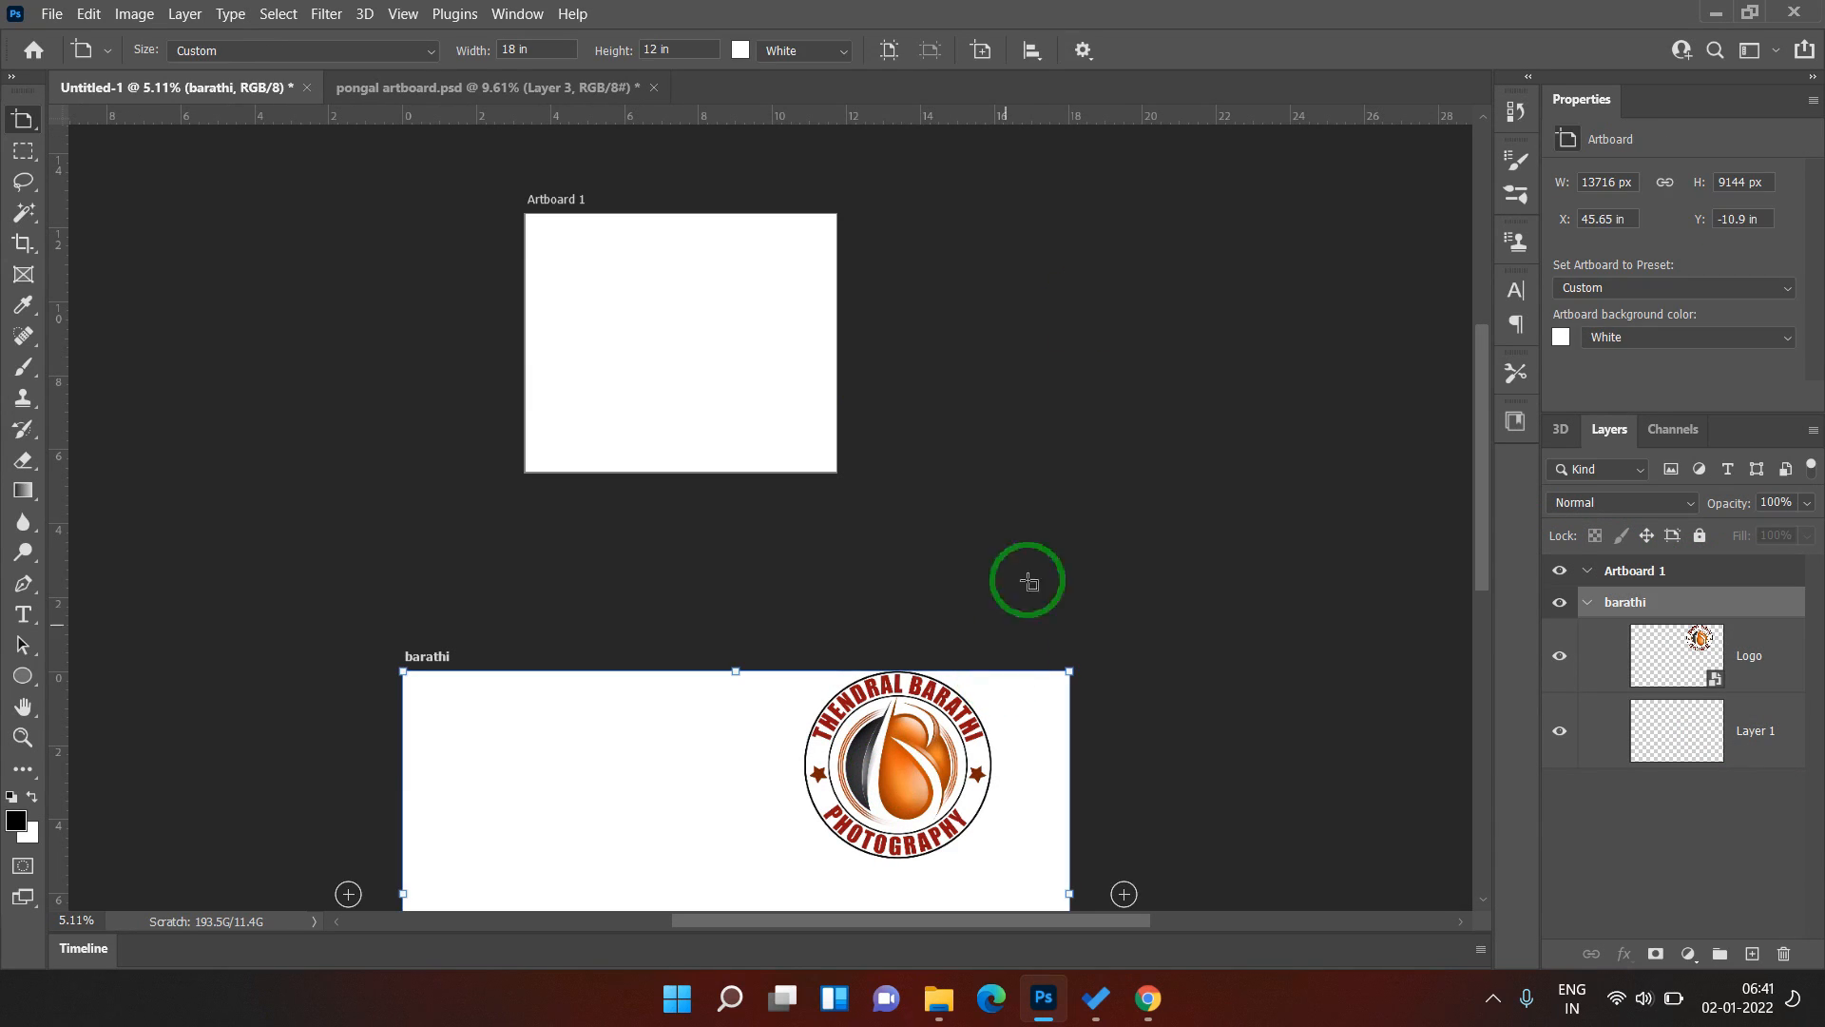
click(1083, 49)
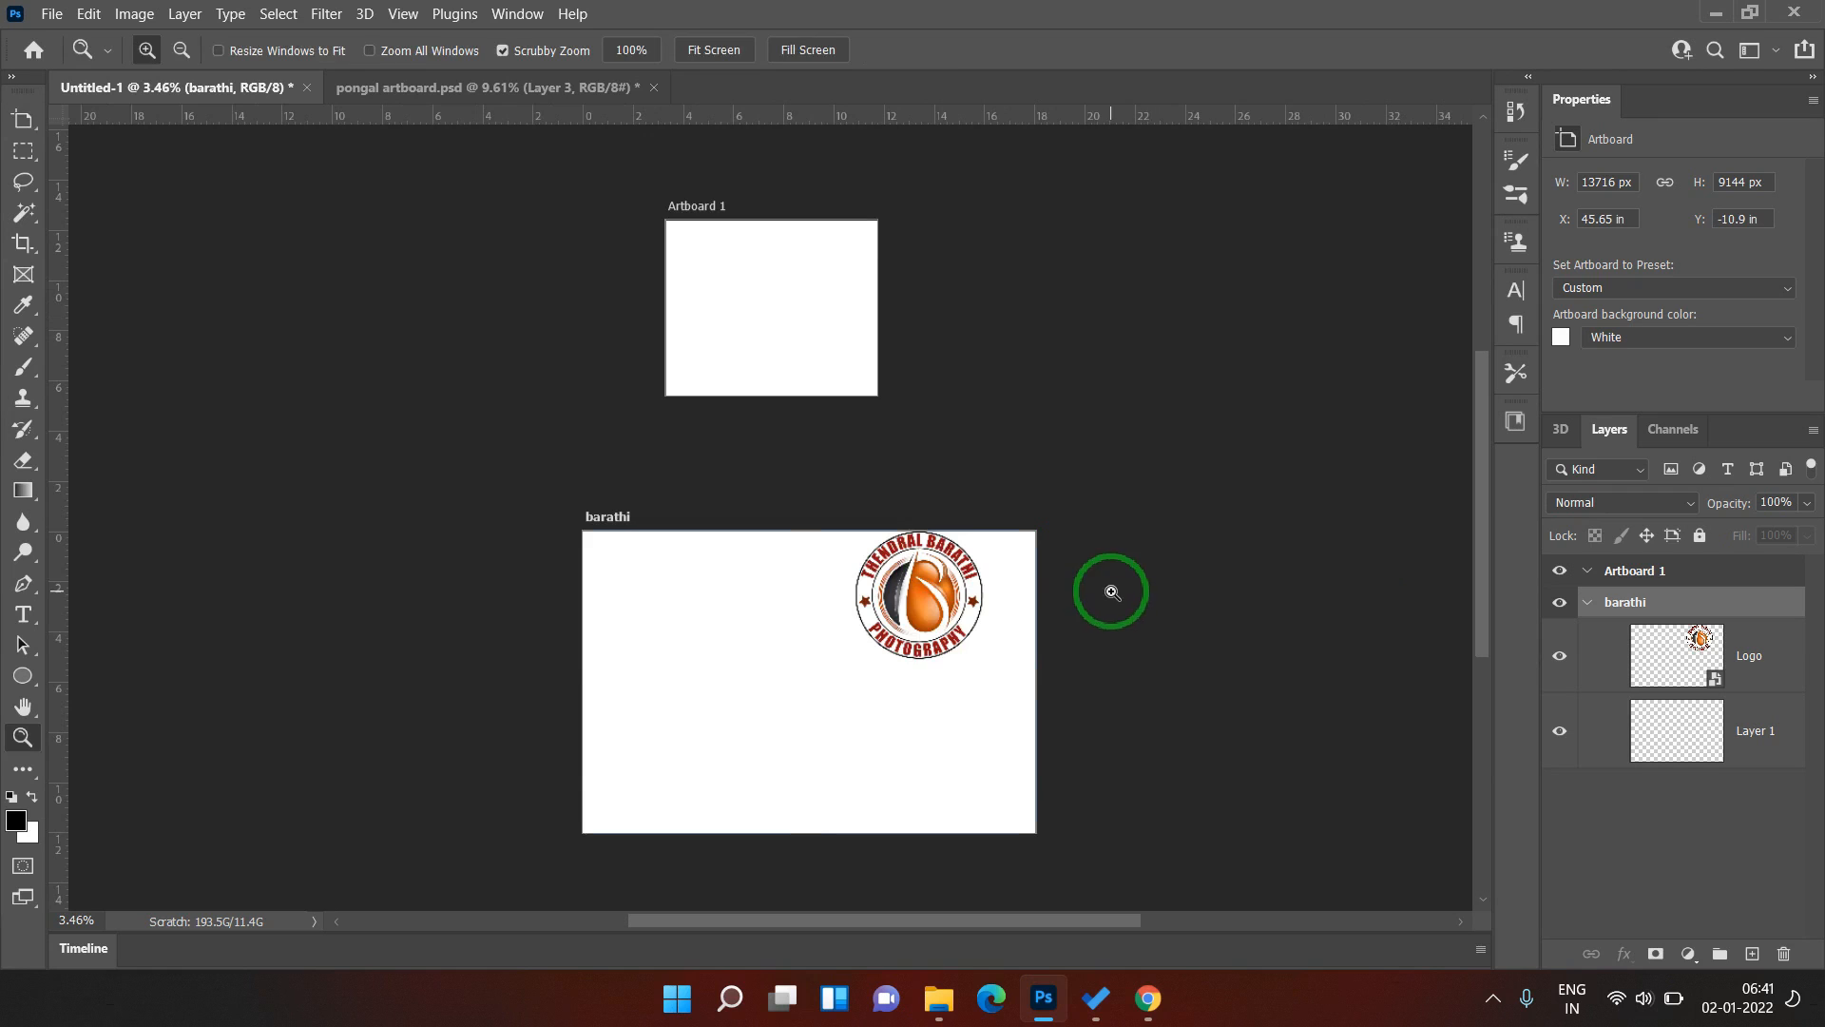
key(v)
click(936, 609)
click(1170, 593)
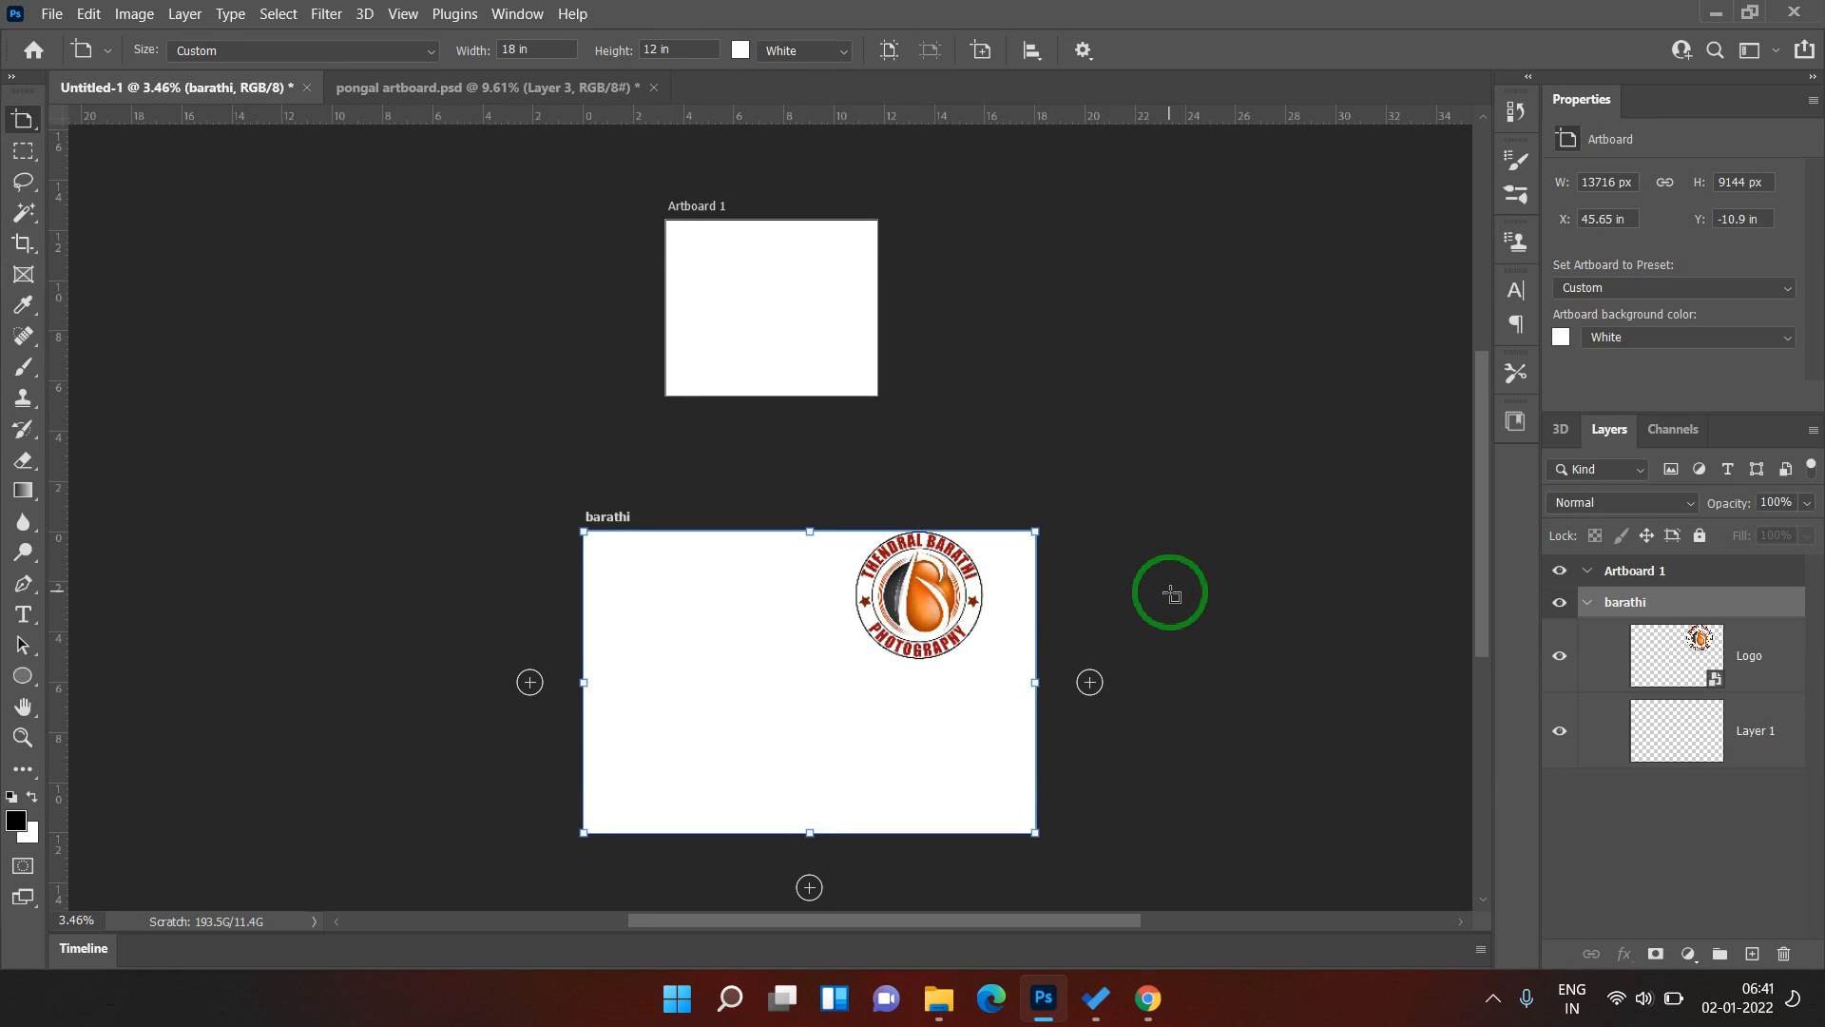
alt+click(1091, 682)
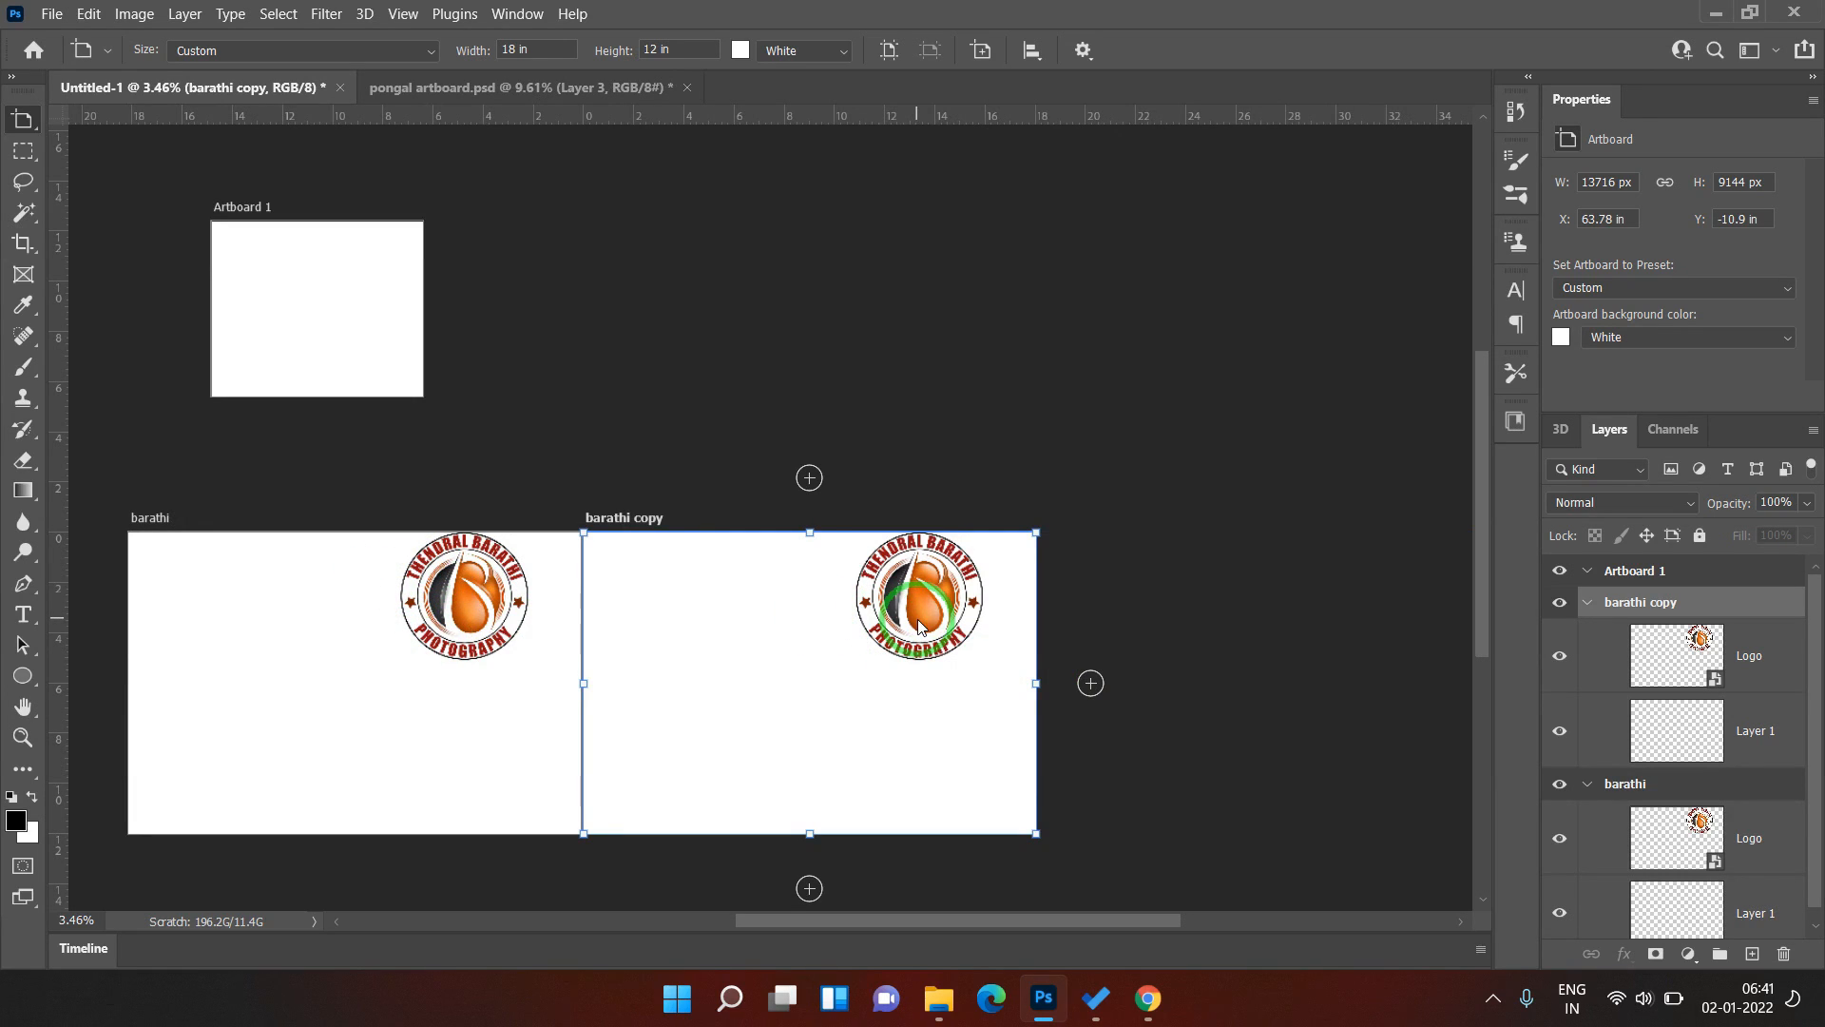
key(ctrl+z)
- Select the Logo layer from the artwork on the larger artboard and move the logo onto Artboard 1
key(v)
right_click(470, 597)
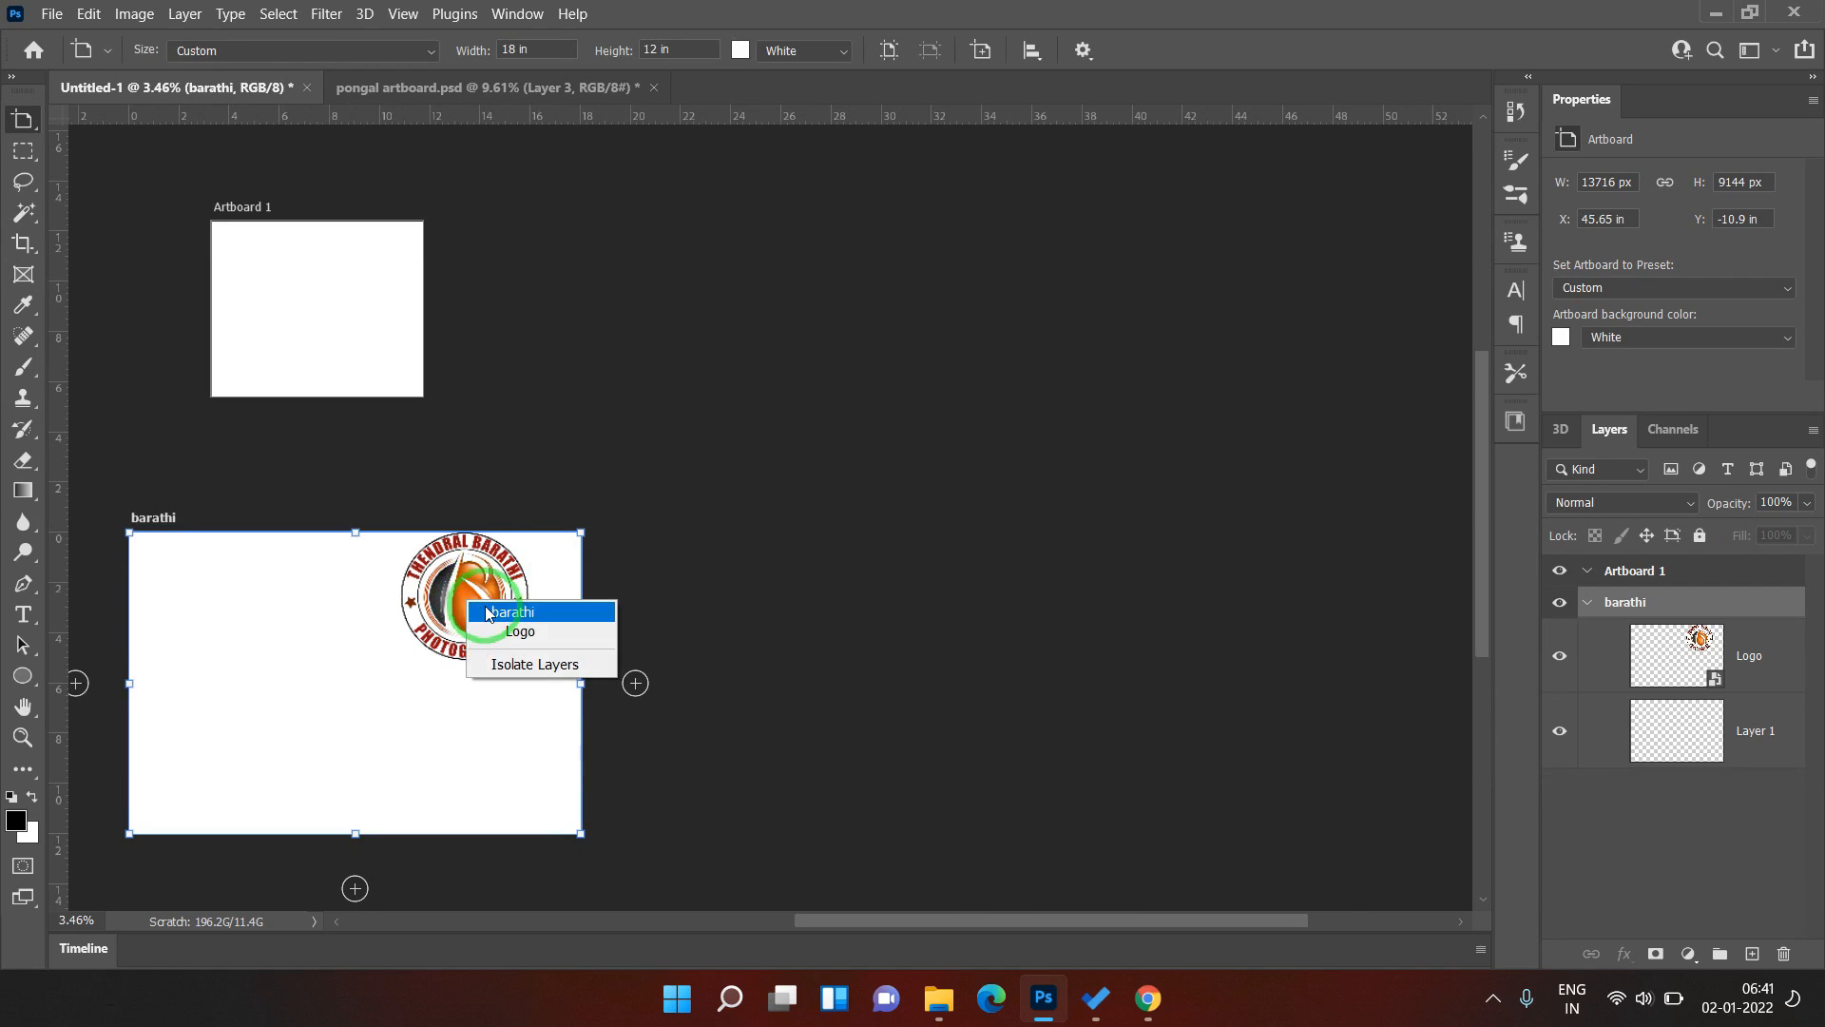
click(490, 613)
right_click(1090, 361)
click(1164, 396)
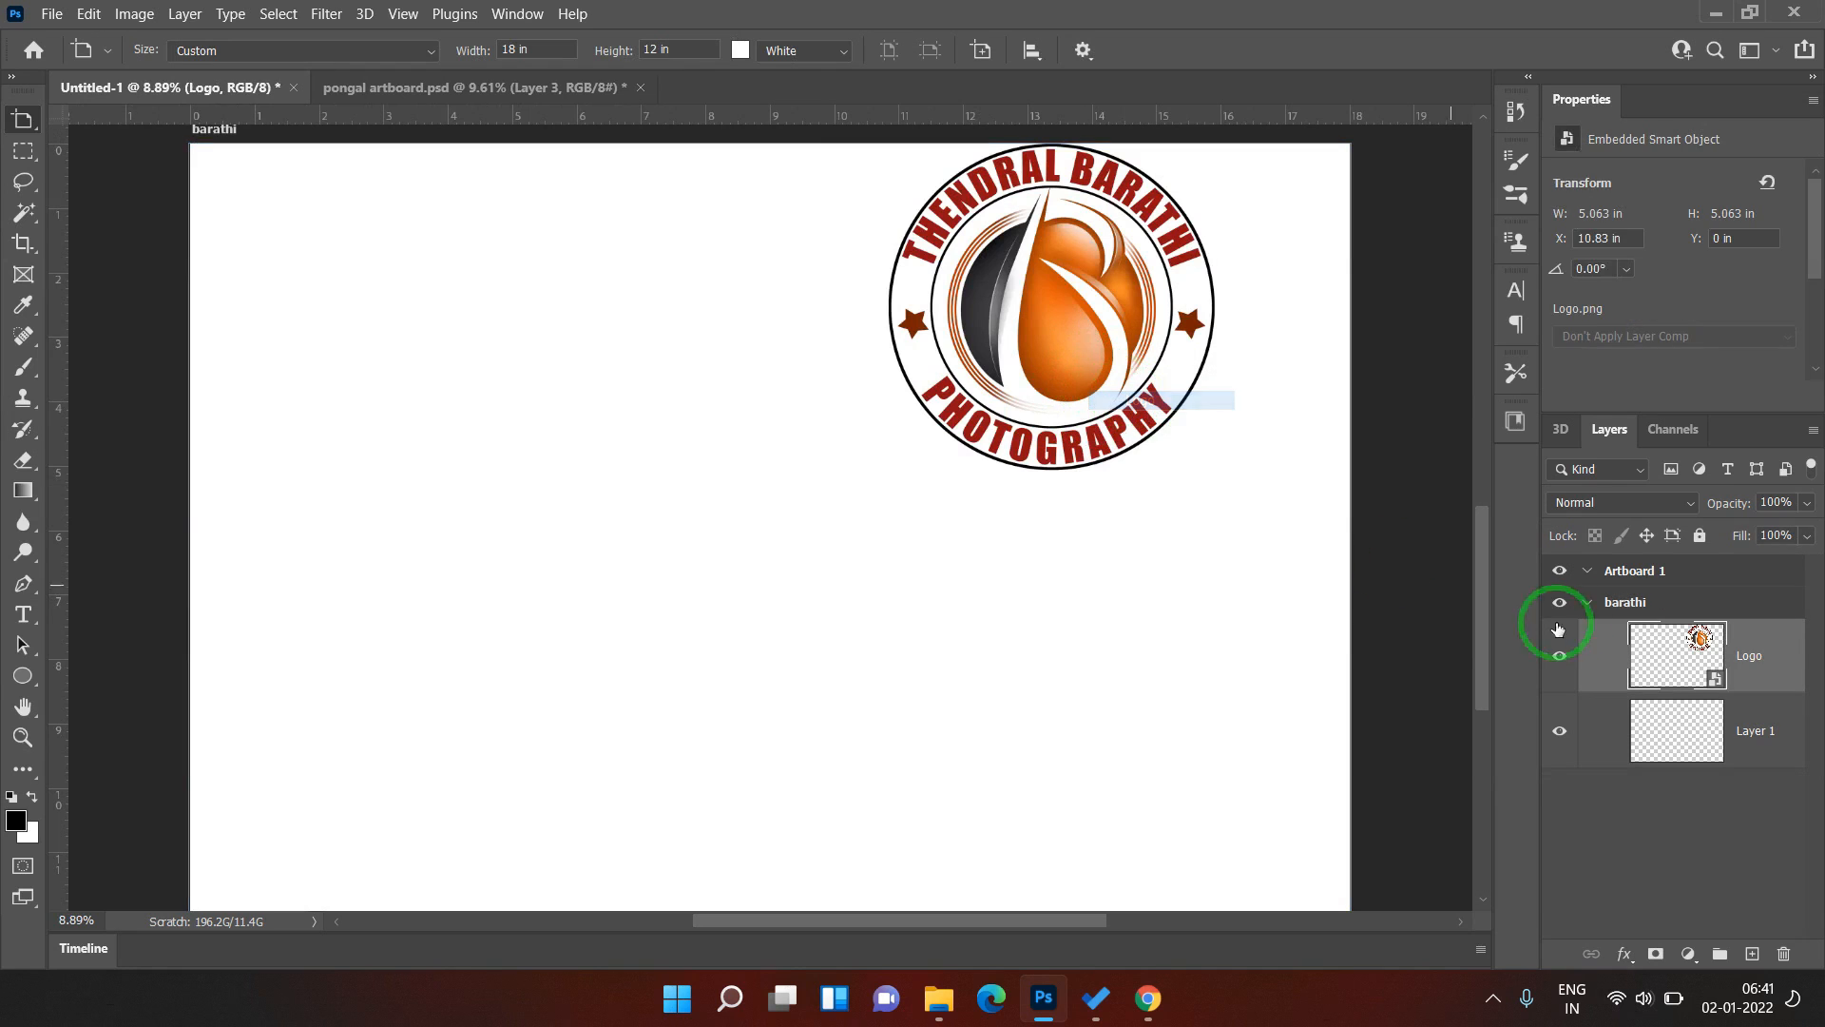
key(ctrl+0)
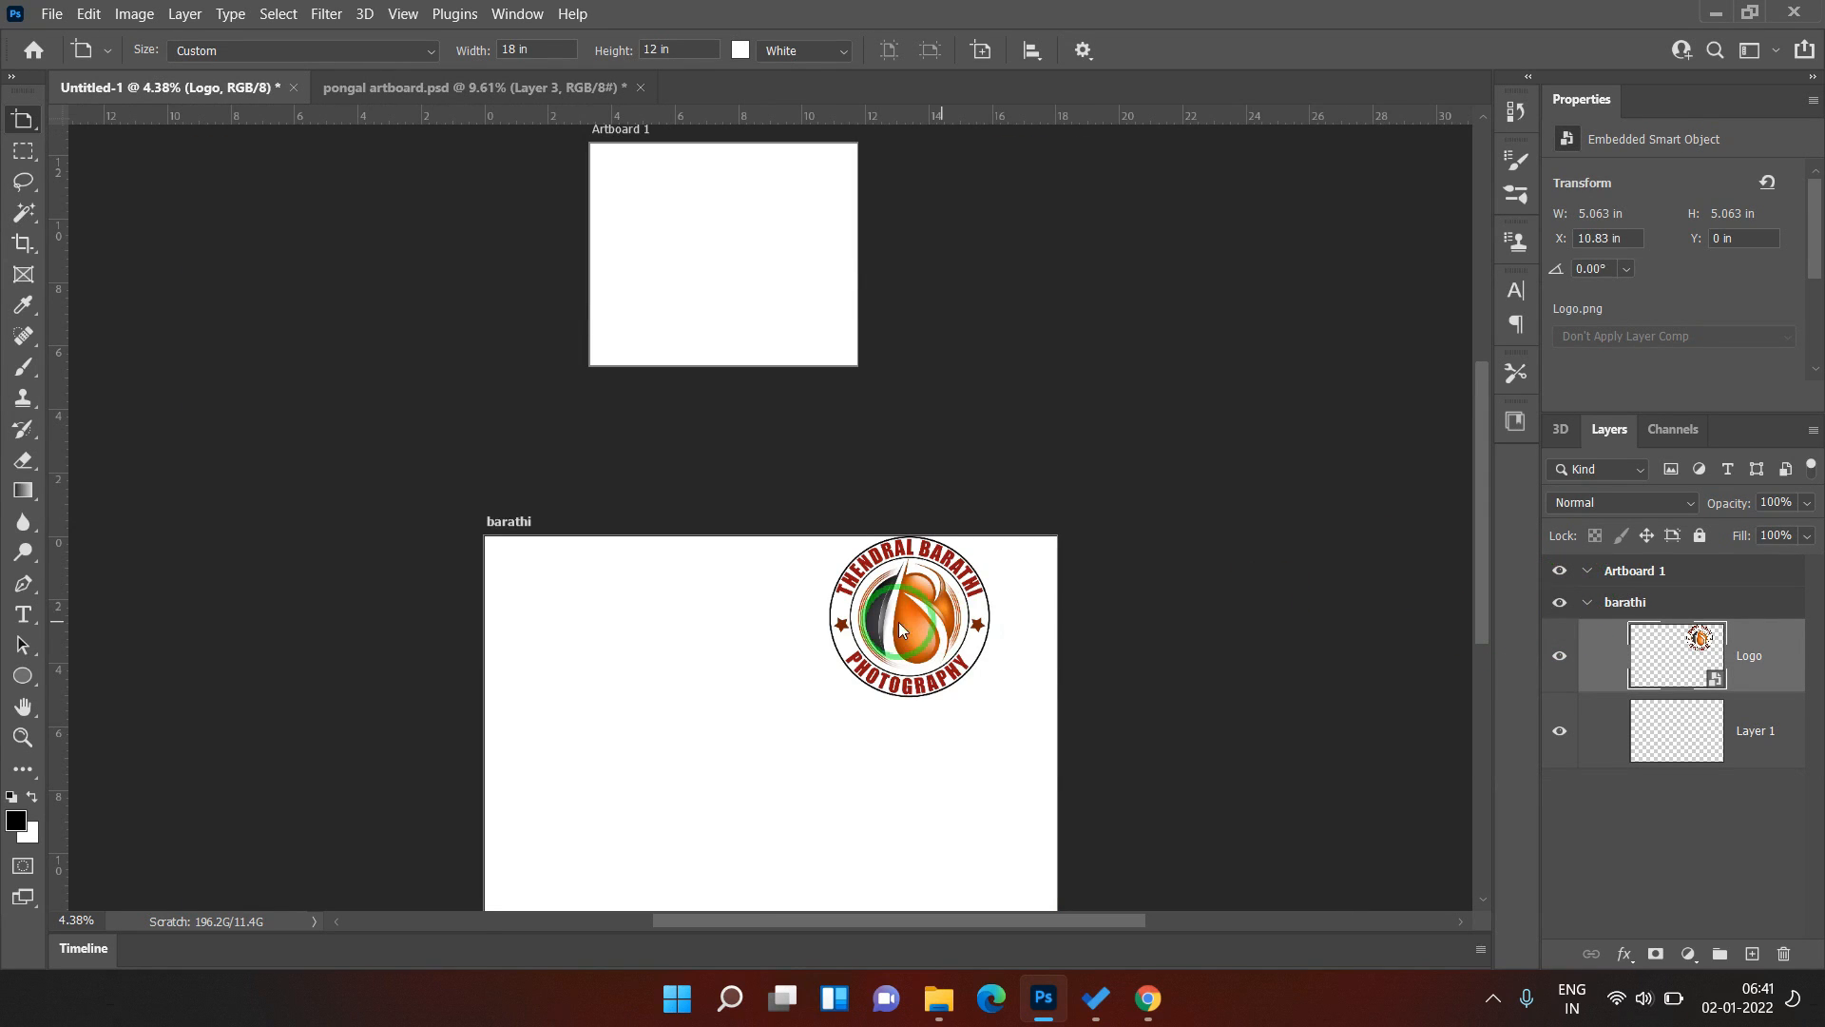
key(v)
drag(924, 658, 831, 316)
key(z)
drag(819, 305, 919, 579)
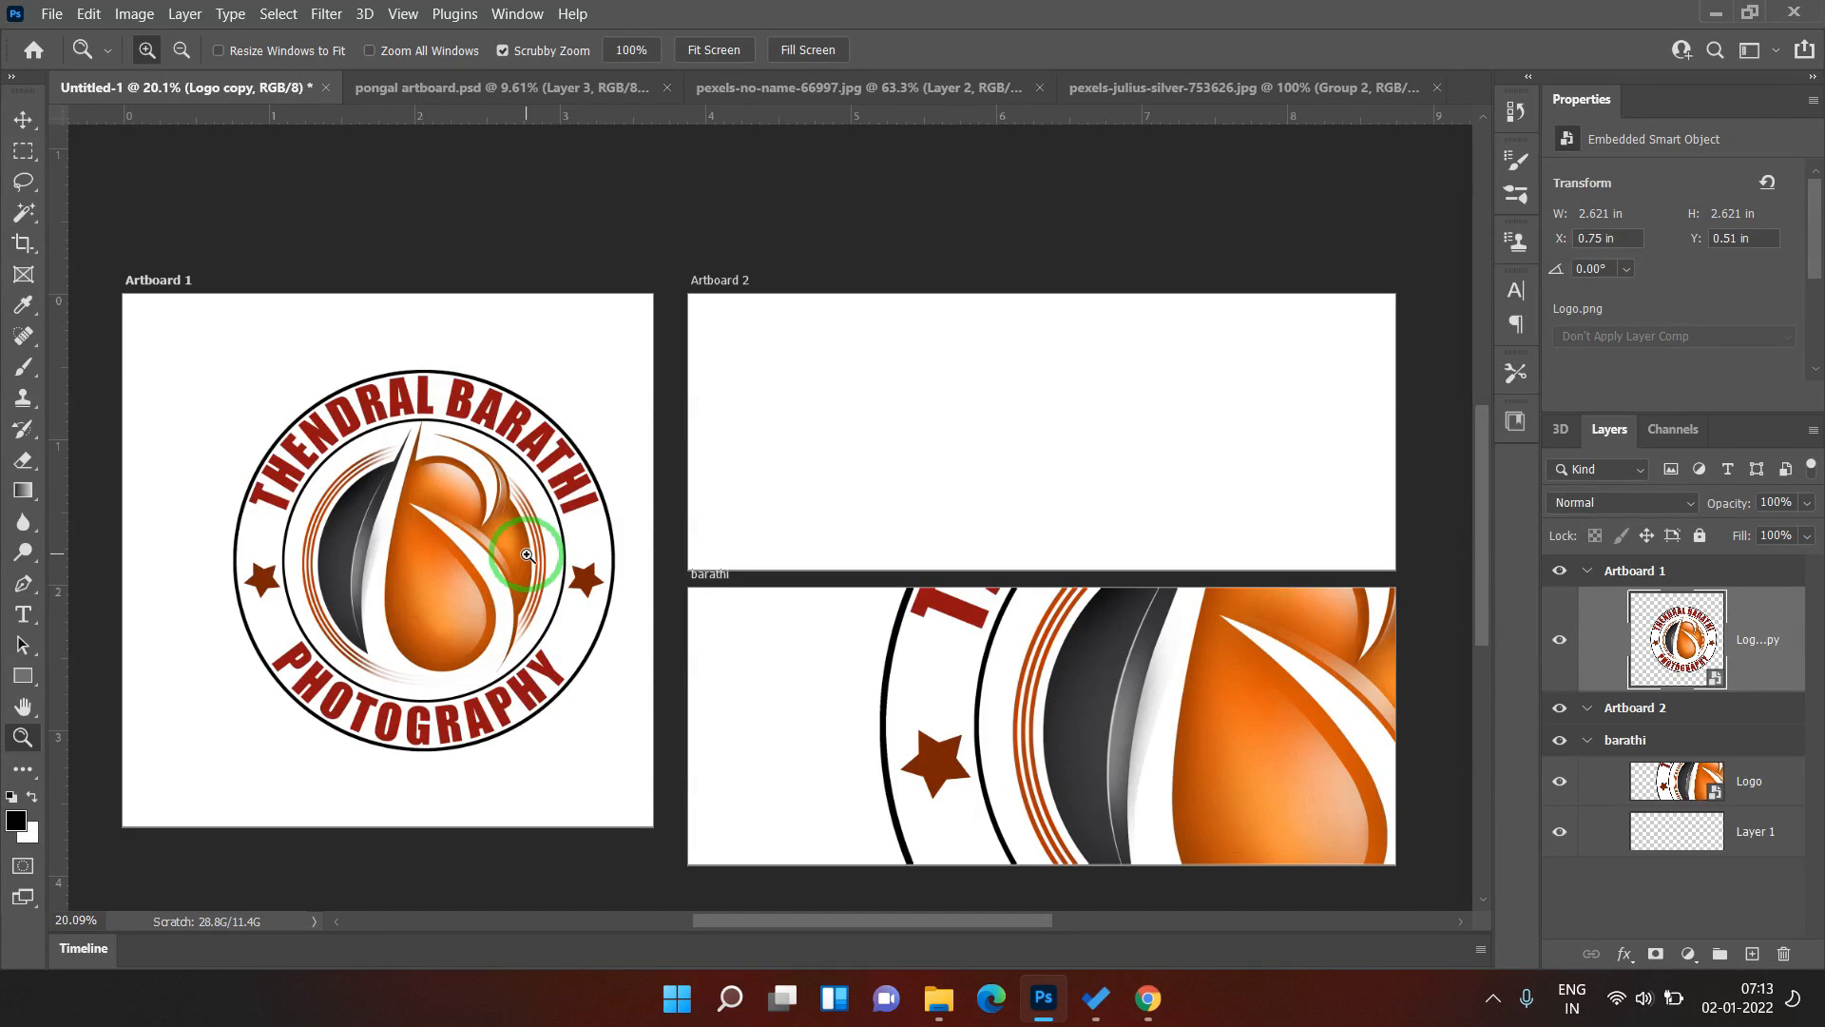
- Switch to the pexels-julius-silver-753626.jpg document, show its clipped background copy and Layer 1, and hide the Background layer
click(1127, 87)
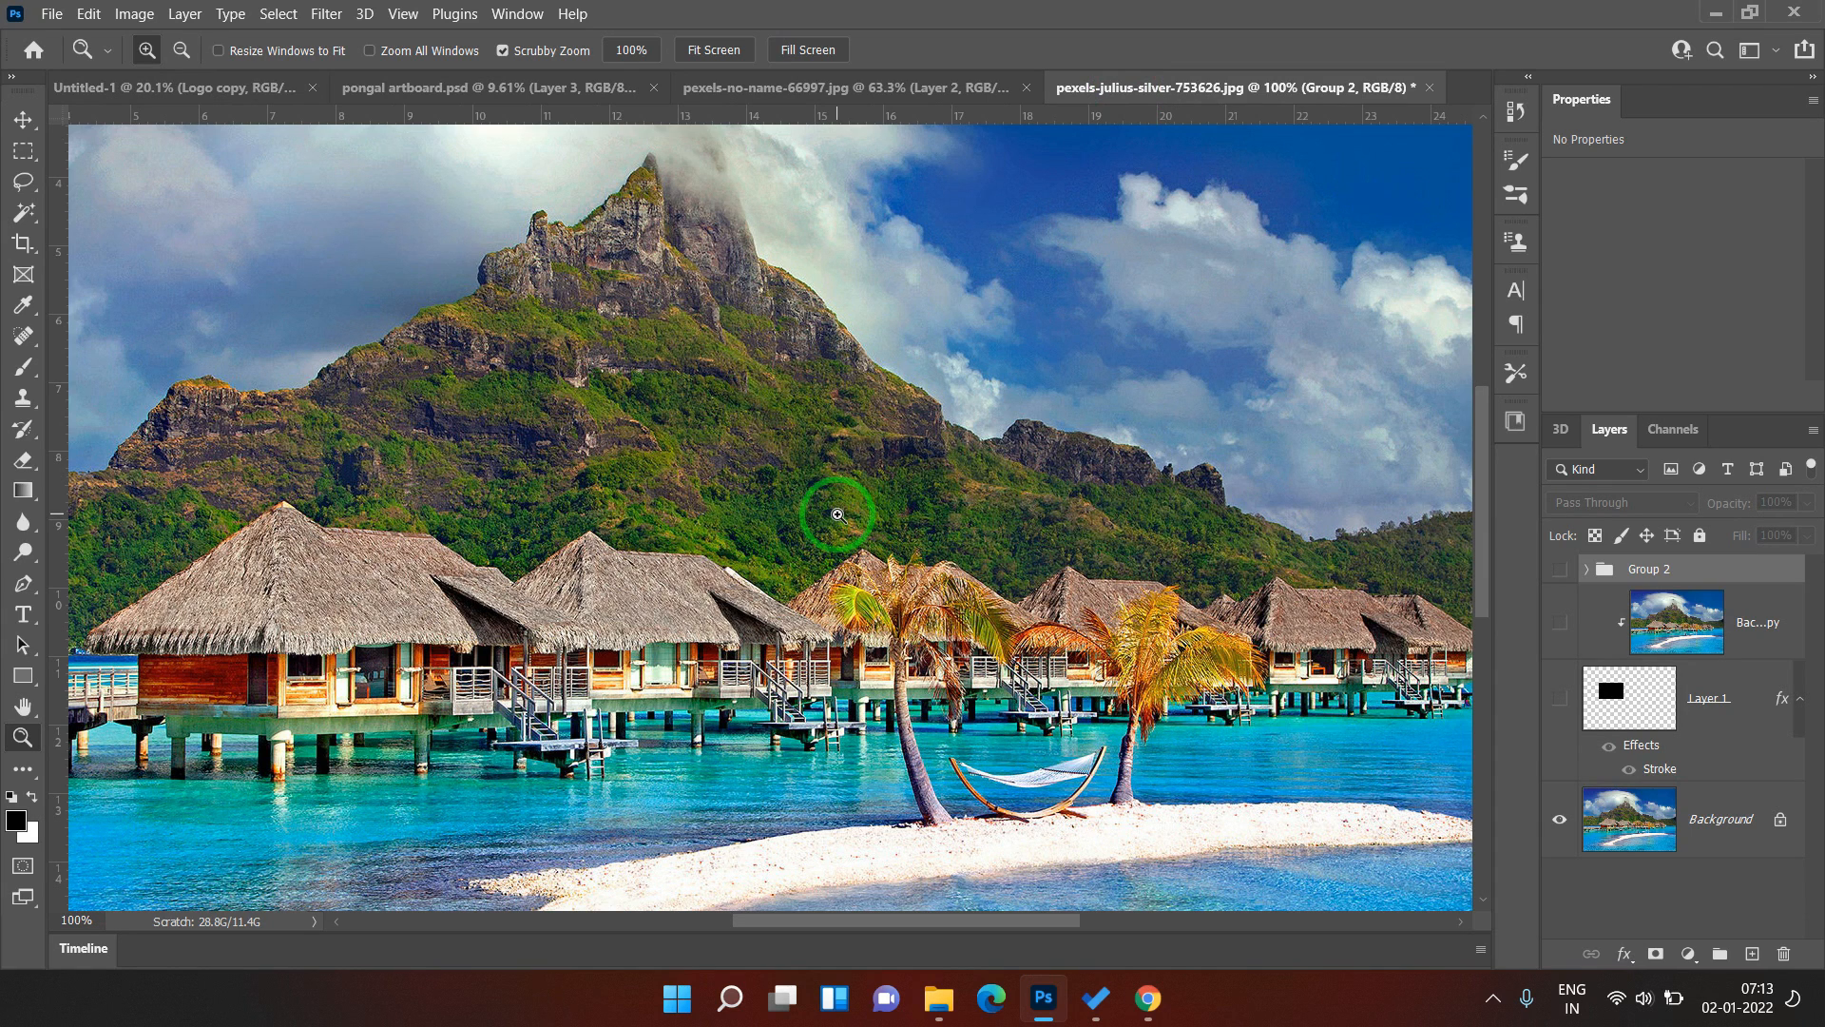
drag(1559, 623, 1565, 702)
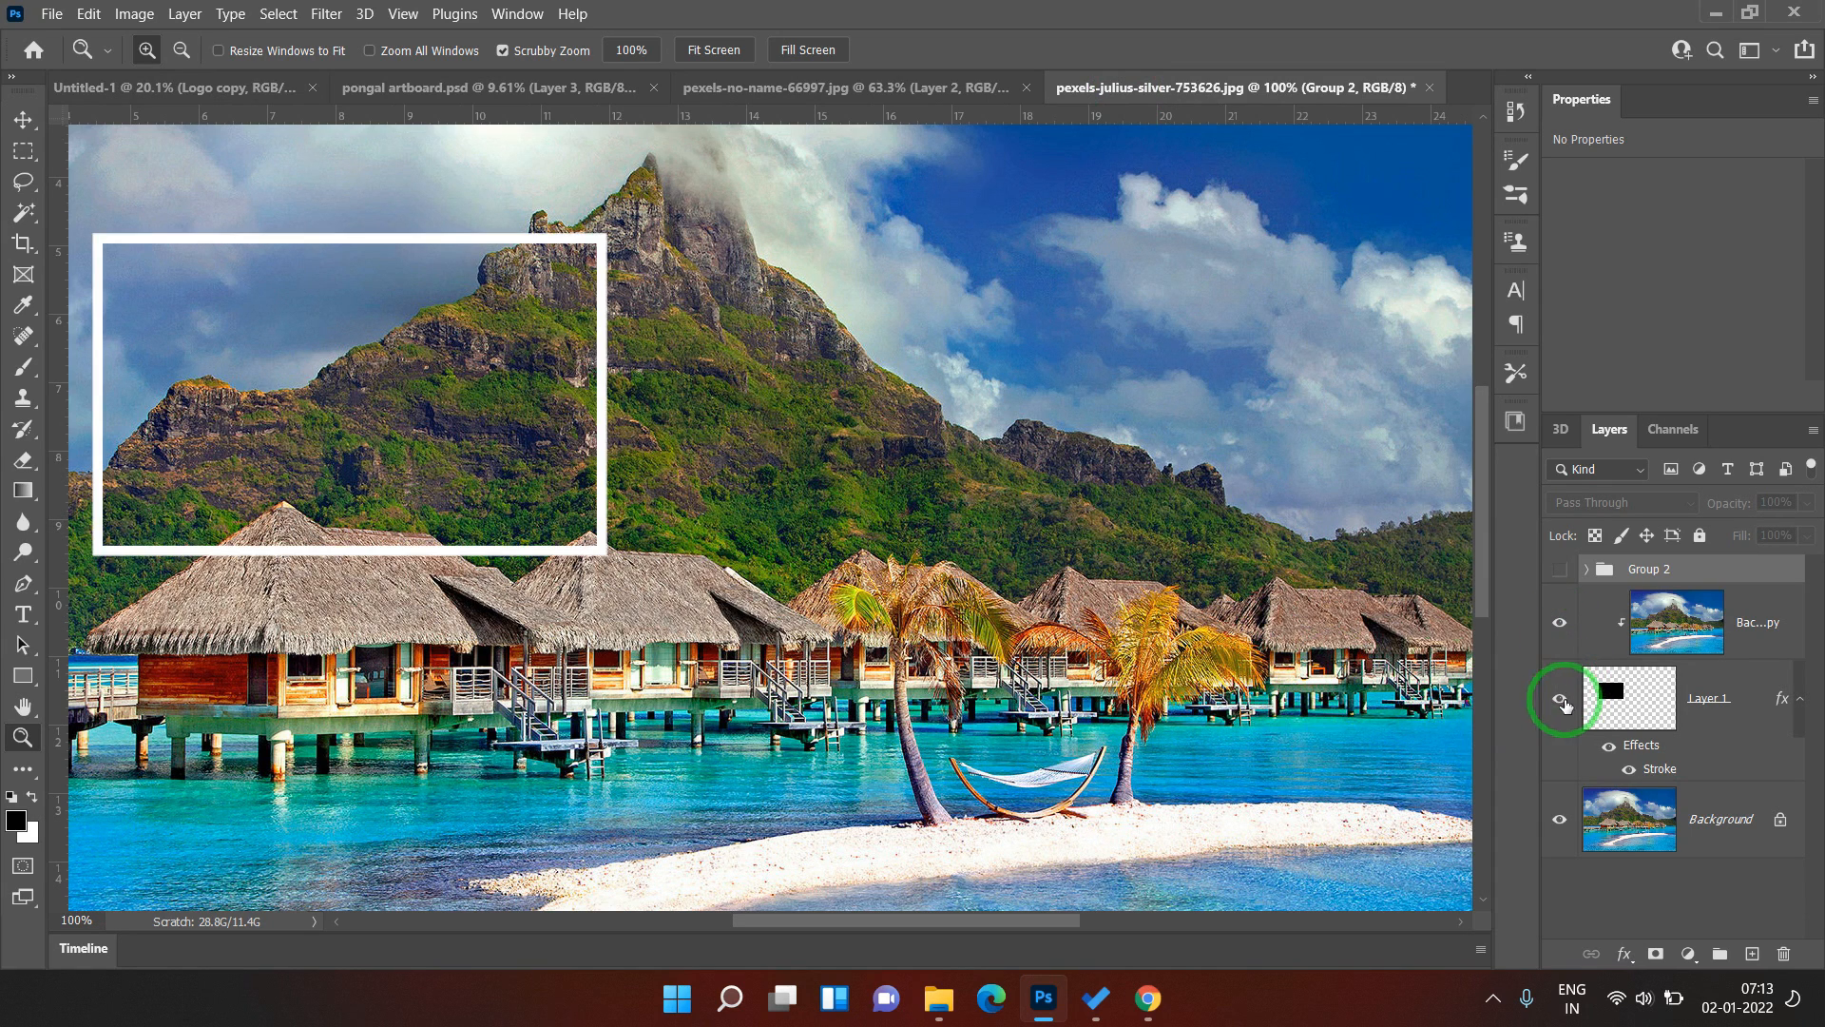
click(1559, 819)
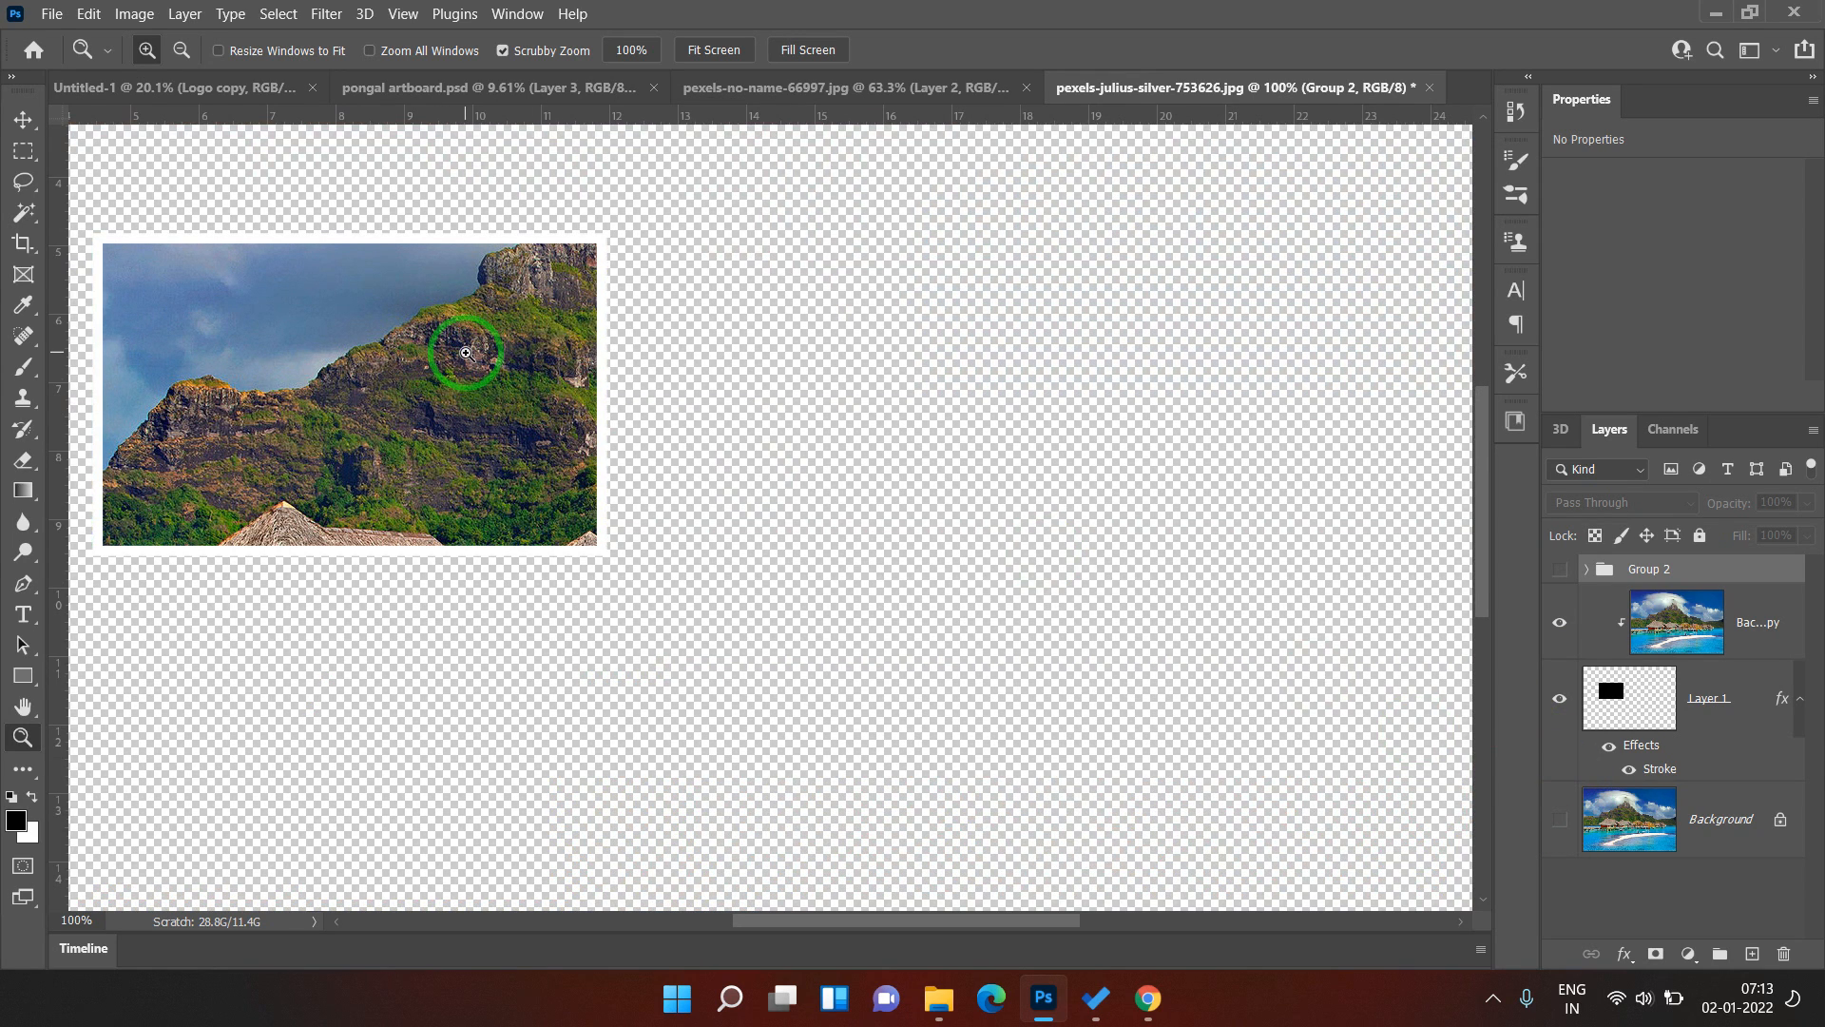
key(v)
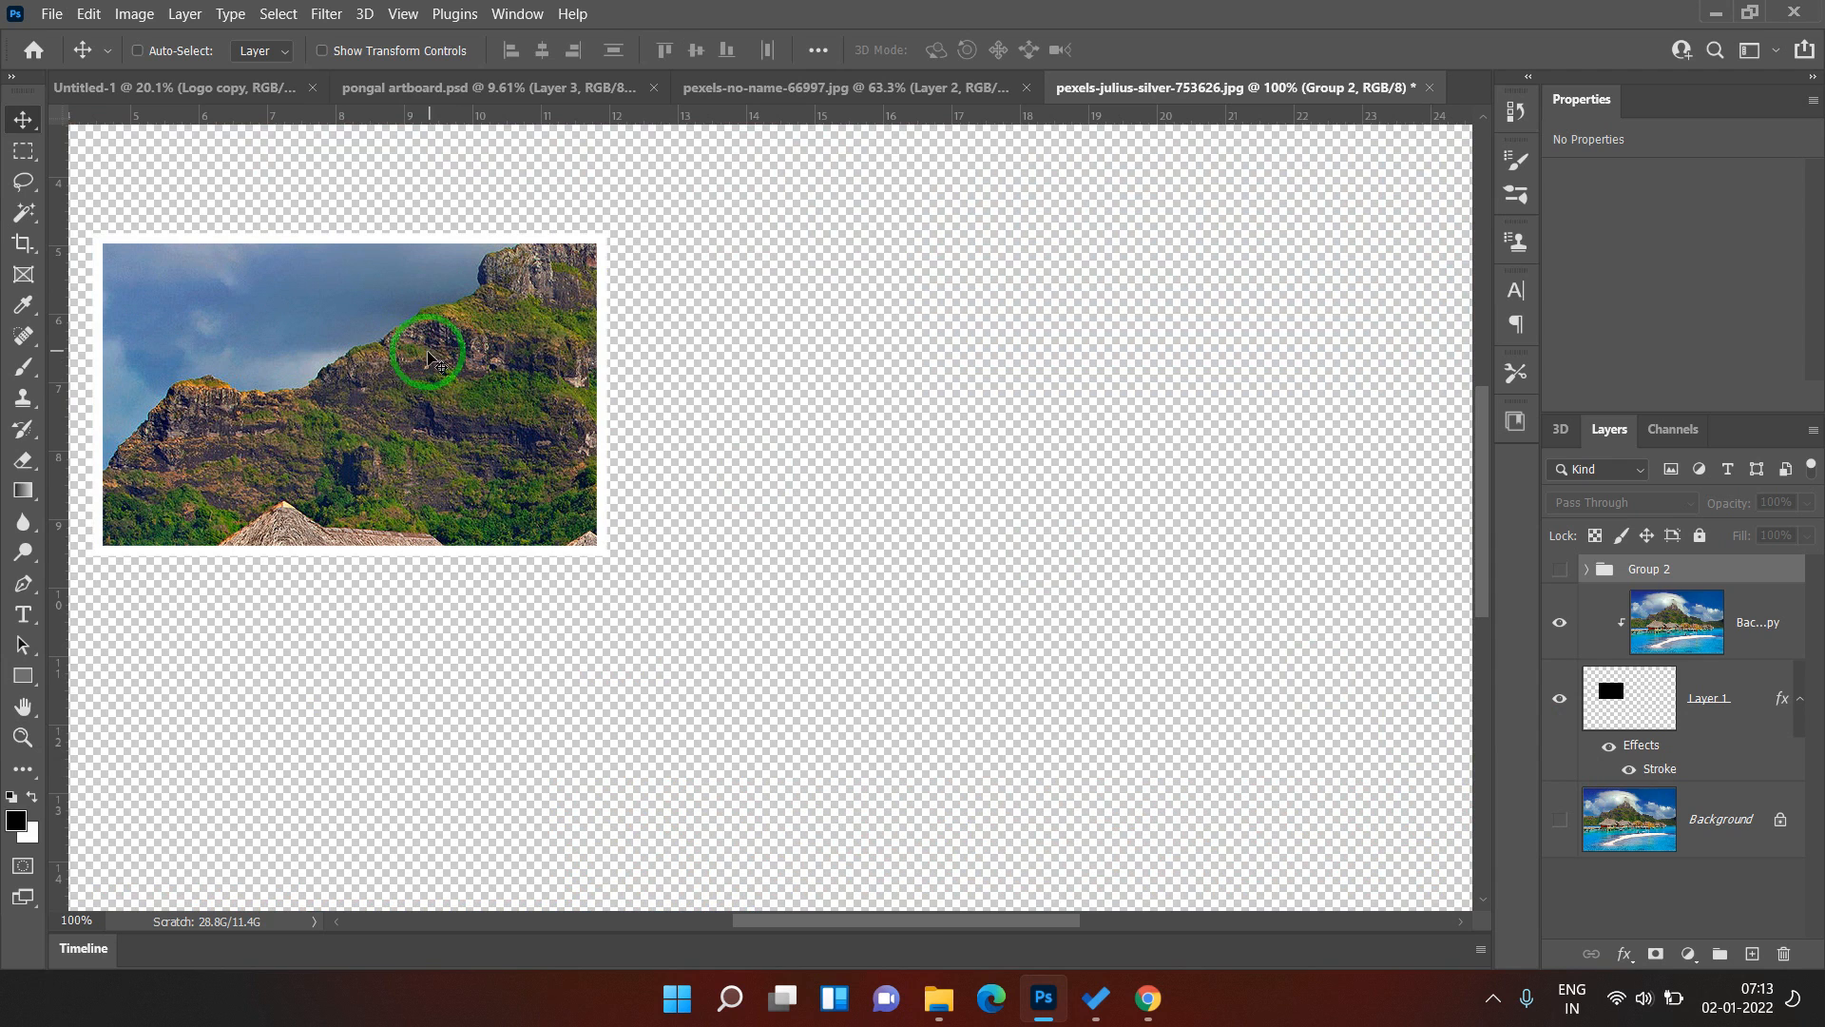
- Move the Layer 1 clipping frame up and to the right to about X 6.36 in, Y 3.79 in
click(1723, 703)
drag(439, 399, 525, 371)
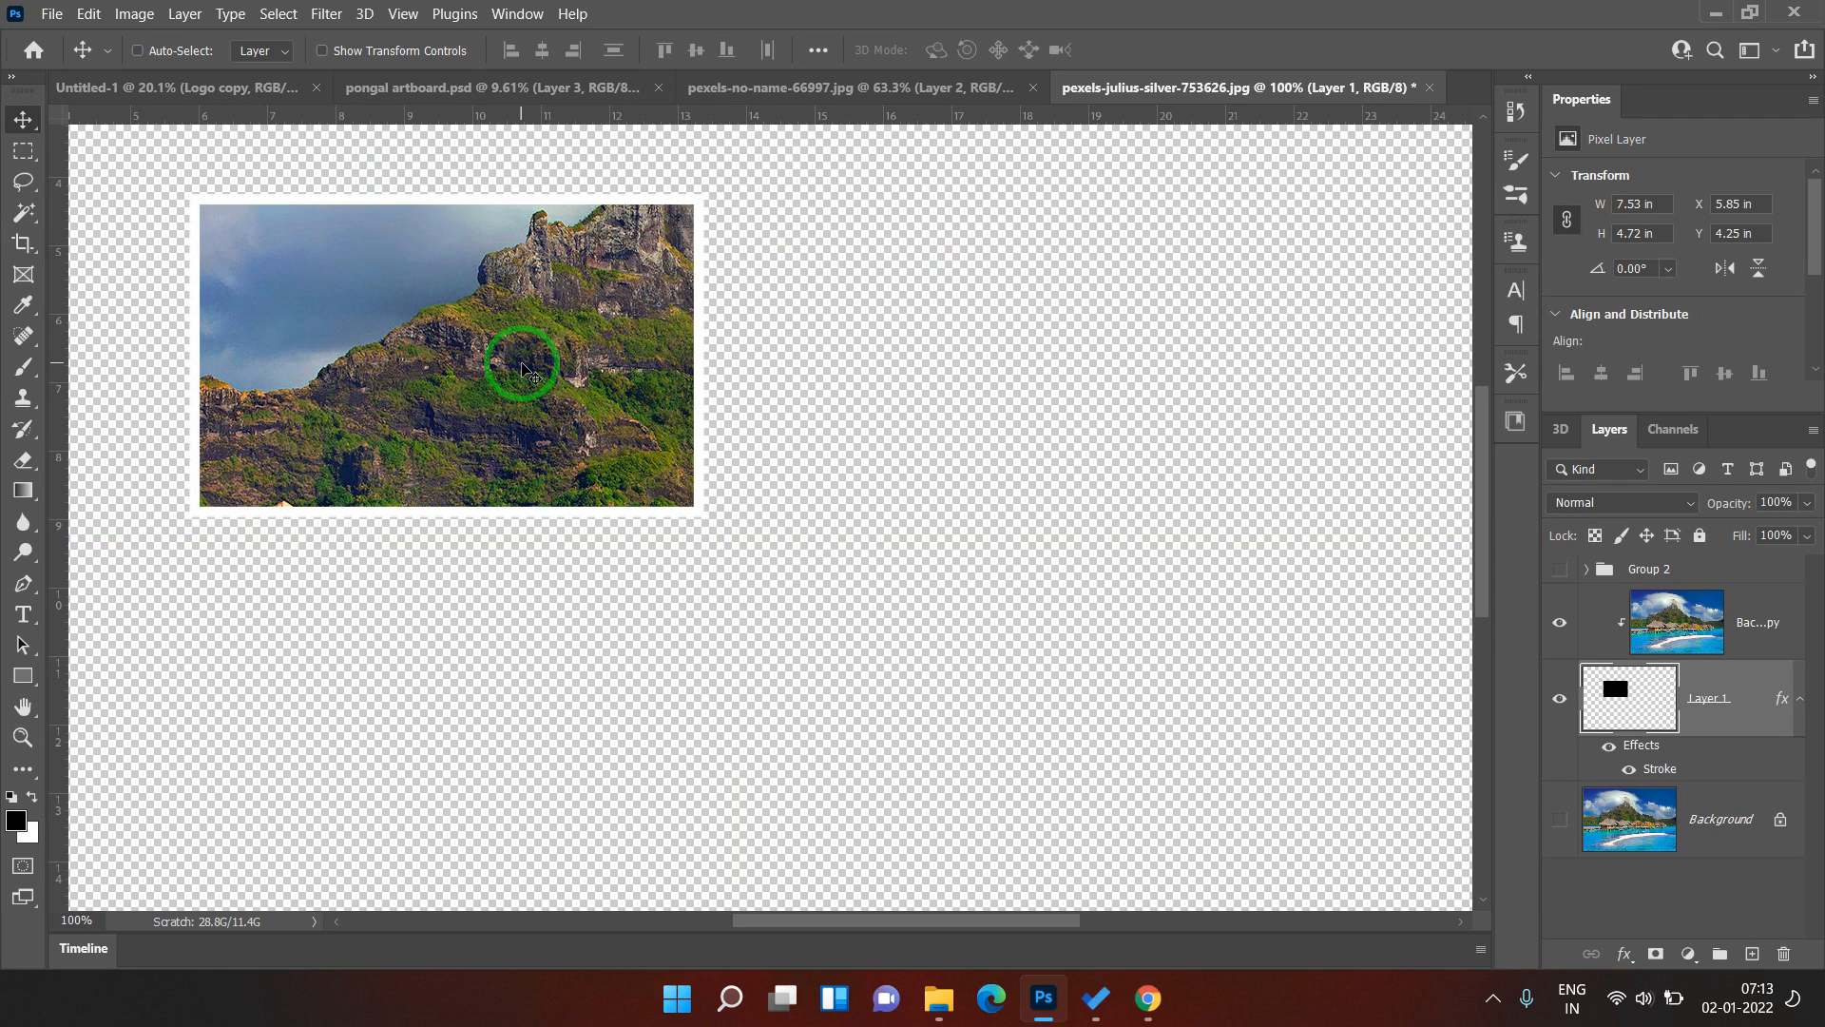
drag(525, 371, 540, 326)
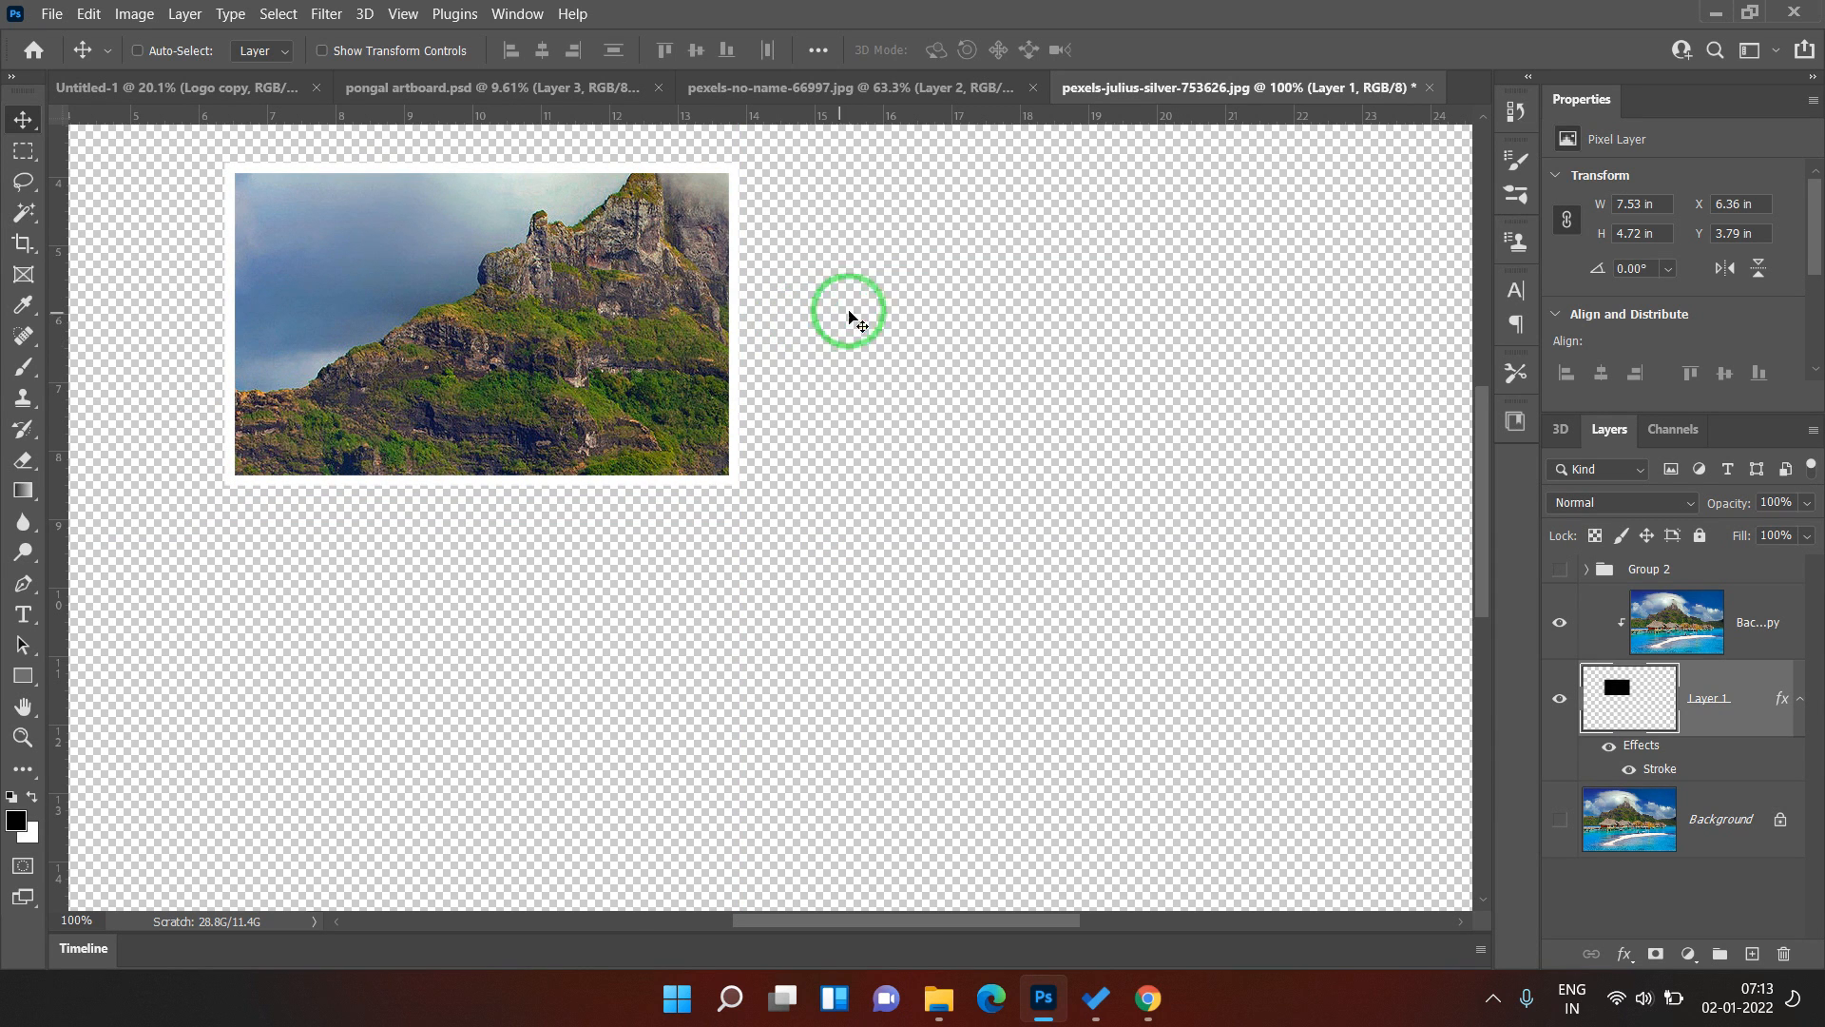
- Add a second clipping frame on Layer 1, a rectangular selection about 5.97 × 4.65 in beside the first, filled with the foreground color
key(m)
drag(840, 175, 1204, 490)
click(1250, 497)
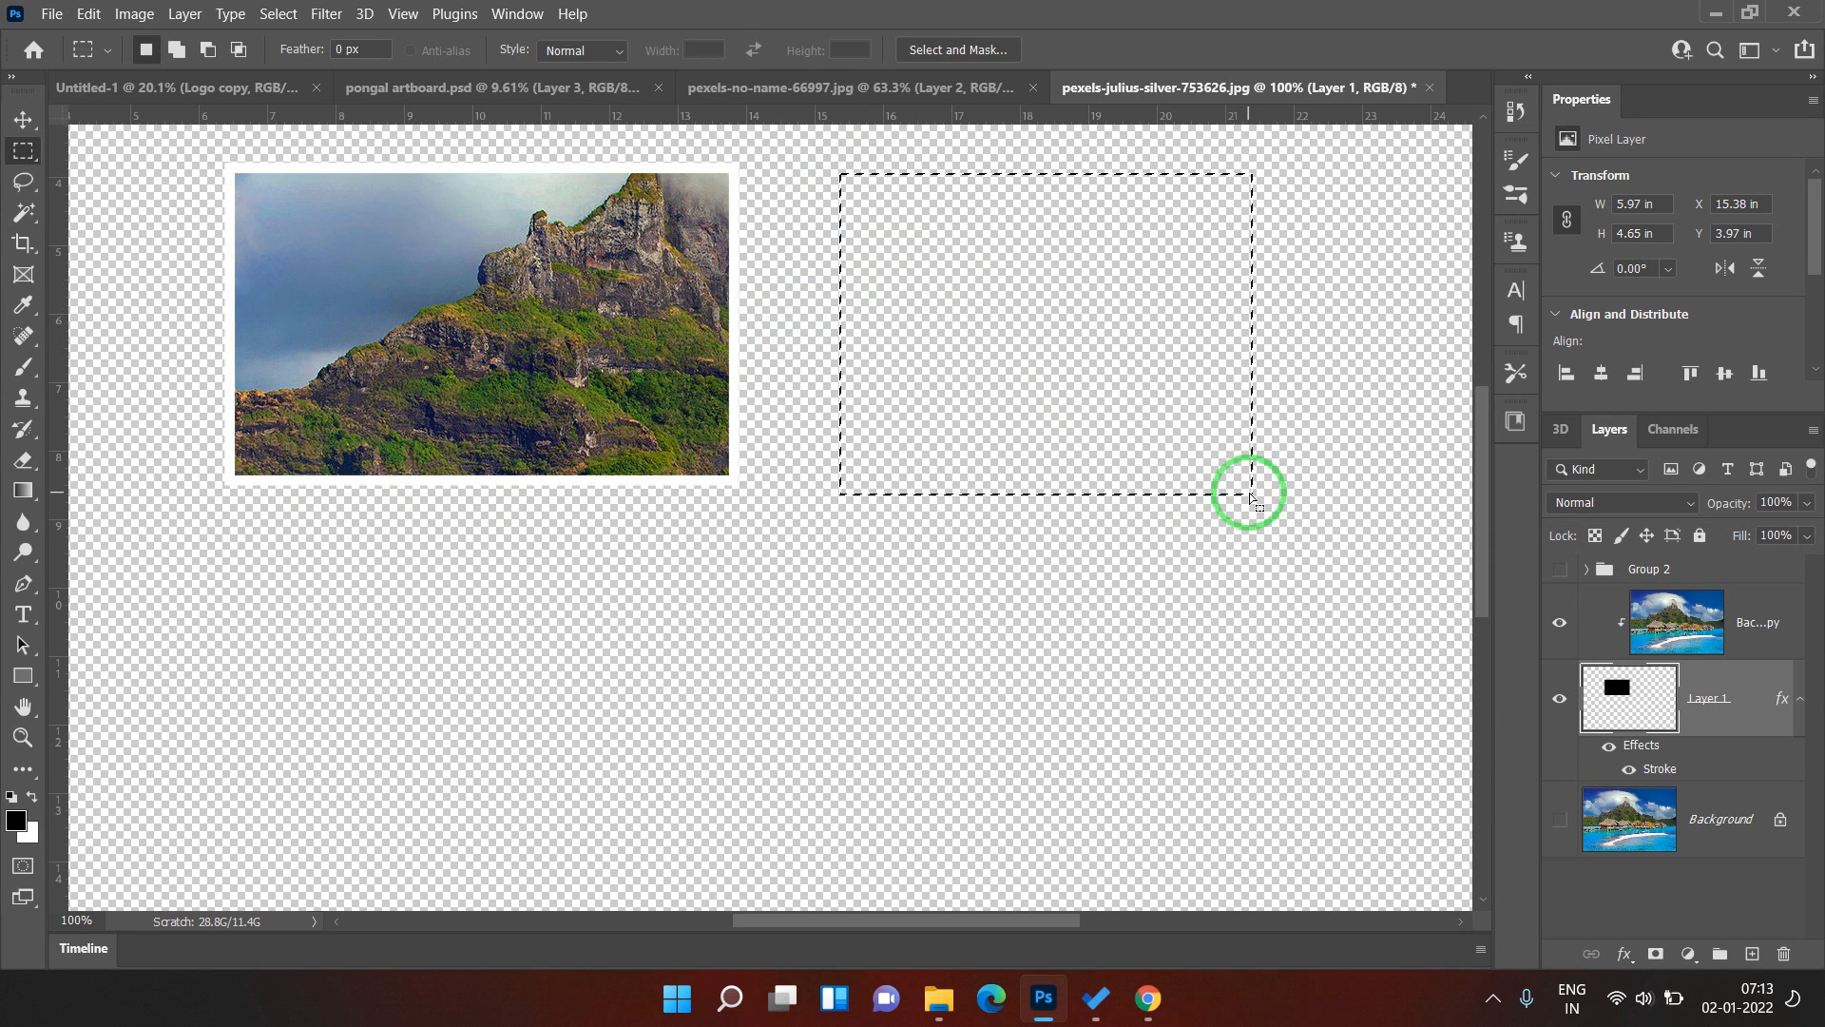
key(alt+BackSpace)
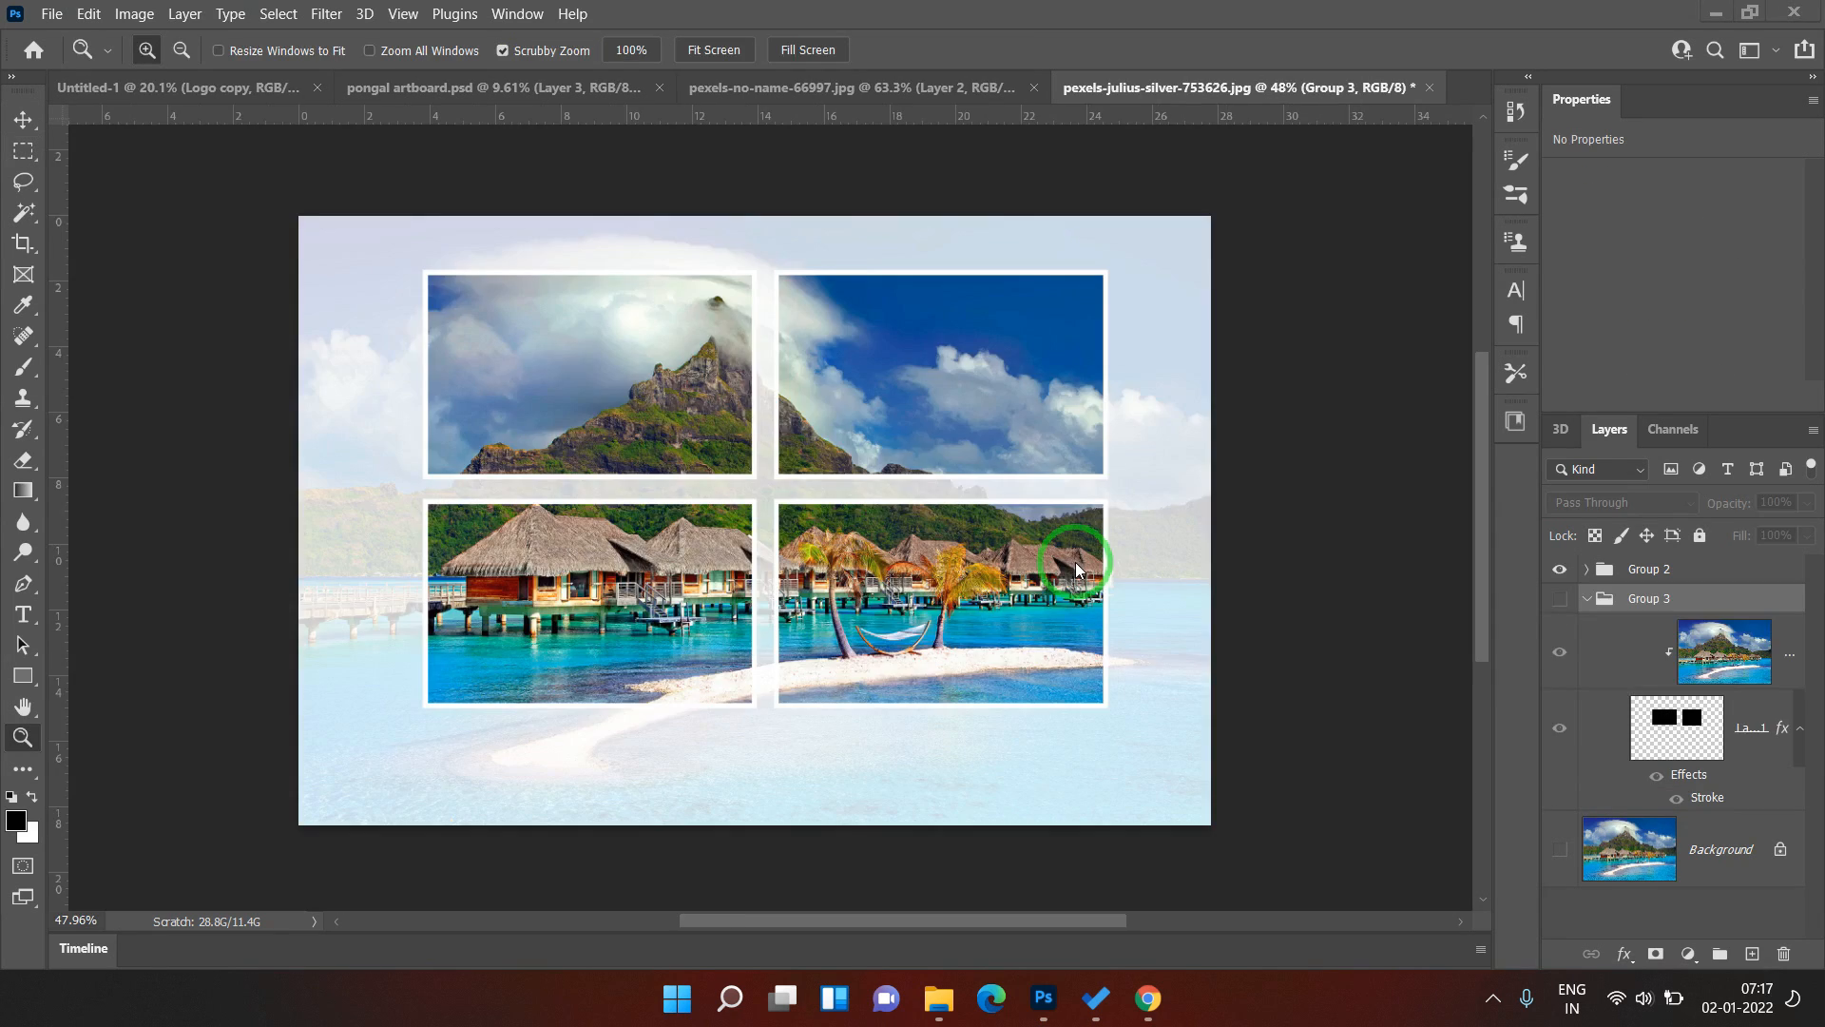
- Expand Group 2, select the frame layer in Group 1 copy 3, and move it to about X 21.25 in, Y 13.46 in
click(788, 521)
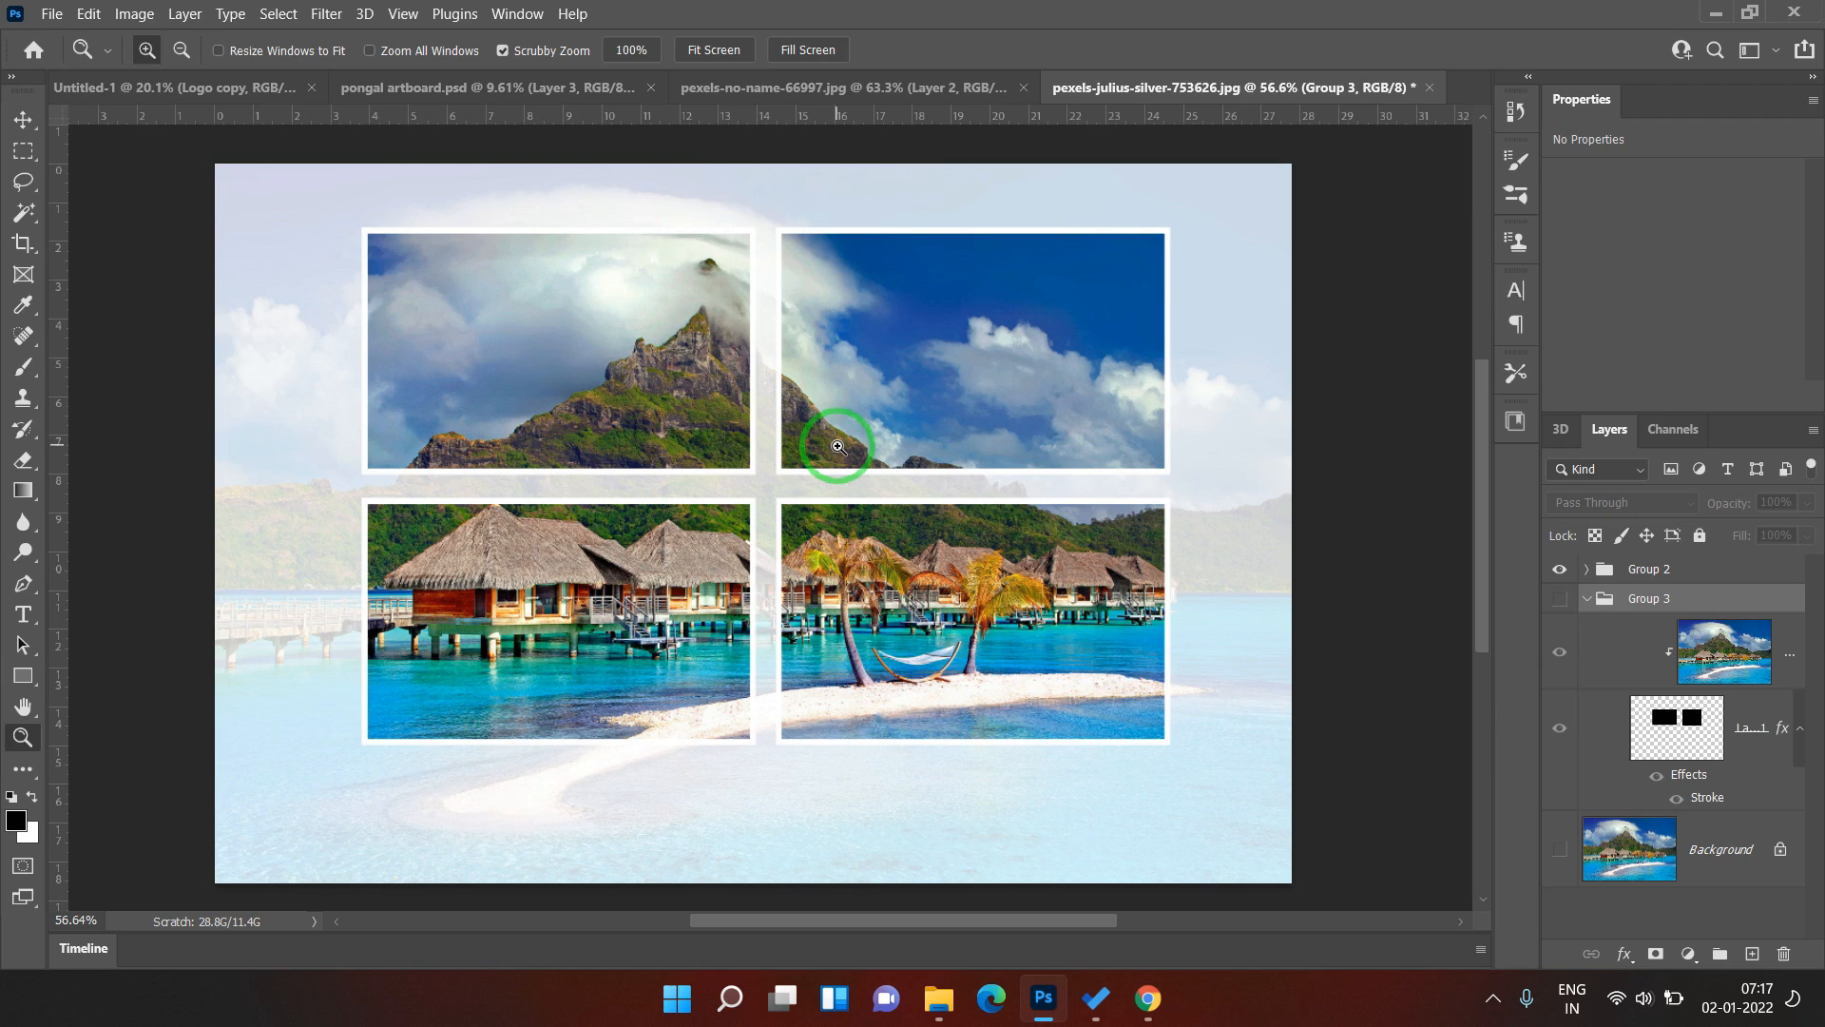
drag(596, 402, 670, 476)
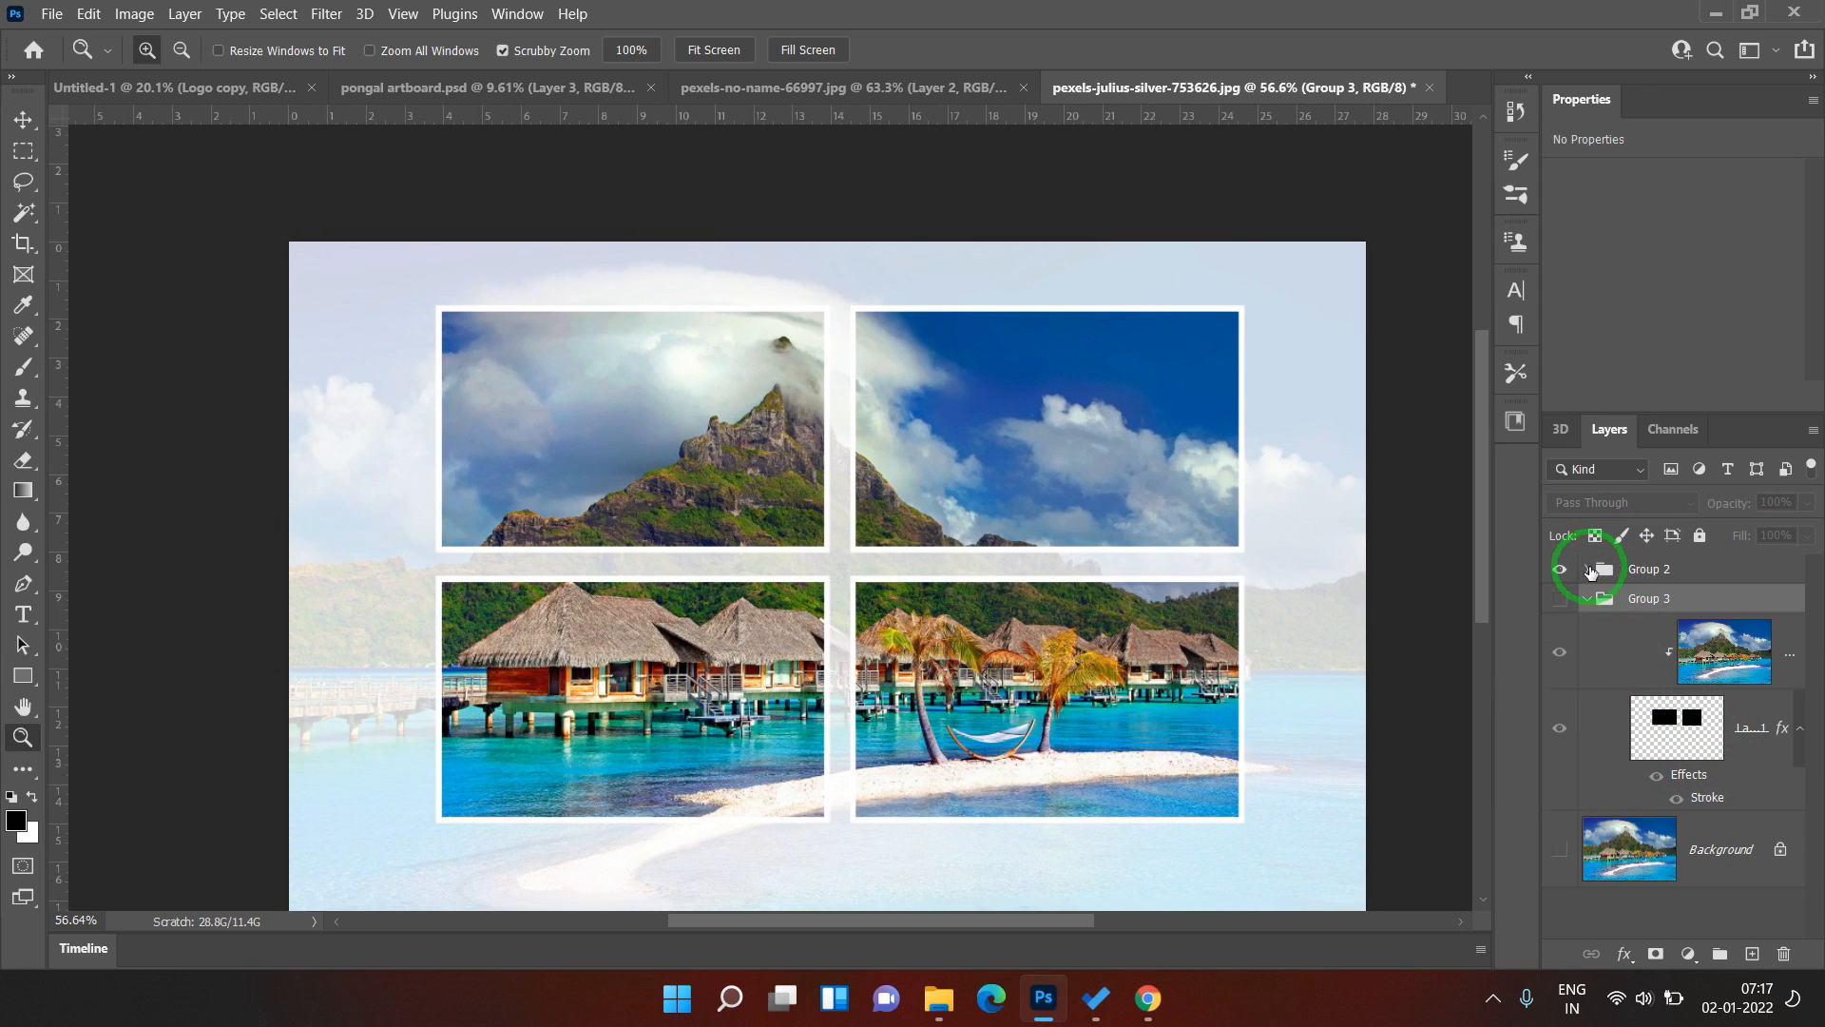
click(1589, 569)
click(1635, 598)
click(1723, 728)
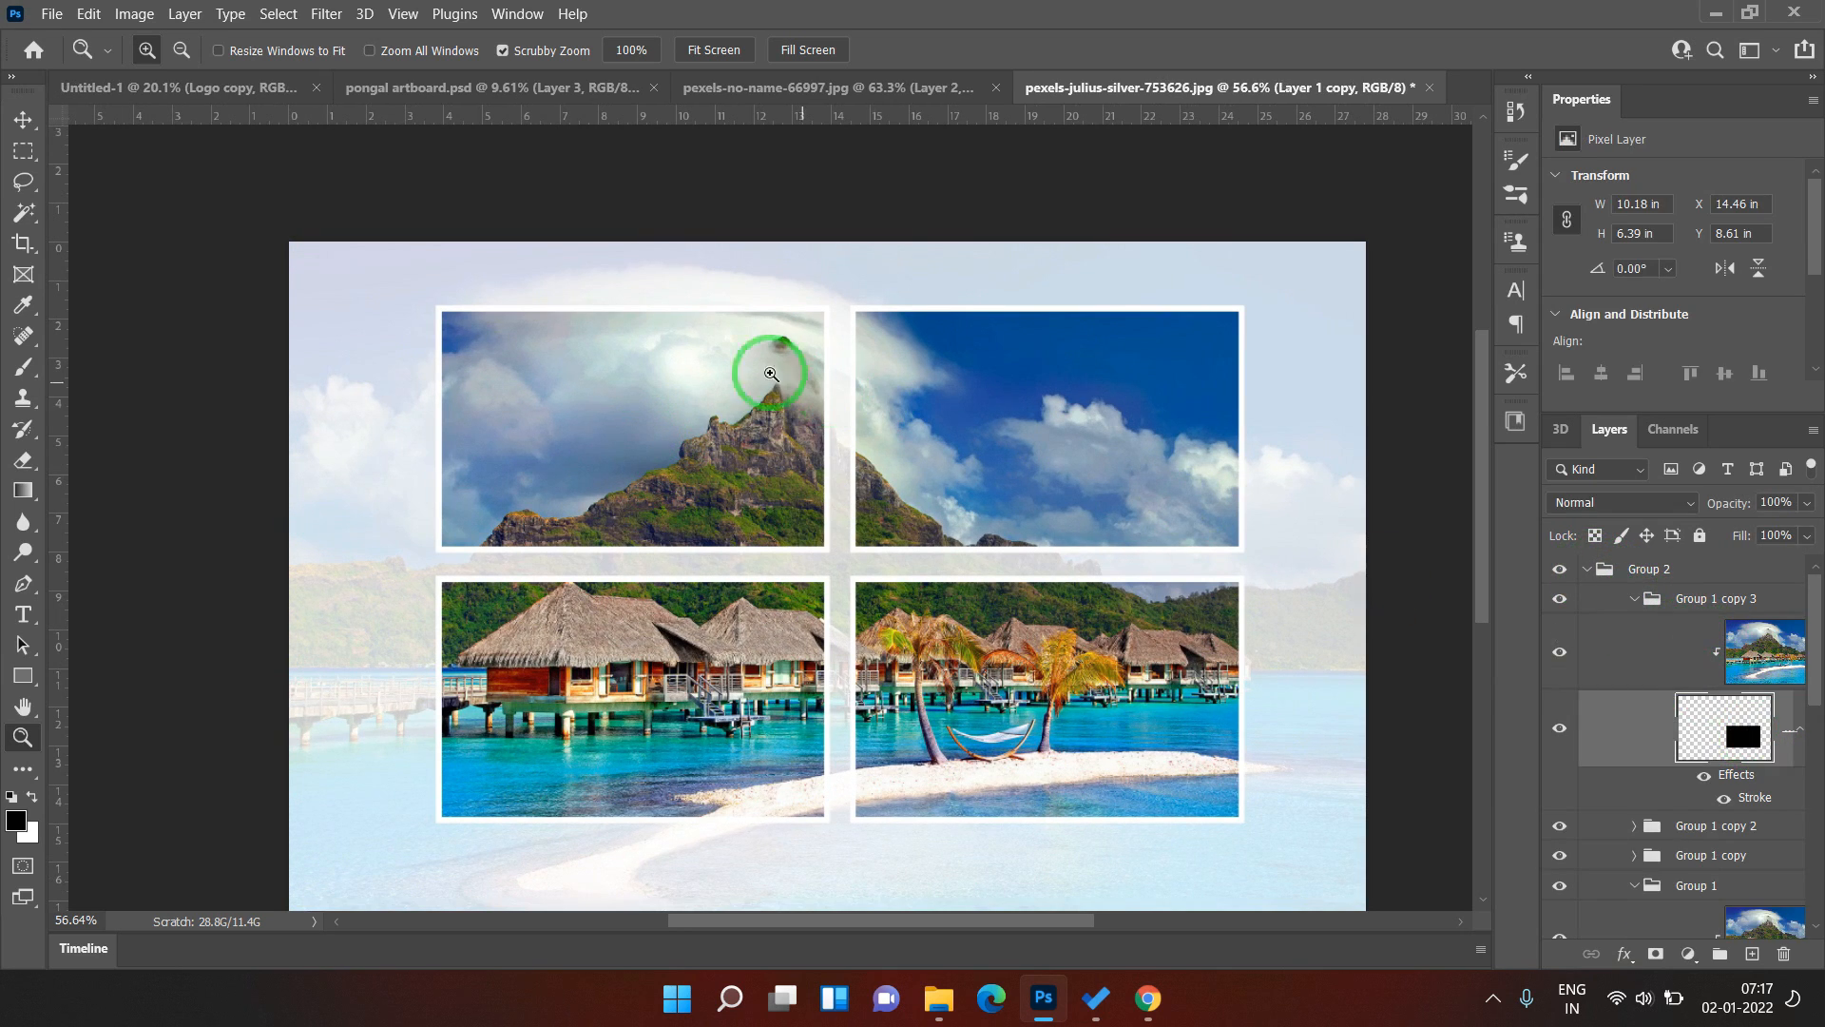
key(v)
drag(625, 417, 1133, 601)
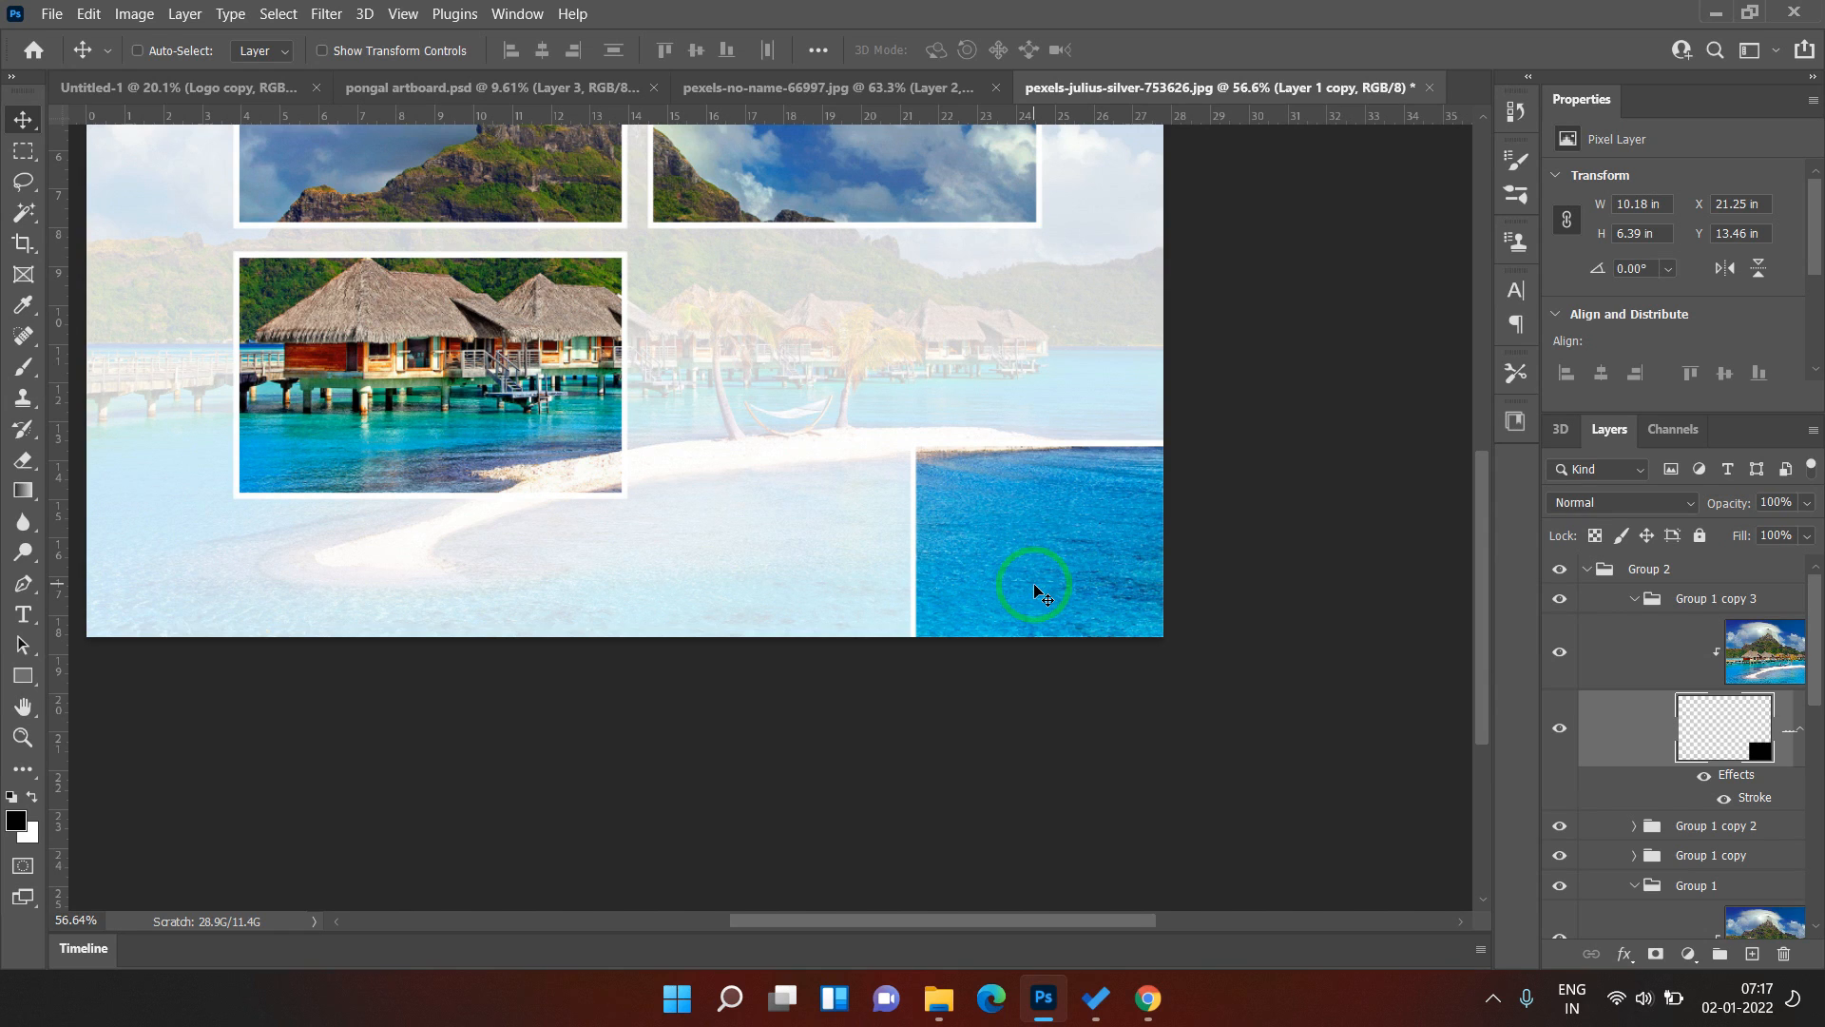
- Switch to the Untitled-1 document and check its canvas size without changing it
click(225, 87)
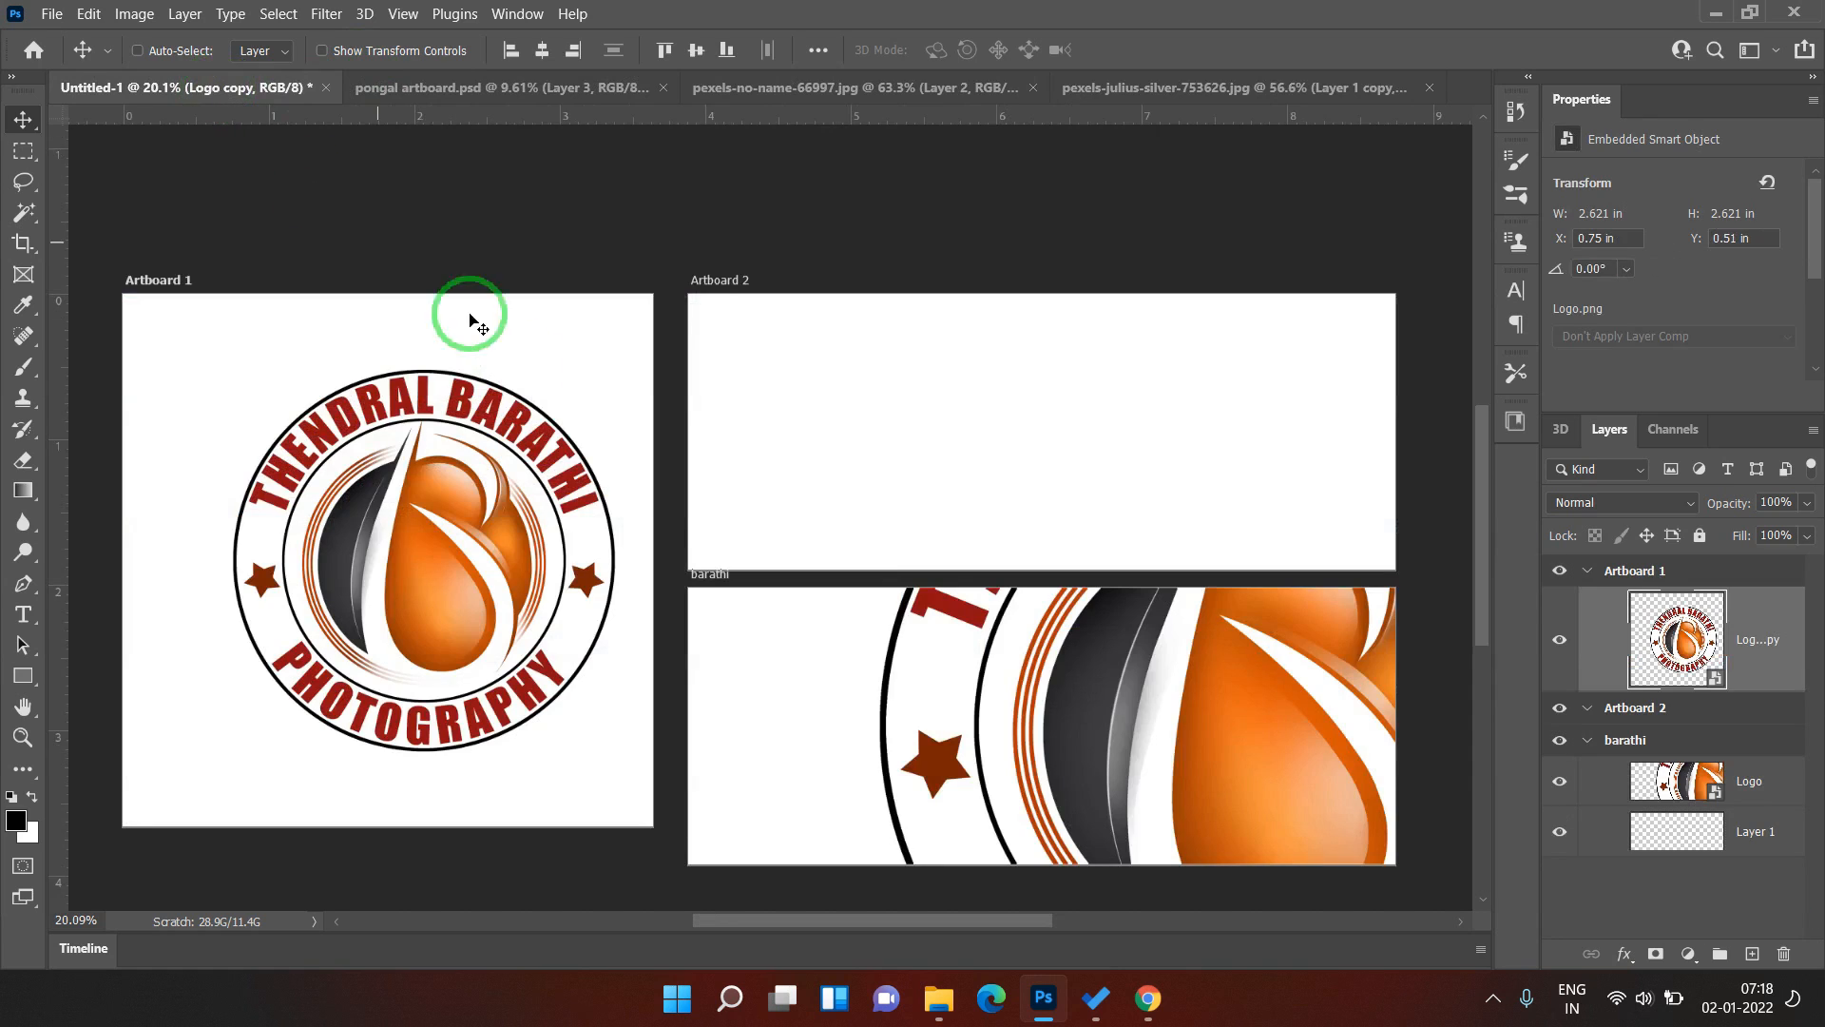
key(z)
drag(582, 482, 629, 508)
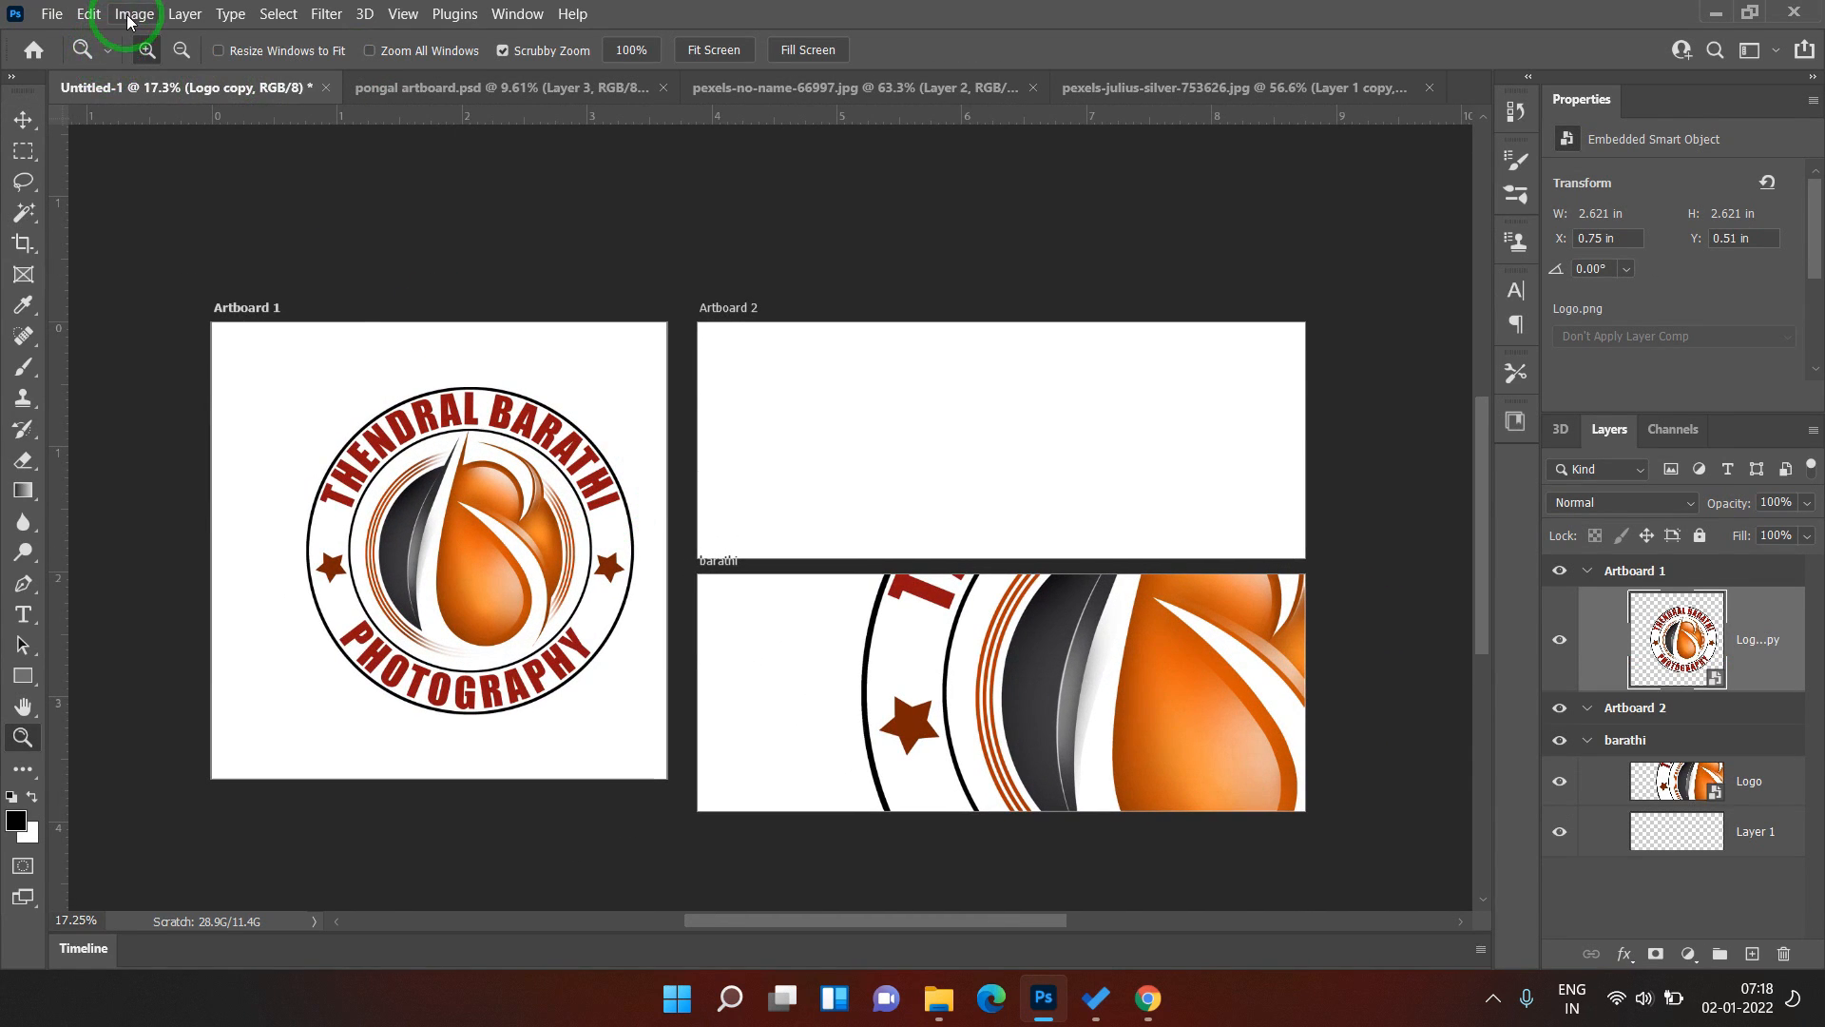
click(130, 16)
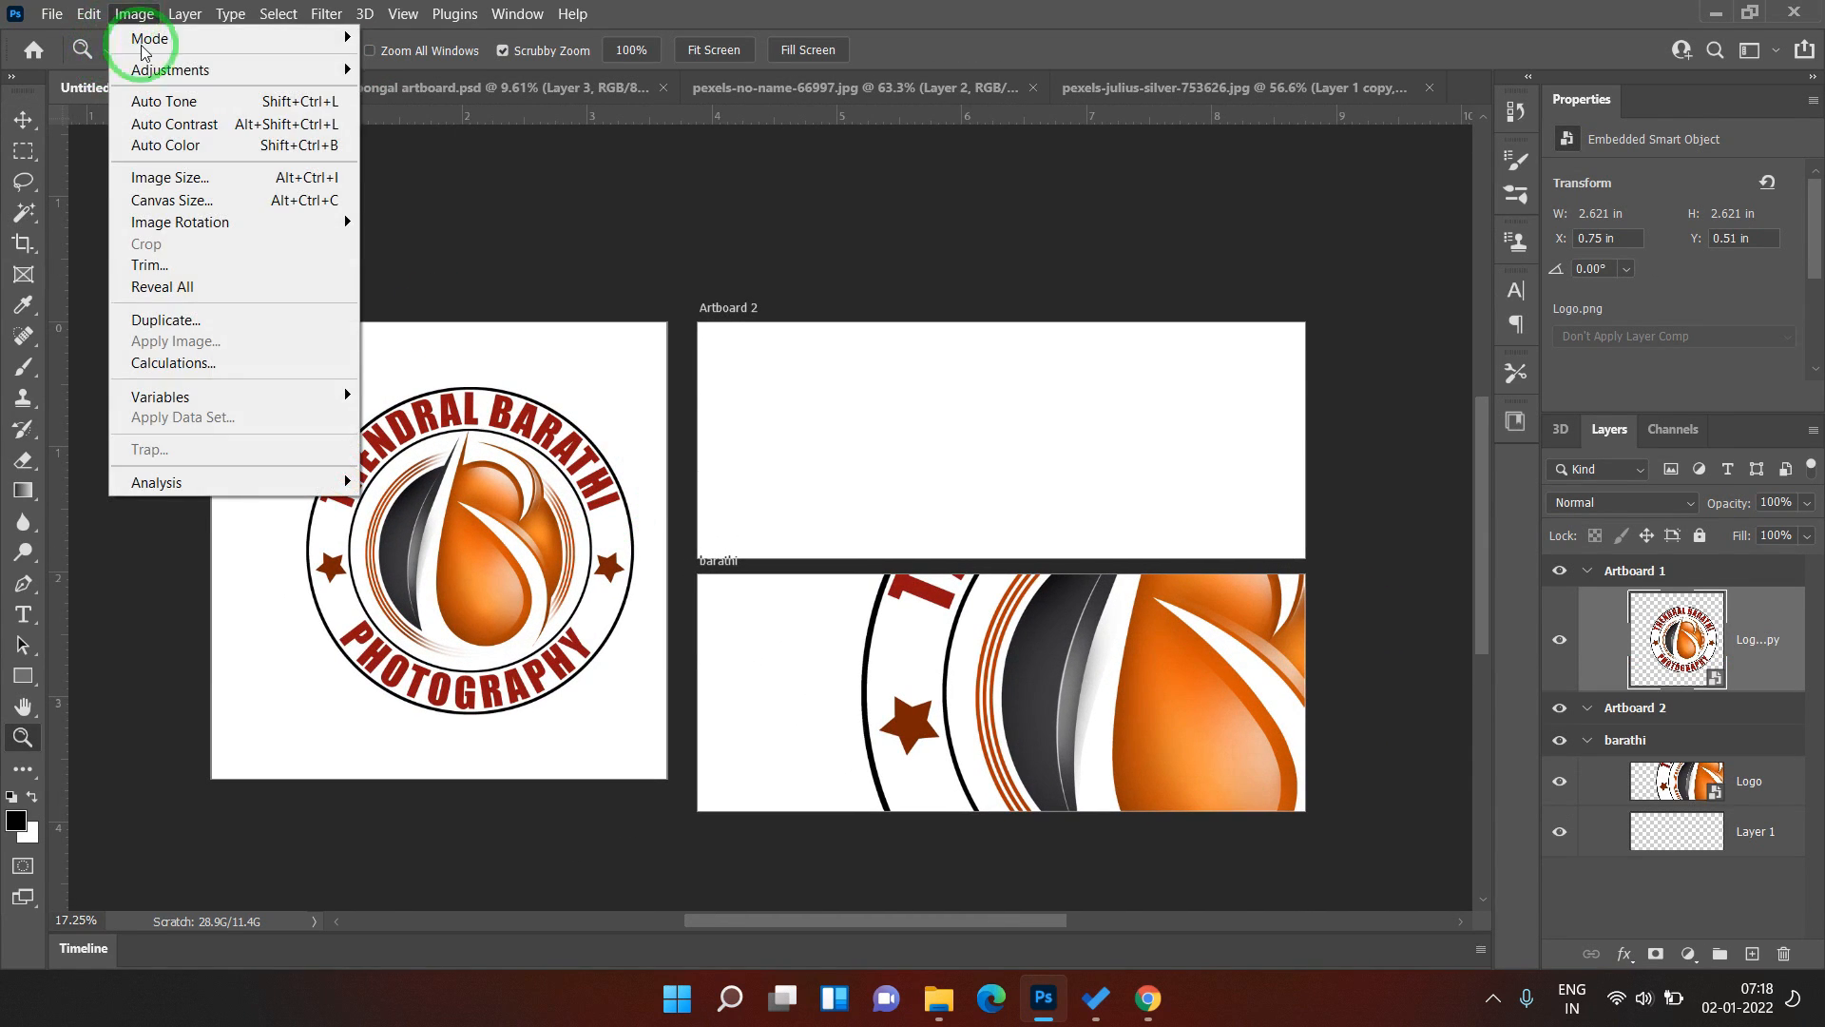
click(231, 203)
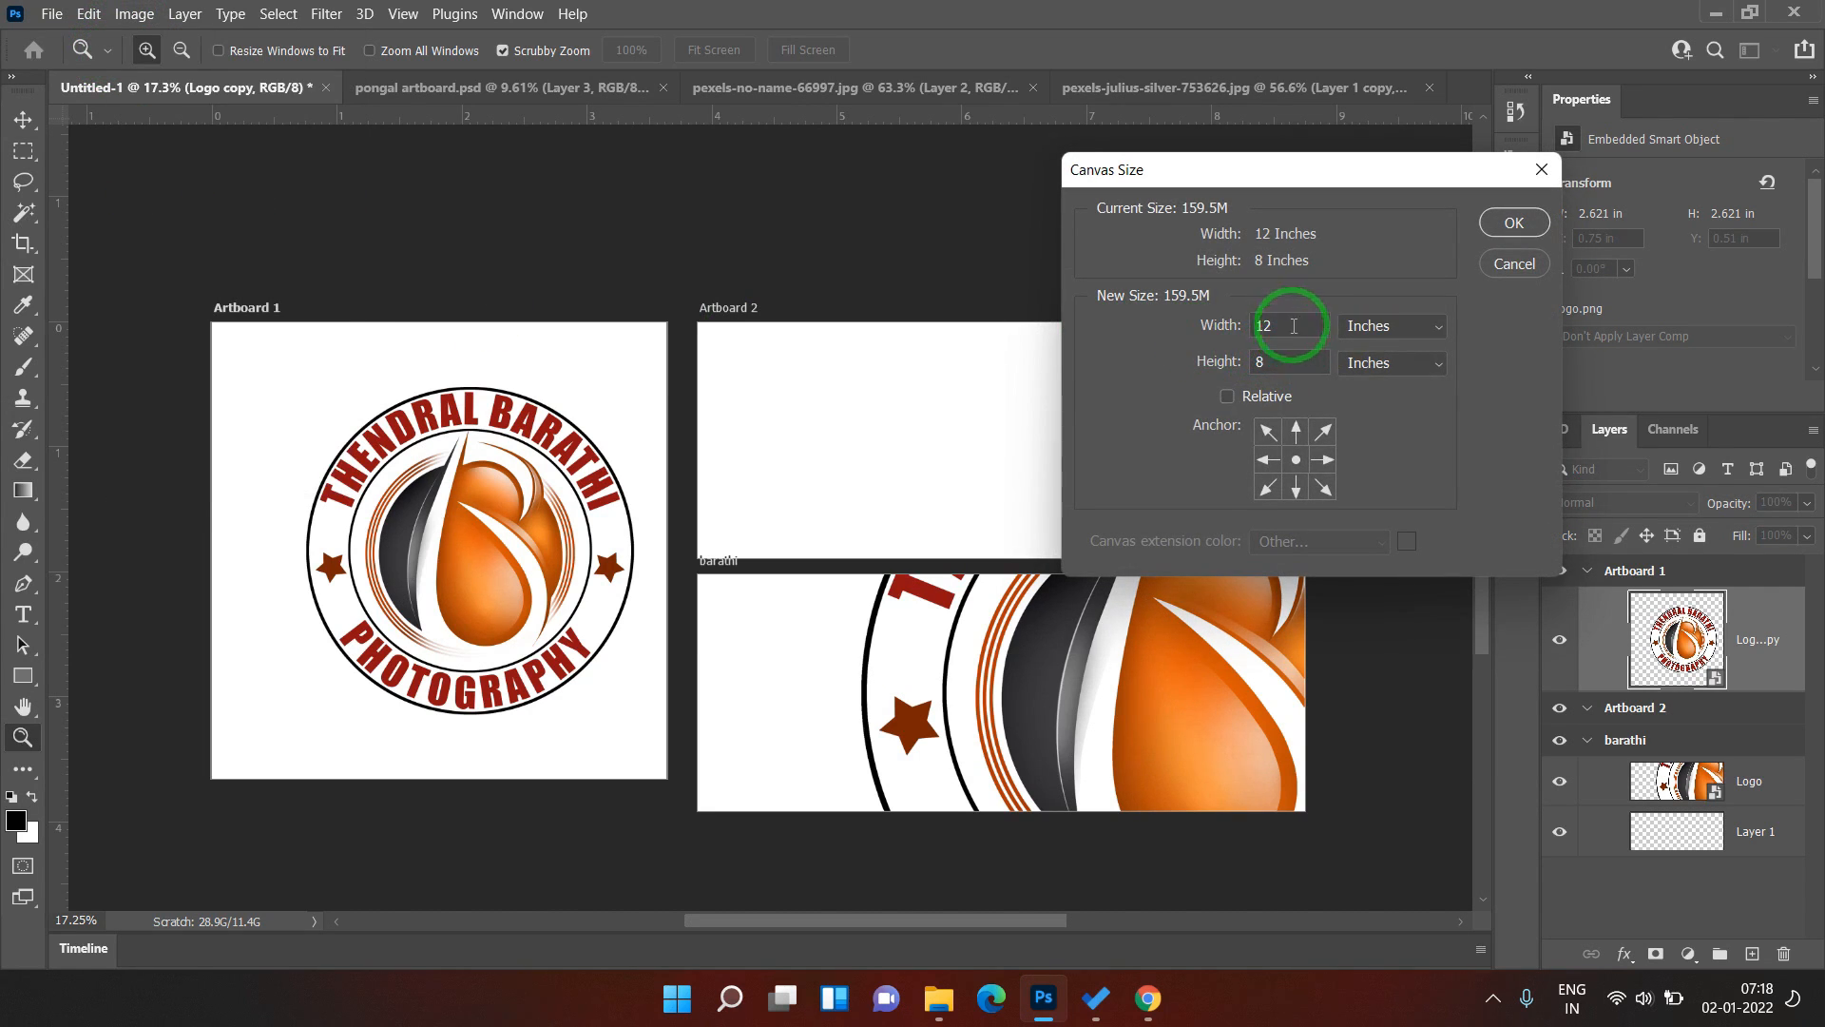
click(1515, 264)
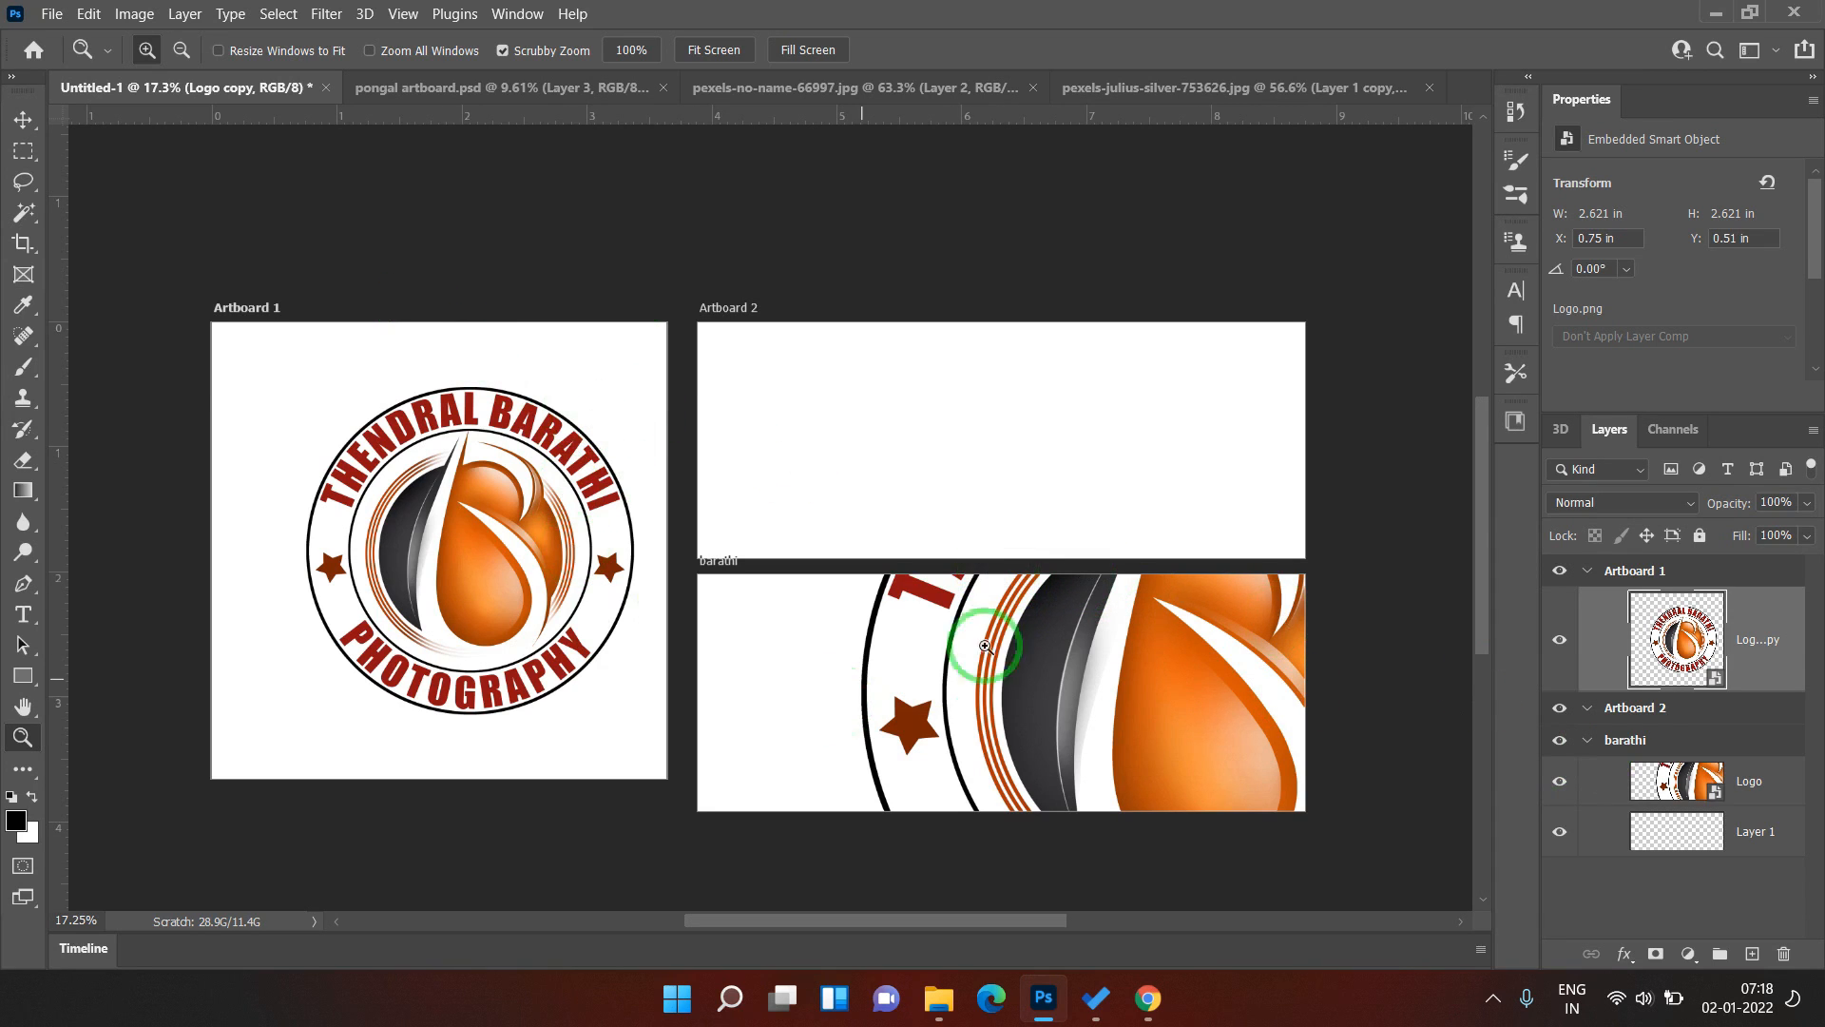
- Move Artboard 1 up and to the left, away from the other artboards, to about X 42.92 in, Y -26.02 in
key(v)
click(1292, 614)
click(1628, 573)
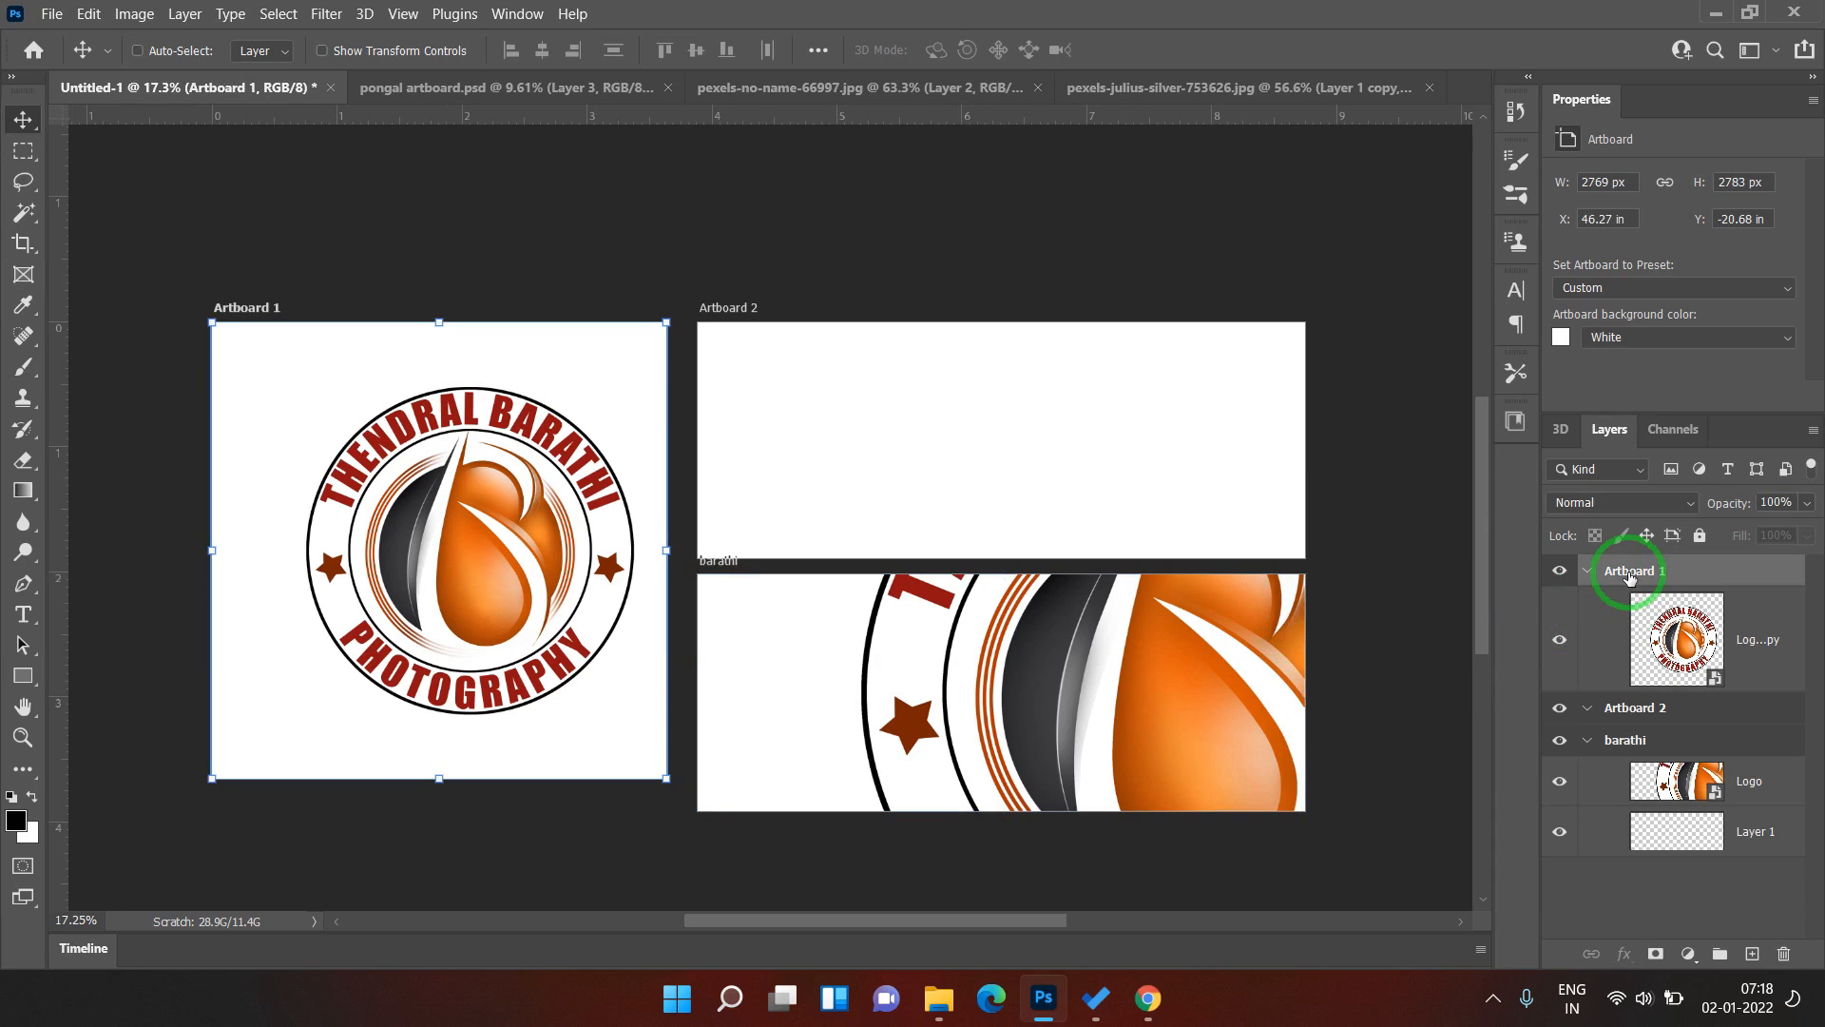
drag(589, 508, 546, 501)
drag(537, 501, 538, 502)
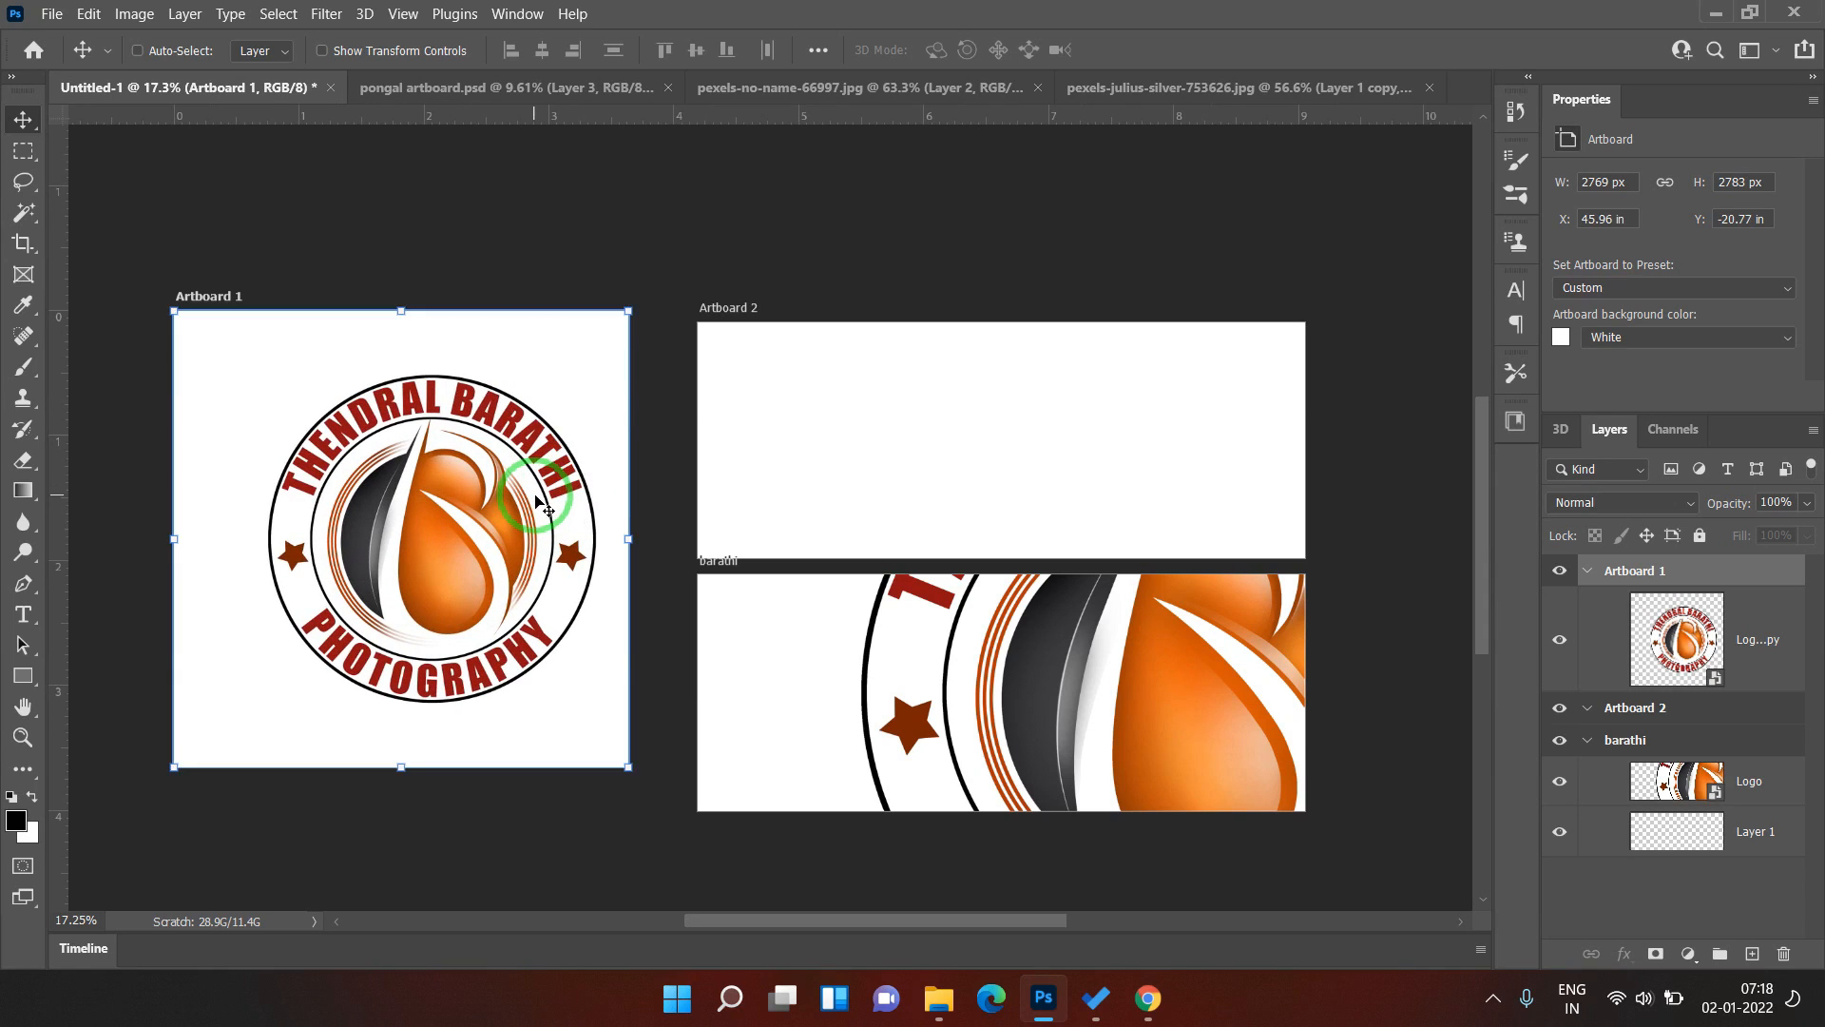
key(ctrl+minus)
key(ctrl+minus)
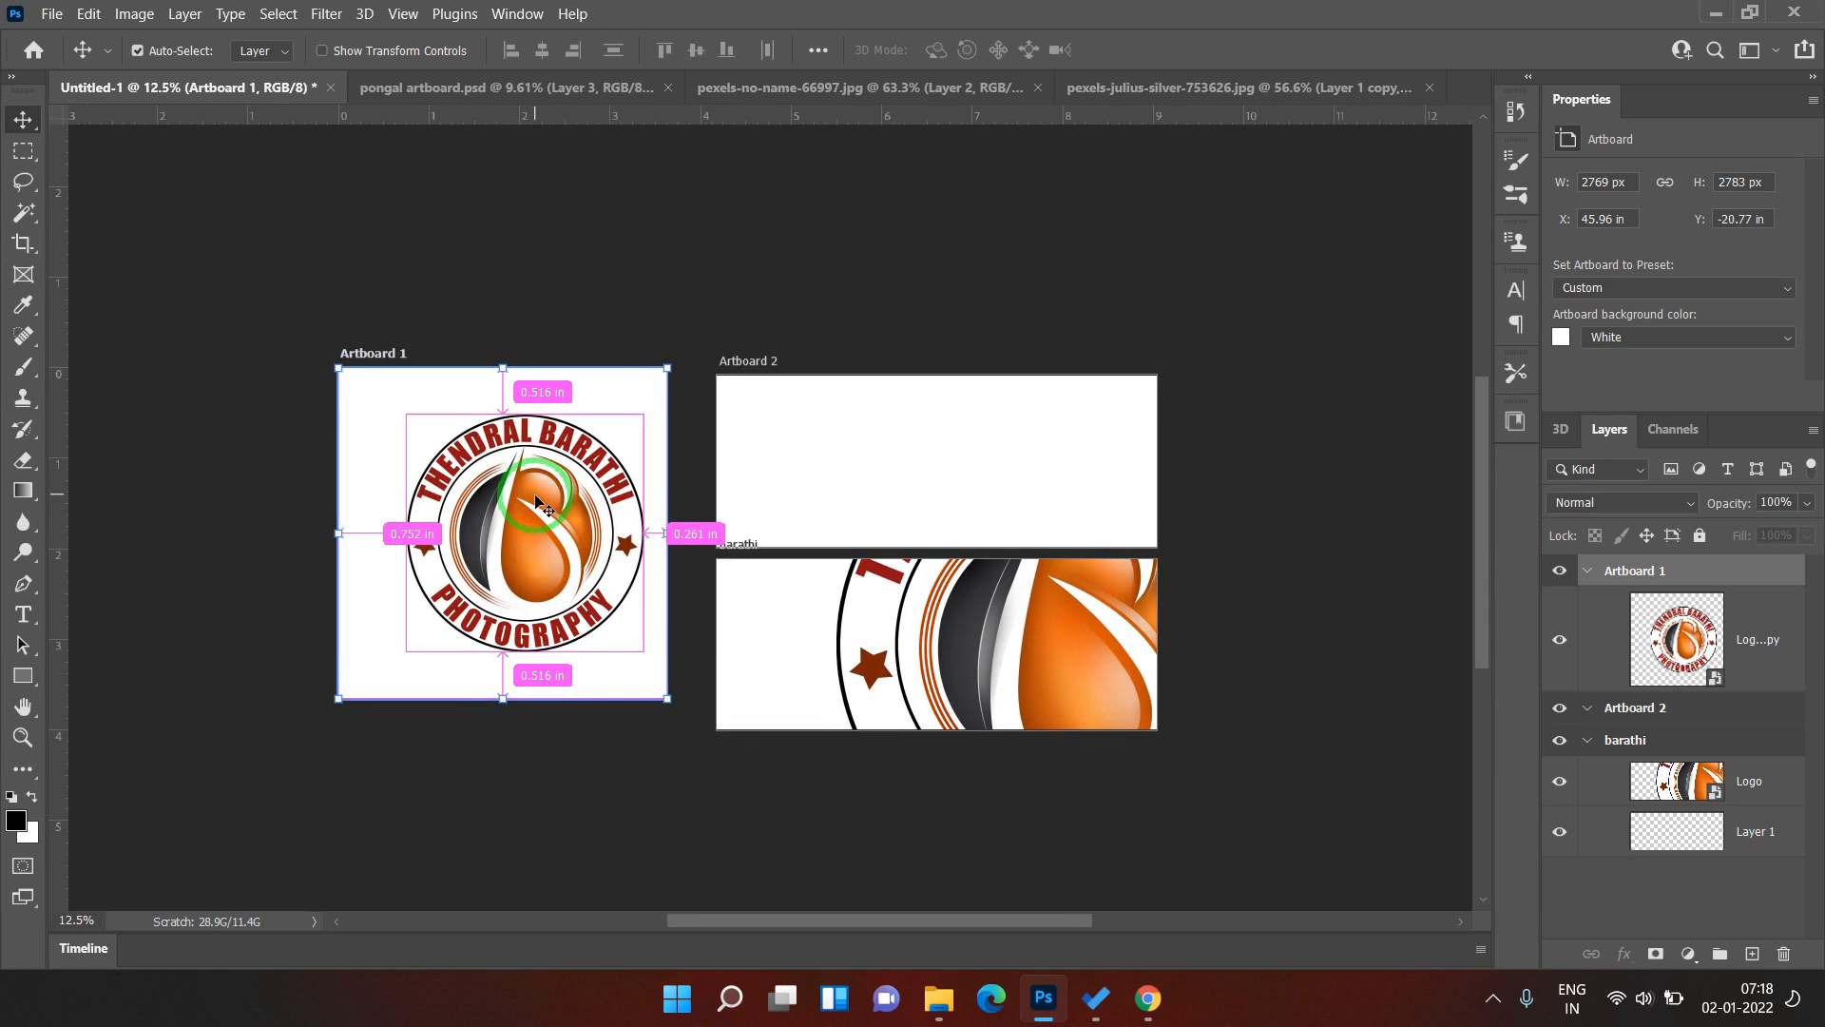
drag(475, 465, 467, 563)
scroll(477, 548, down, 3)
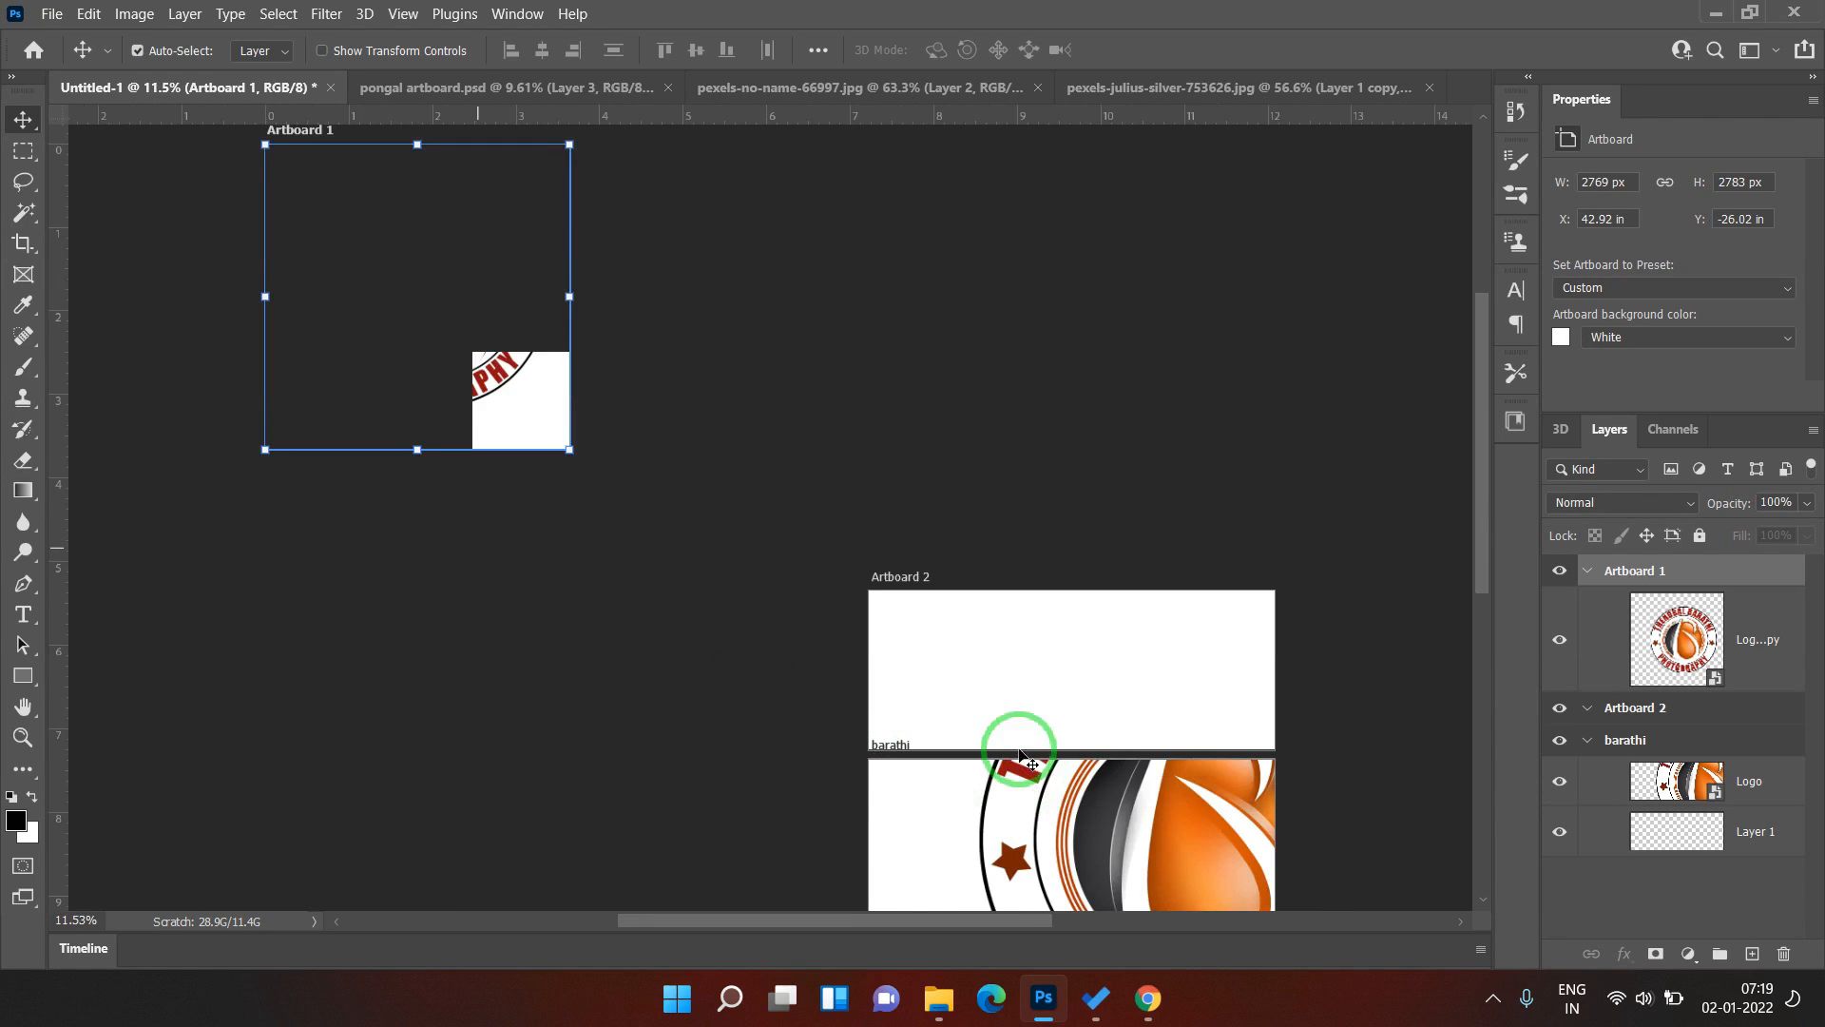
- Move Artboard 2 up and to the right to about X 55 in, Y -22.36 in
click(1650, 721)
drag(1067, 660, 1276, 539)
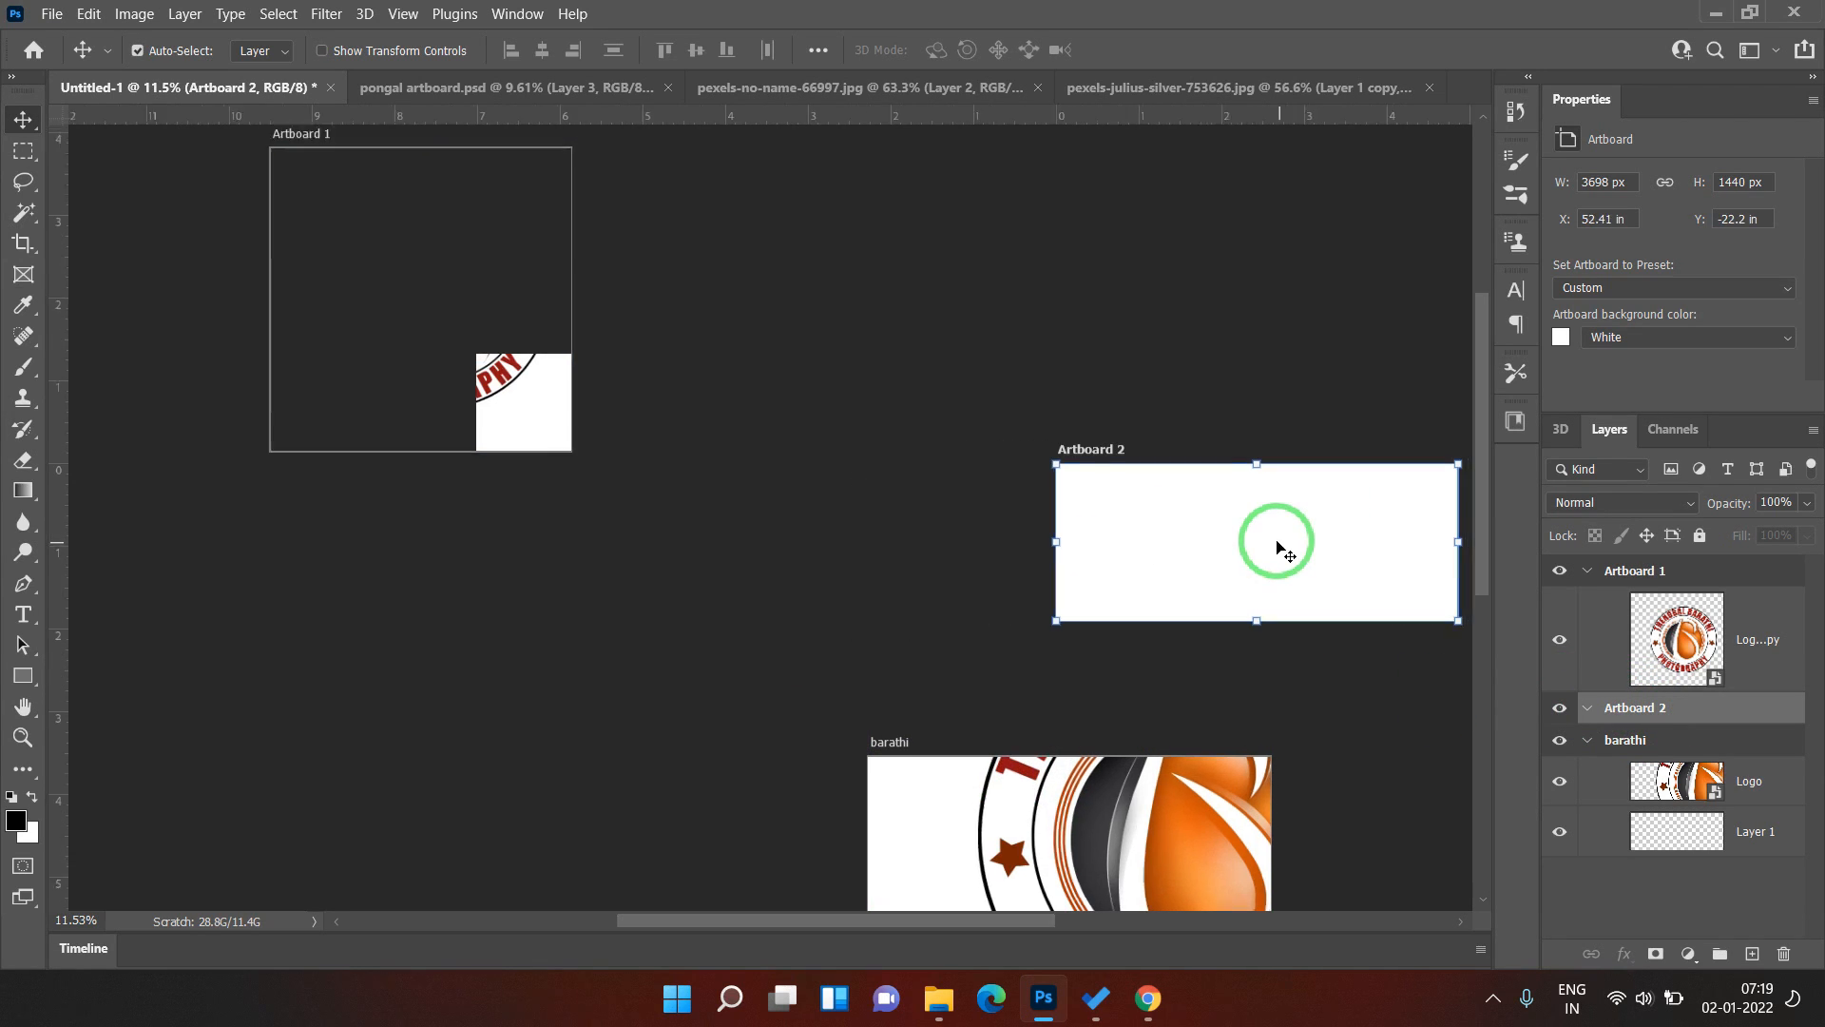
key(ctrl+minus)
key(ctrl+minus)
key(ctrl+minus)
drag(1014, 524, 1094, 504)
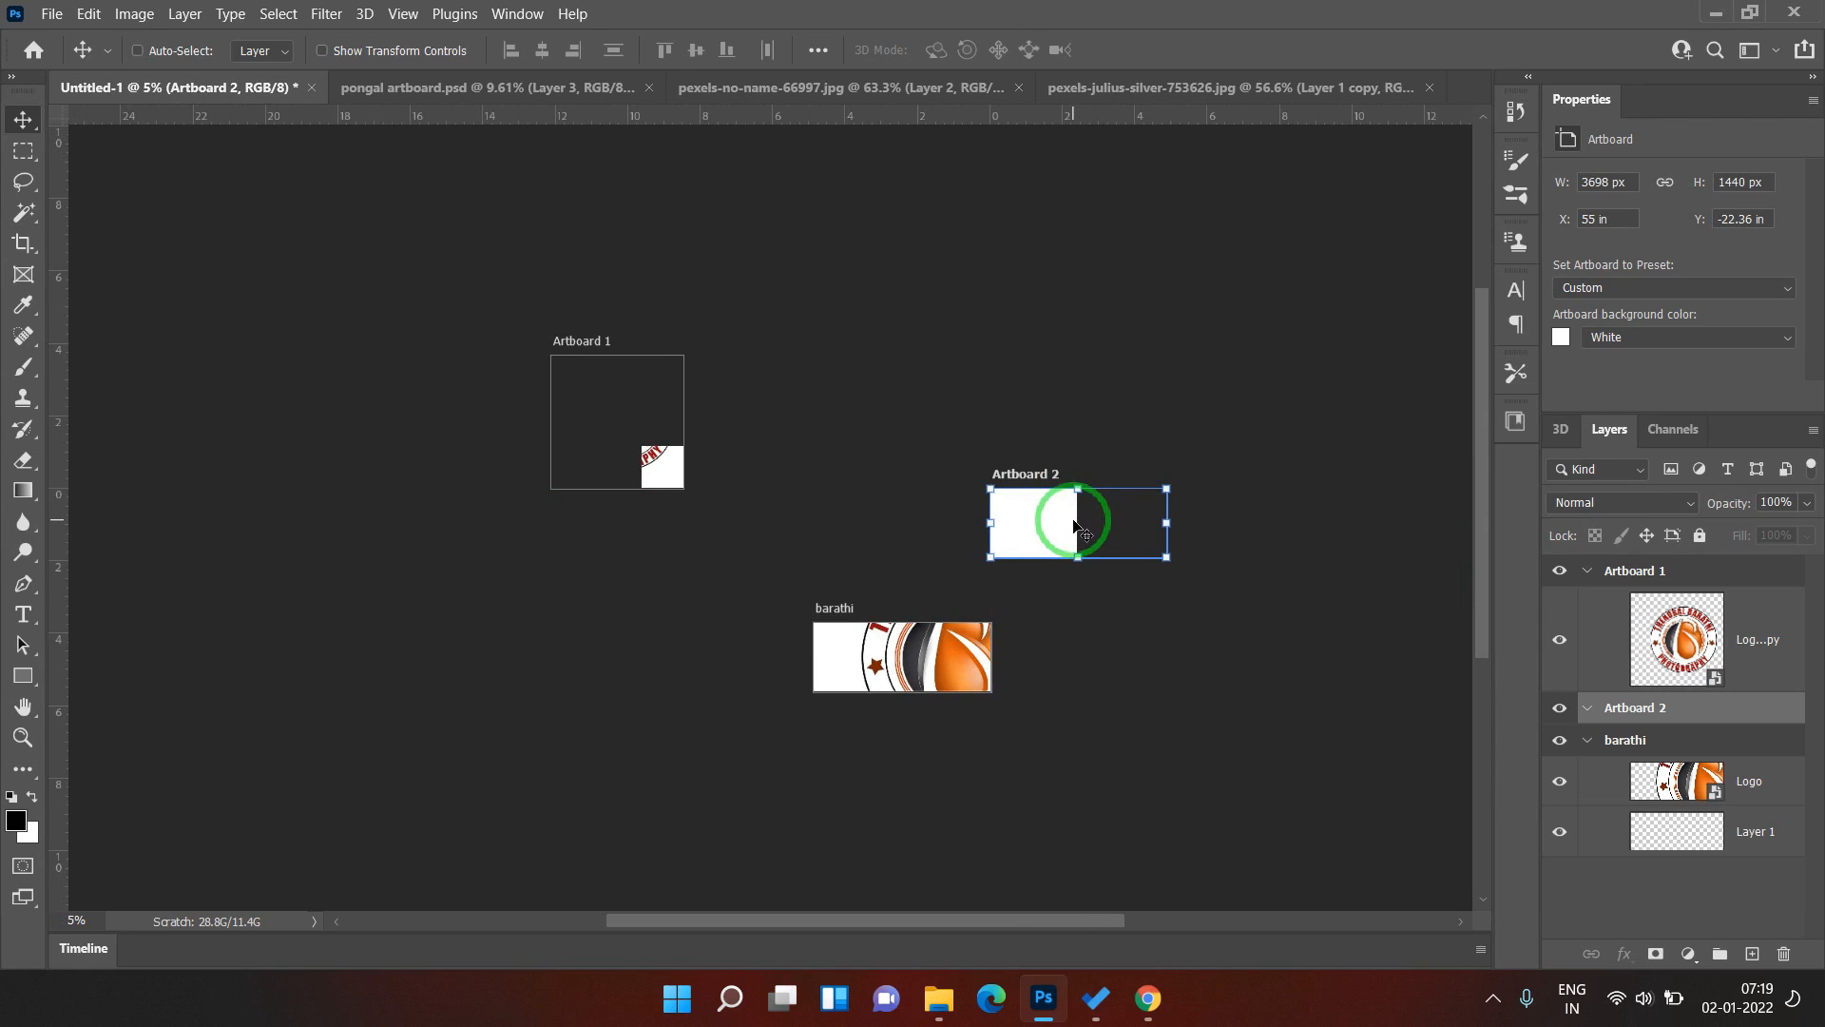
- Enlarge the barathi artboard to about 11005 × 3579 px and move it to about X 30.58 in, Y -17.29 in
click(1621, 741)
drag(898, 676, 838, 734)
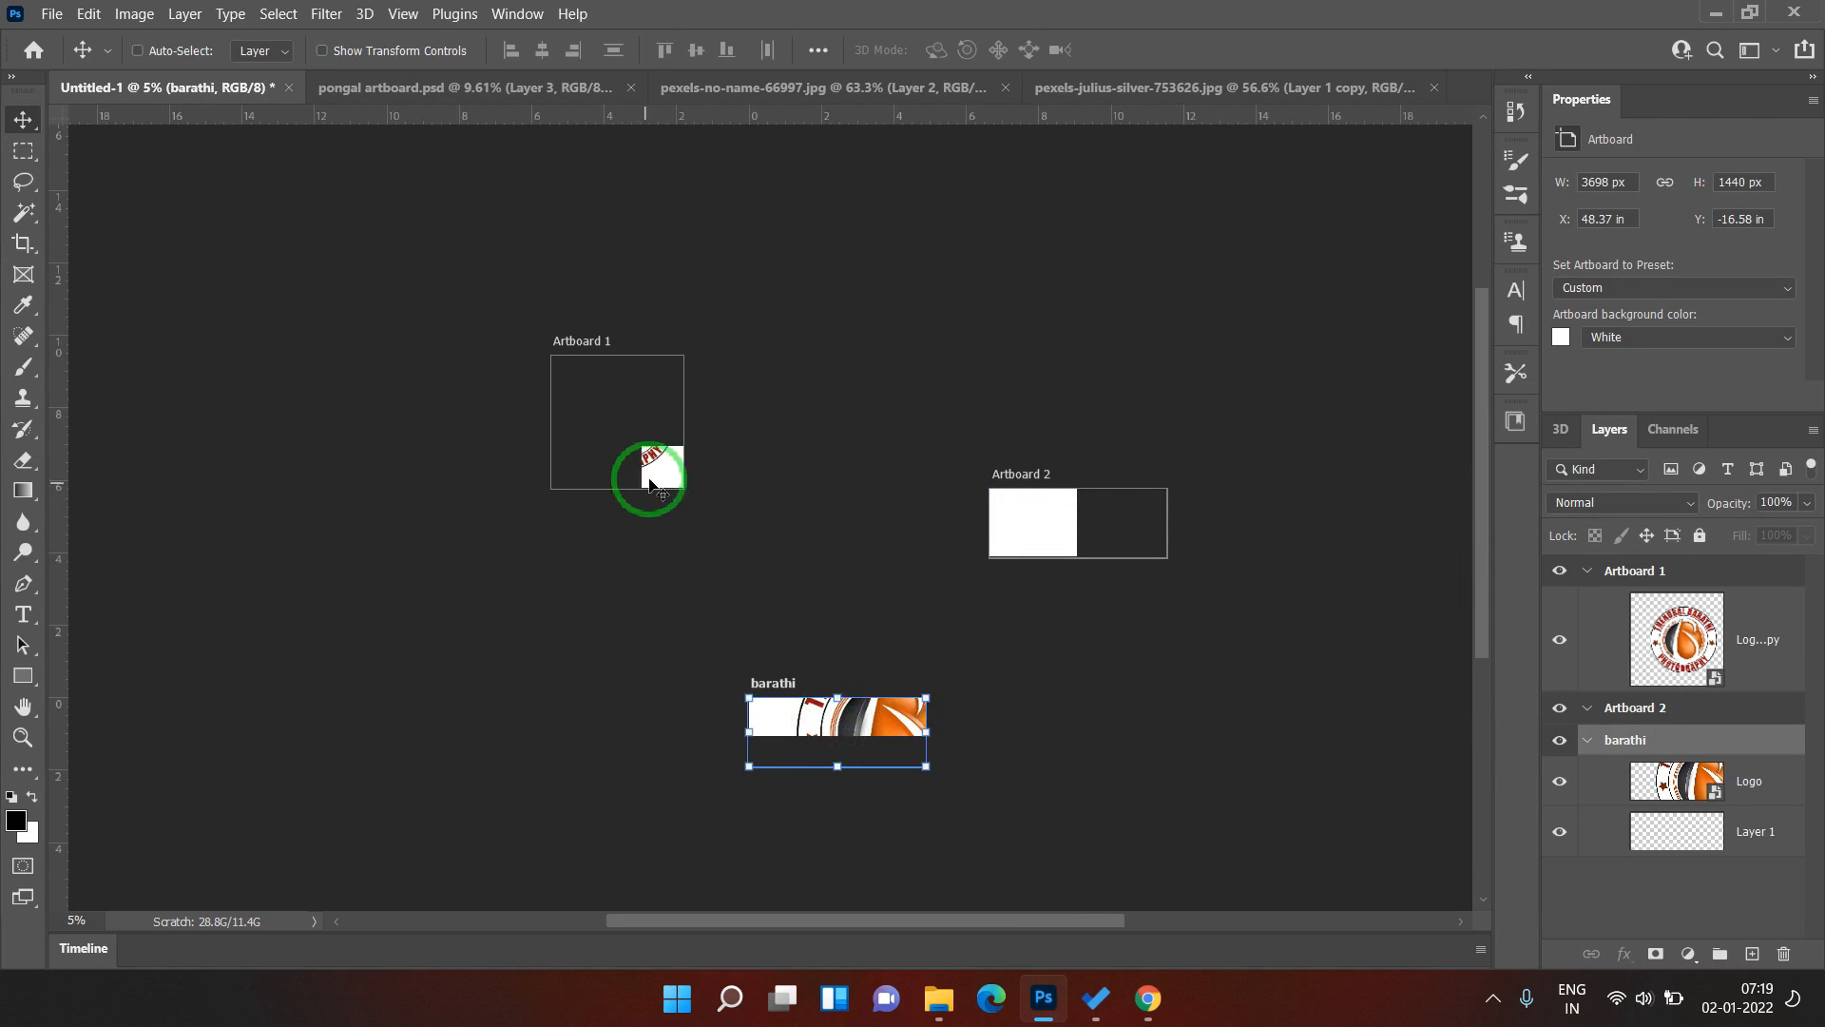
drag(927, 699, 1274, 596)
drag(751, 597, 599, 591)
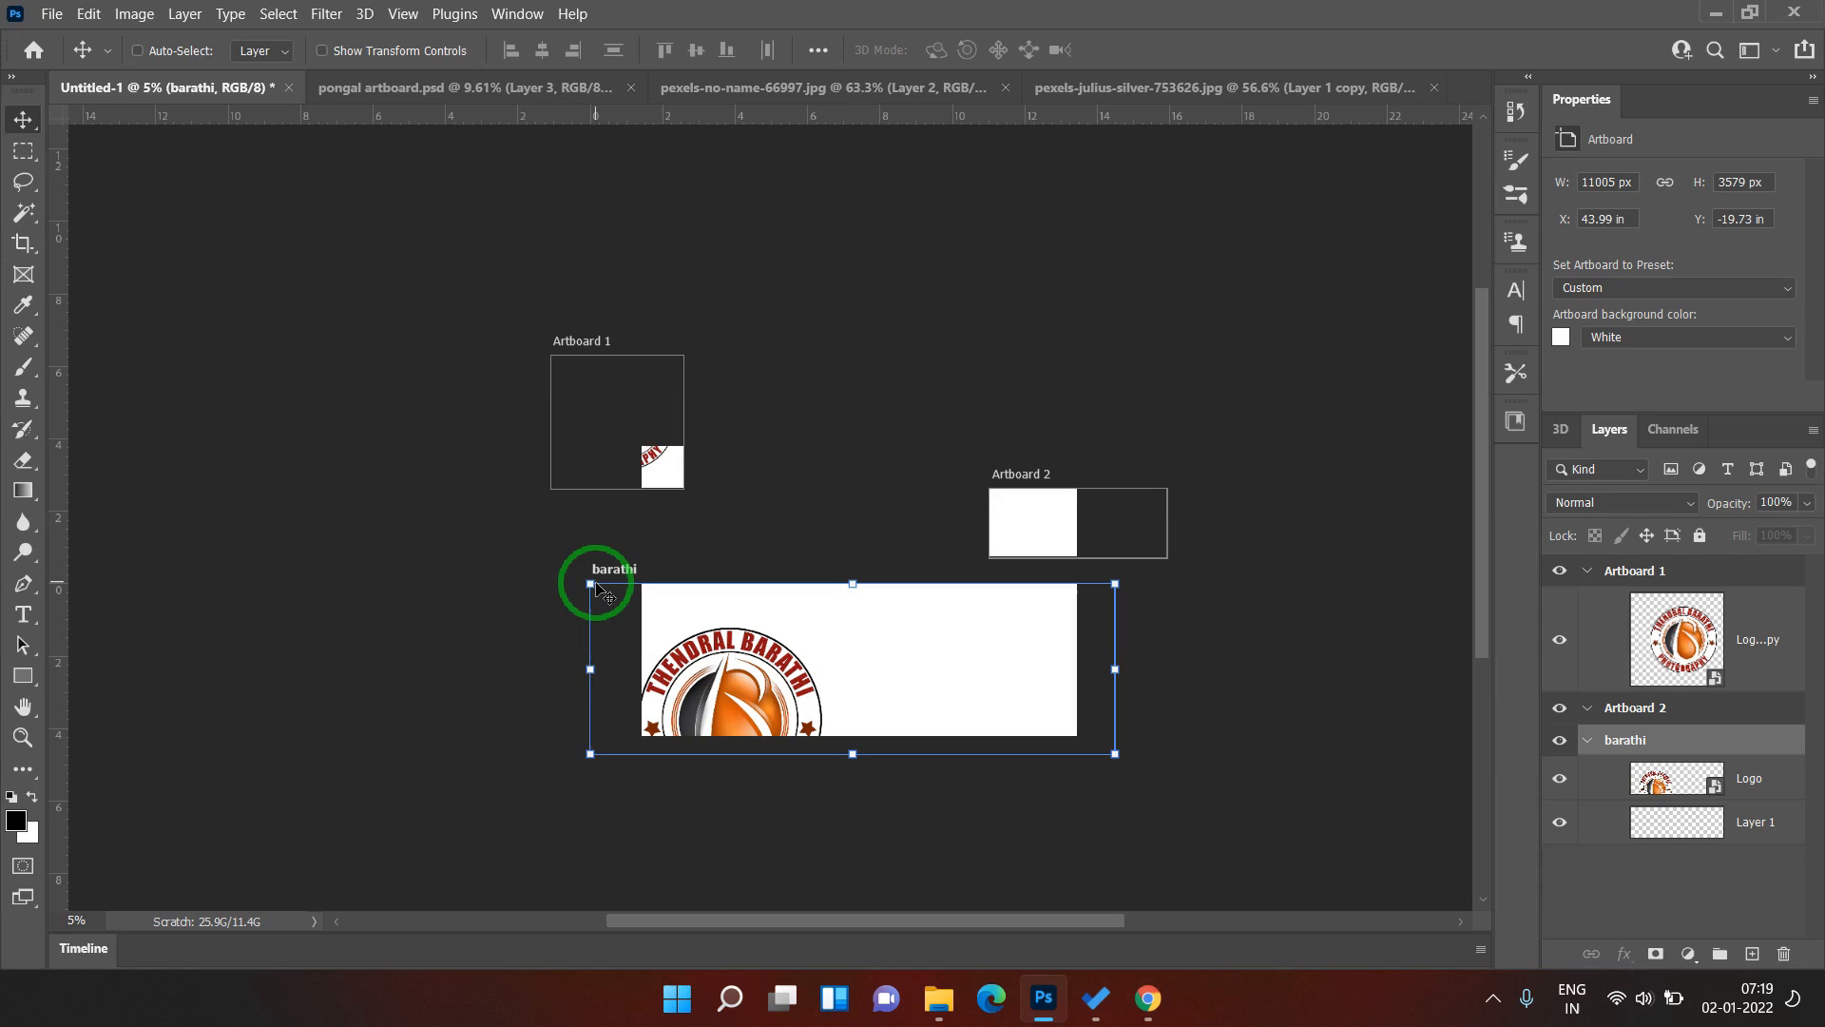
drag(900, 629, 419, 711)
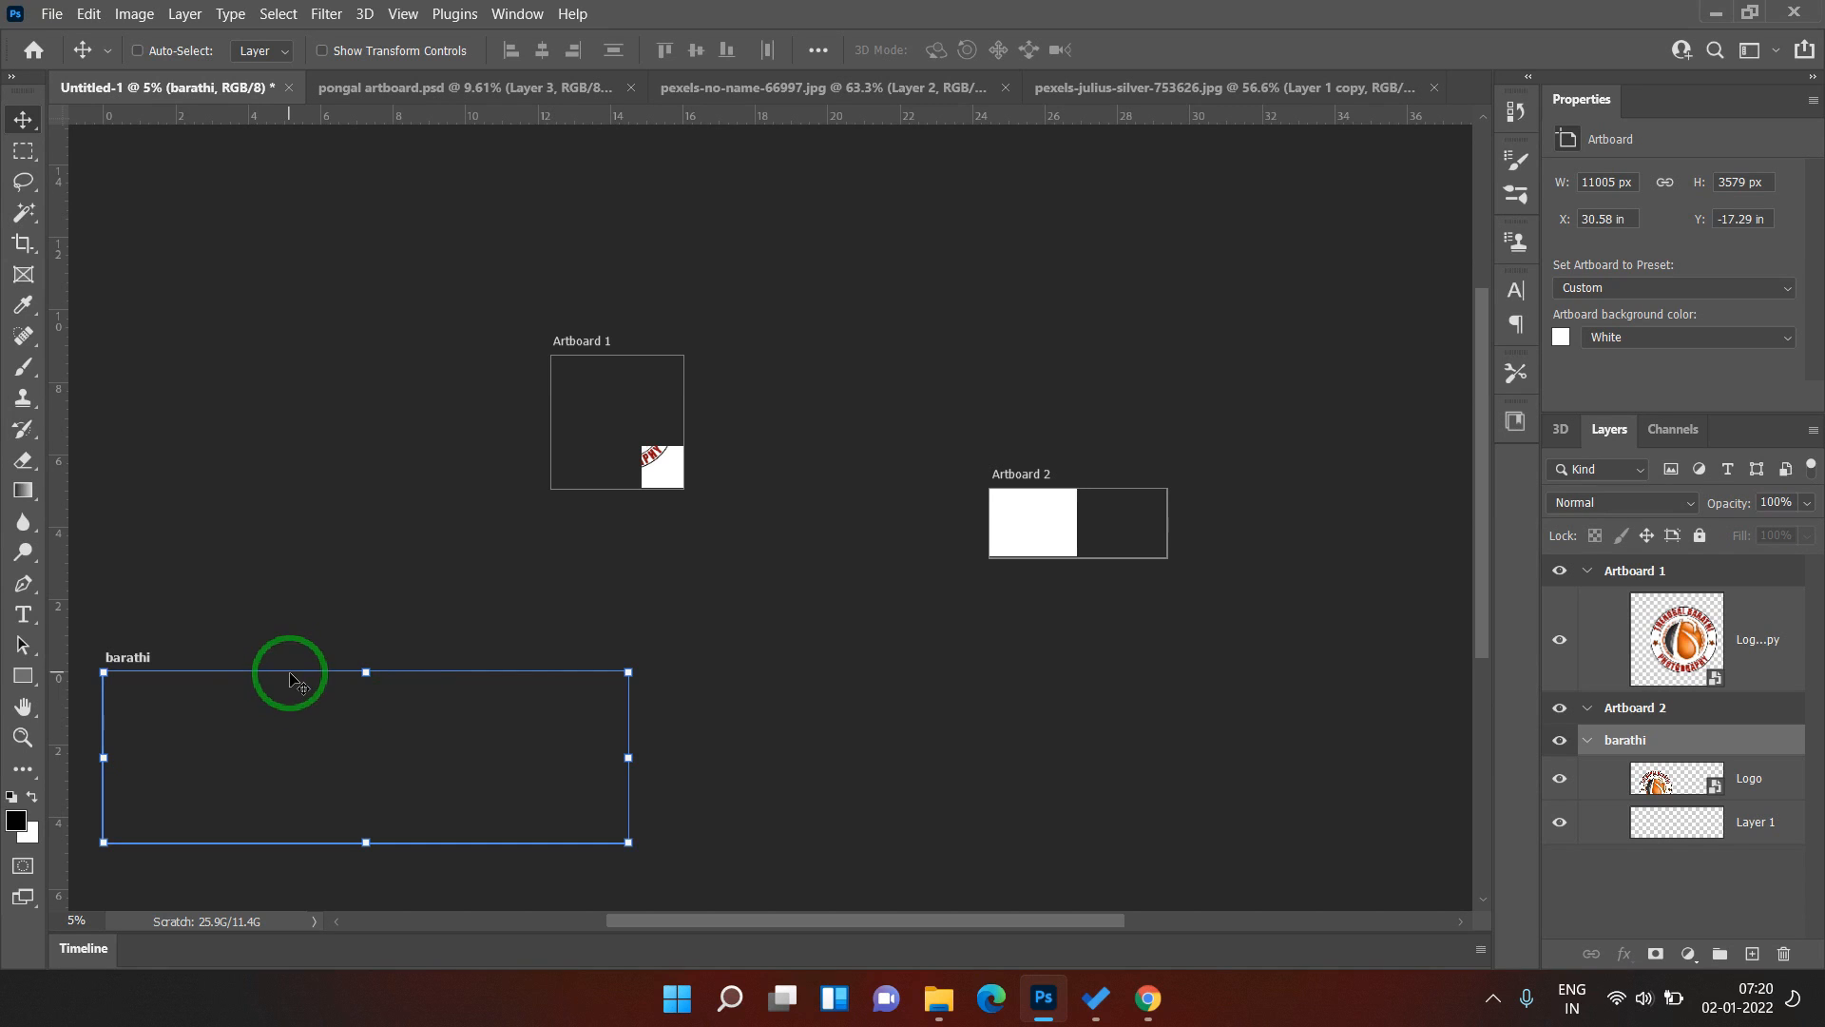
- Enable Auto-size Canvas in the Artboard tool's options
click(26, 134)
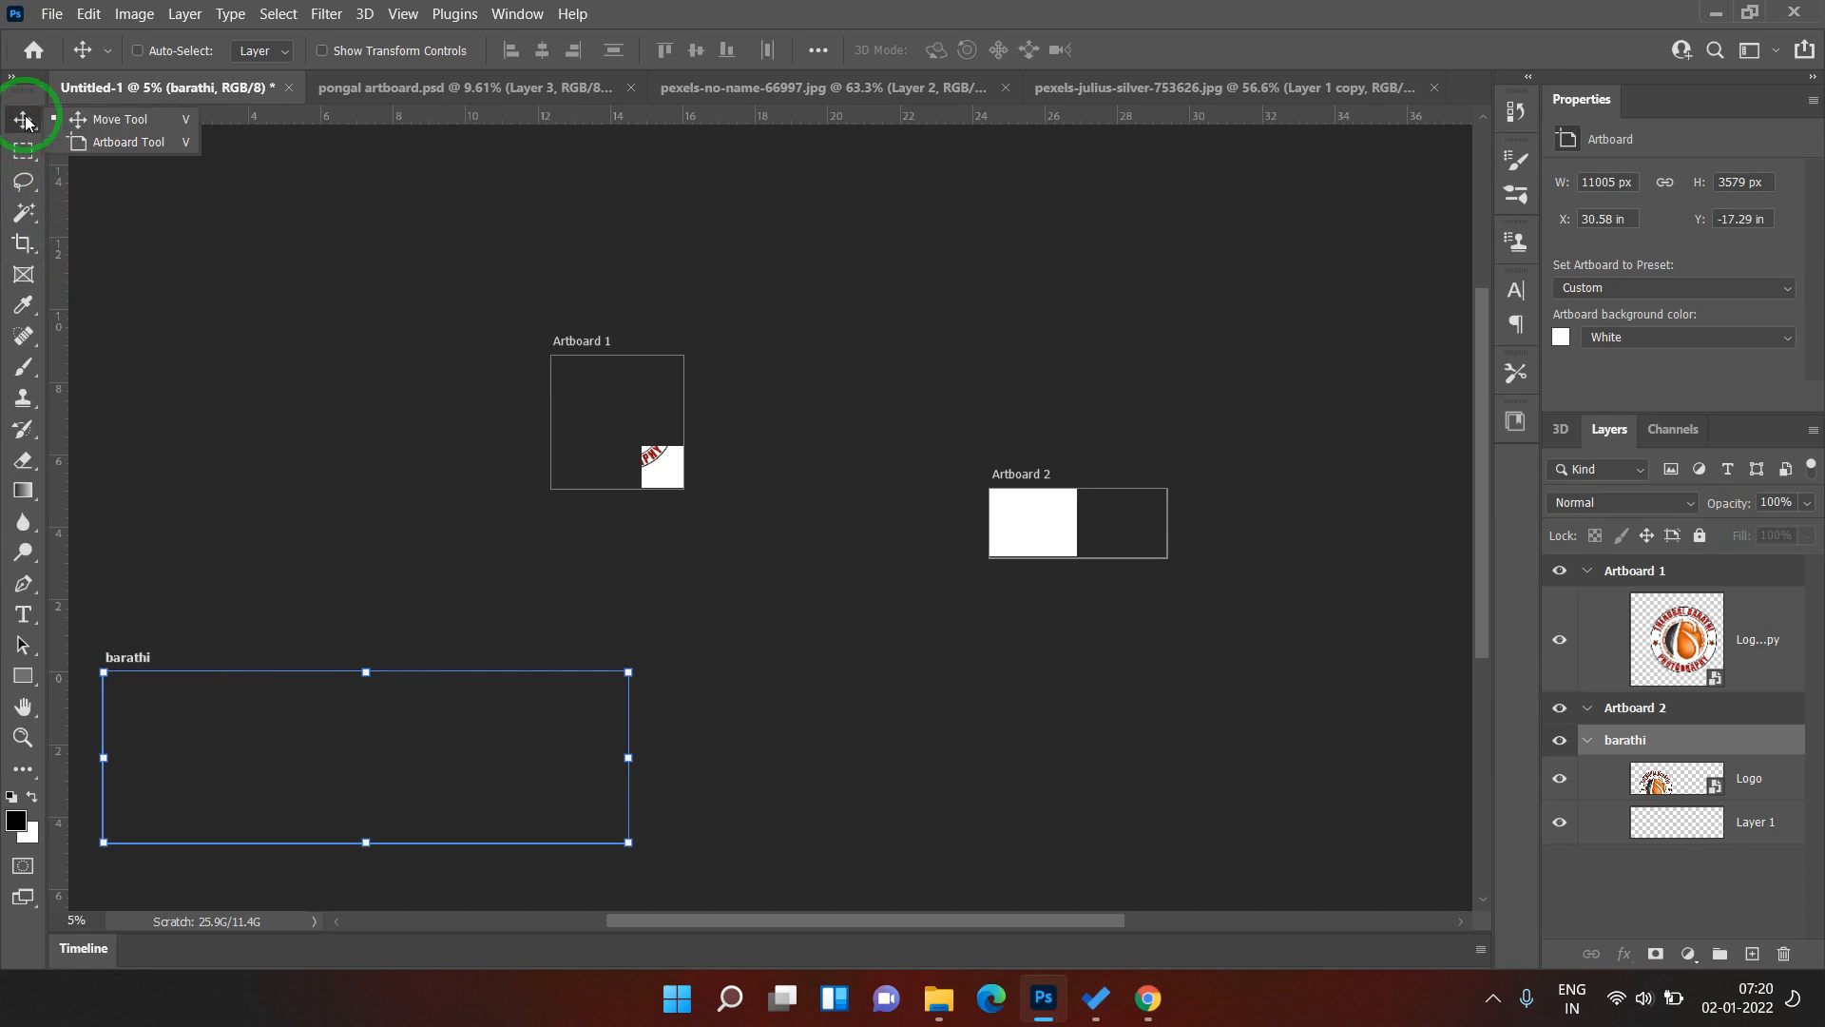
click(95, 145)
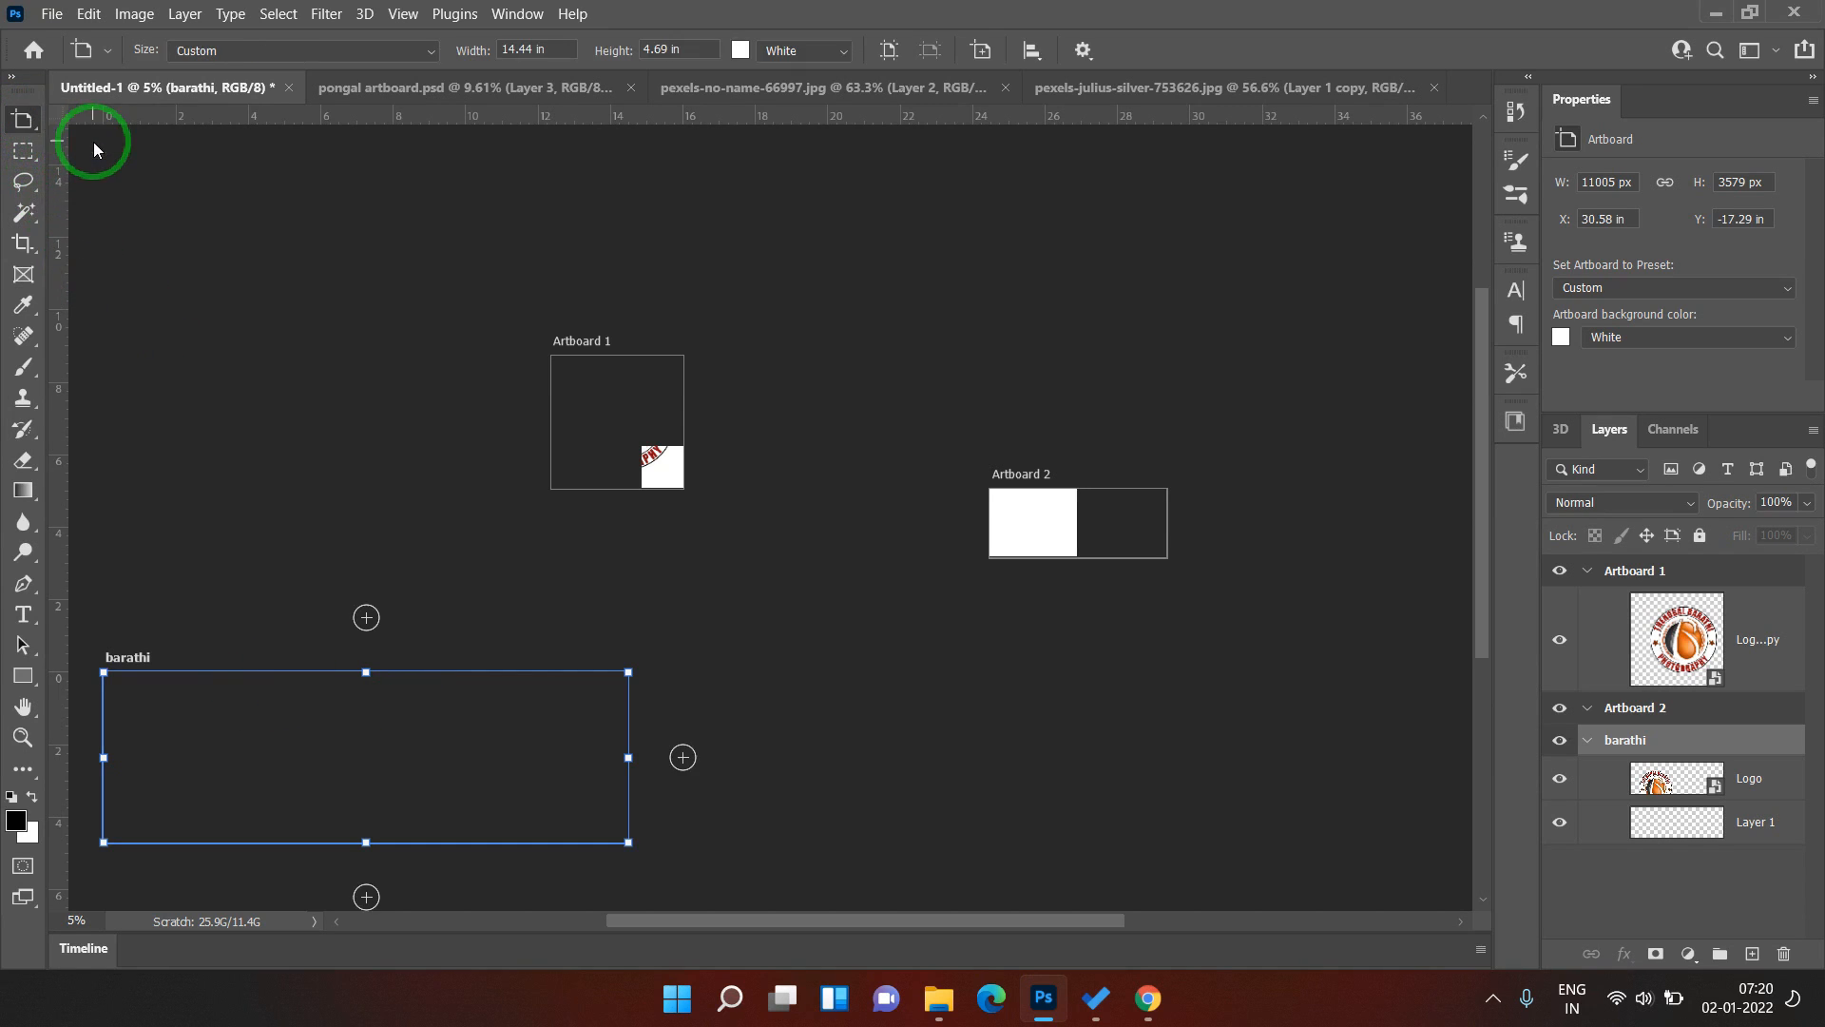
click(1083, 49)
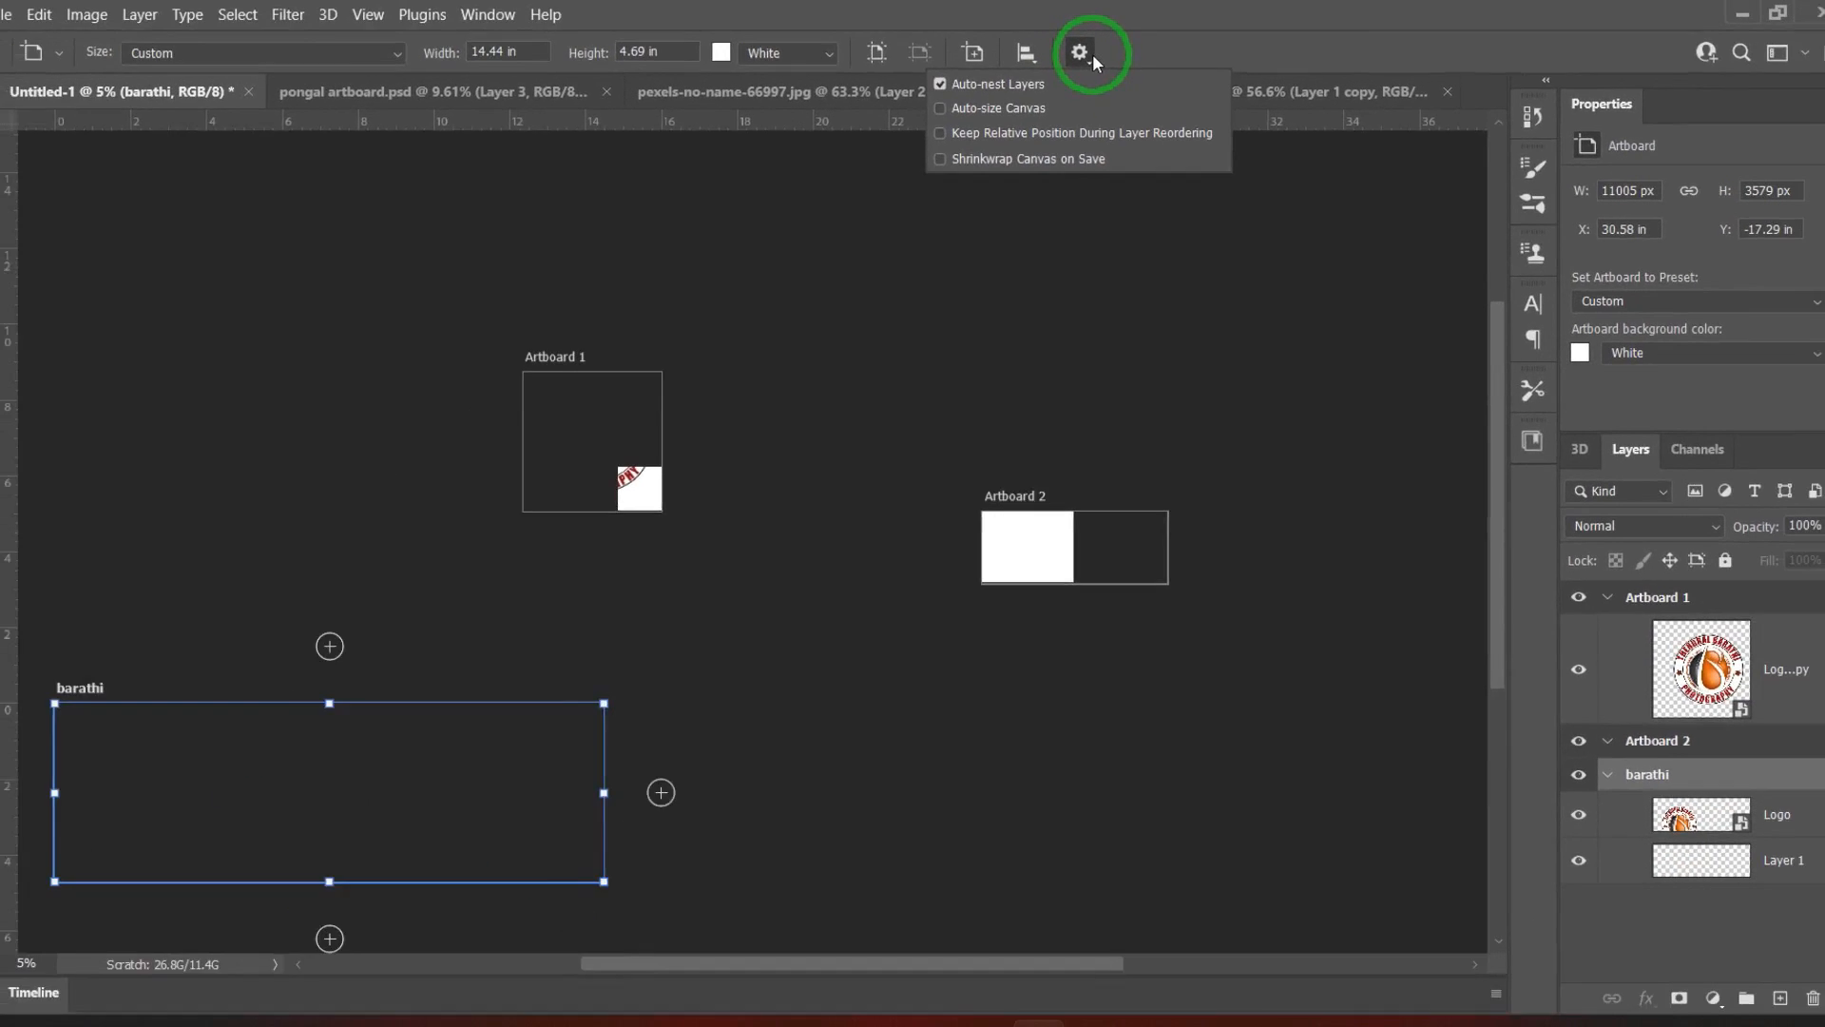
click(428, 421)
key(z)
drag(757, 542, 740, 634)
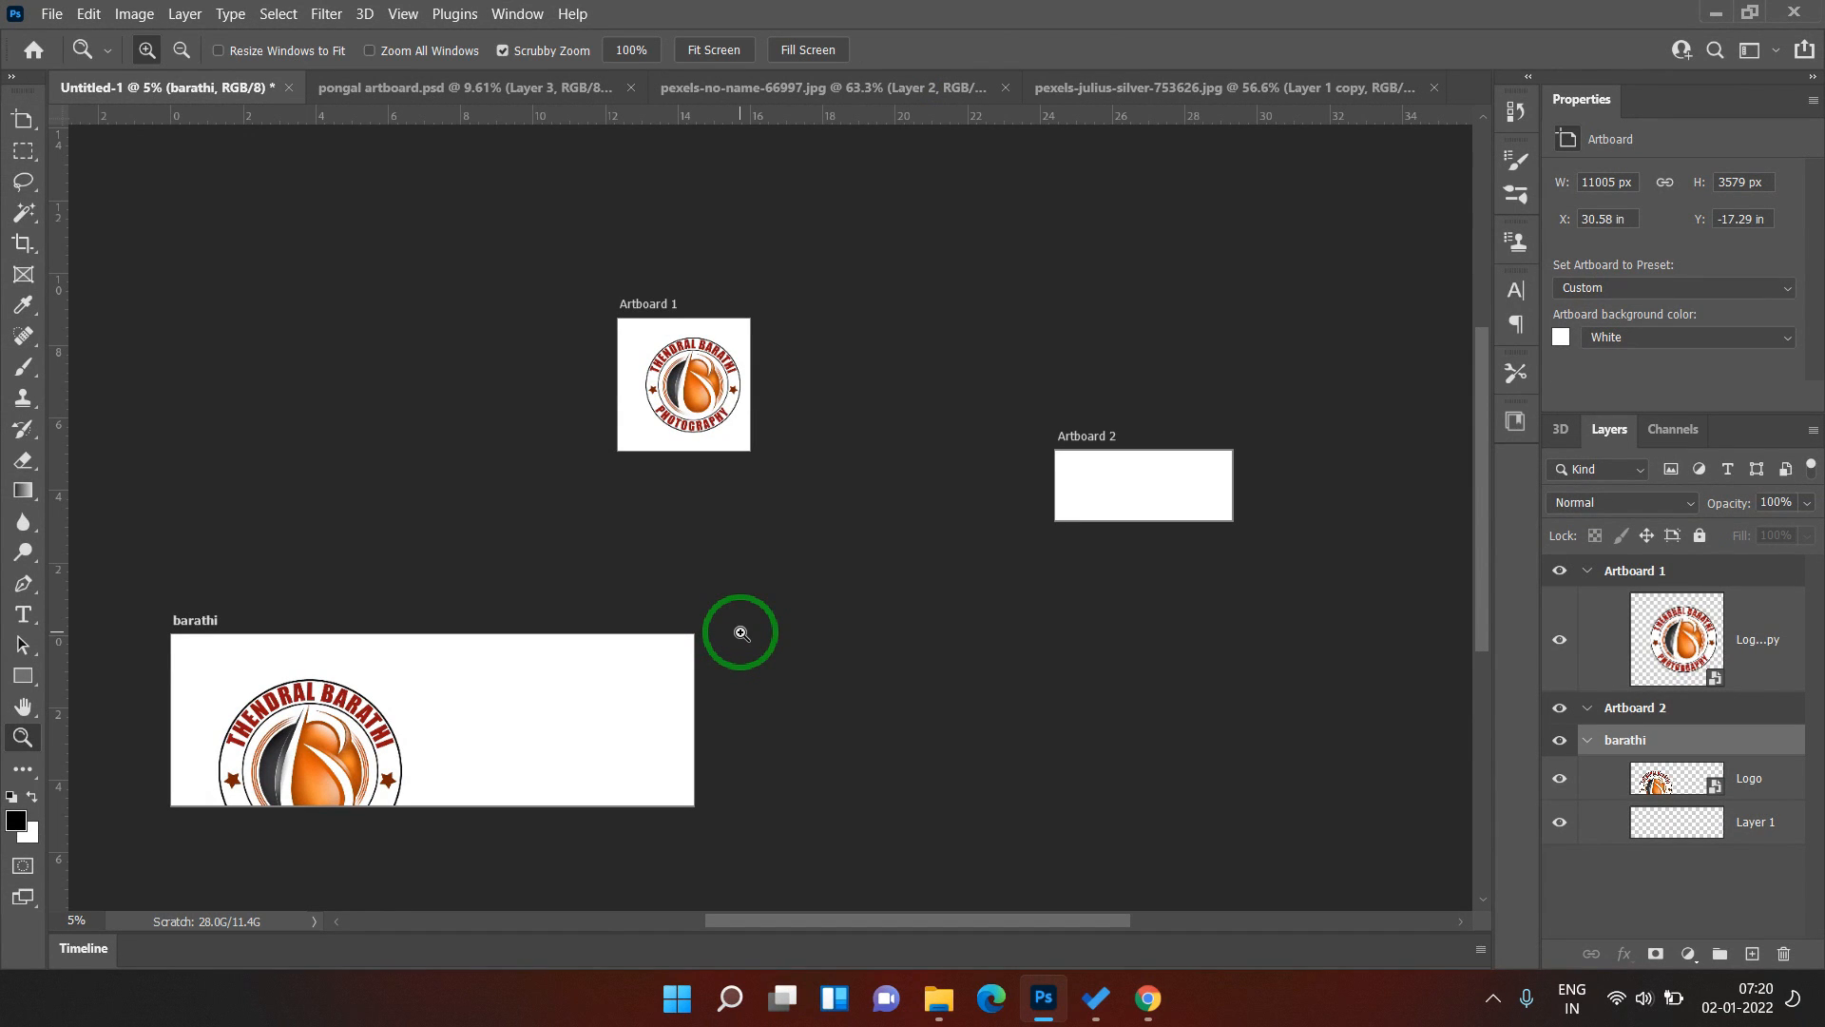
- Check the canvas dimensions of the auto-sized document without changing them
click(143, 19)
click(197, 194)
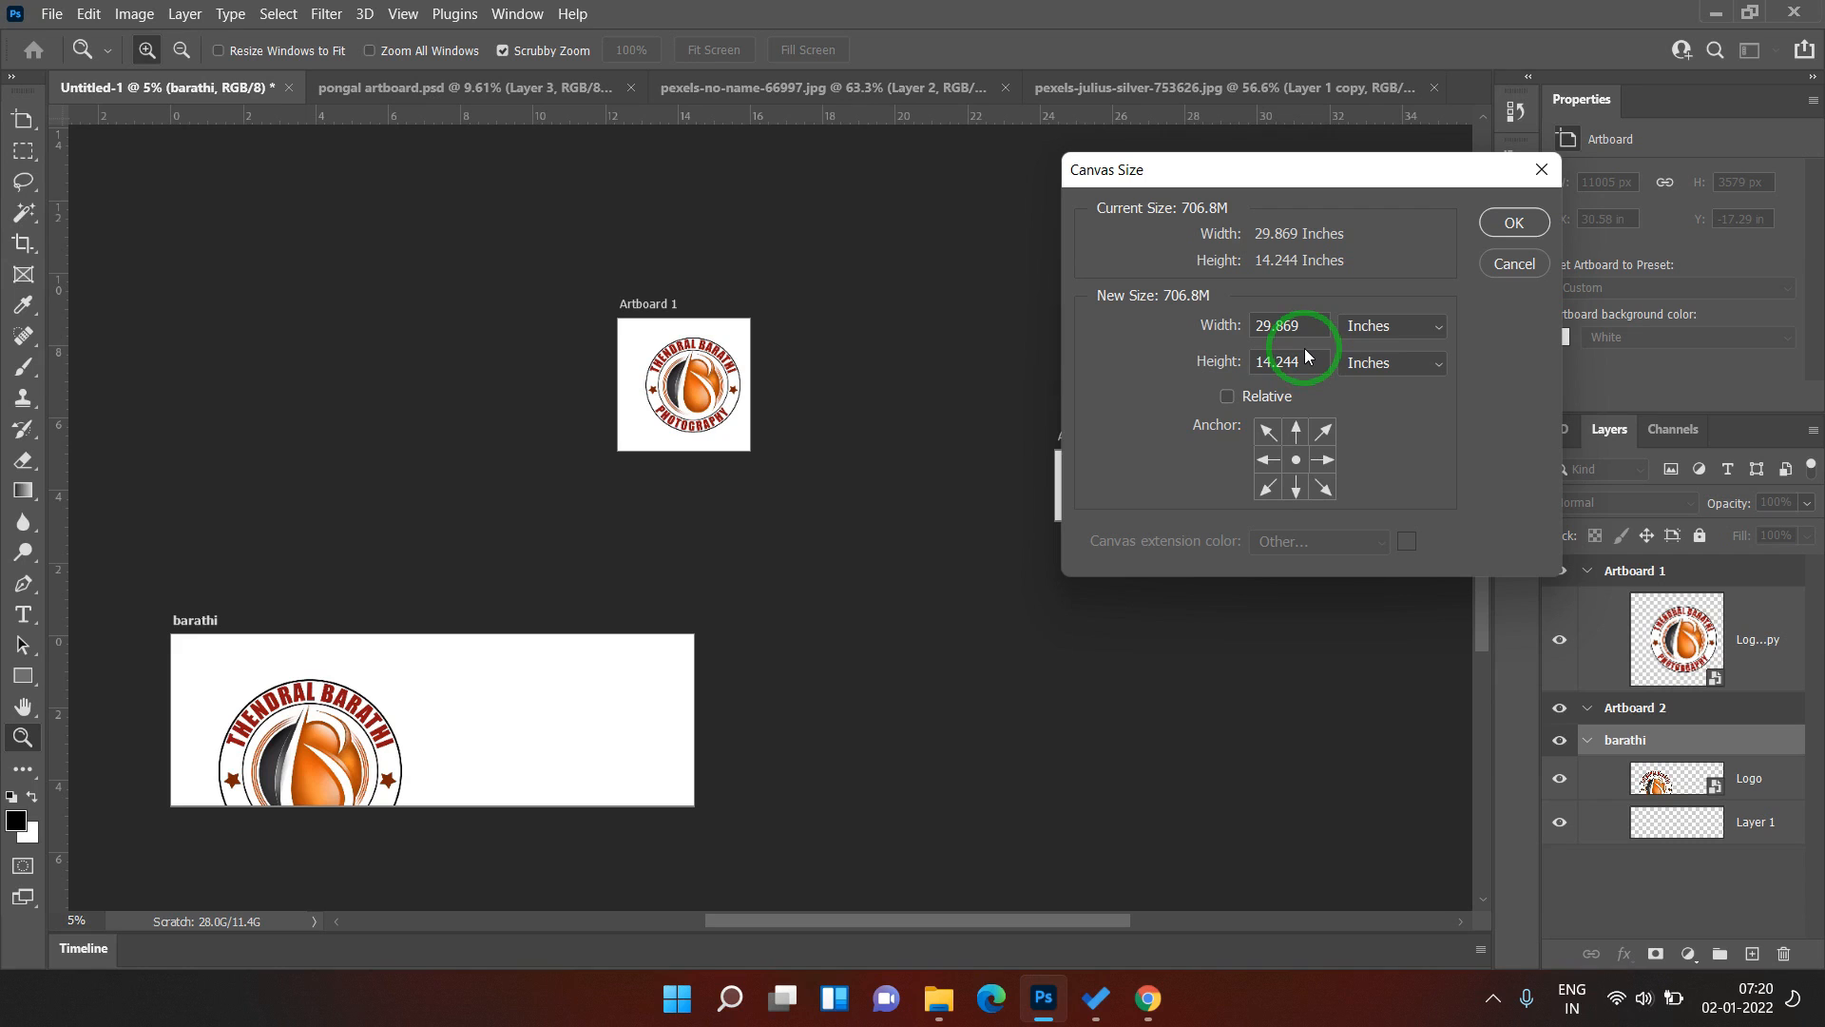
click(1515, 263)
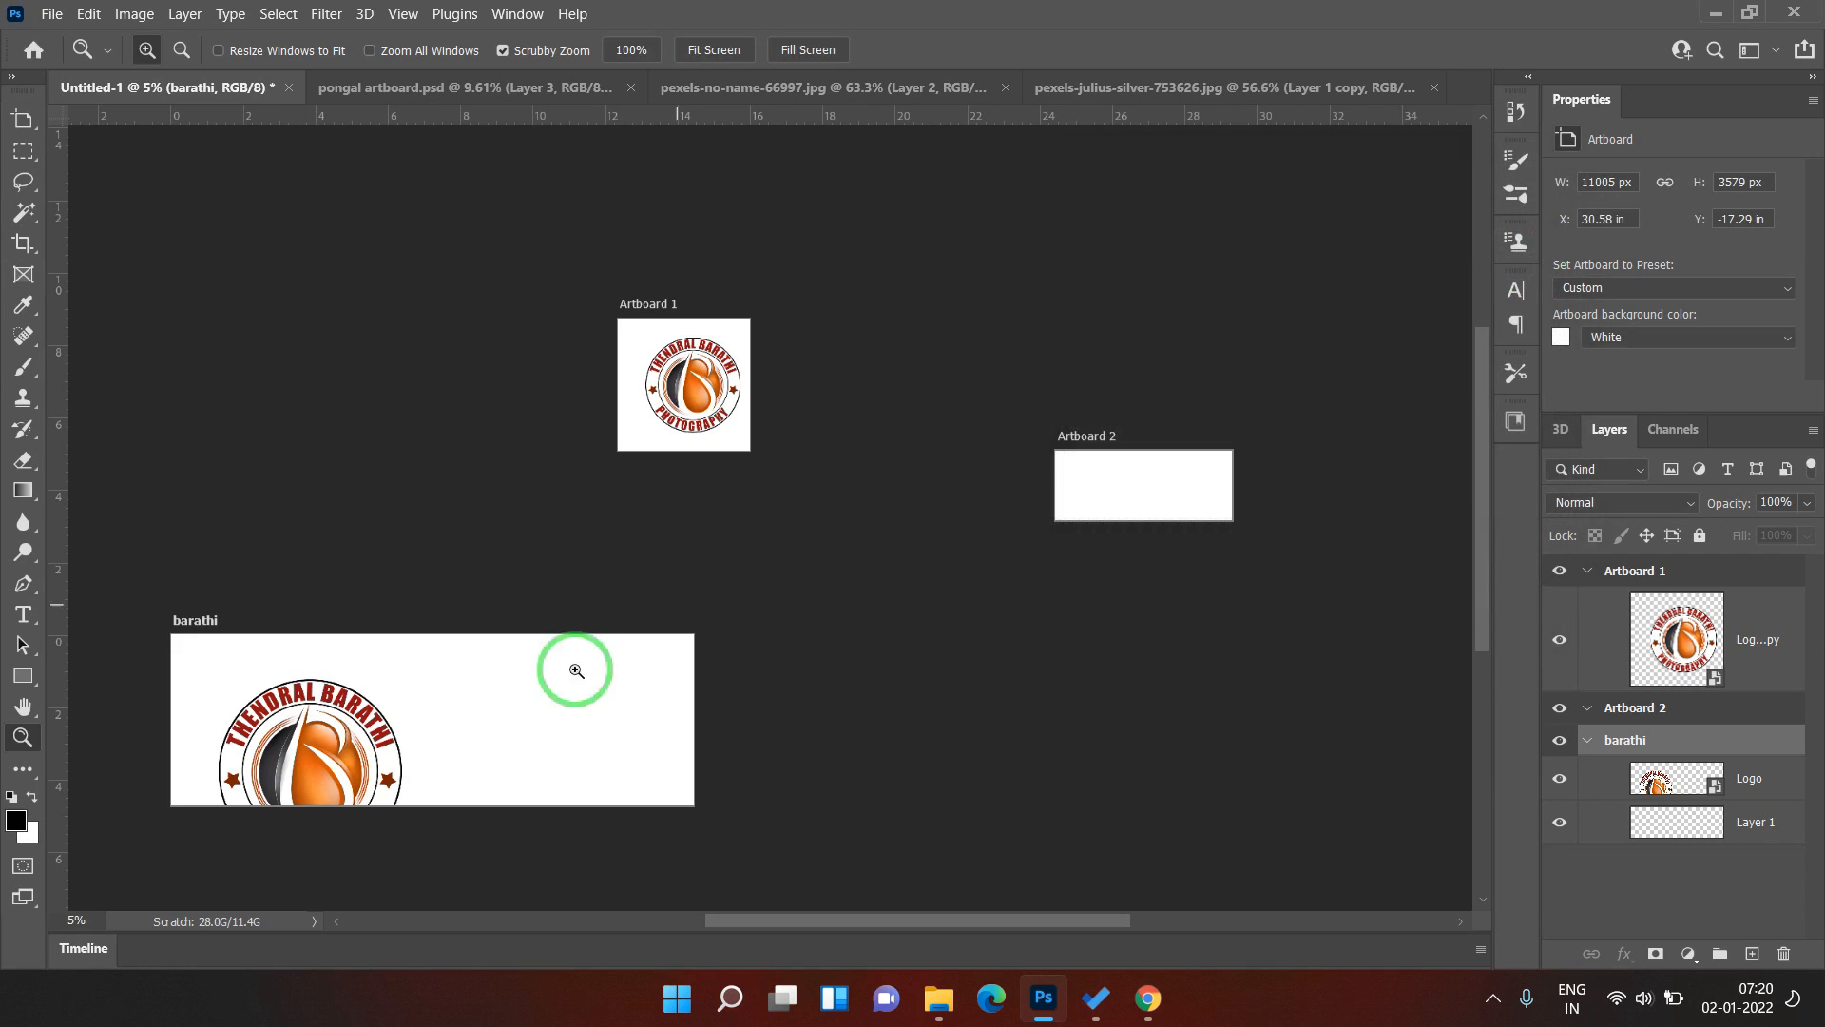
- Move the barathi artboard to about X 22.66 in, Y -14.15 in and check the canvas size again
key(v)
drag(516, 726, 224, 843)
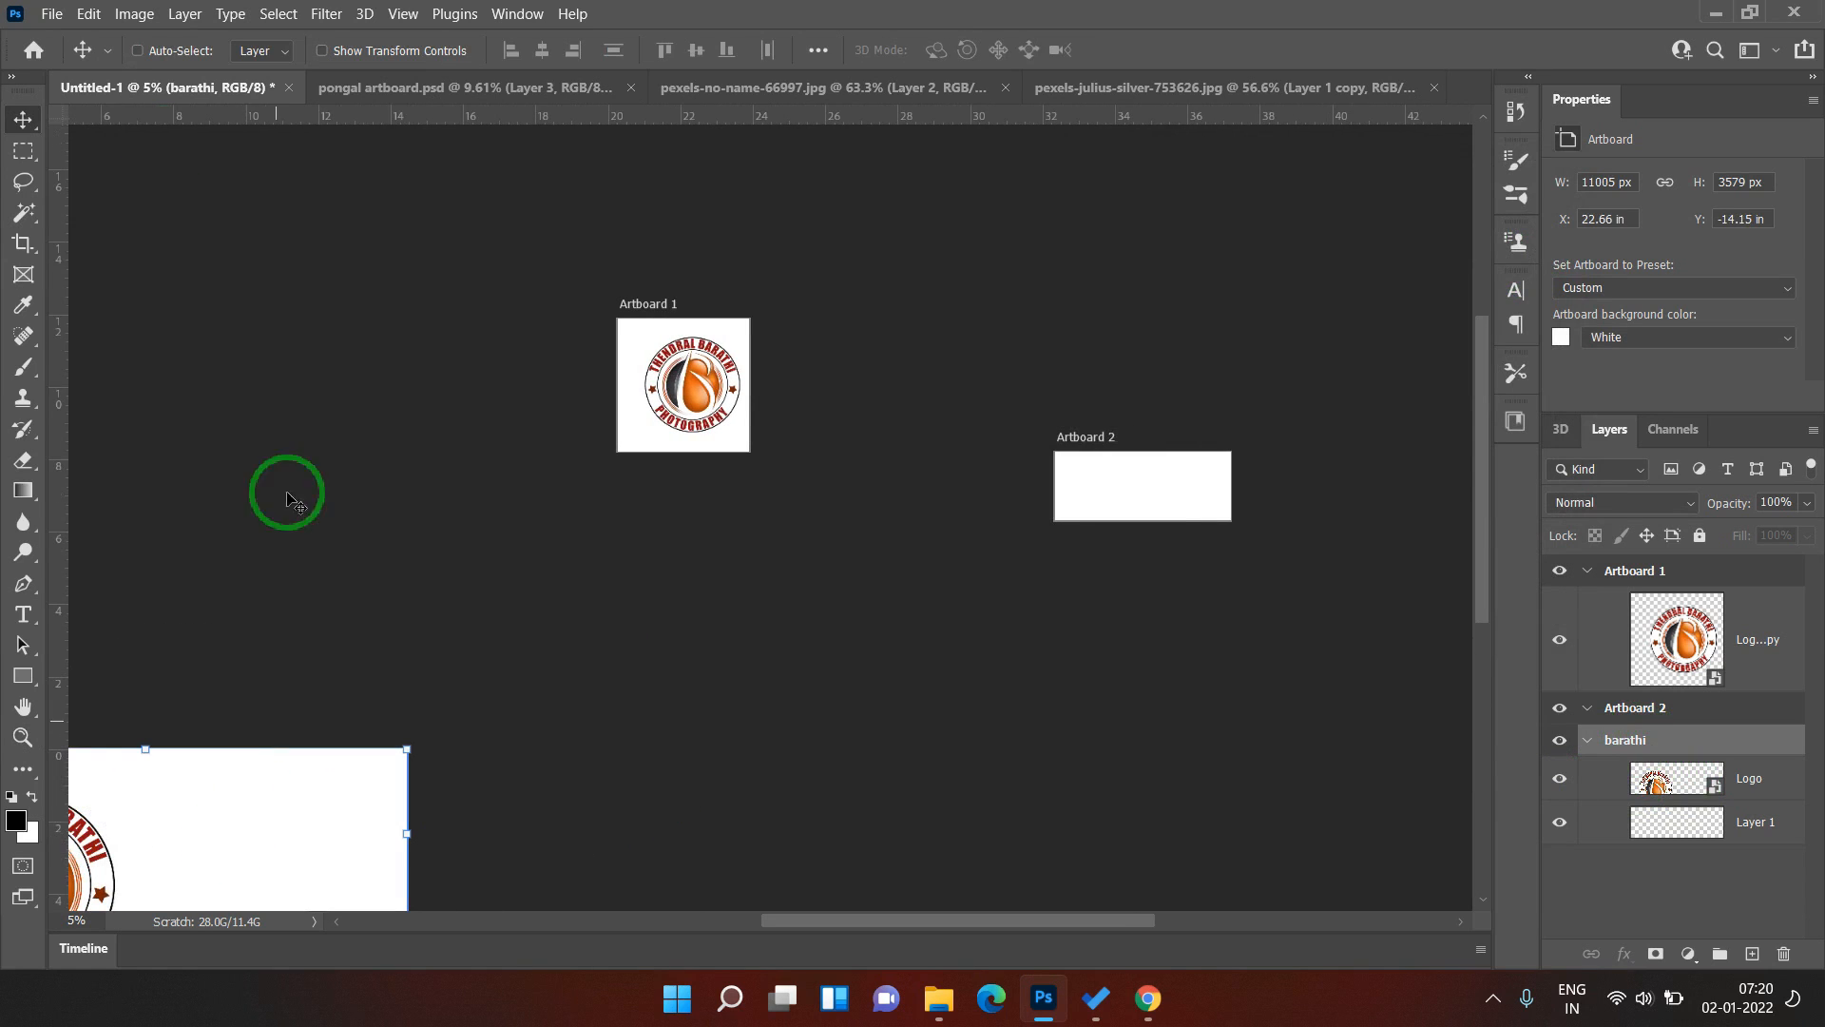
click(88, 13)
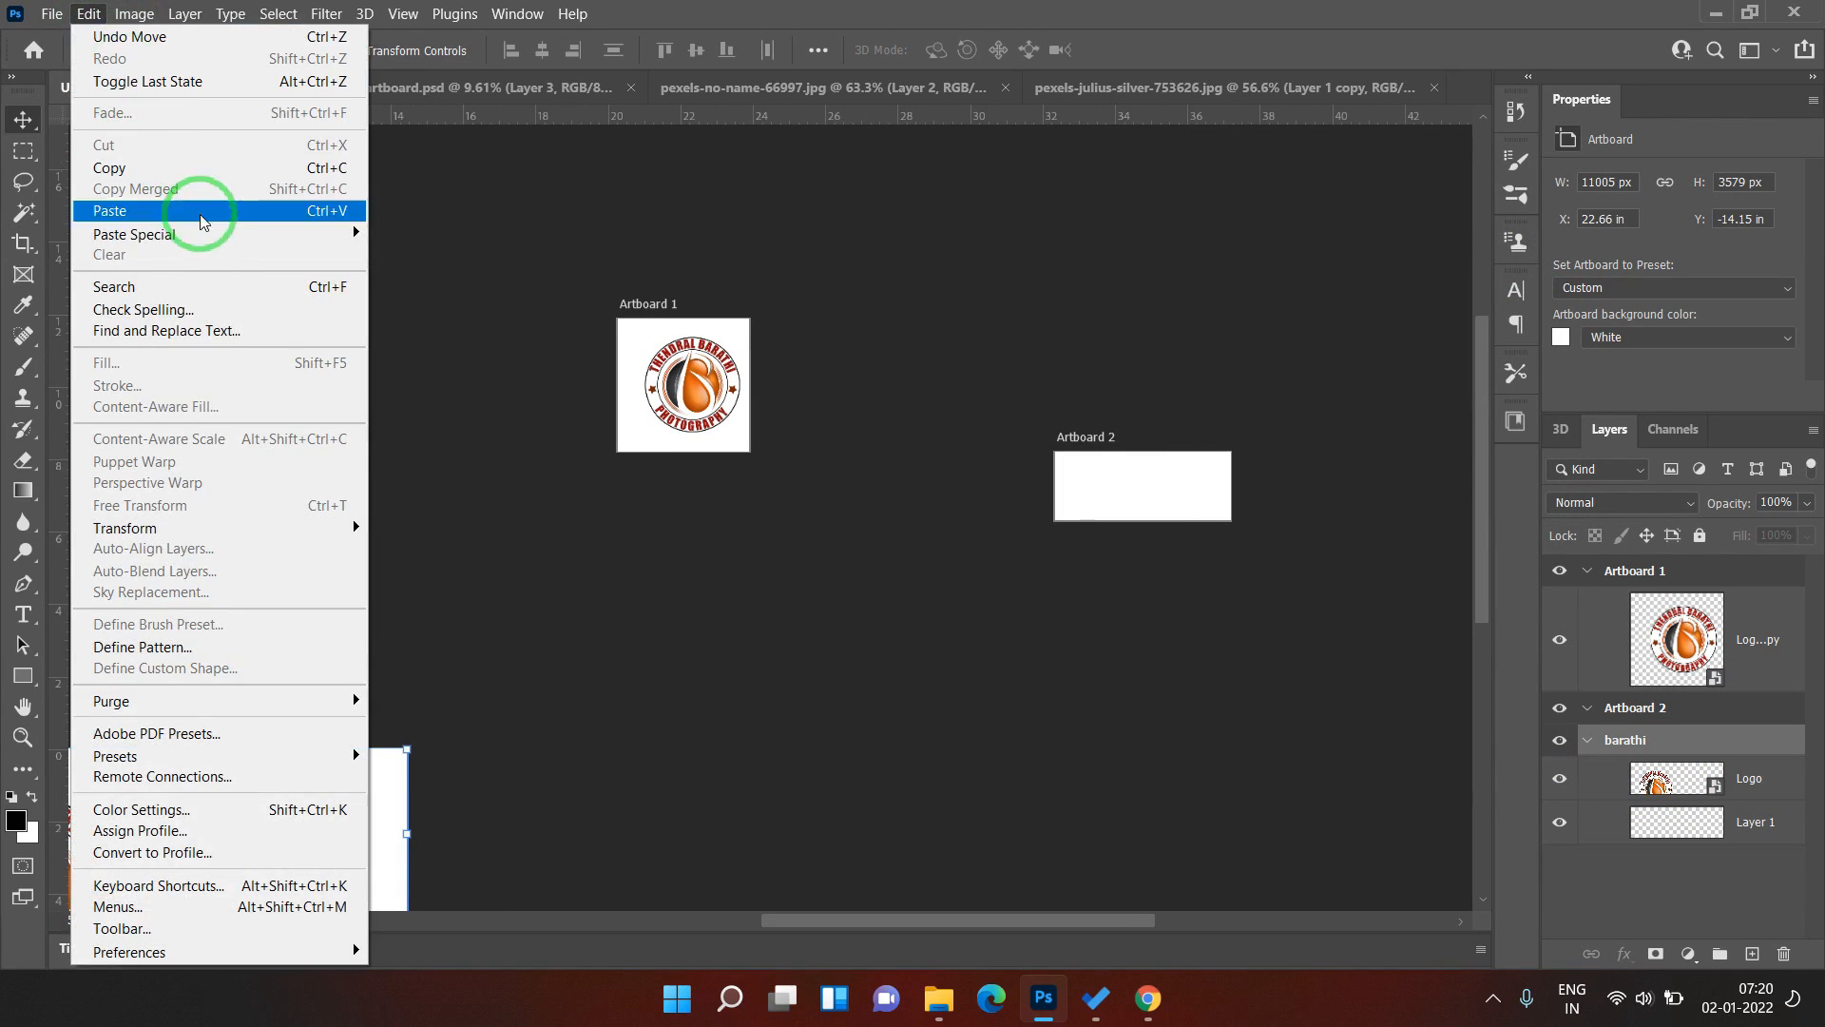
mouse_move(143, 15)
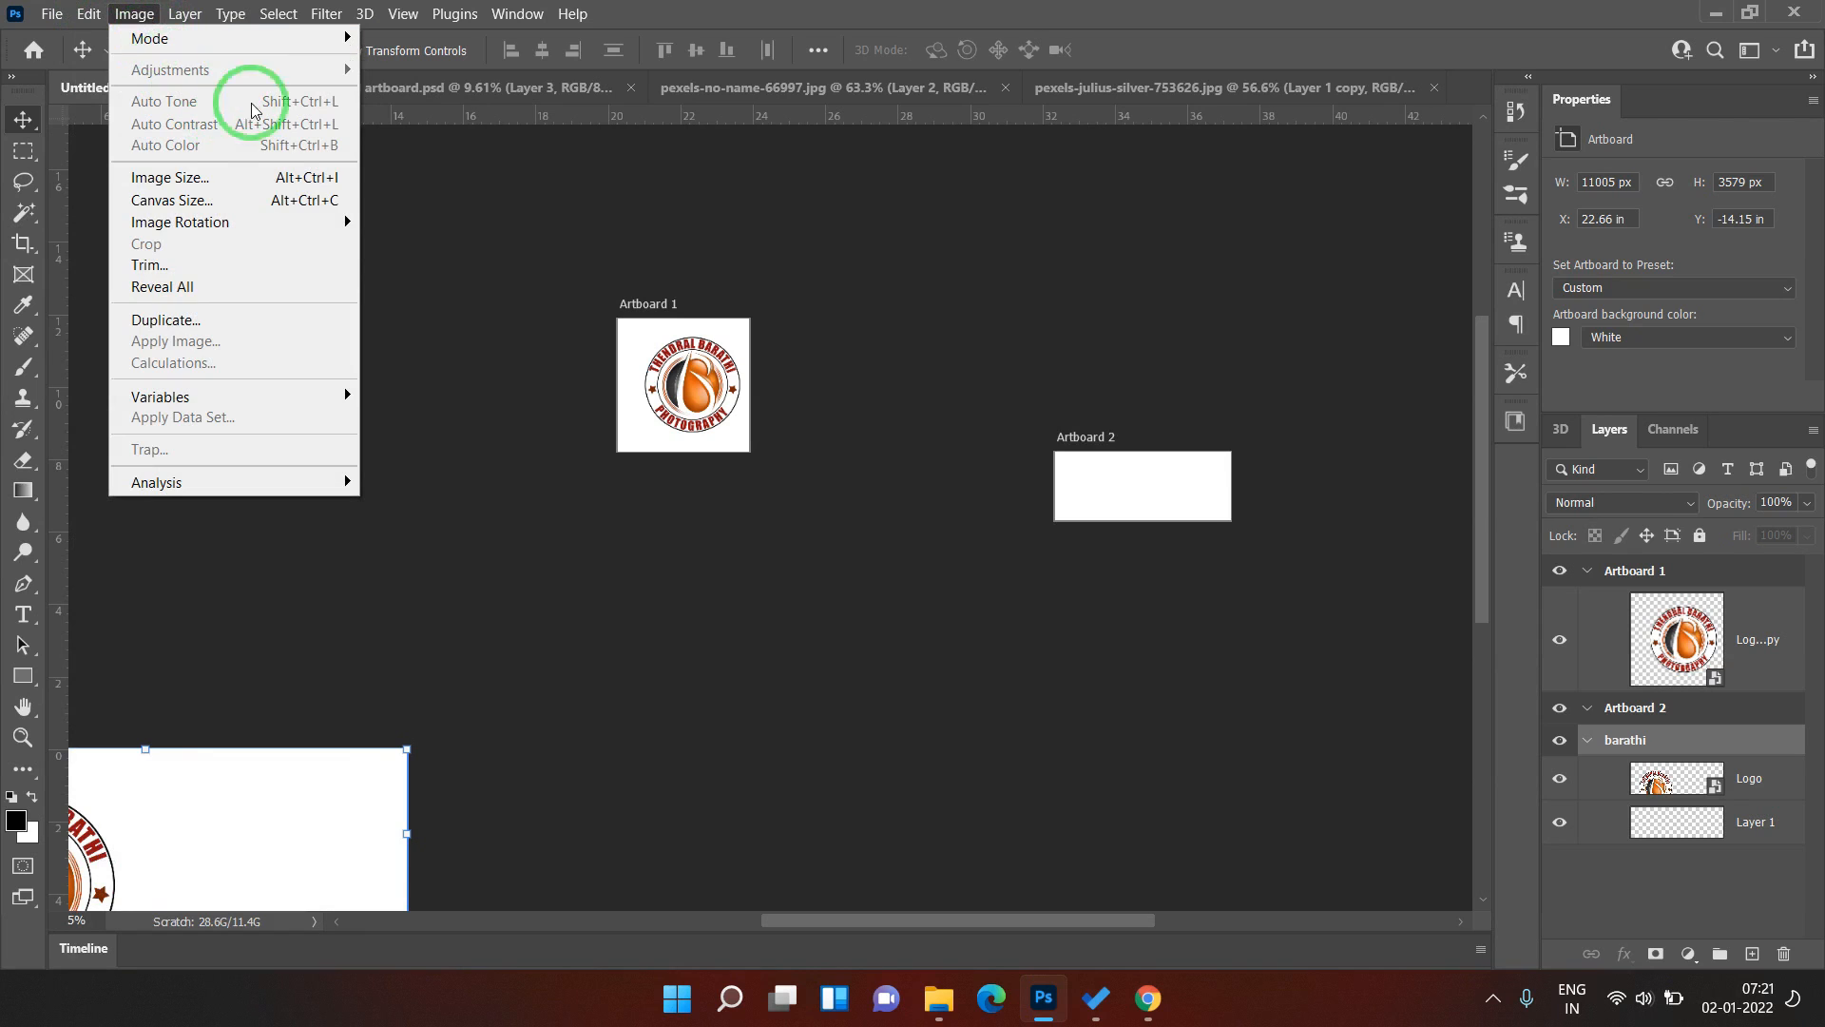
click(284, 202)
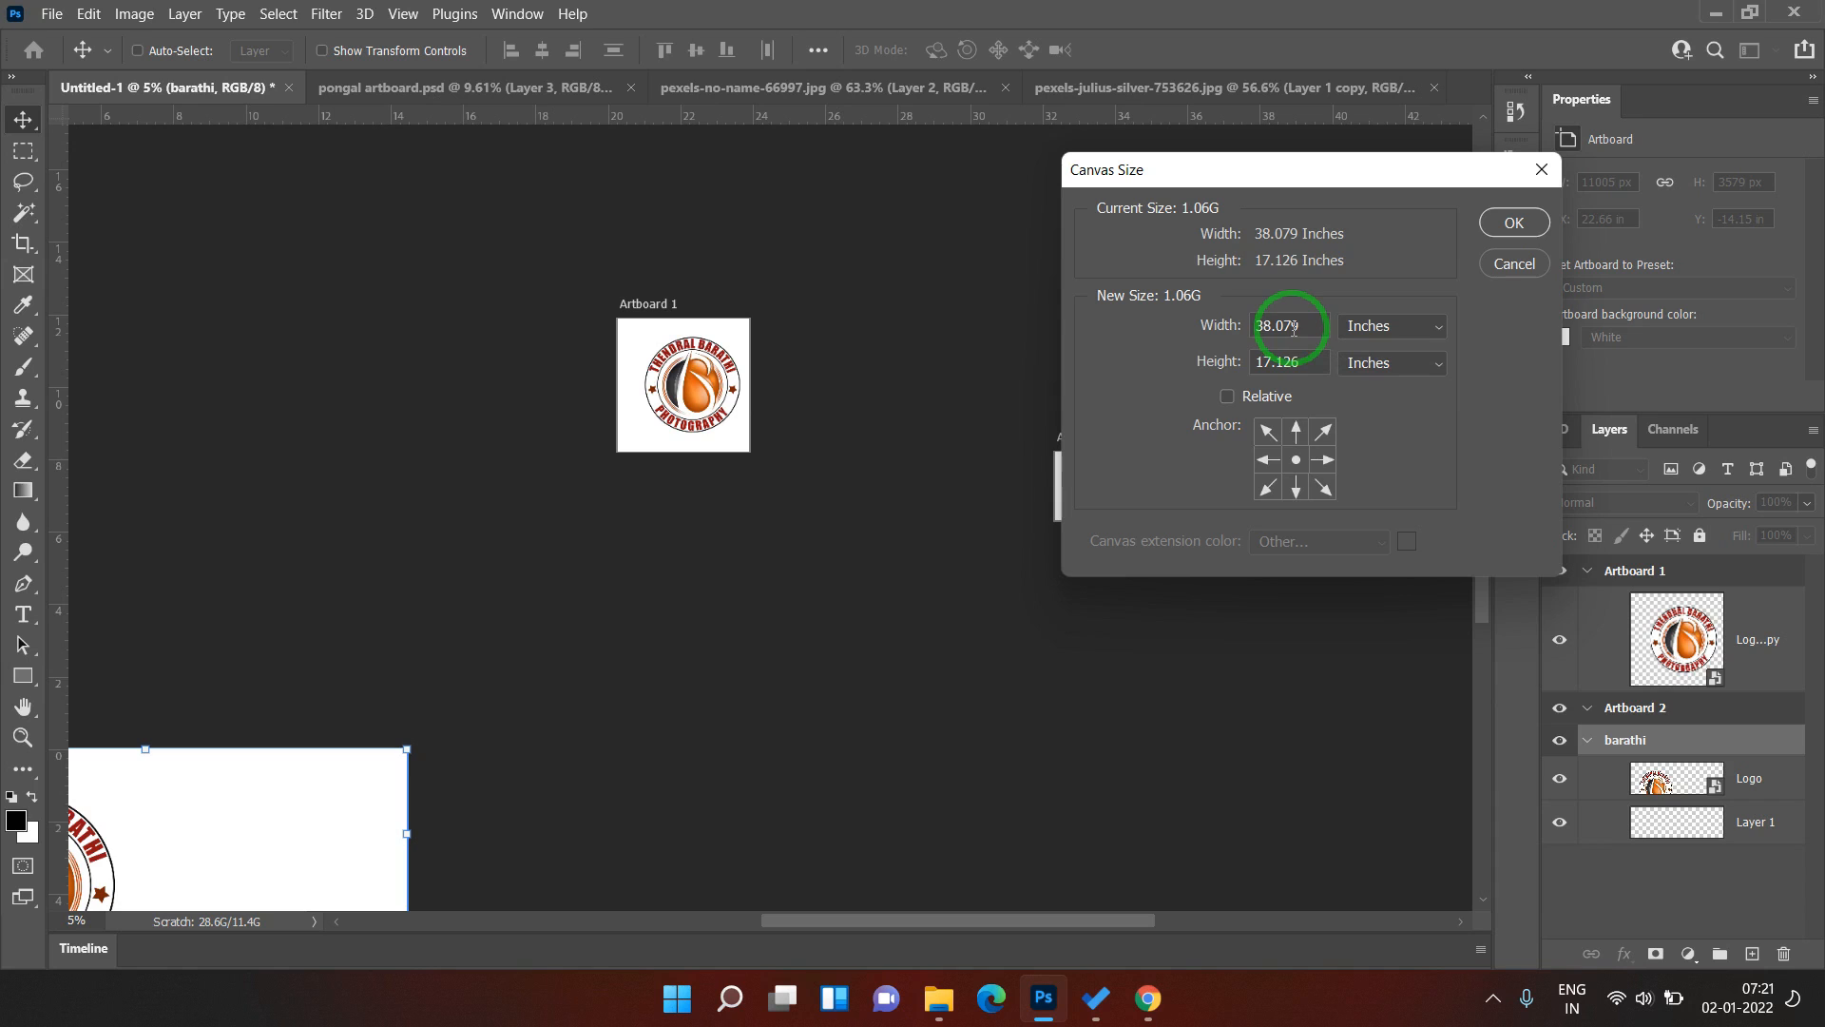
key(Escape)
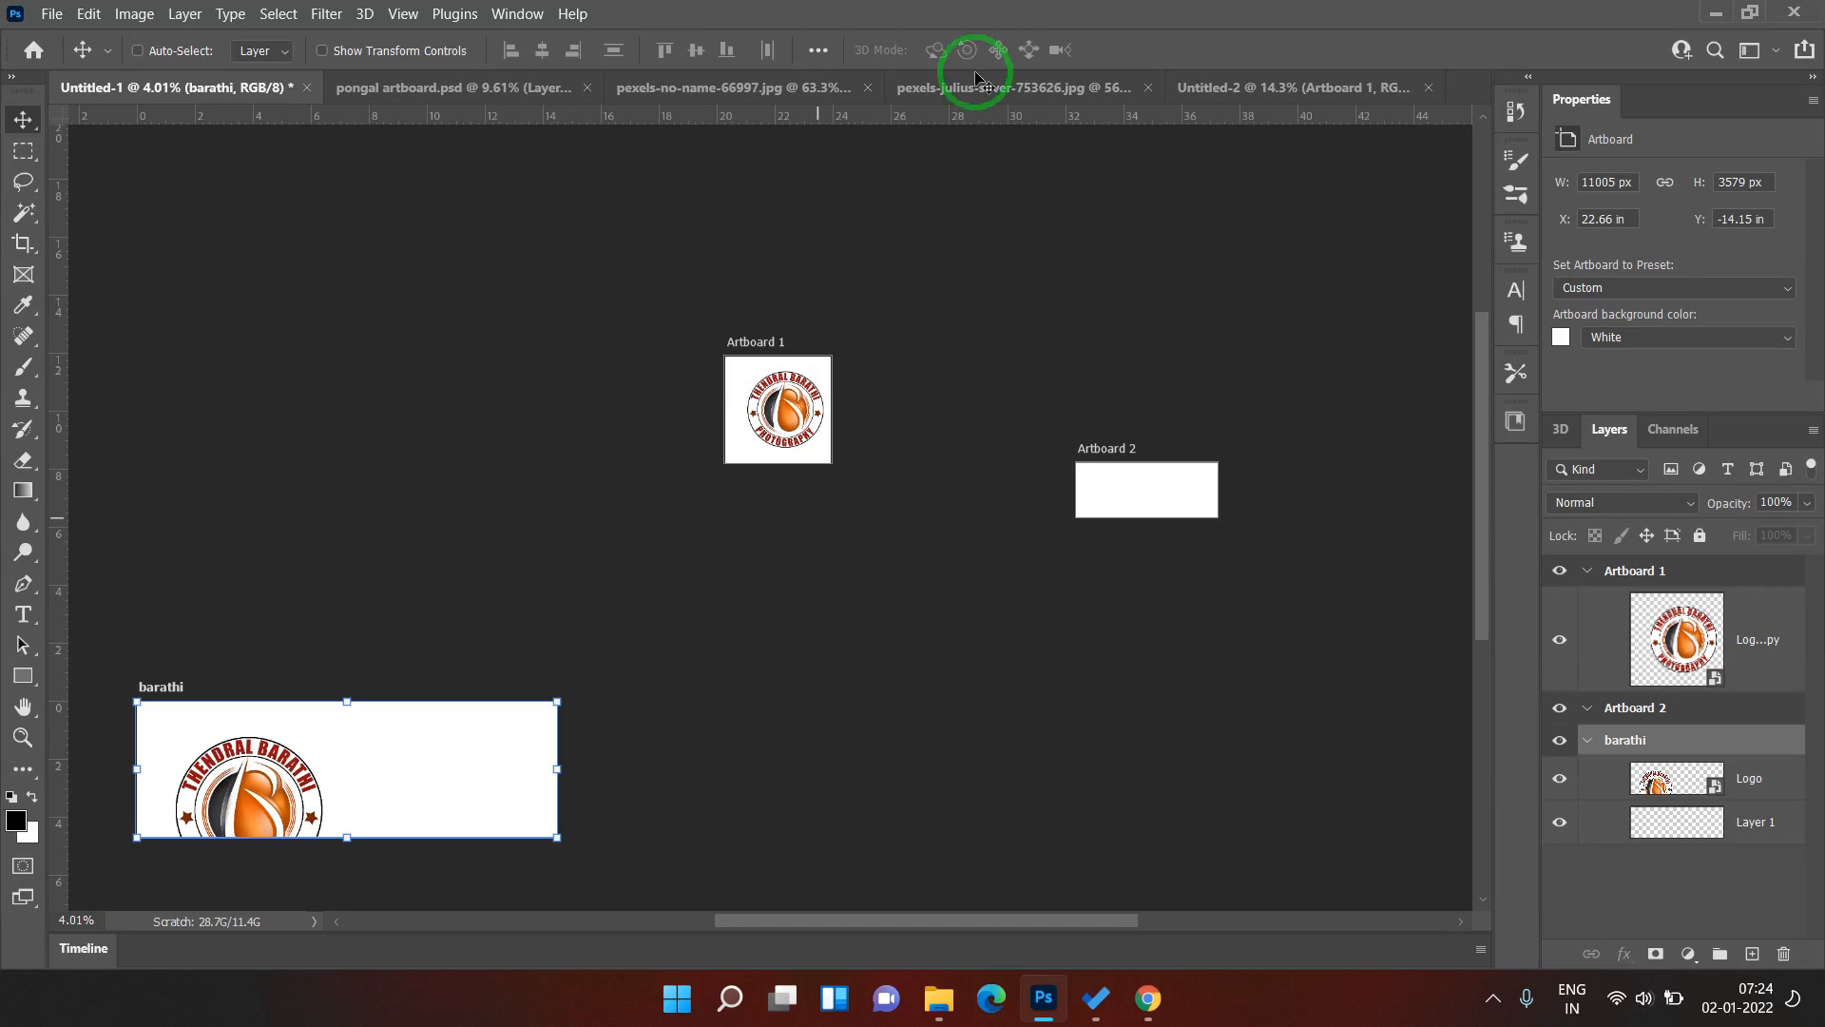
- Switch to the Untitled-2 document and activate the Artboard tool
click(1249, 90)
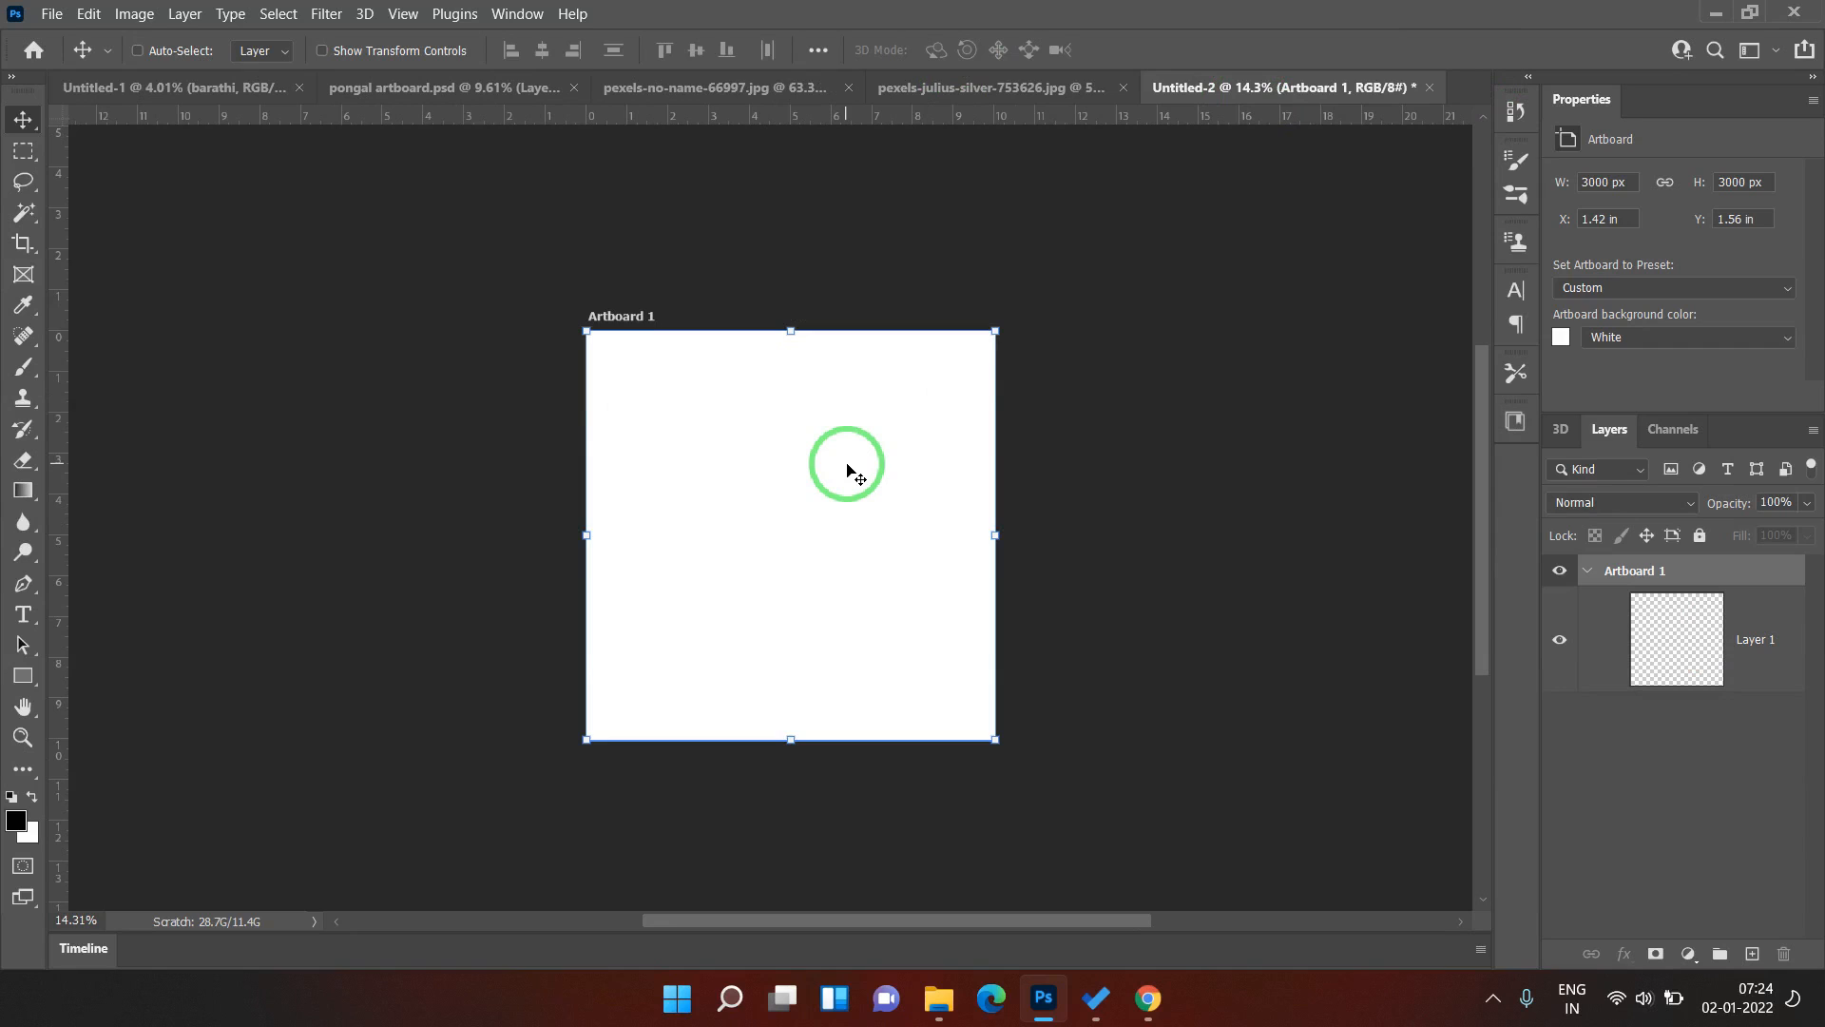
click(22, 118)
click(79, 145)
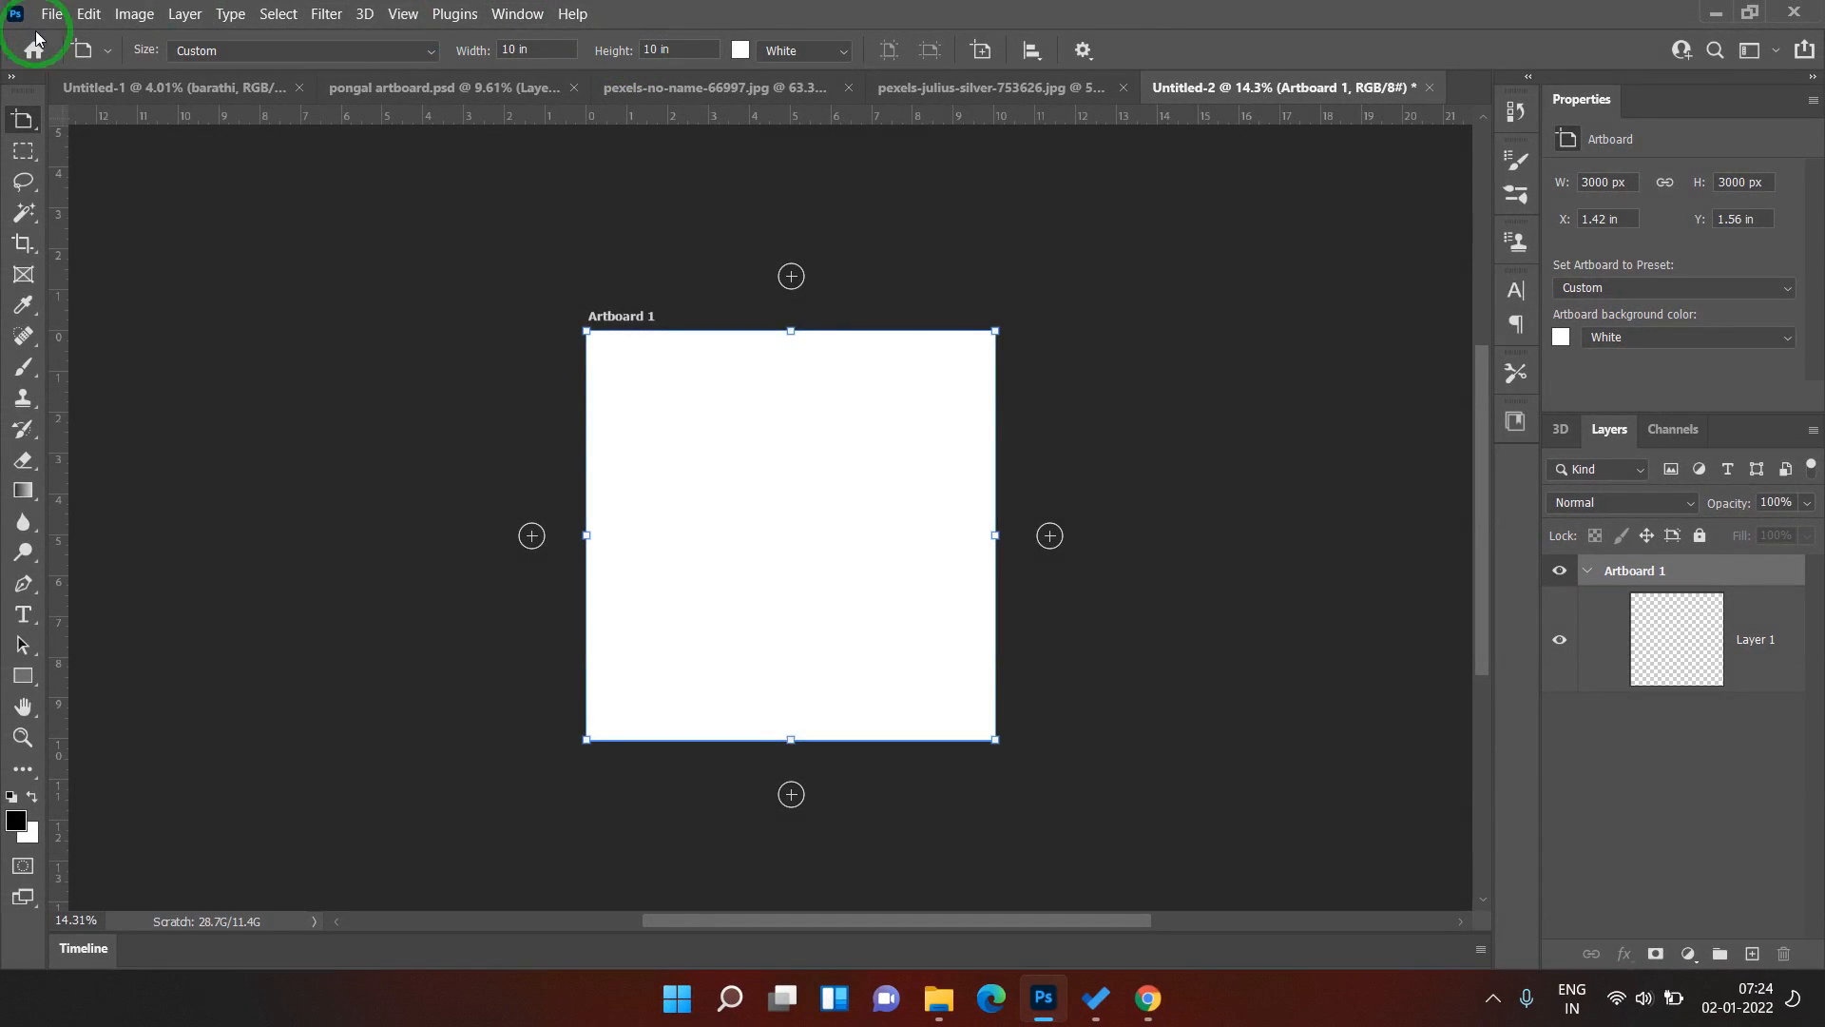
- Check the canvas dimensions of the Untitled-2 document without changing them
click(135, 14)
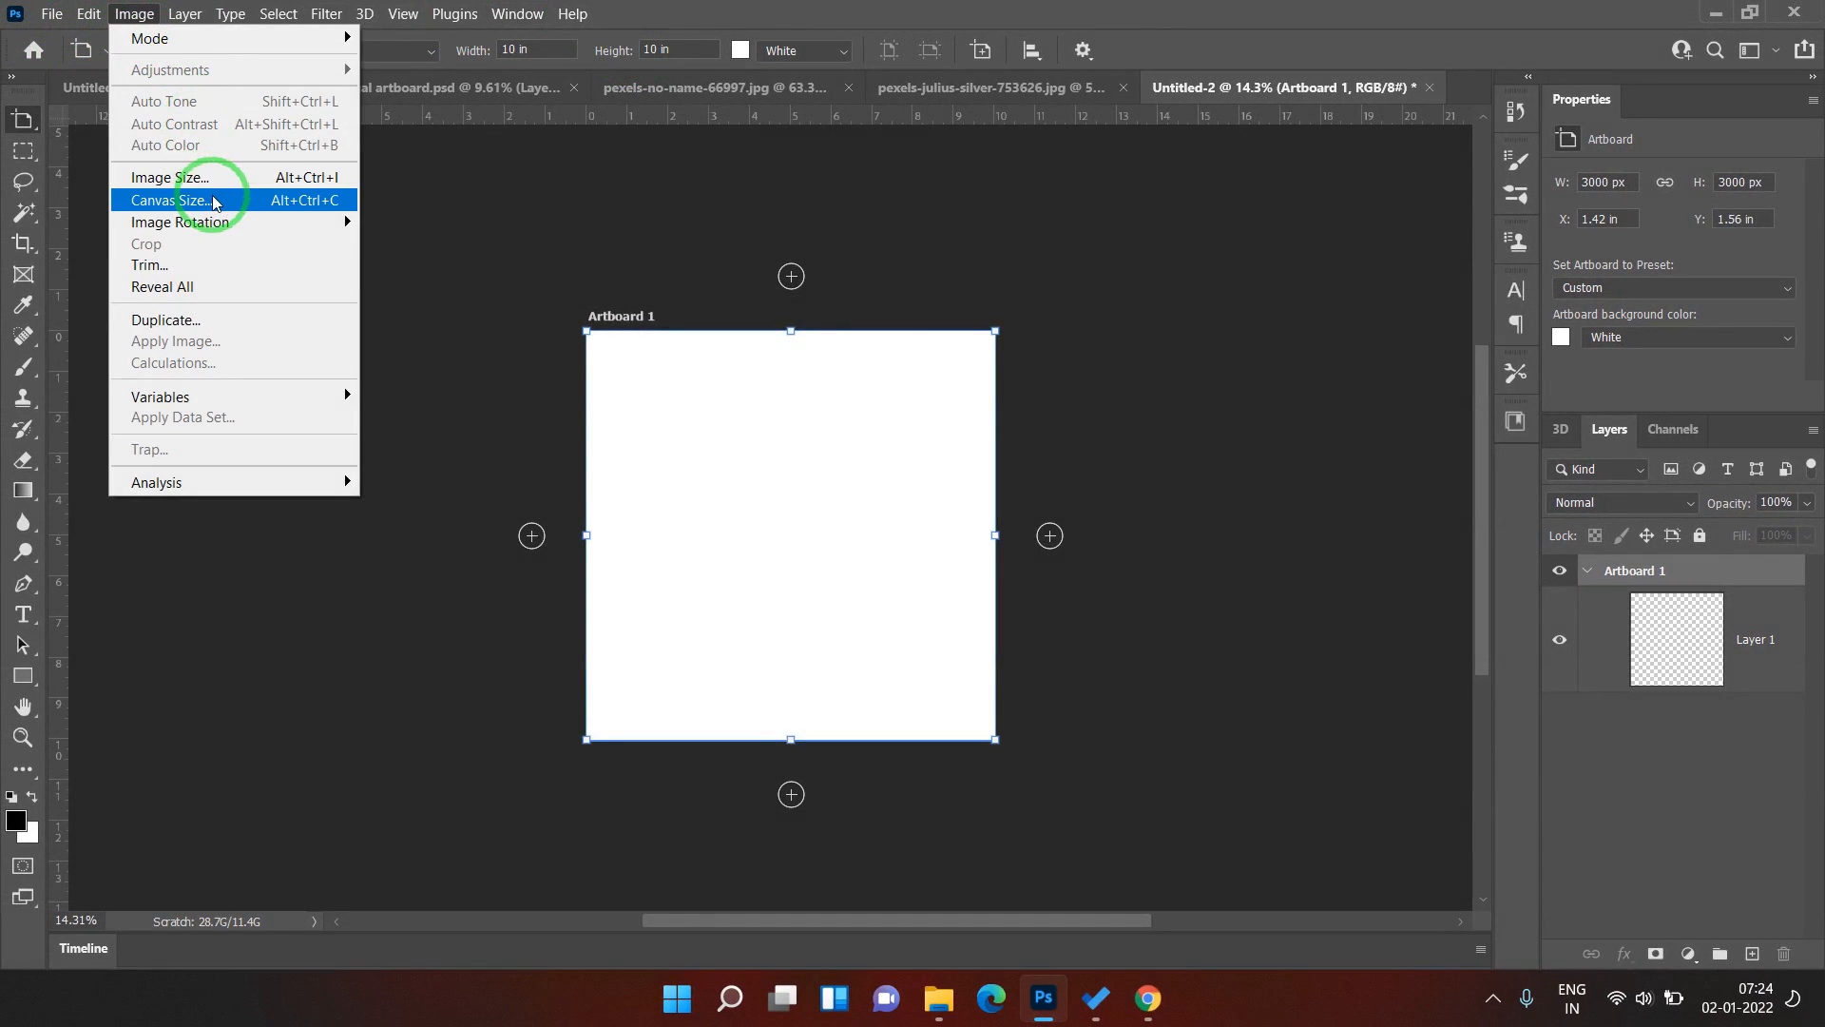
click(169, 200)
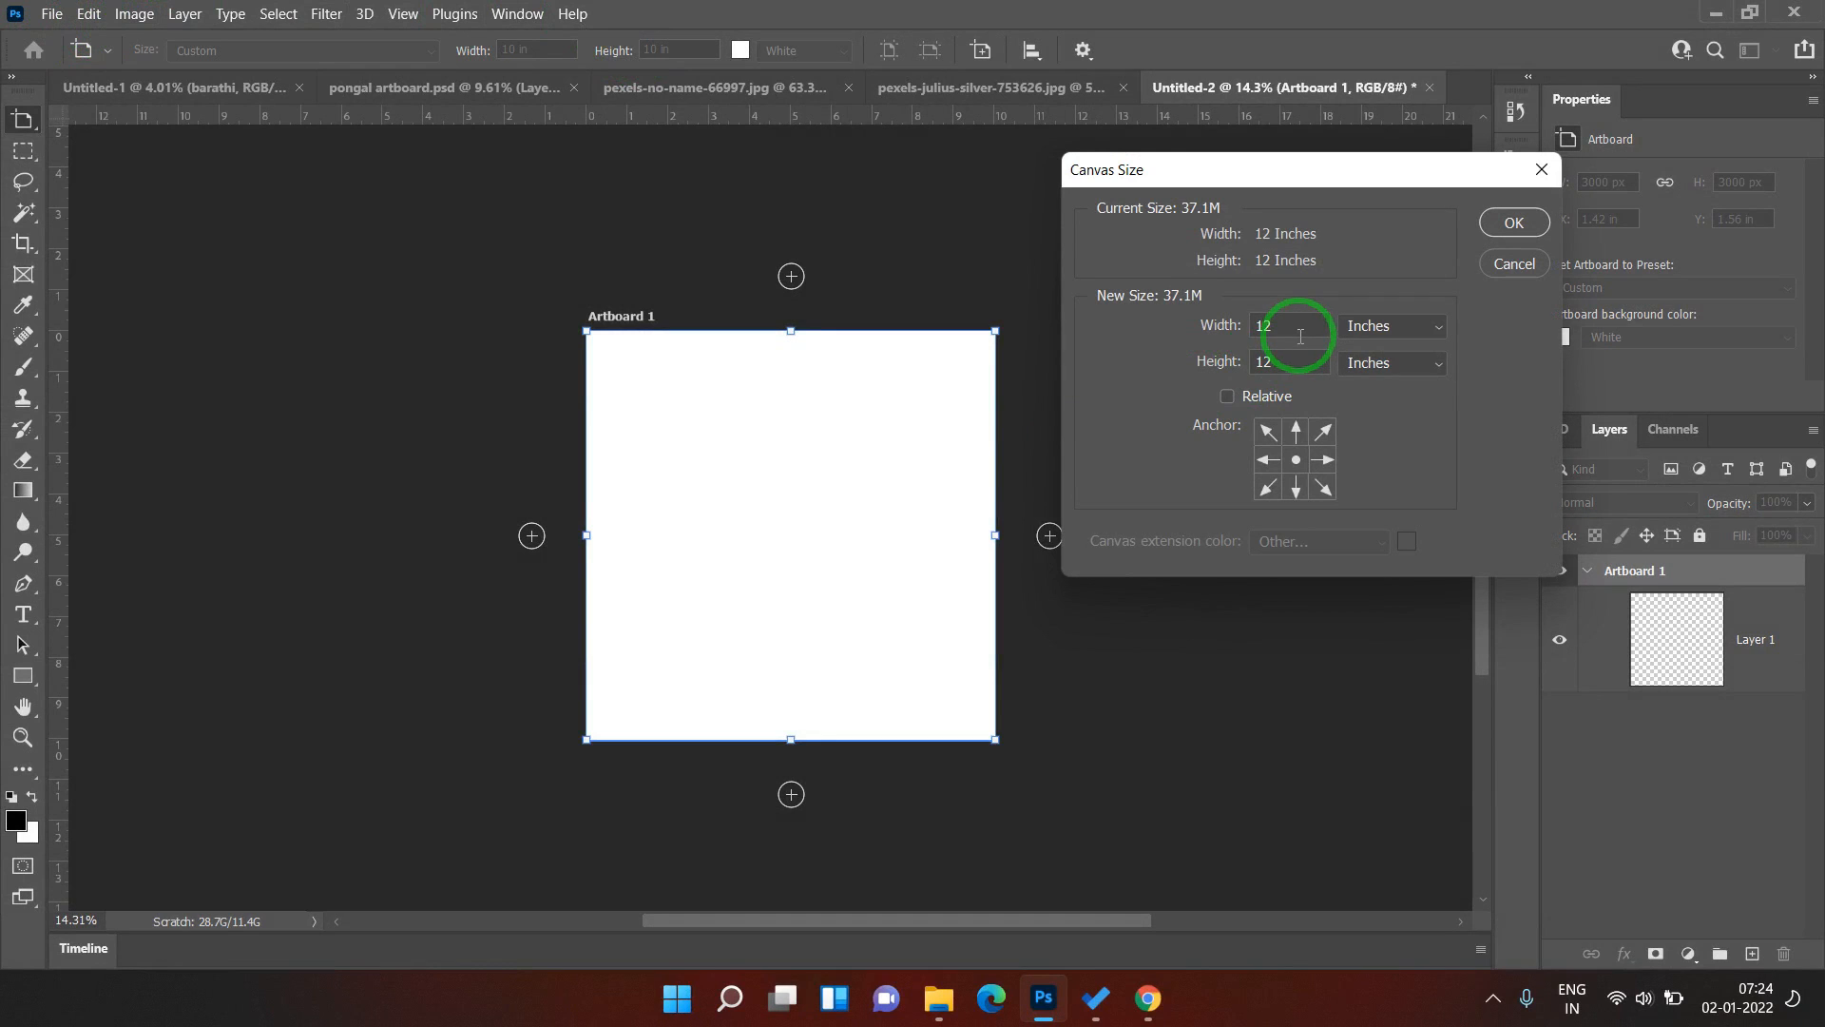
click(1514, 226)
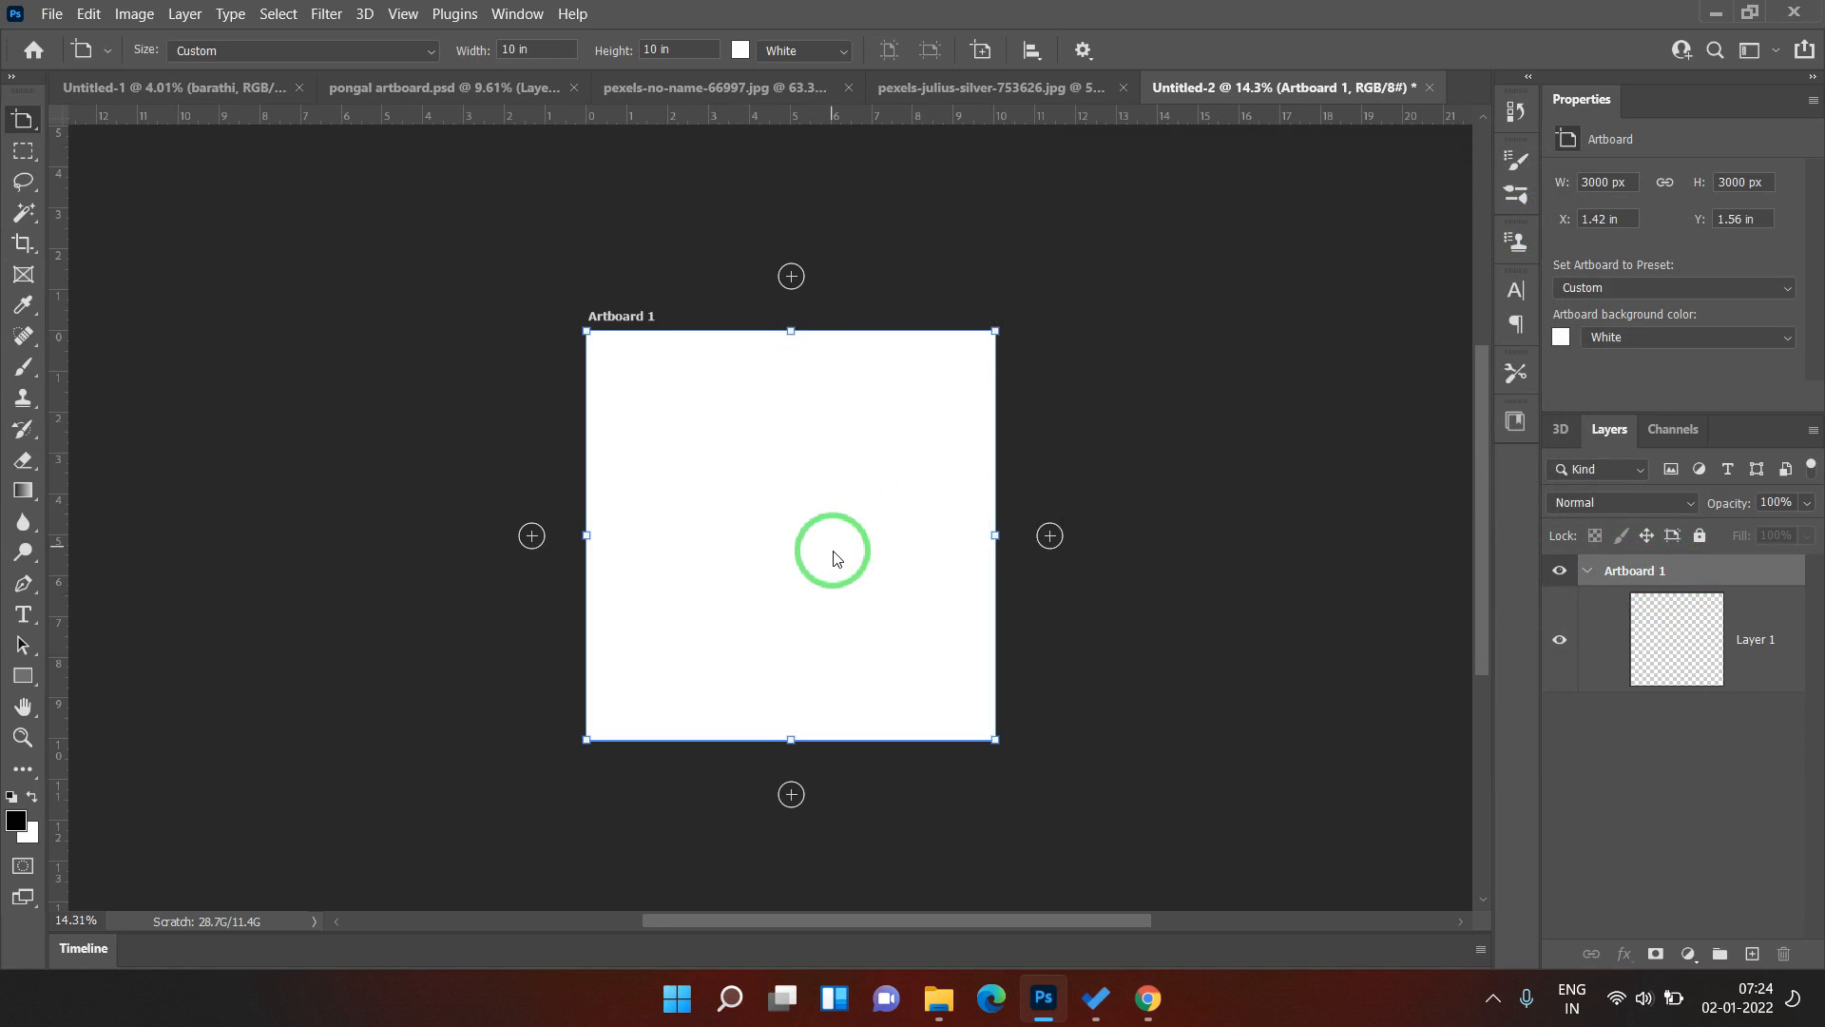
- Move Artboard 1 to about X 0.7 in, Y 0.4 in and add a new artboard directly to its right
key(v)
drag(774, 566, 771, 528)
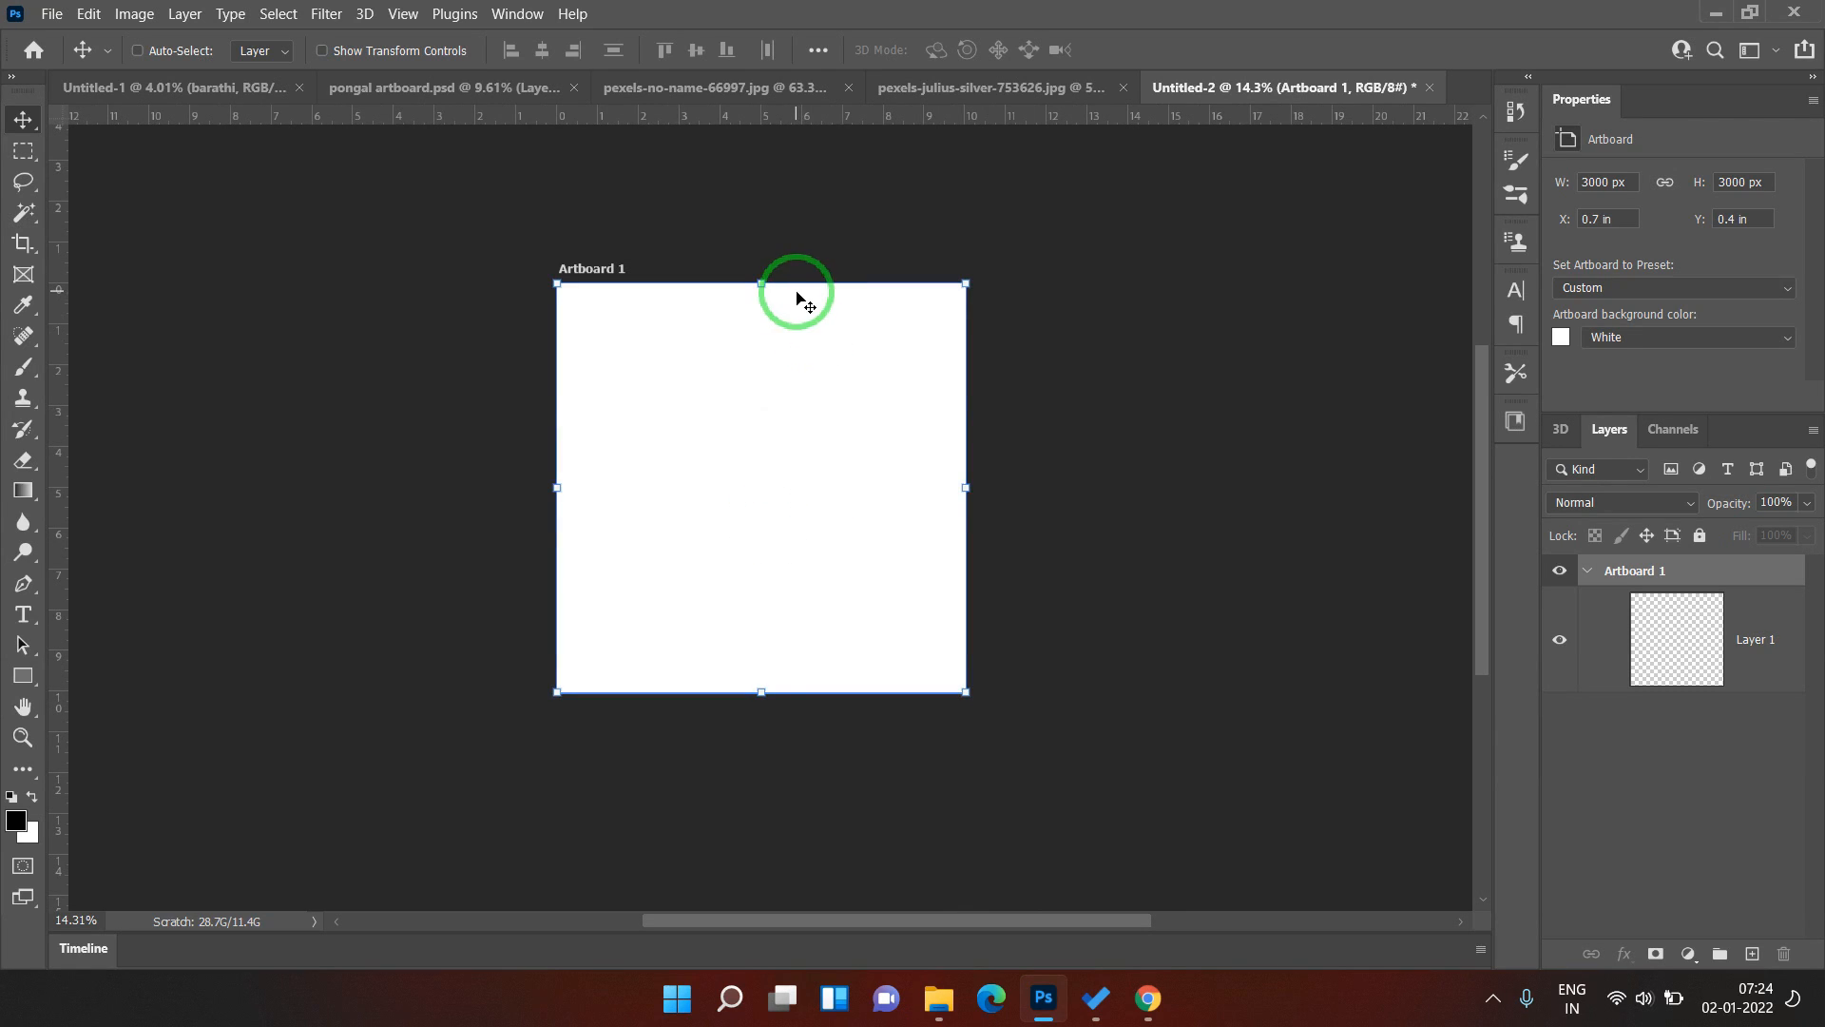
key(shift+v)
click(1019, 487)
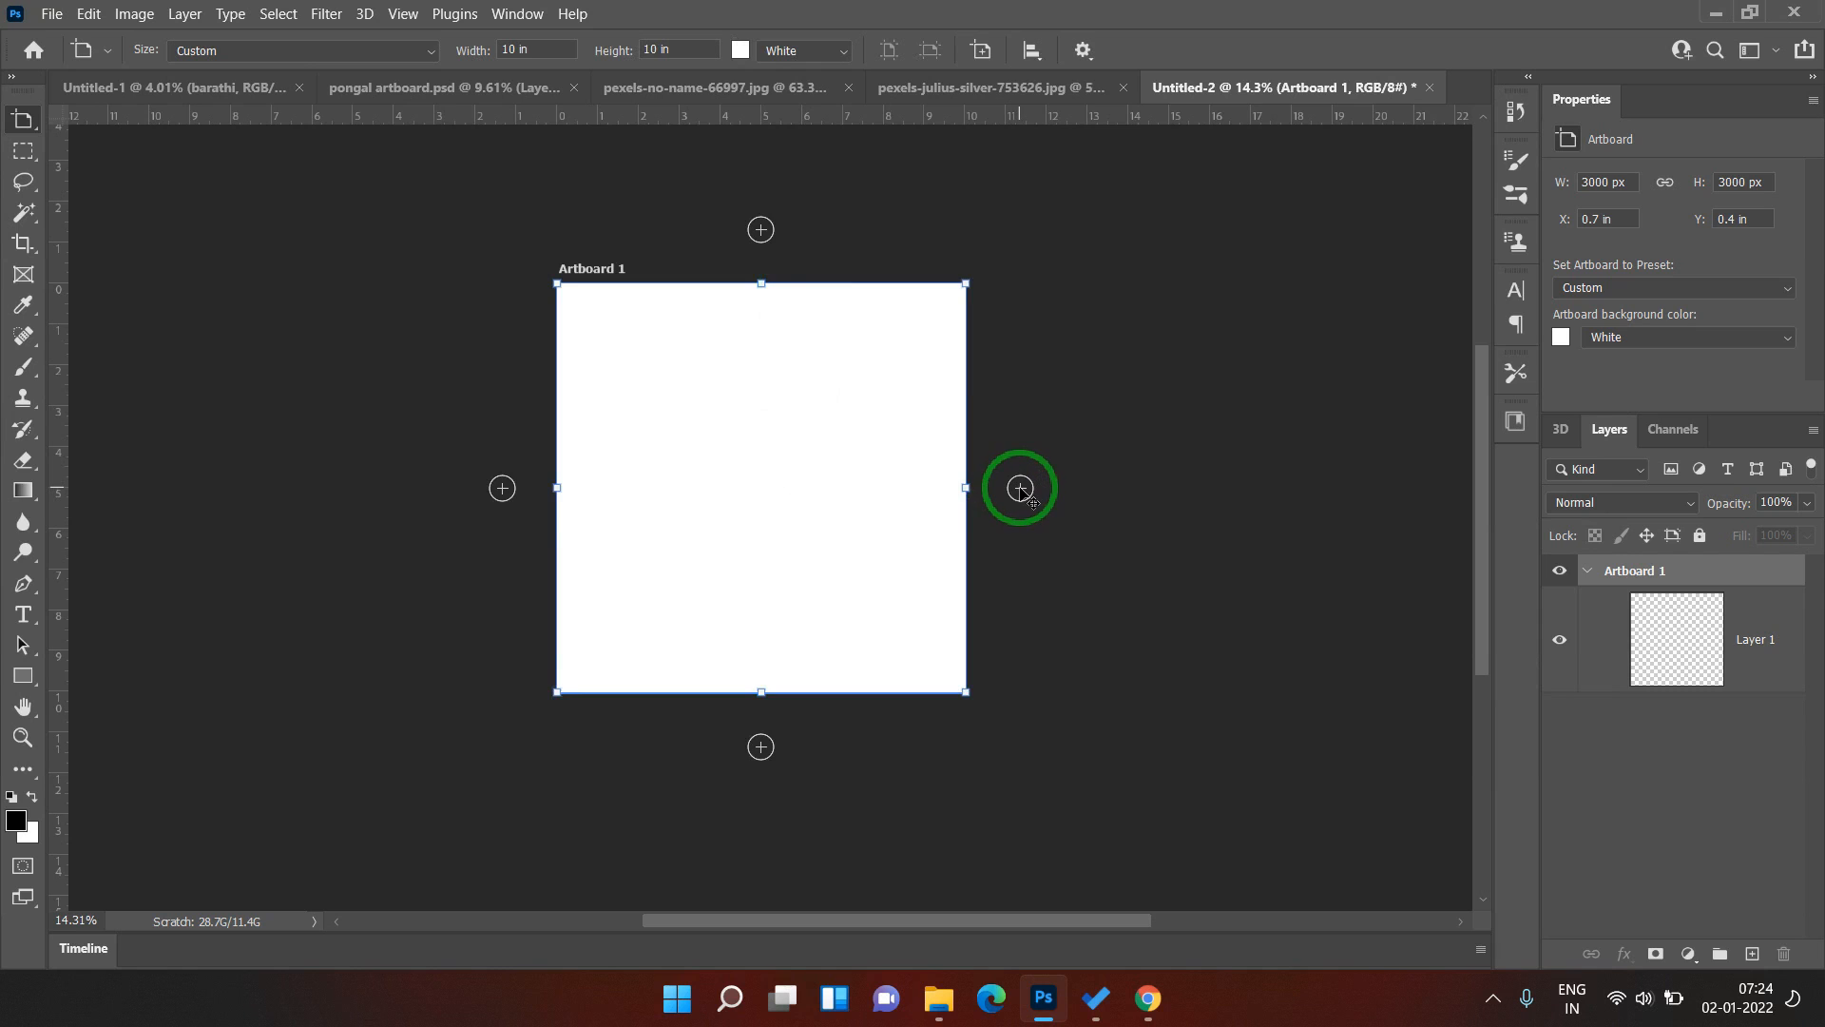
- Add three more artboards around Artboard 1: one above it, one to its left and one below it
drag(424, 389, 915, 577)
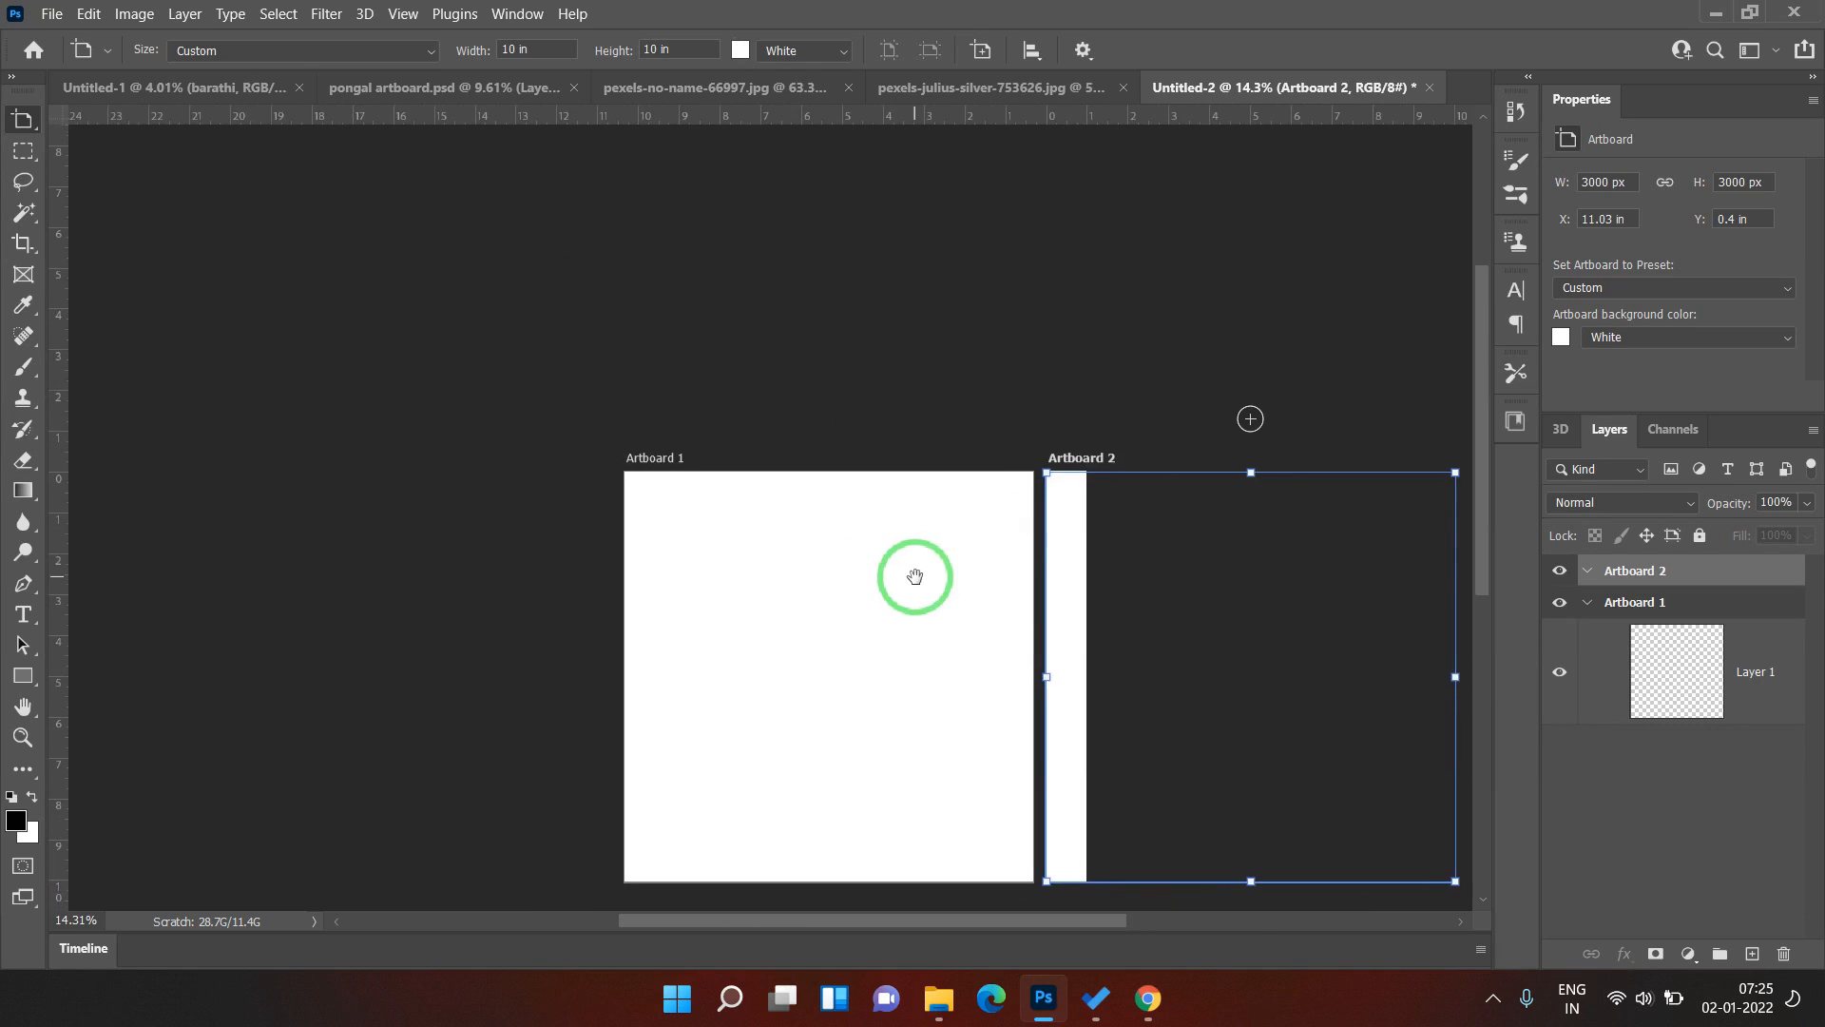
ctrl+click(884, 519)
click(829, 420)
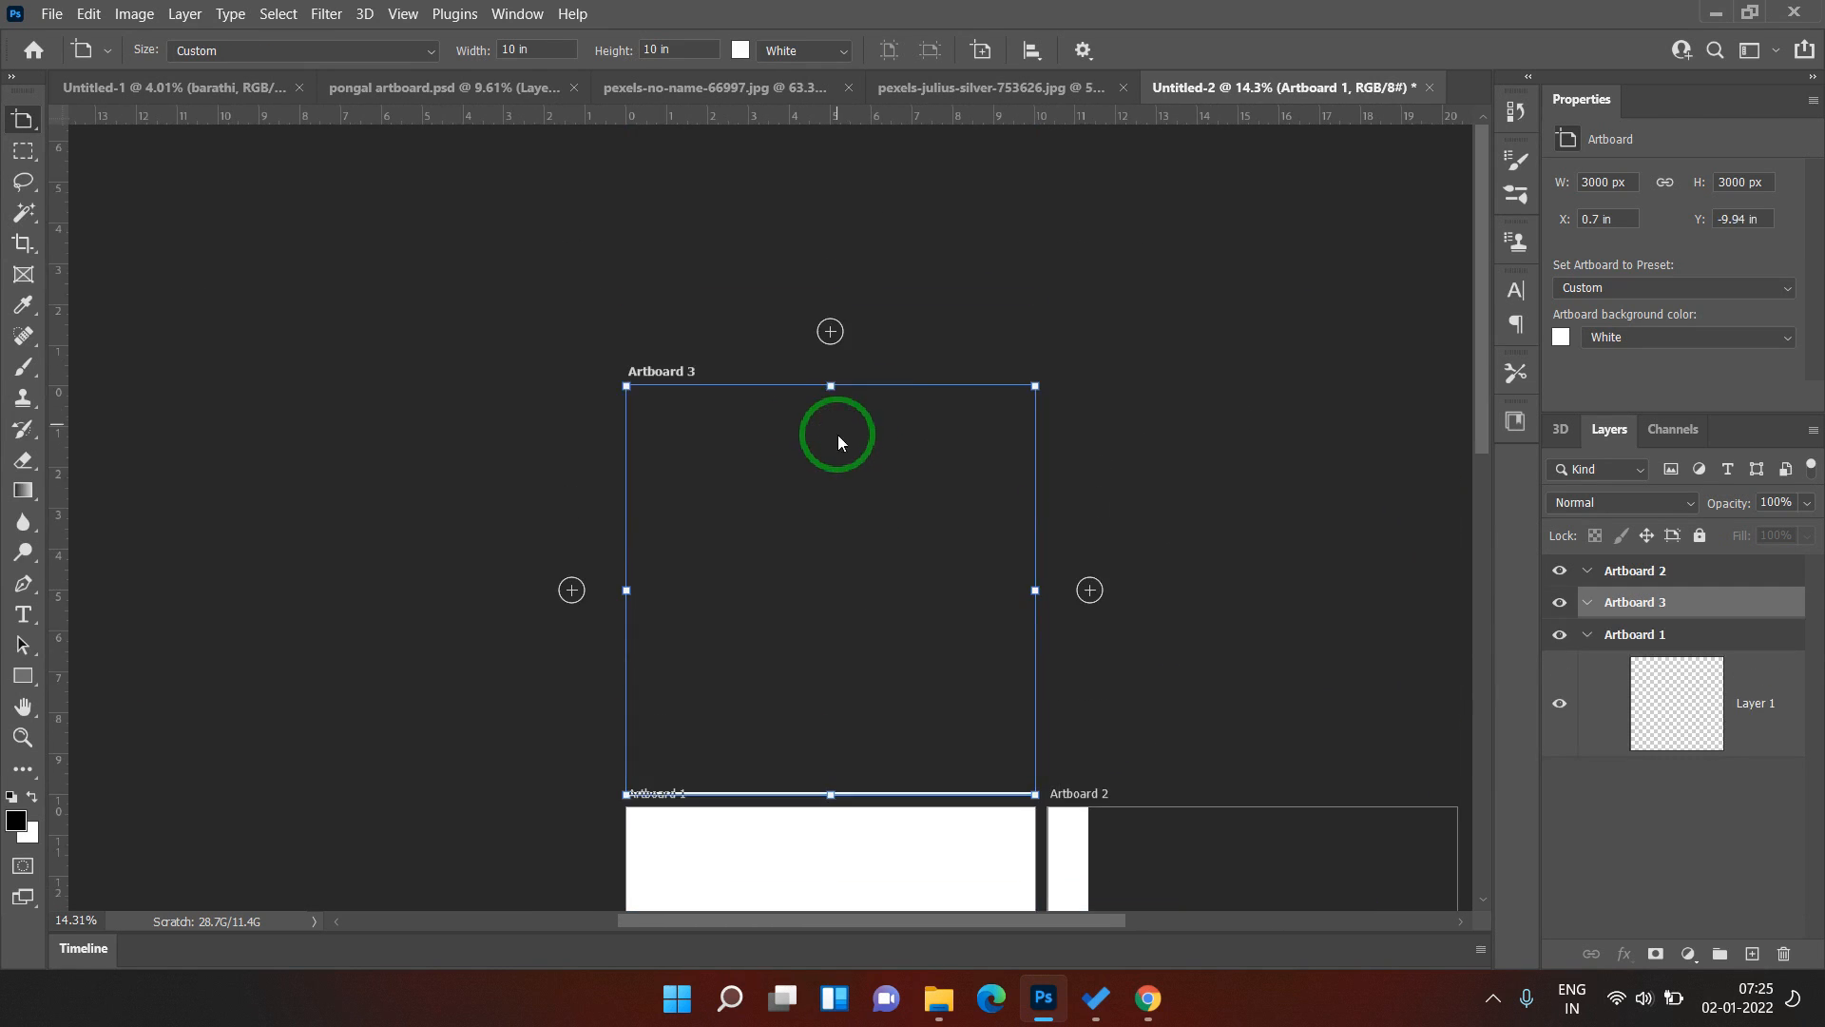
key(v)
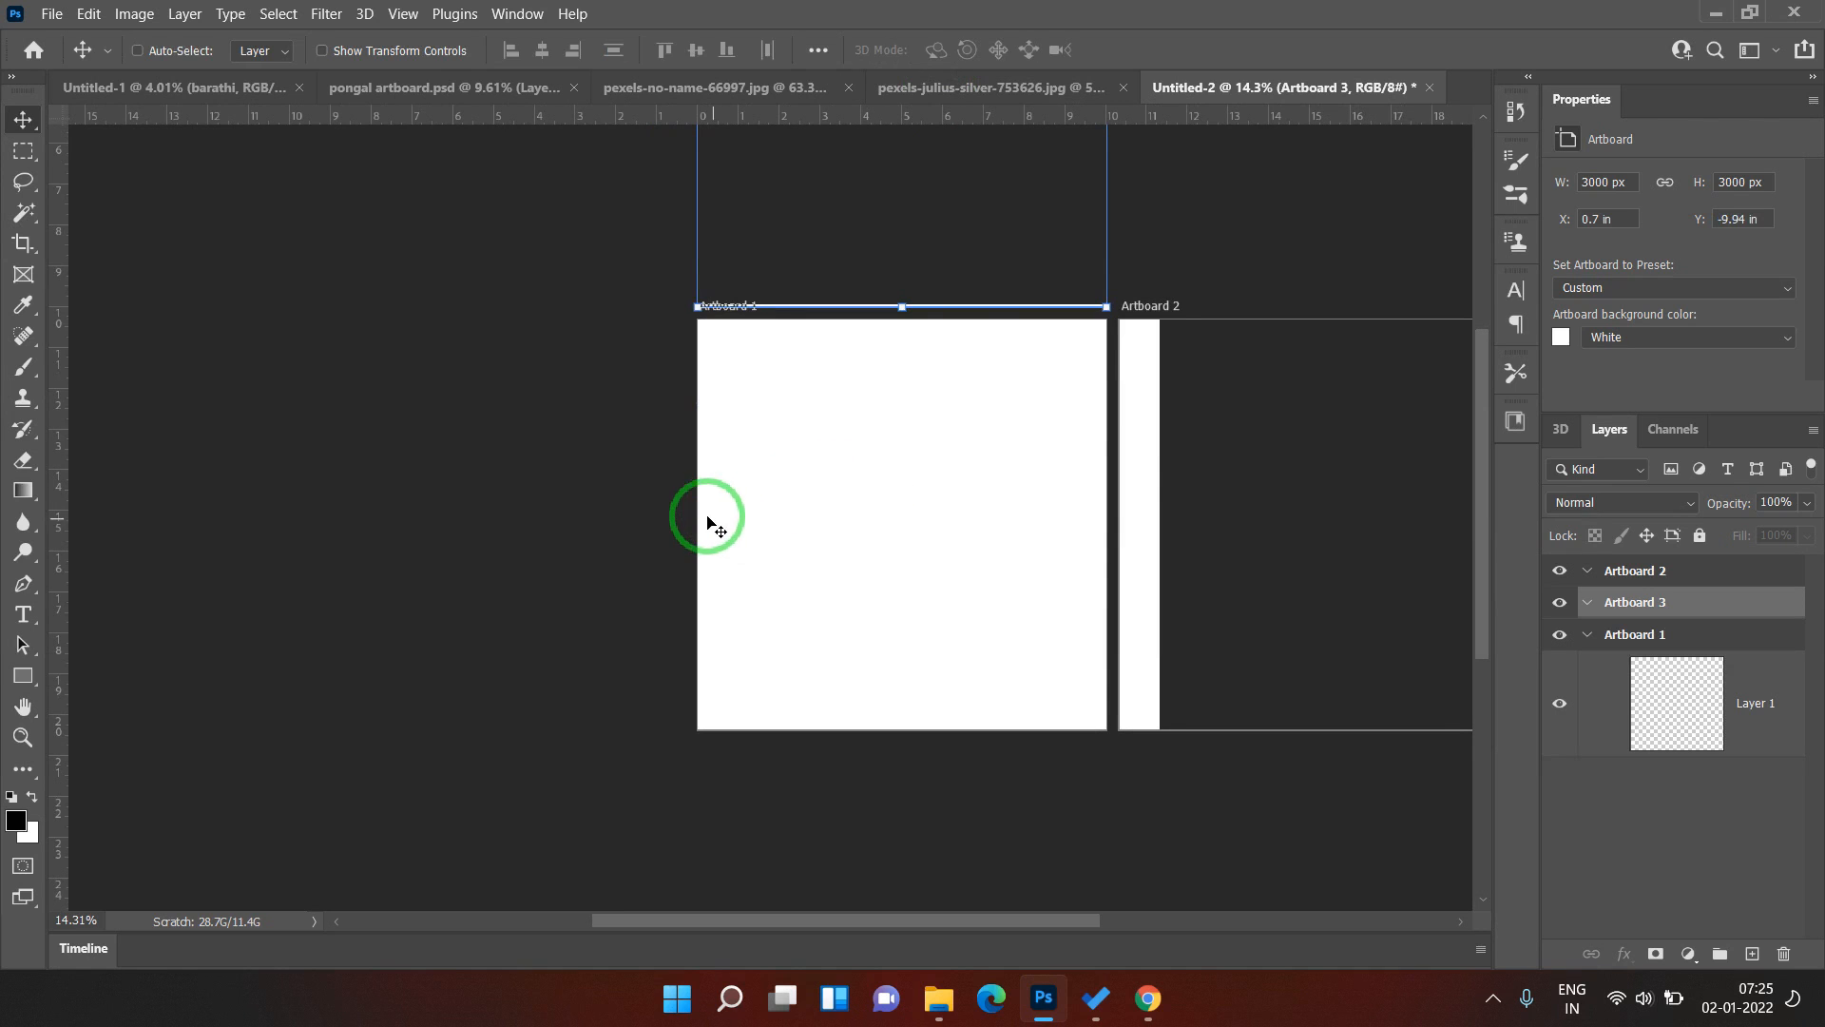
ctrl+click(699, 516)
click(645, 524)
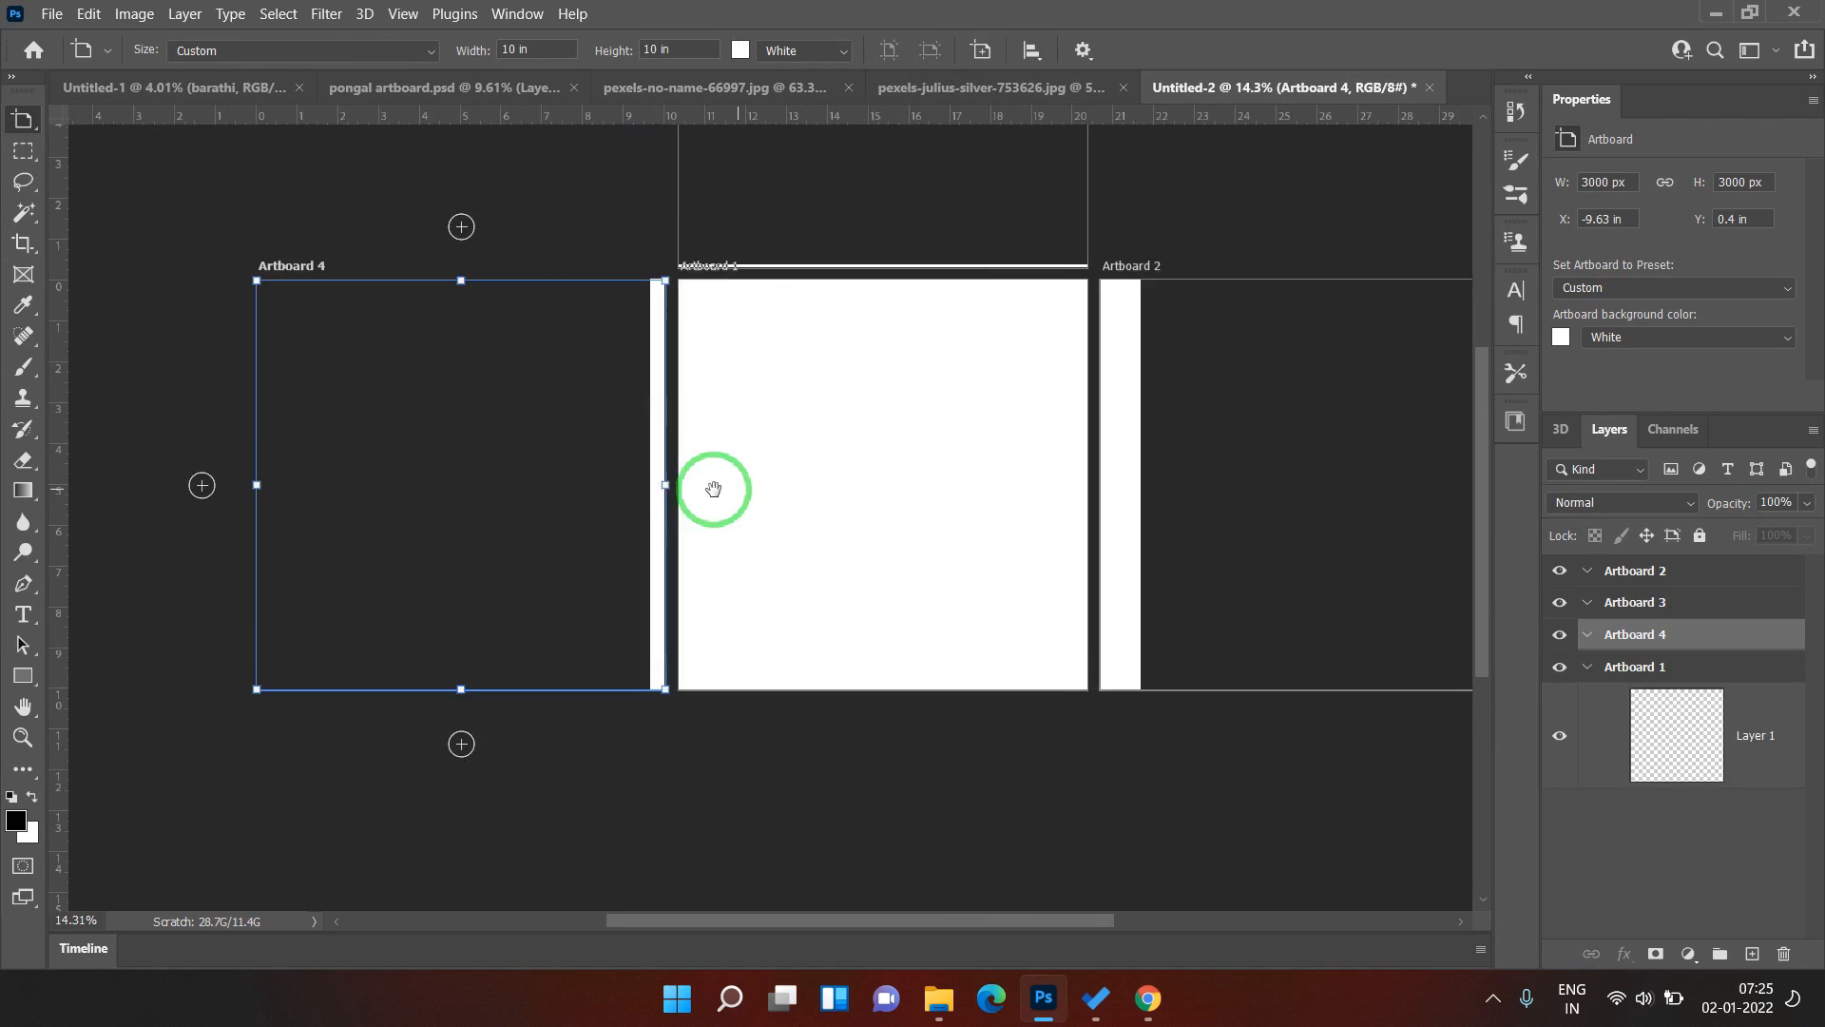
key(v)
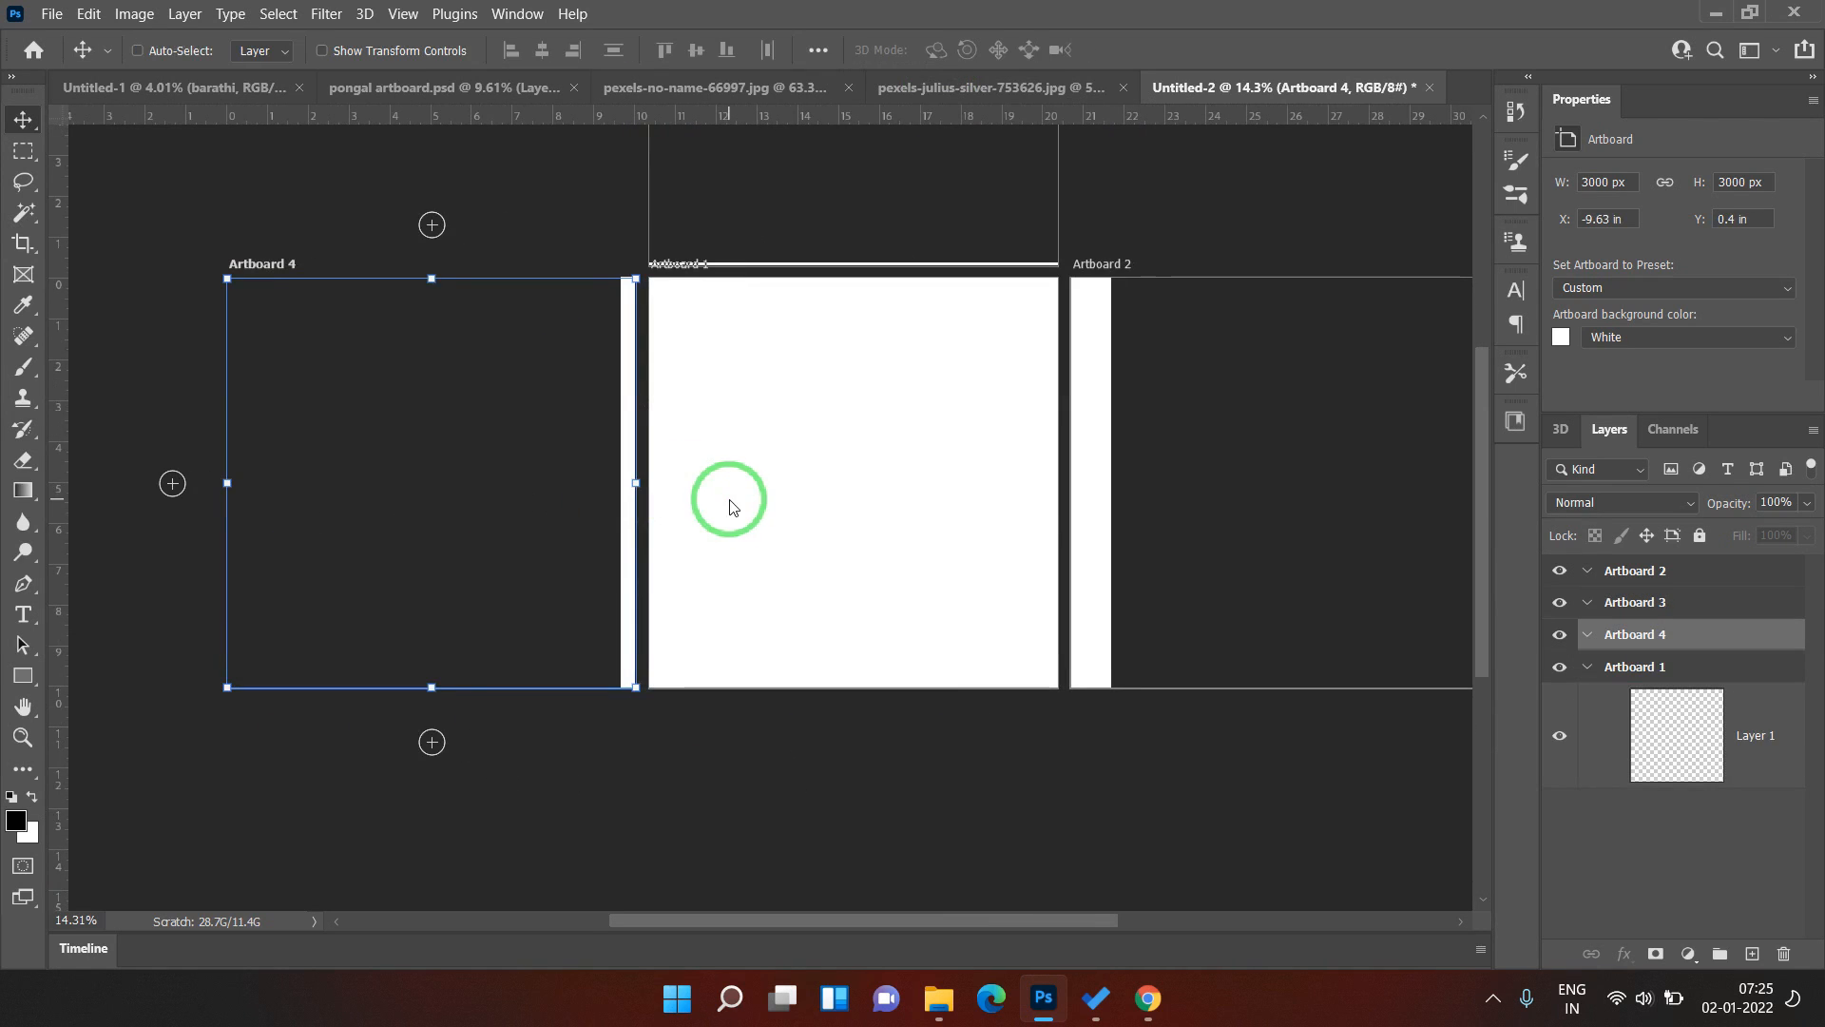
ctrl+click(872, 683)
click(854, 741)
drag(878, 616, 867, 807)
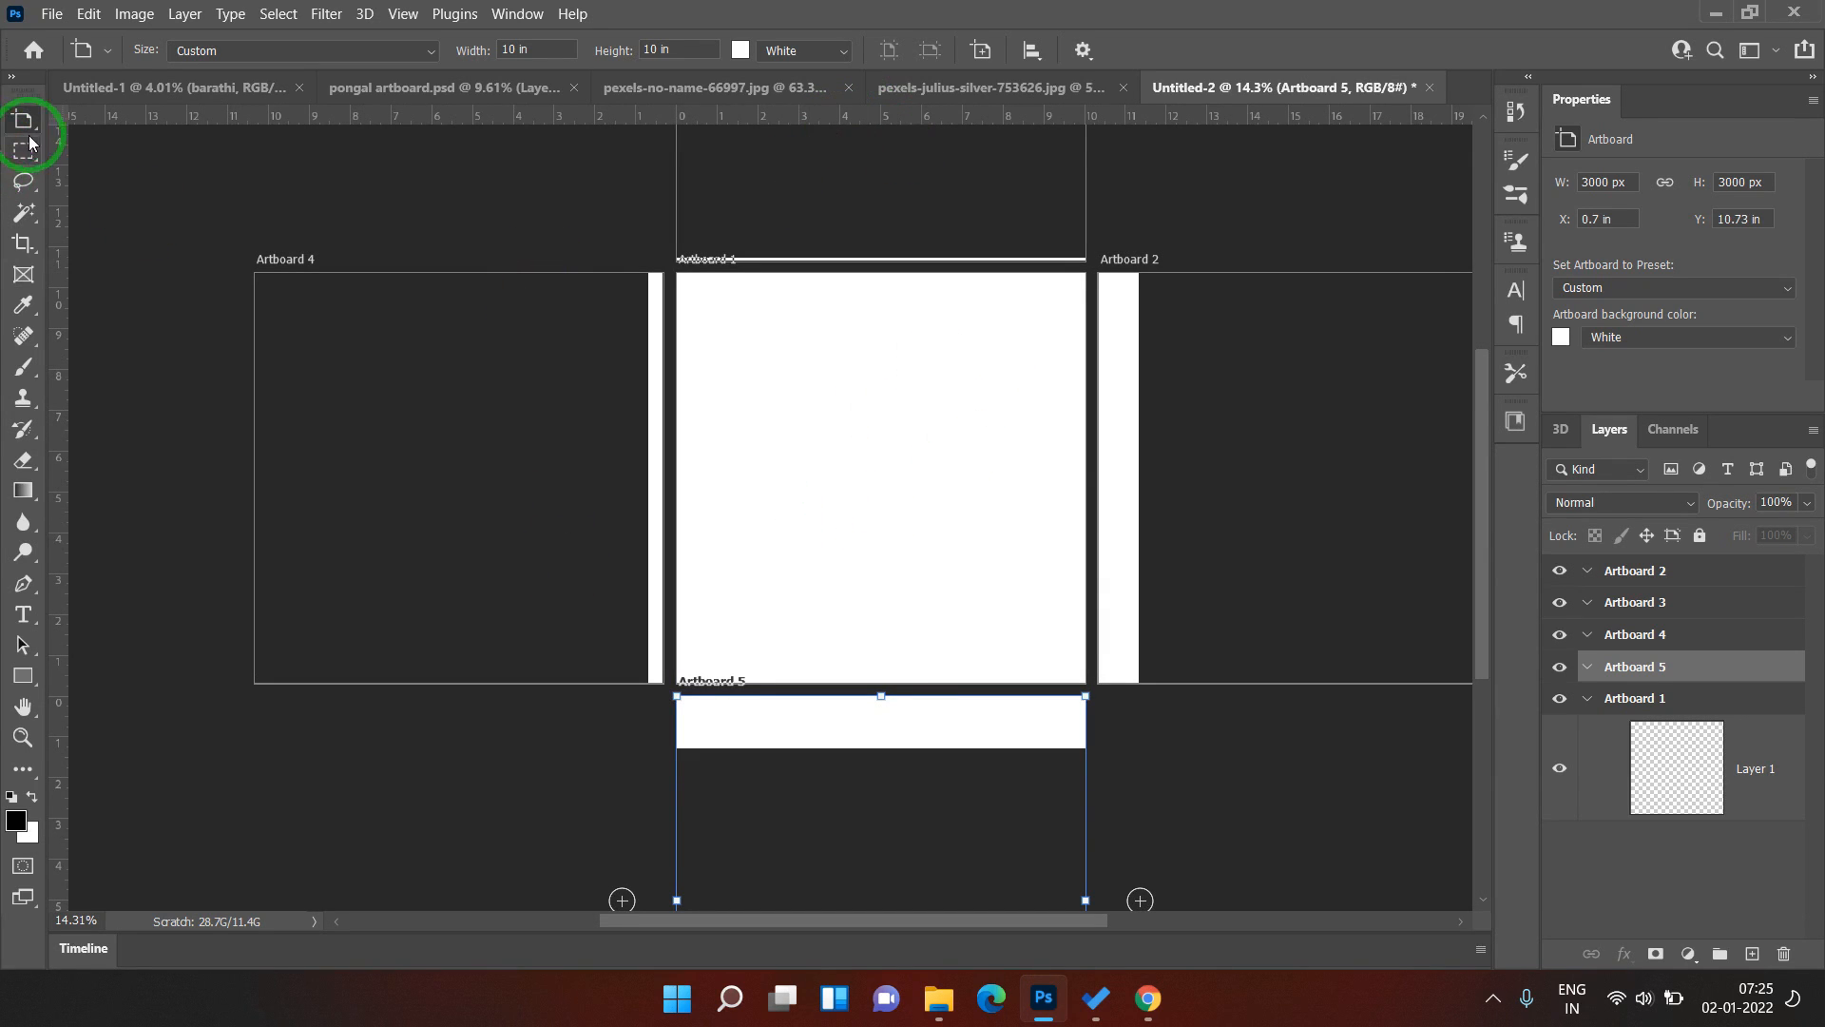
- Enable Auto-size Canvas in the Artboard tool's options and check the canvas size of the five-artboard document
click(1085, 52)
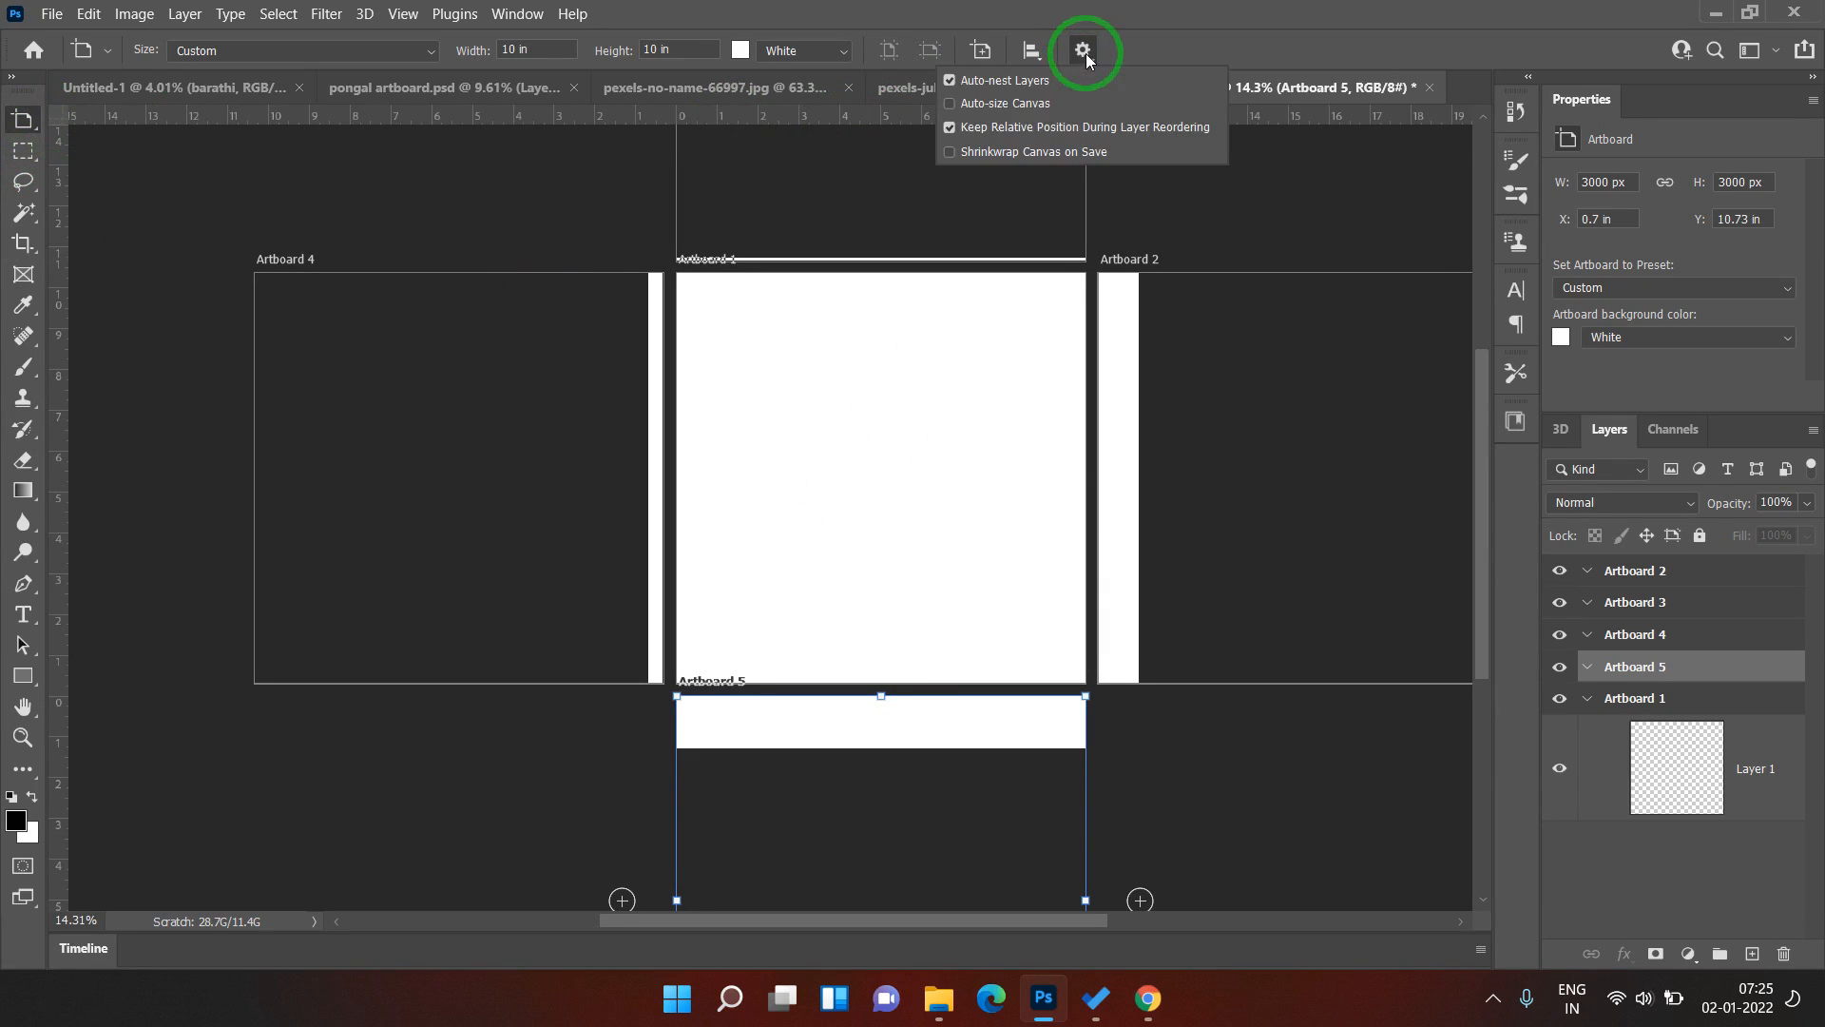
click(985, 104)
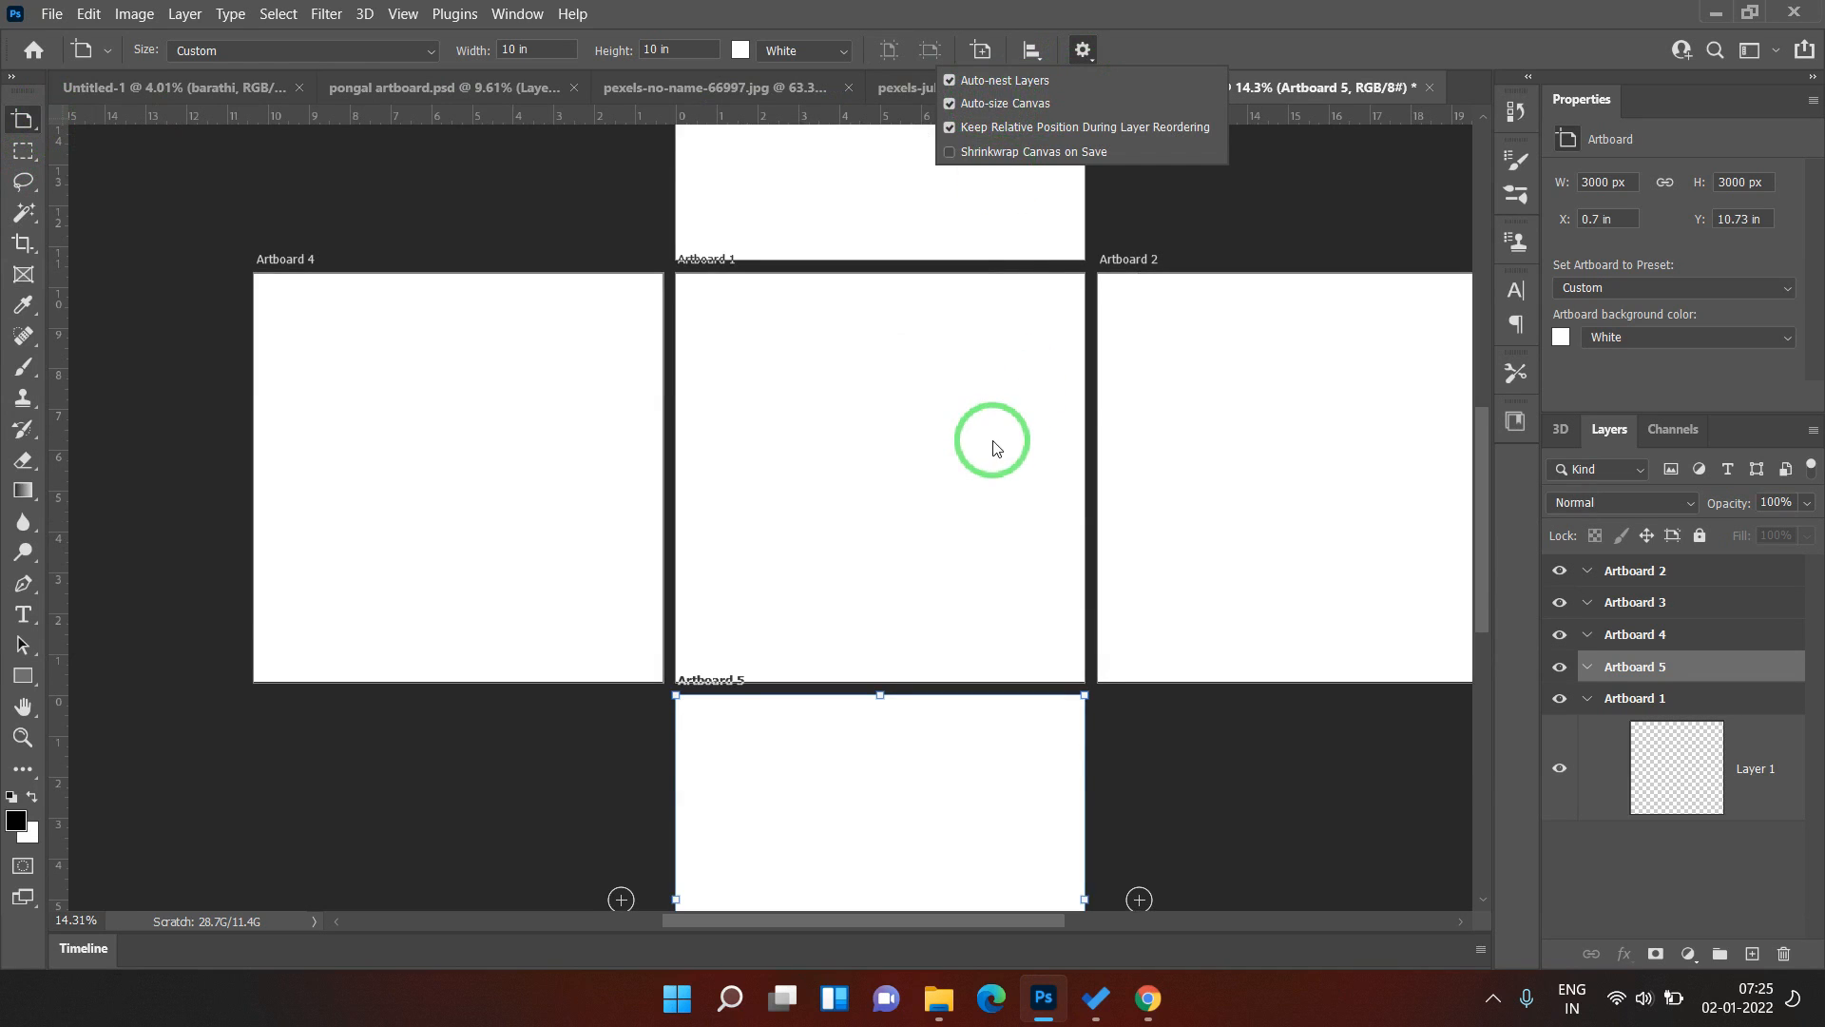
key(z)
drag(942, 456, 882, 426)
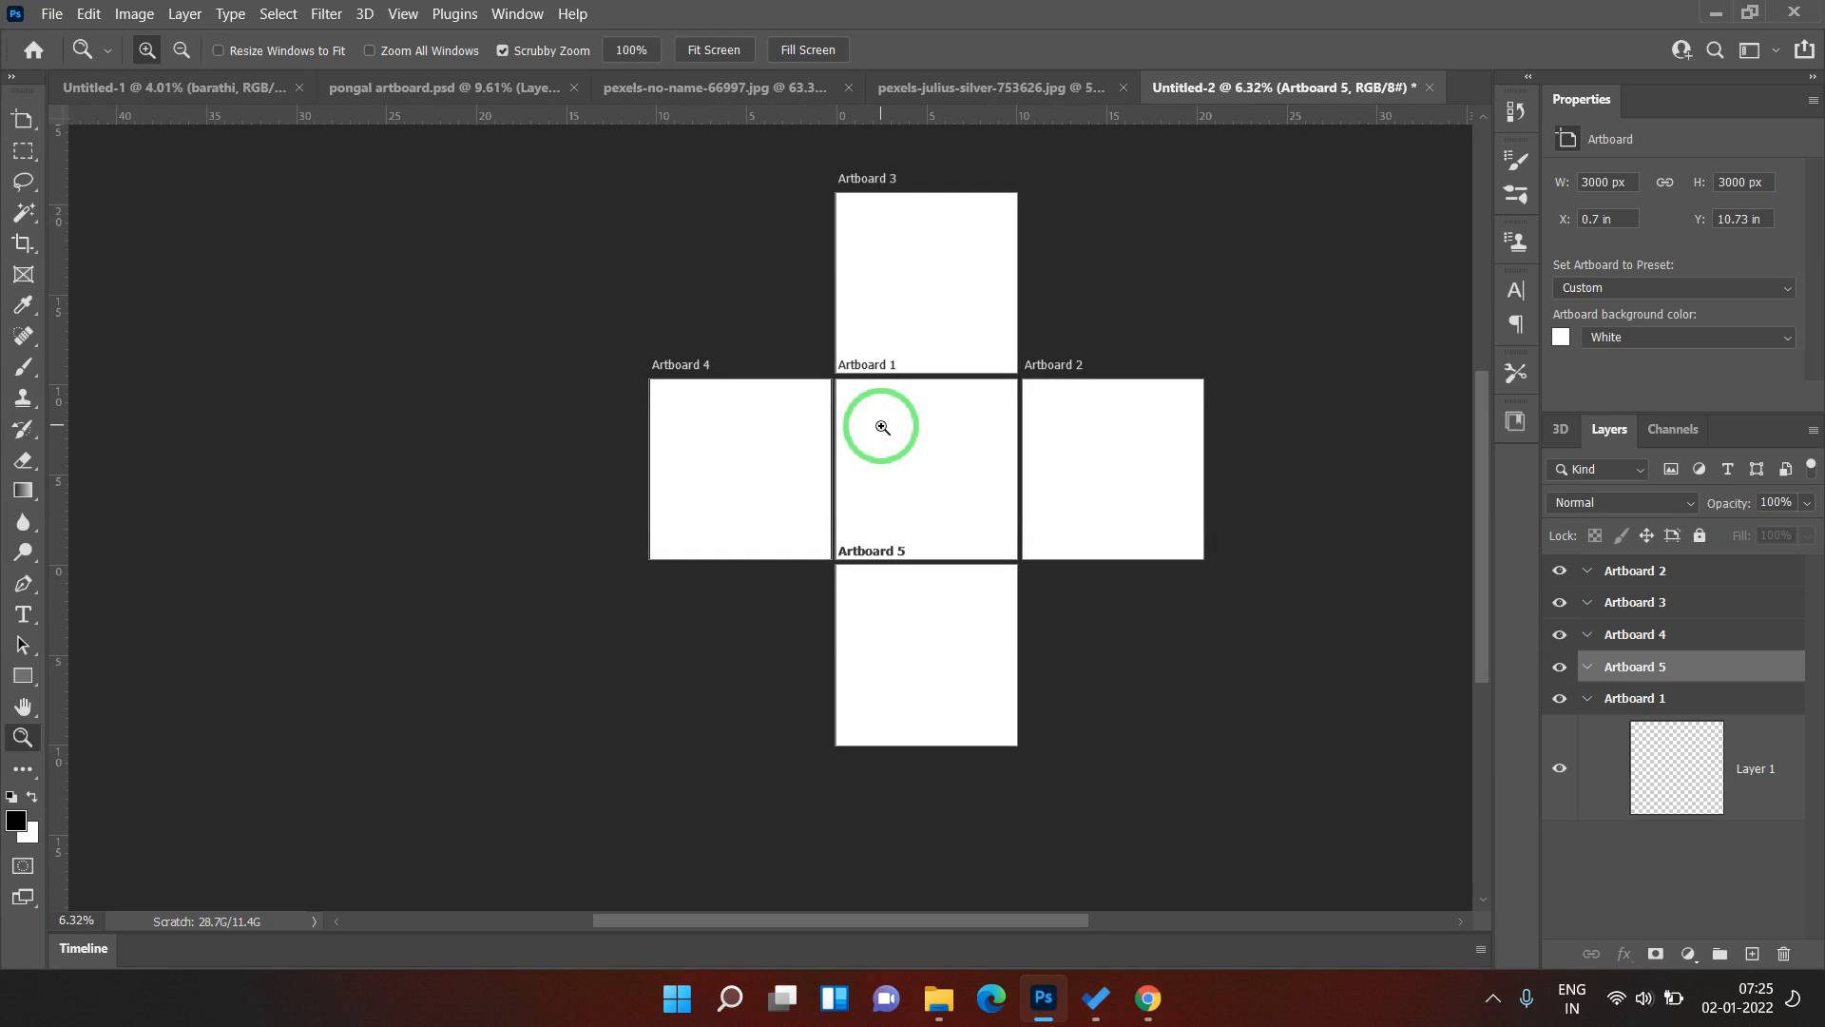
click(134, 13)
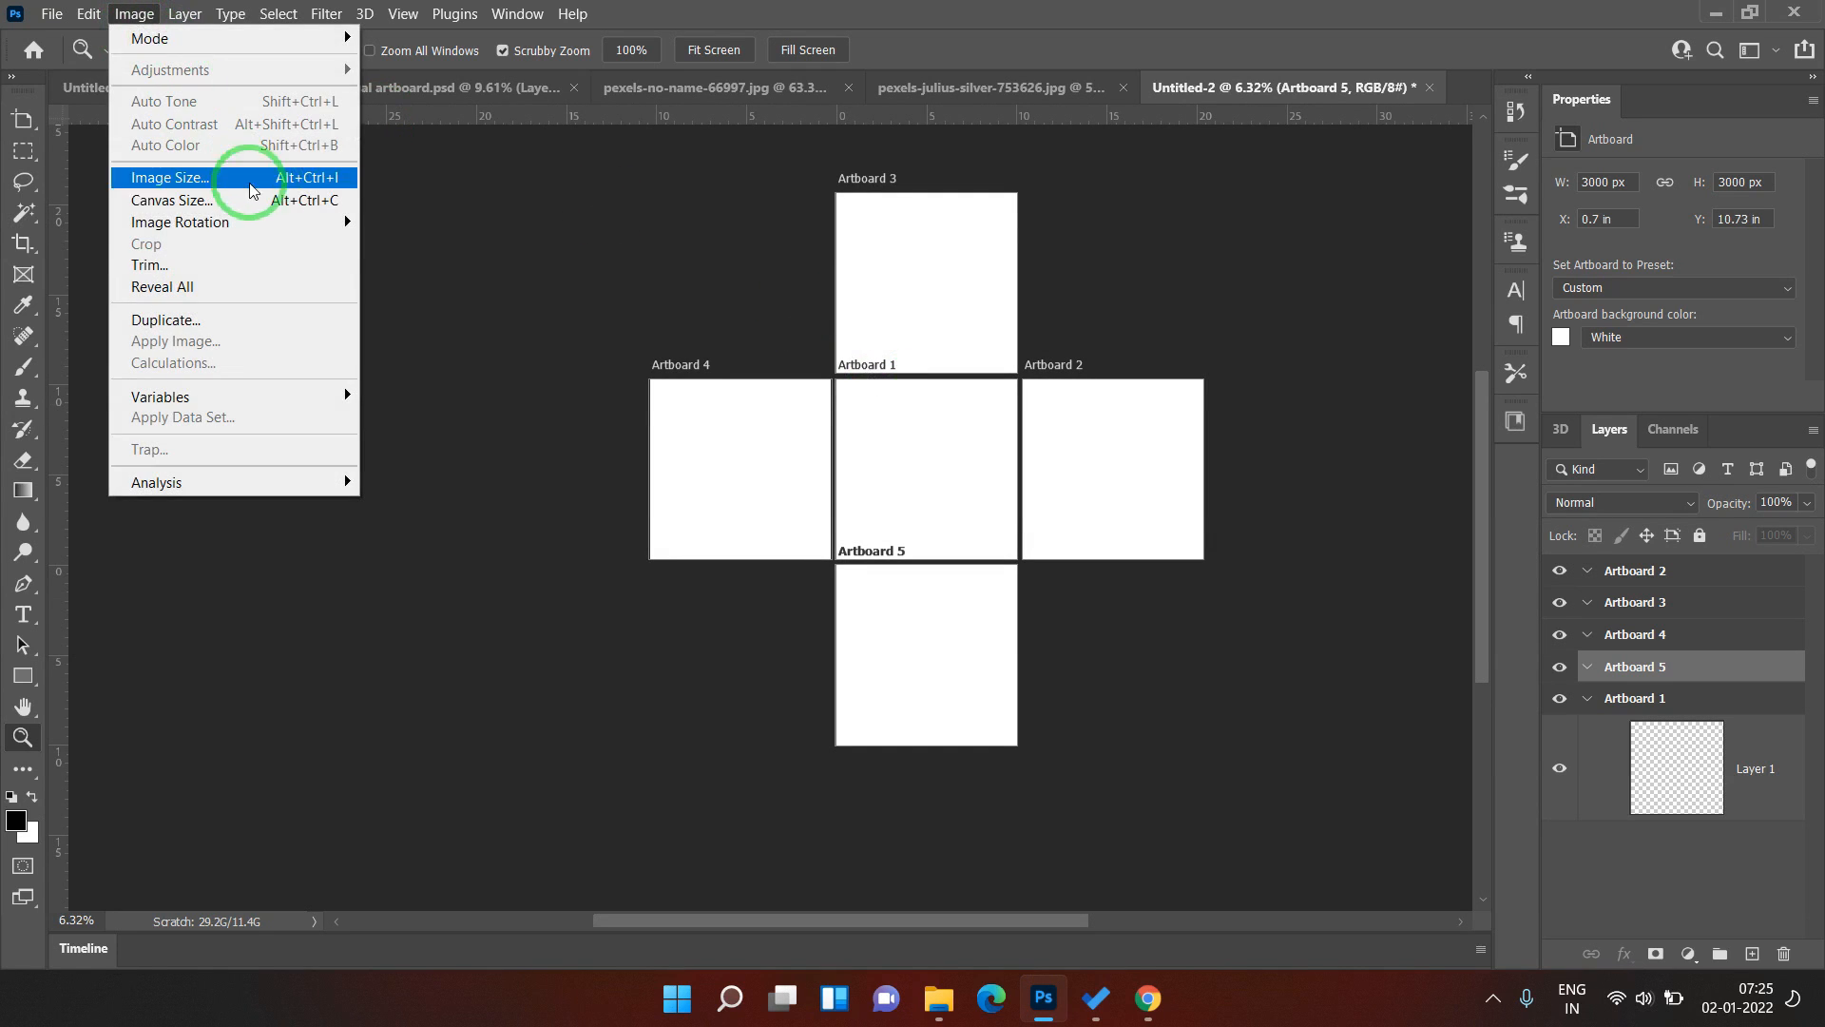
click(252, 200)
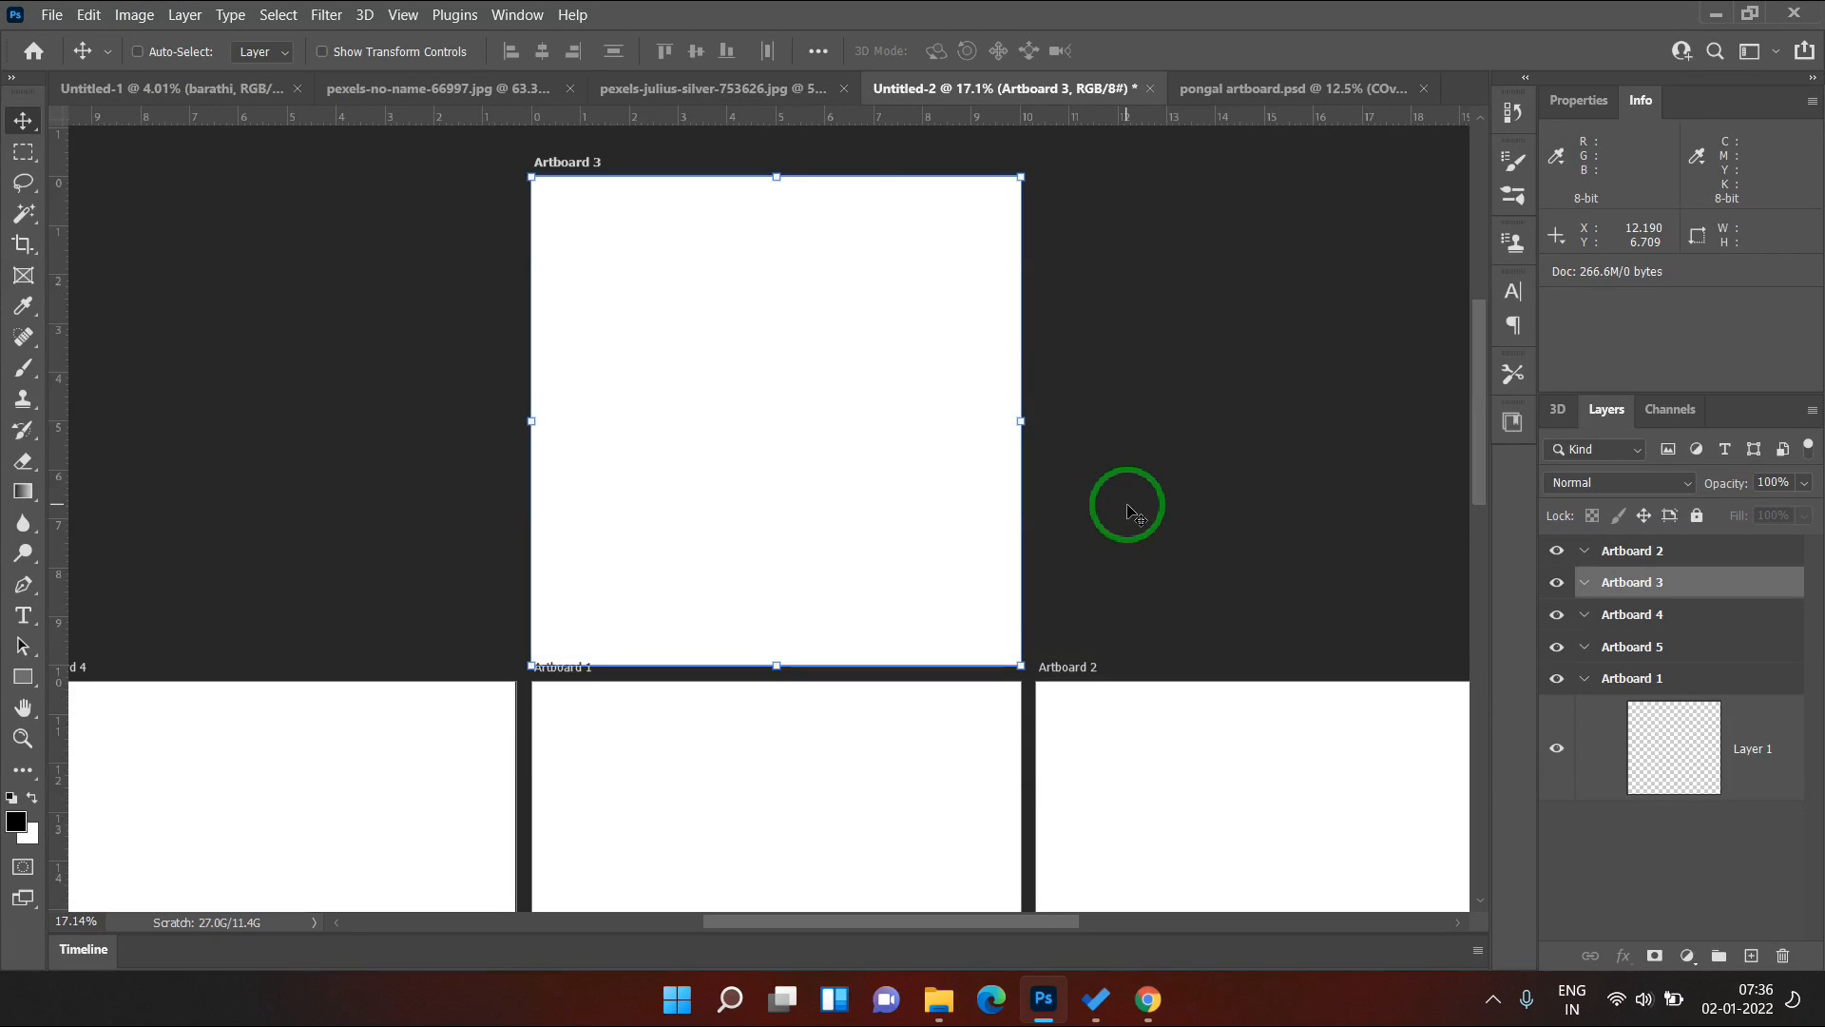
- Switch to the pongal artboard.psd document and open Export As for its artboards
click(1242, 89)
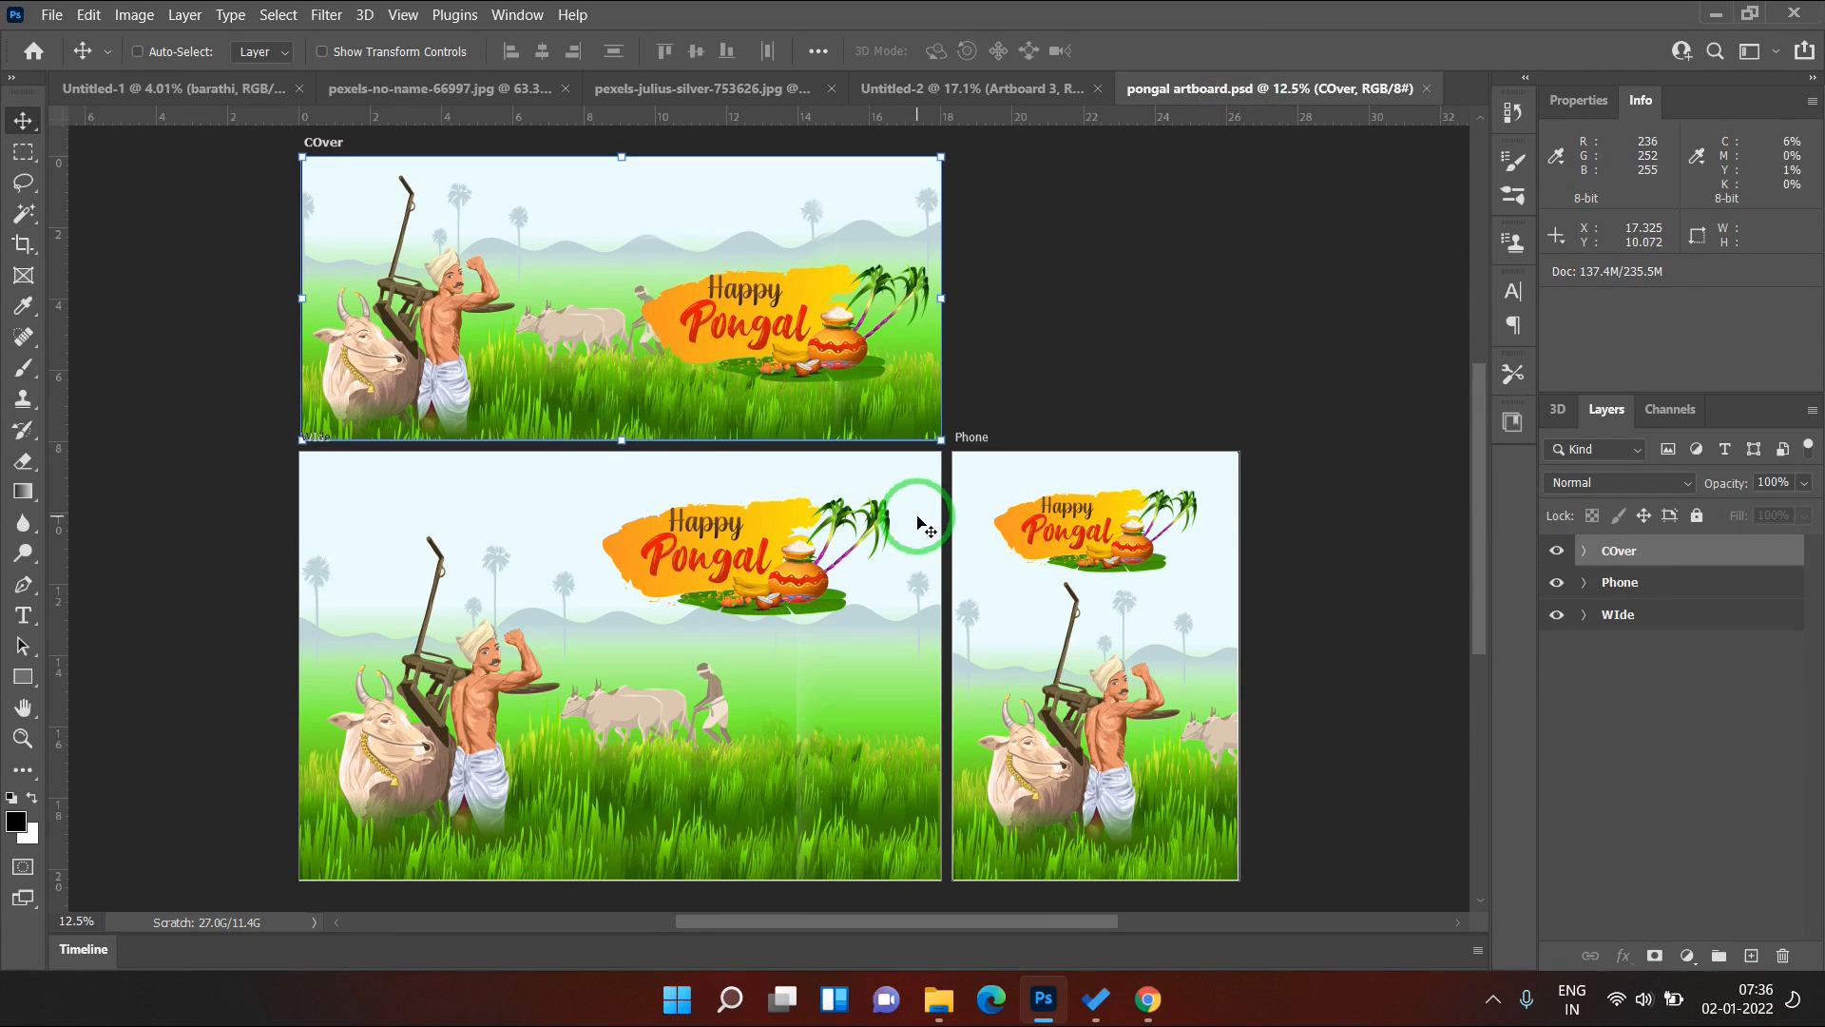
key(z)
mouse_move(847, 492)
mouse_down()
mouse_move(872, 499)
mouse_move(849, 495)
mouse_up()
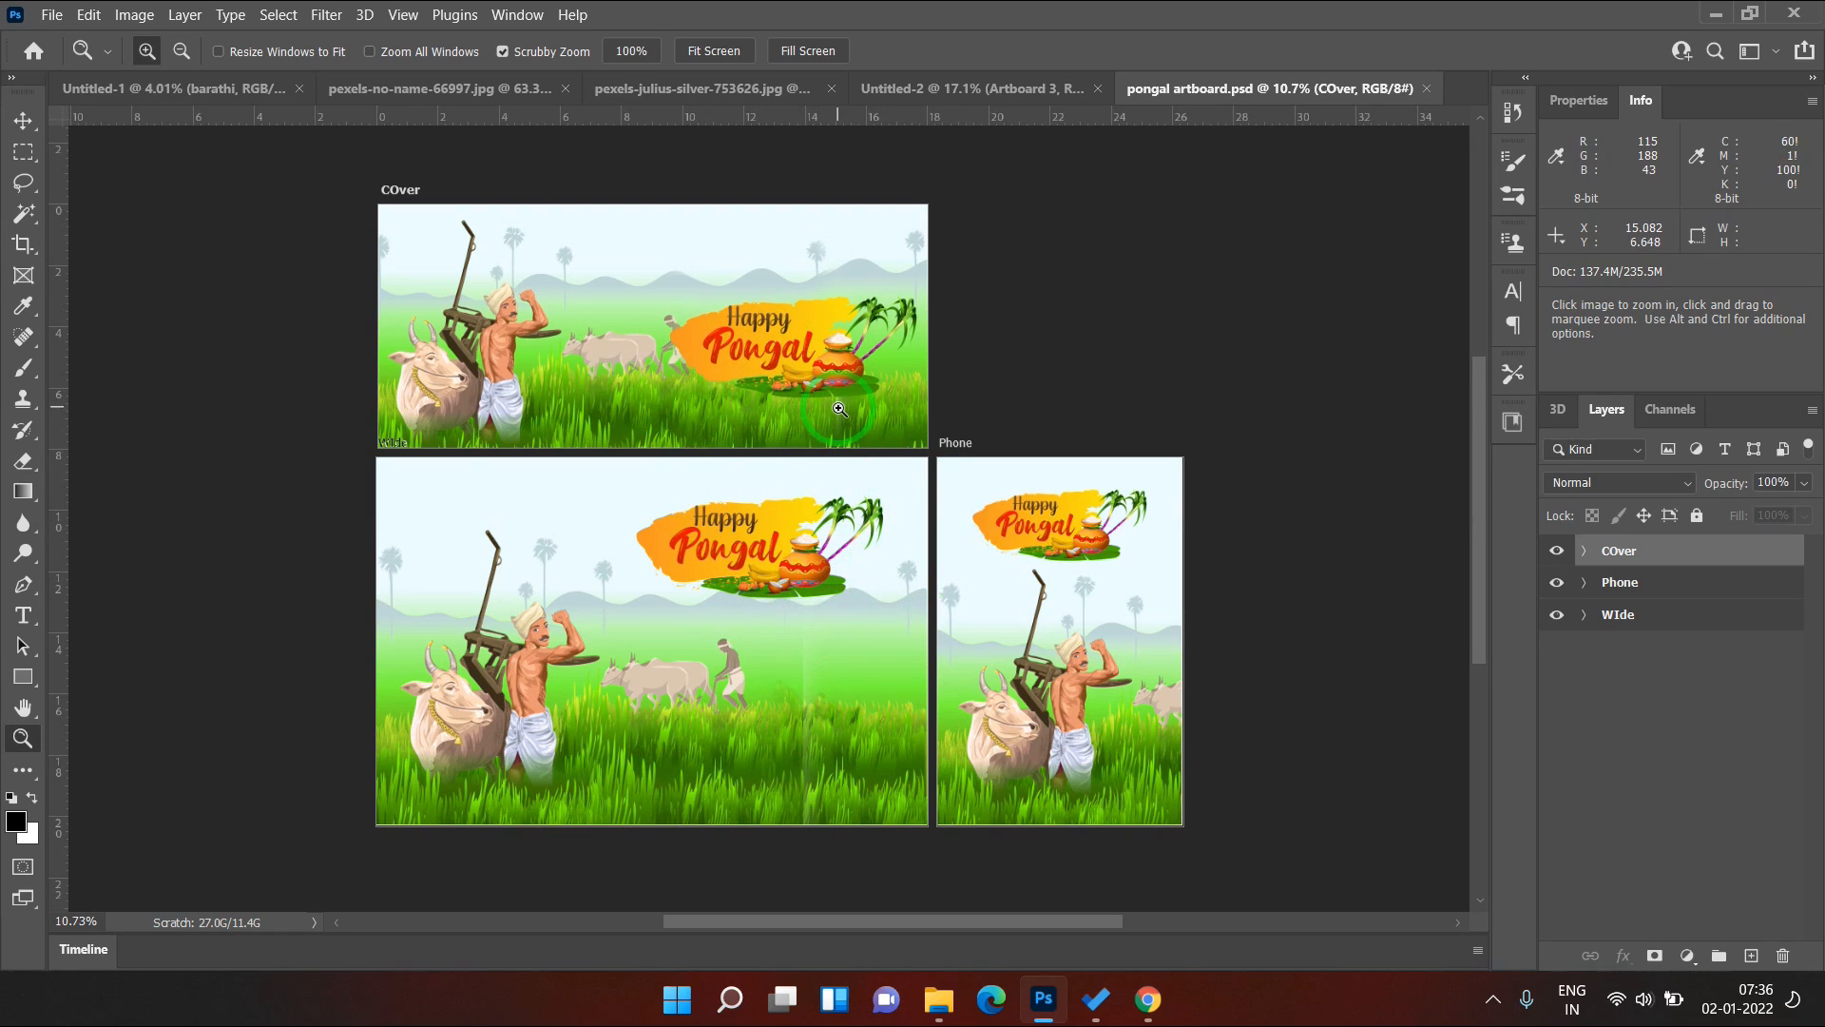
click(48, 16)
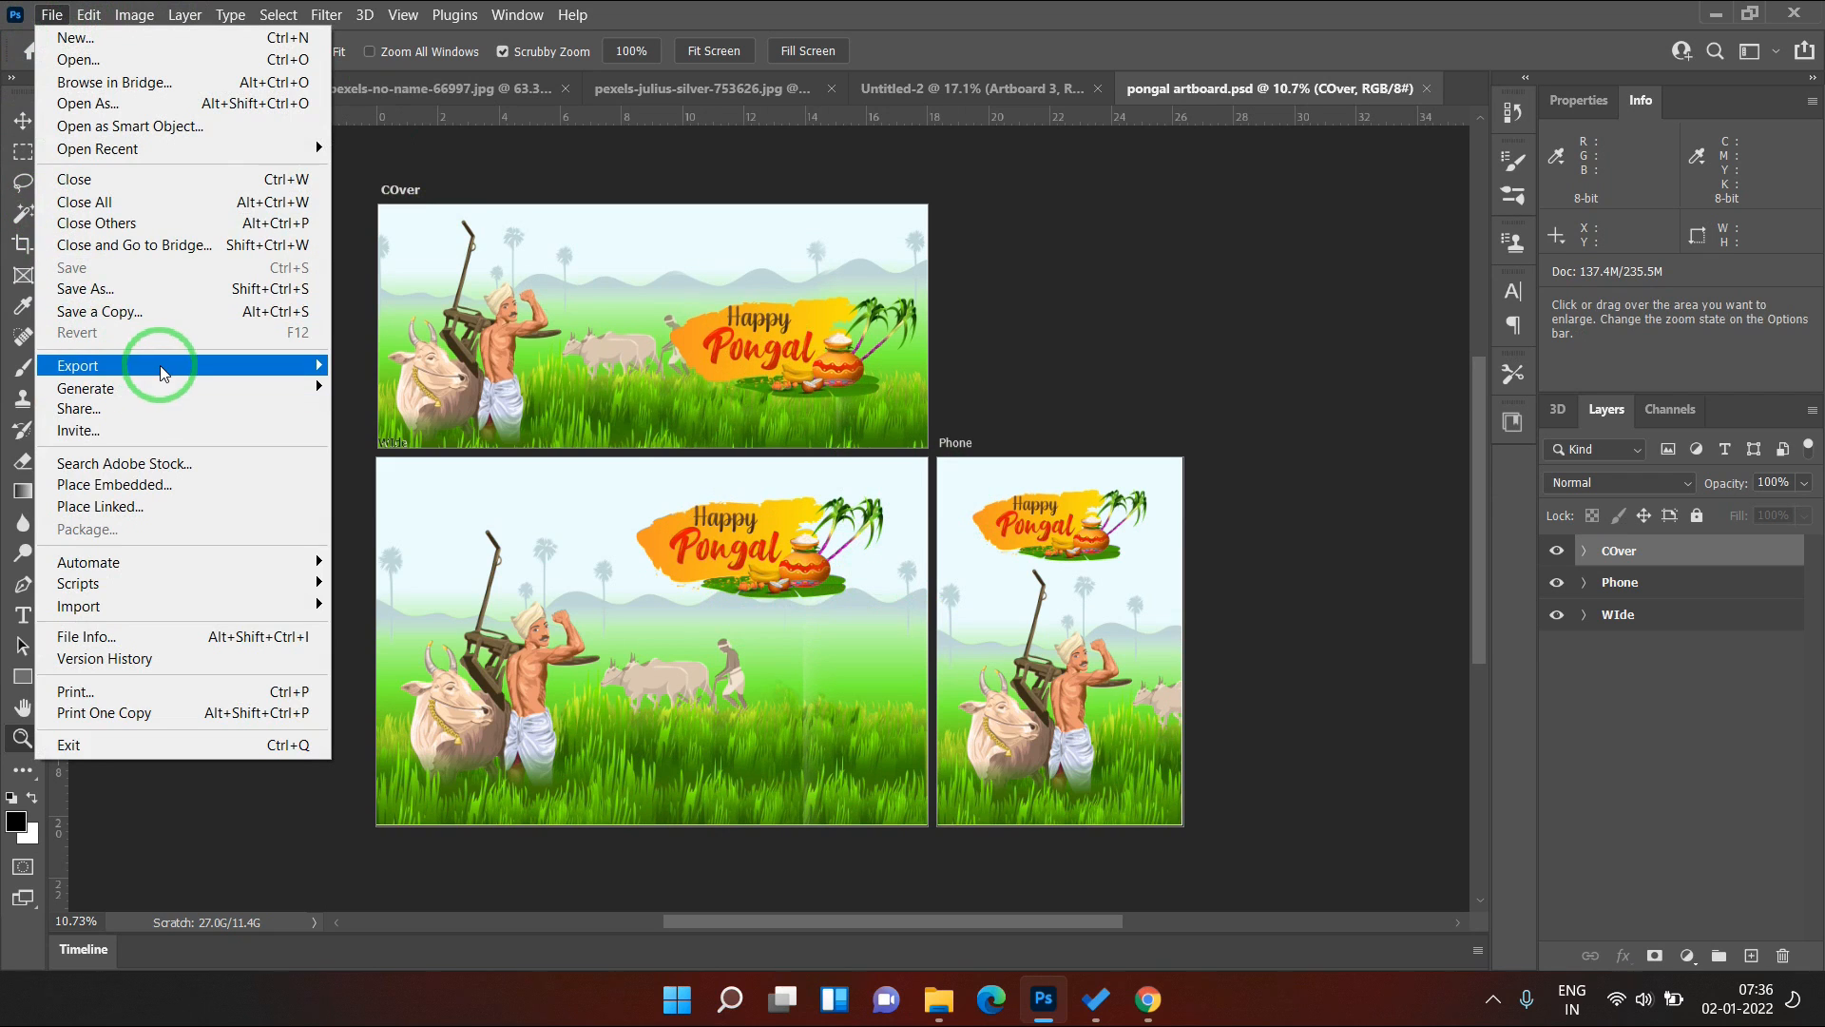
mouse_move(285, 367)
click(410, 390)
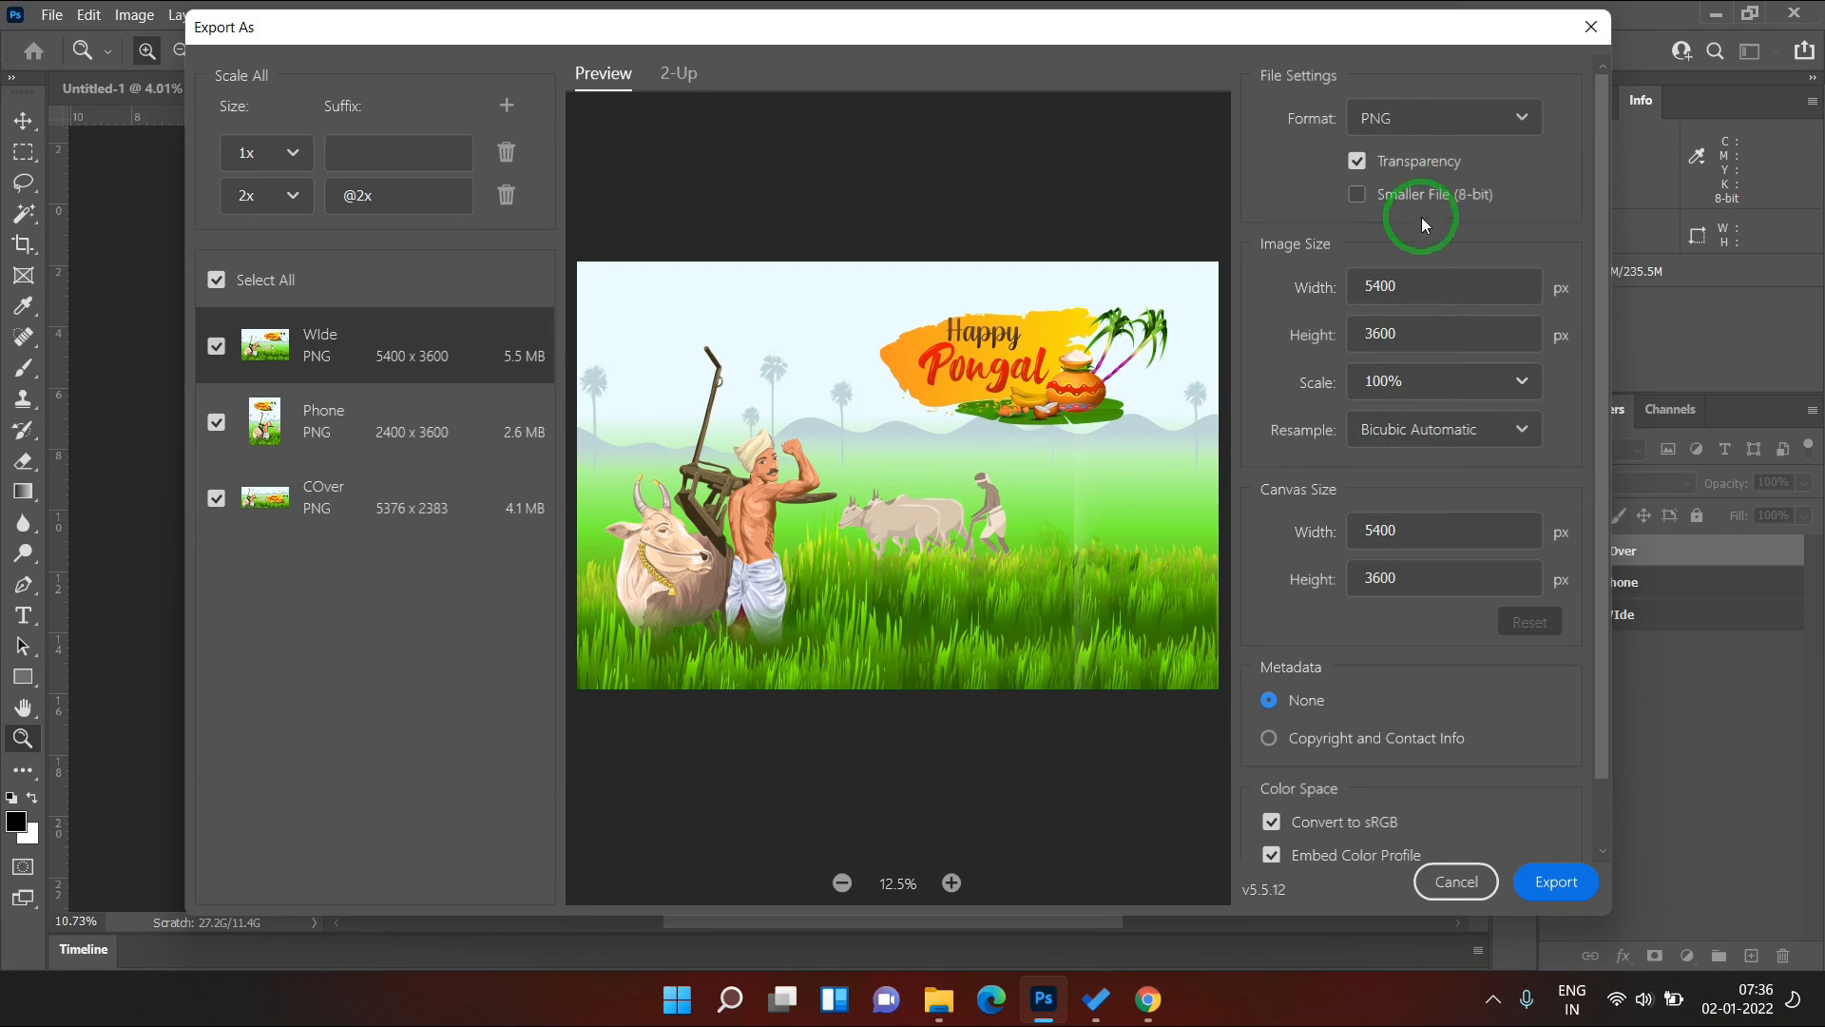
- Set the WIde artboard's export format to JPG with Good quality, keeping all three artboards included in the export
click(1447, 120)
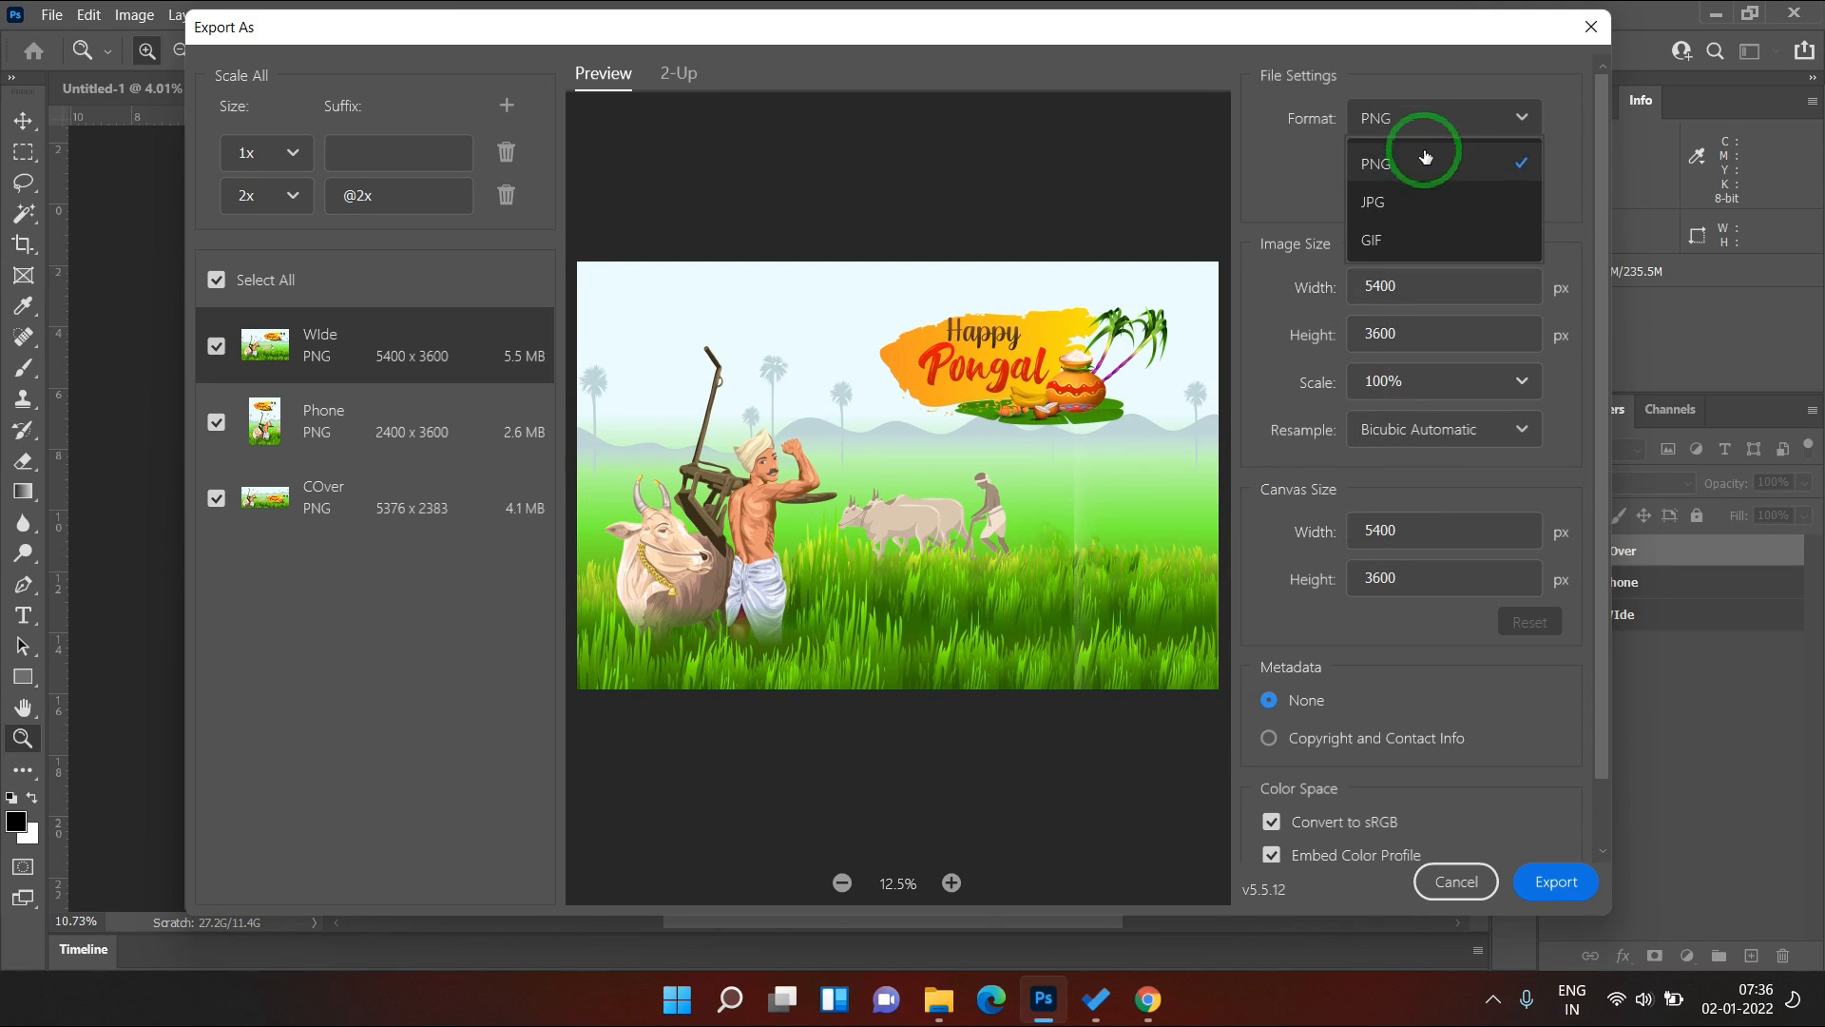
click(1427, 200)
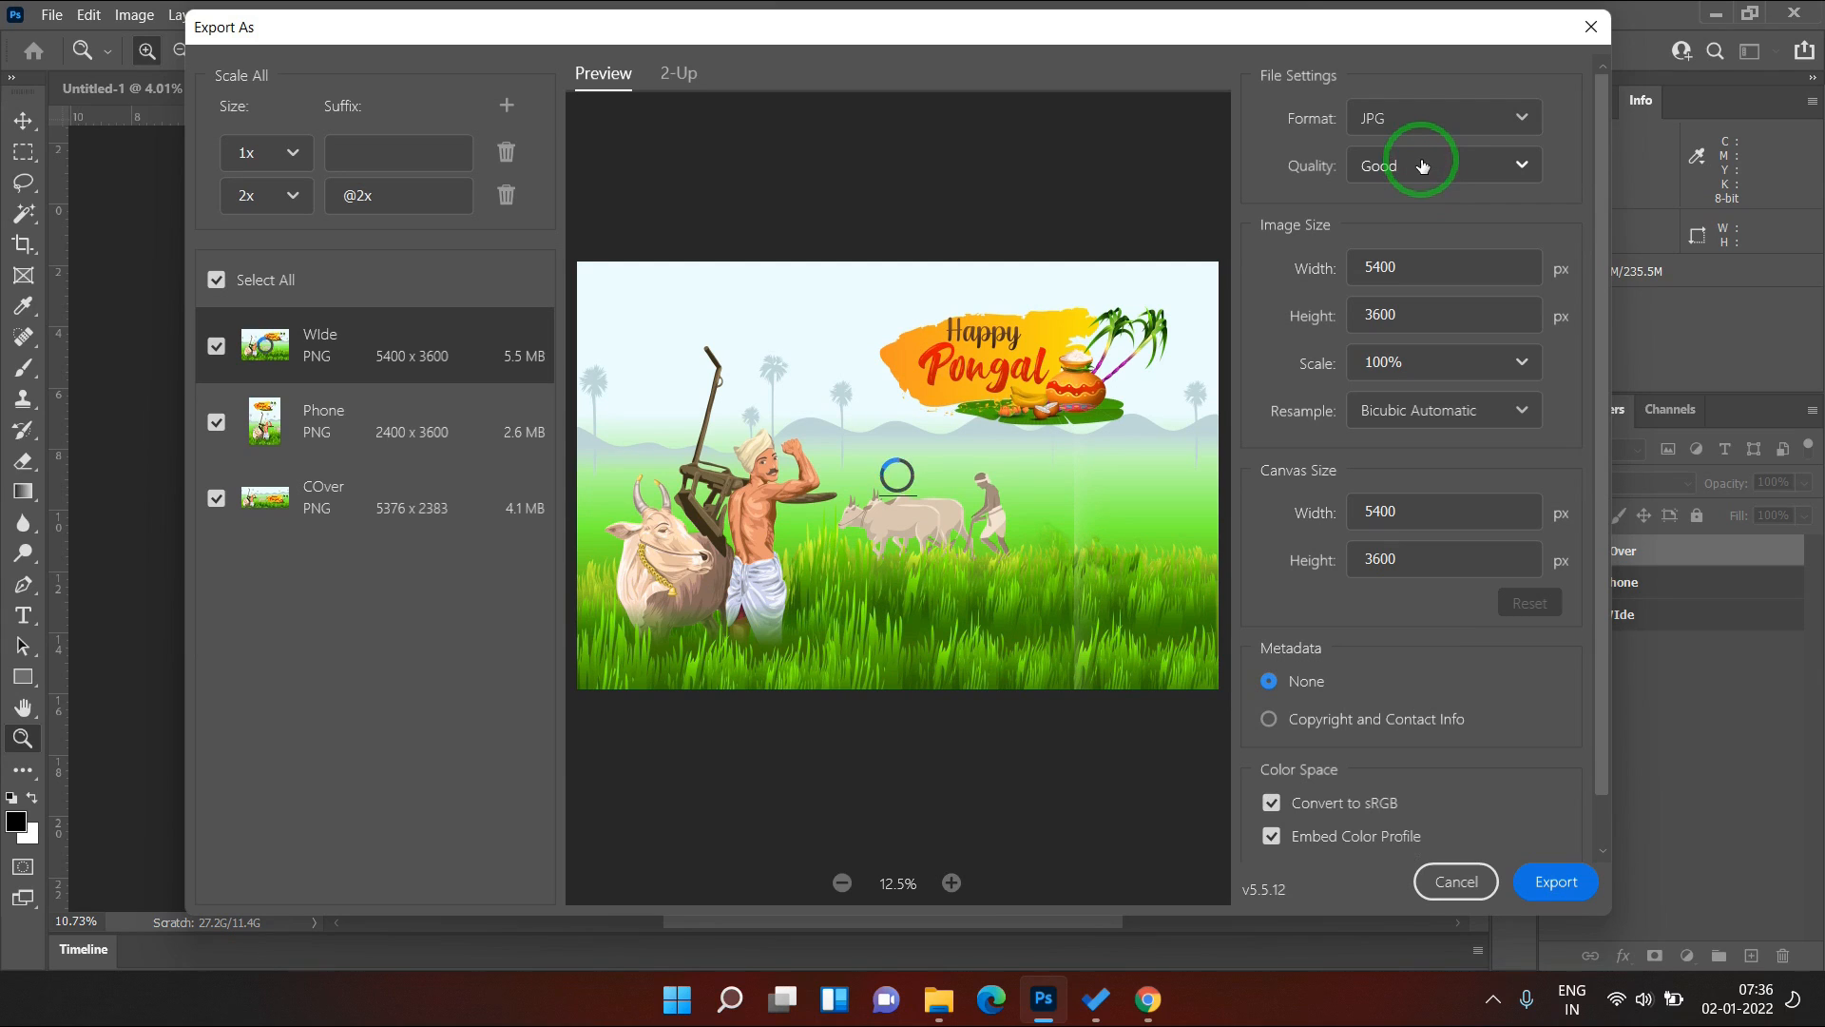
click(1442, 169)
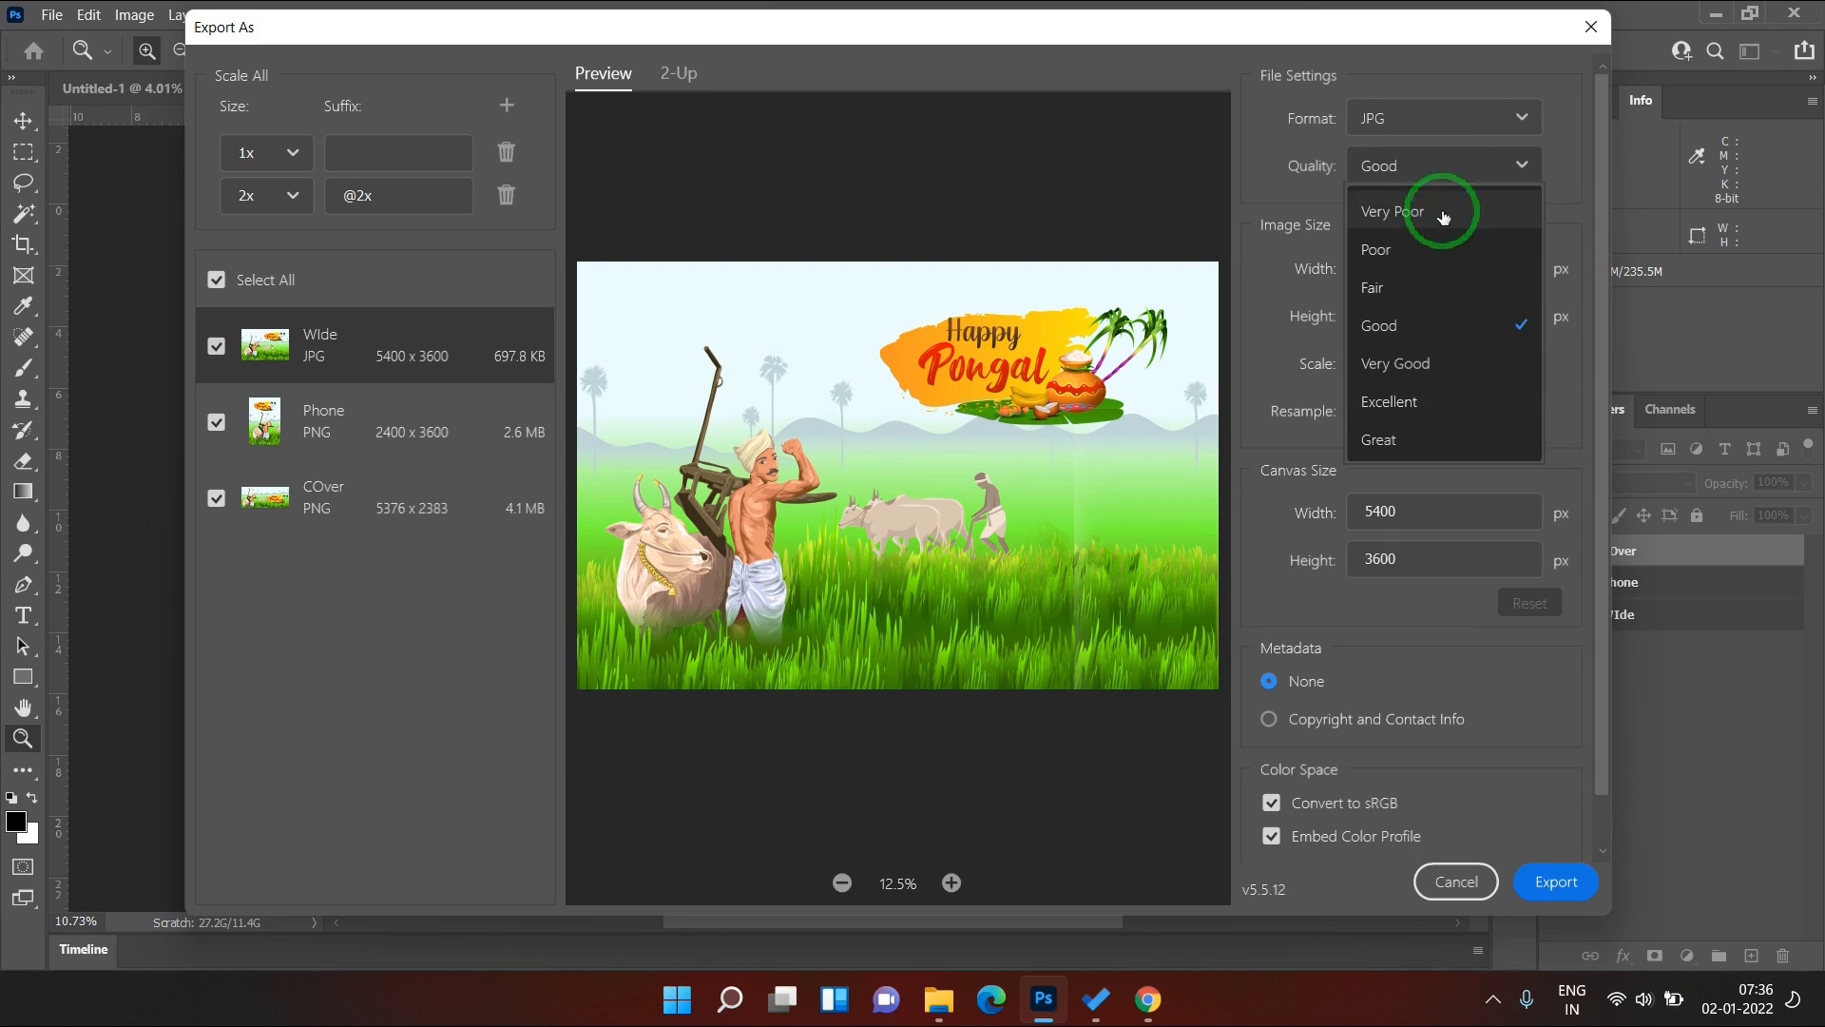
click(1426, 324)
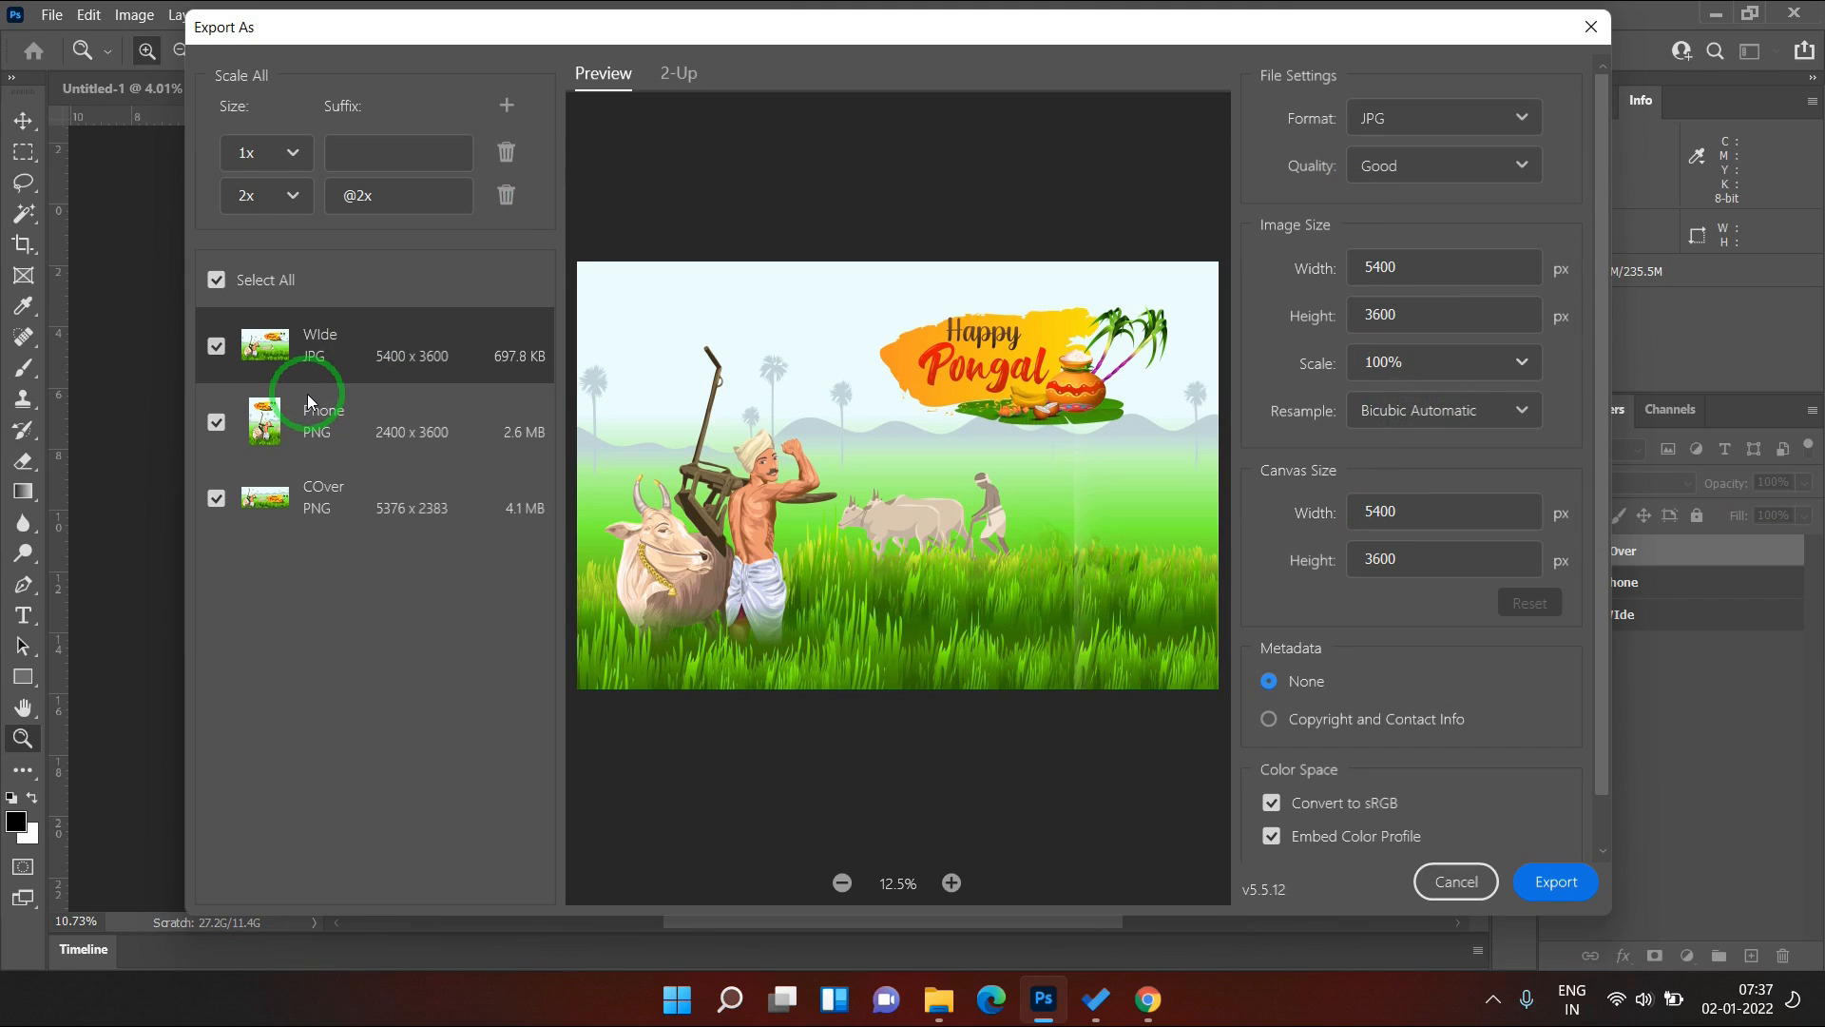
click(218, 498)
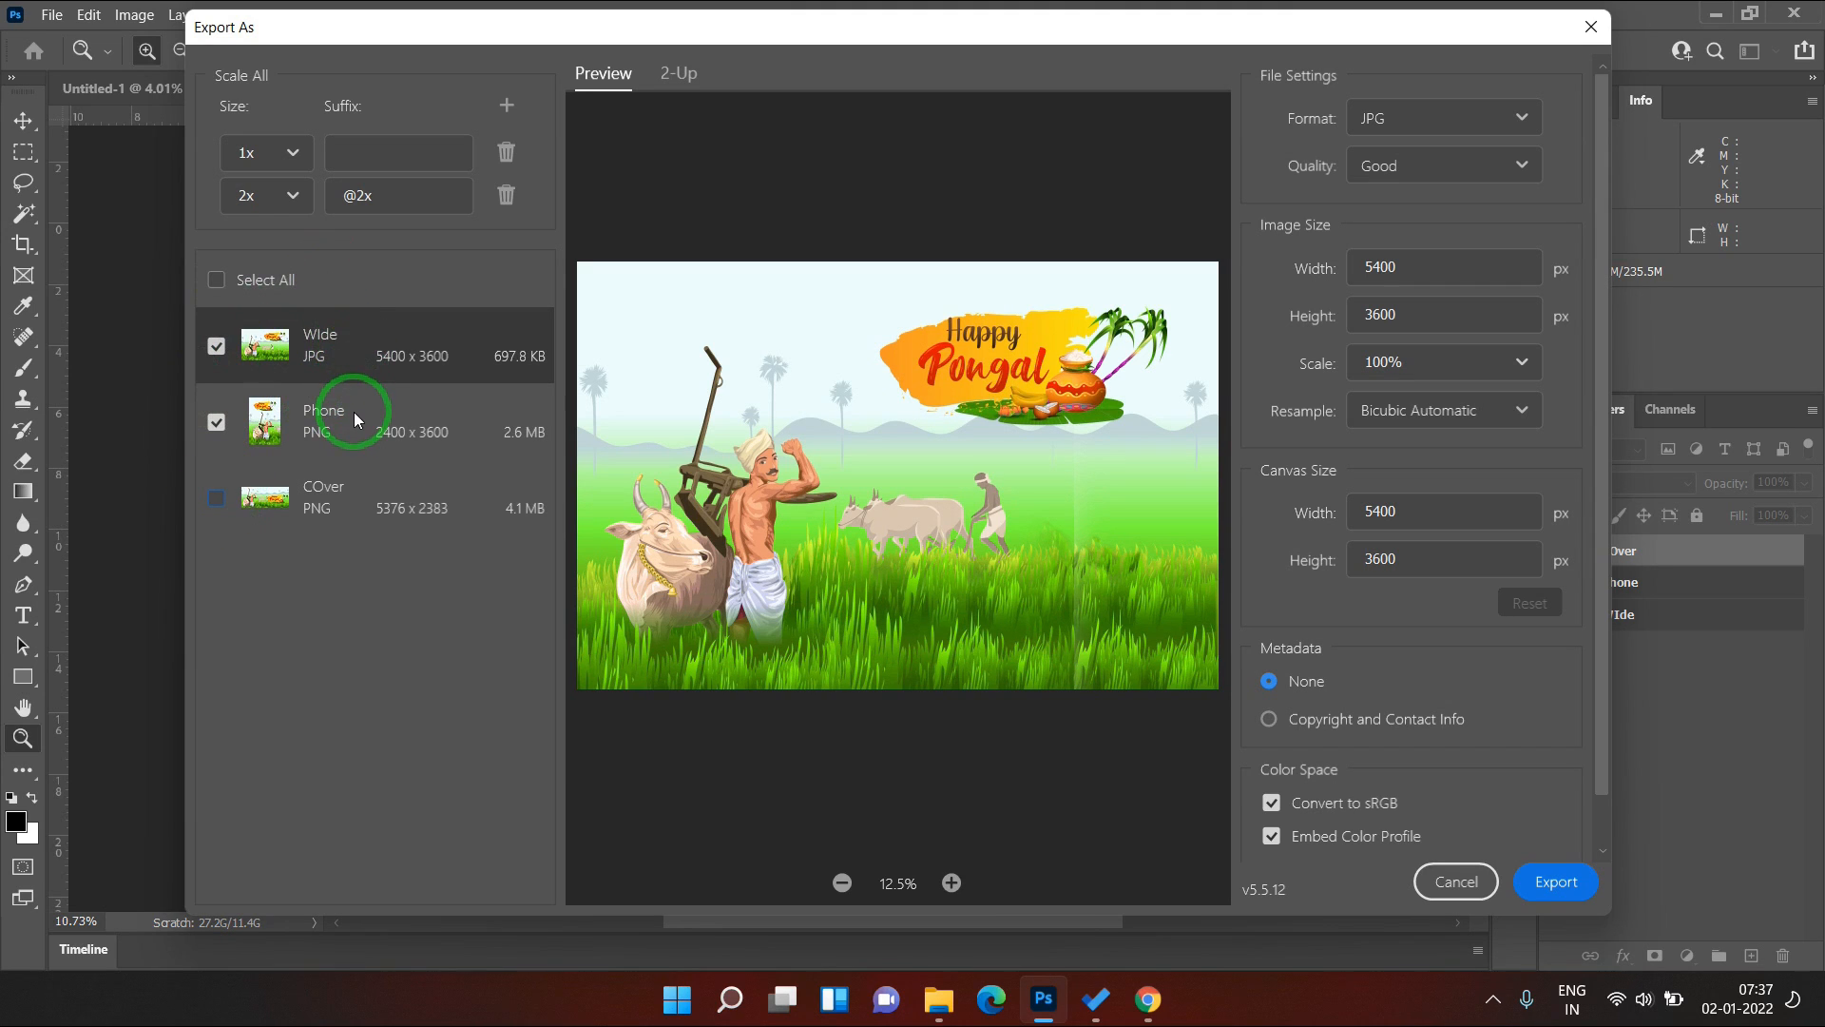
click(218, 497)
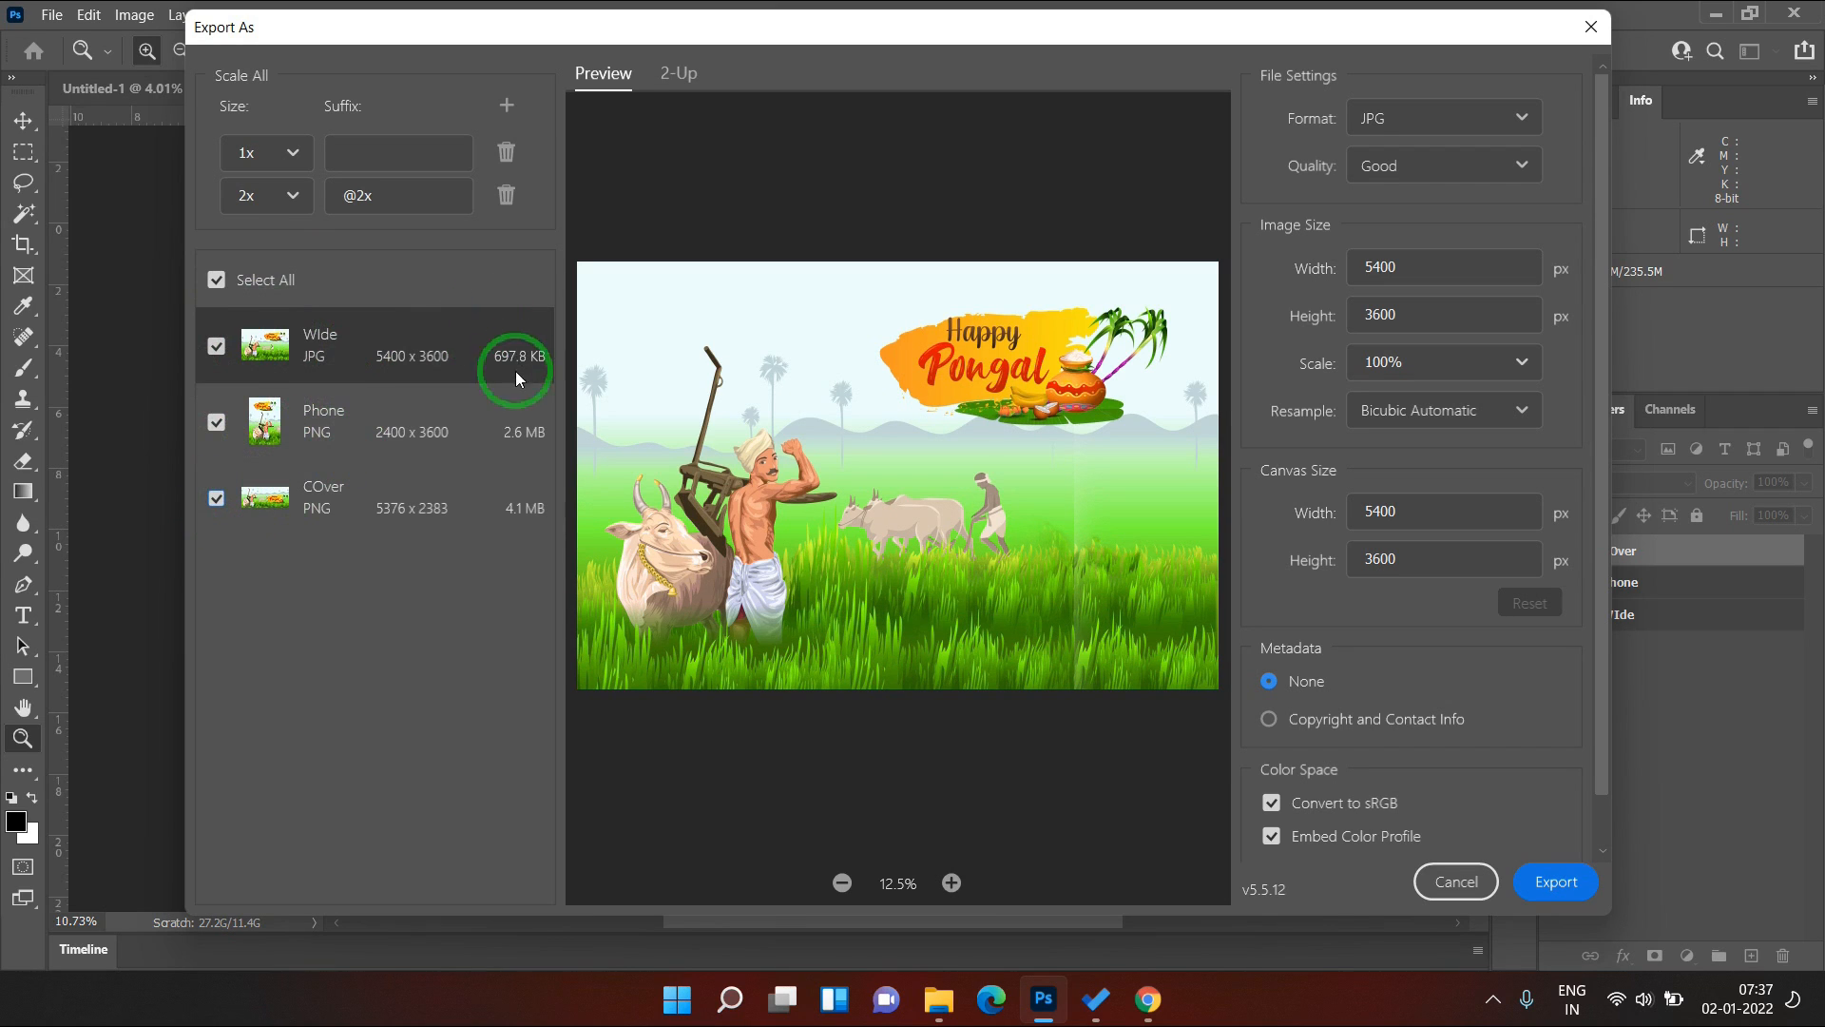
- Replace the 2x export scale with newly added 0.5x and 2x scales, and remove the 0.5x one
click(506, 194)
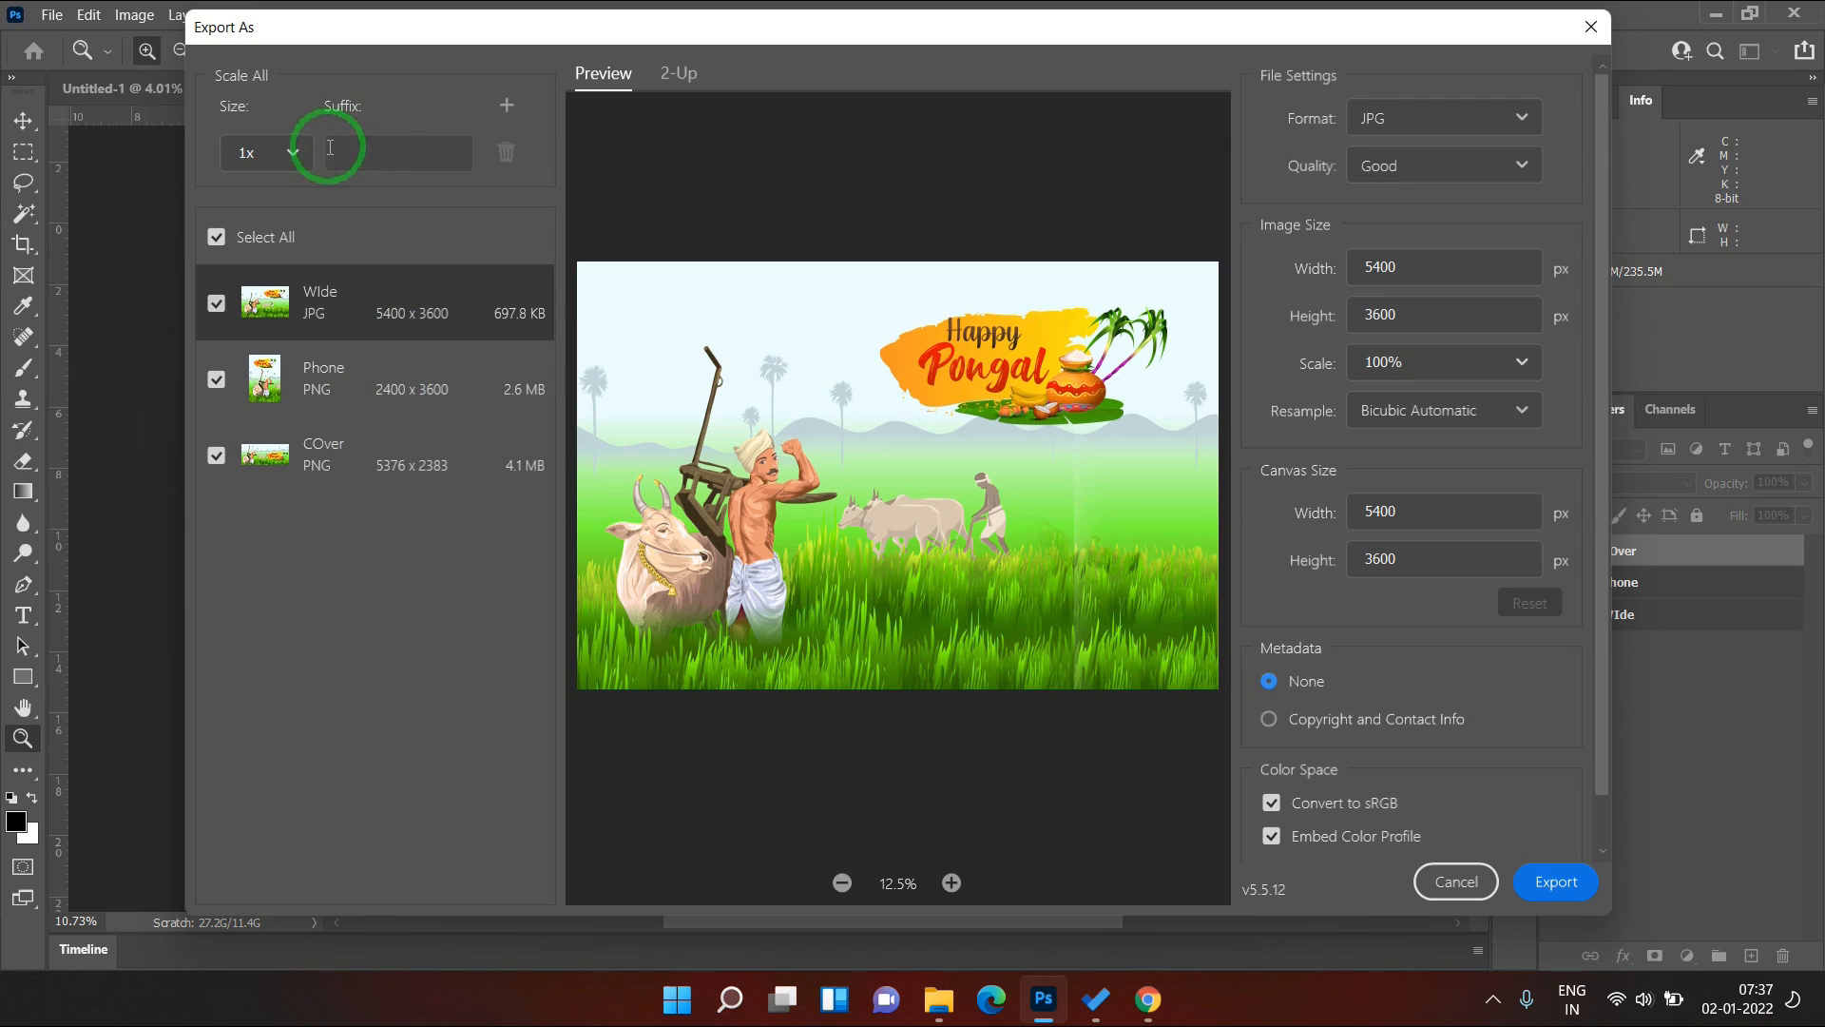
click(507, 106)
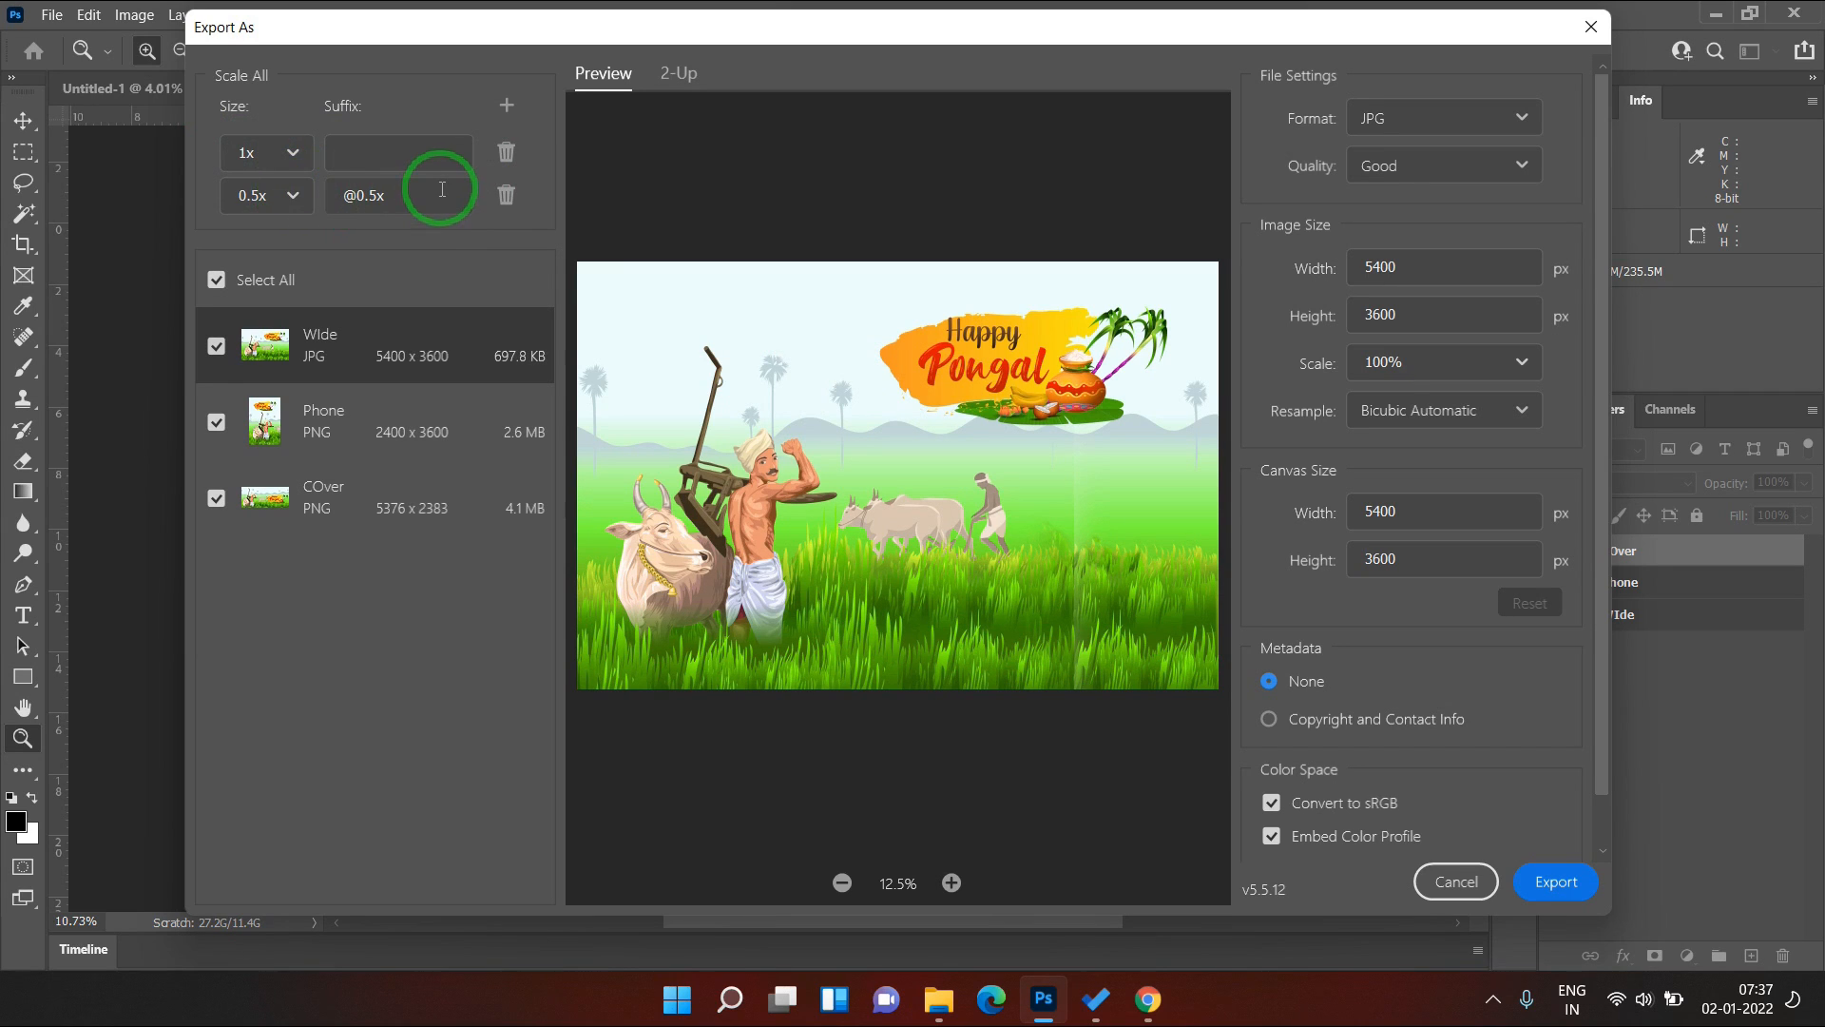
click(507, 106)
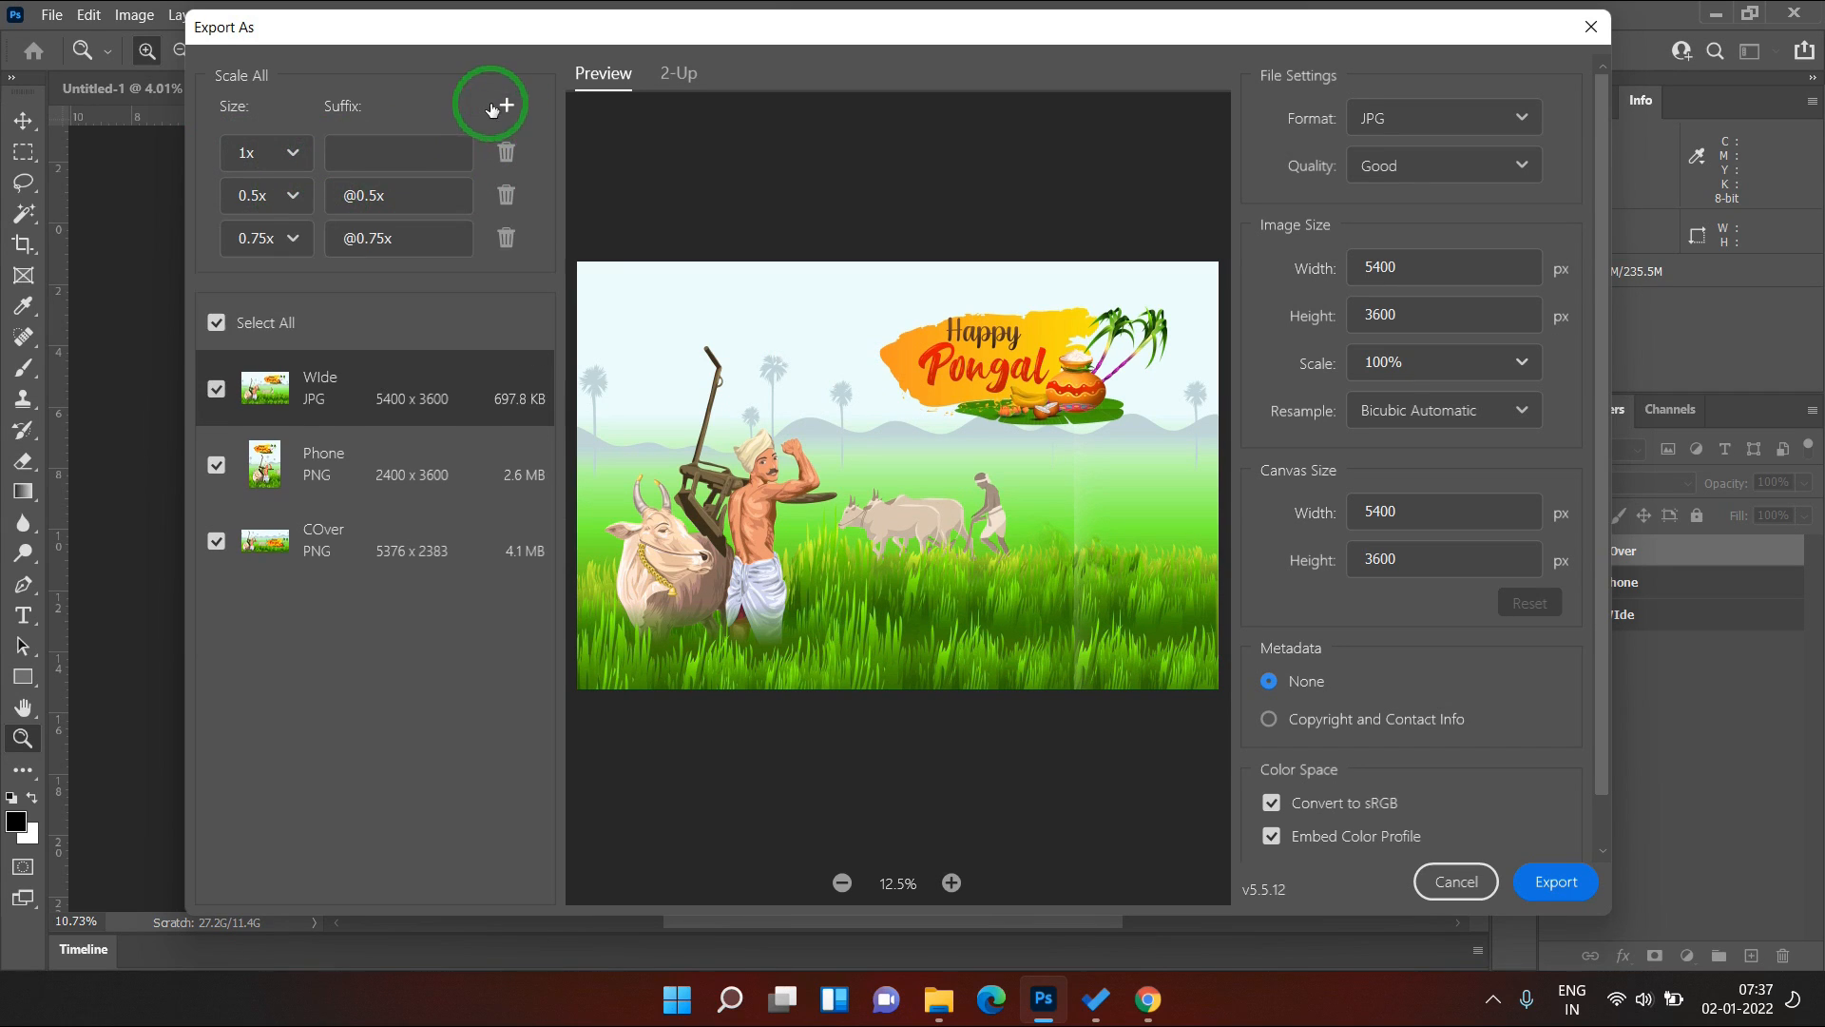
click(294, 239)
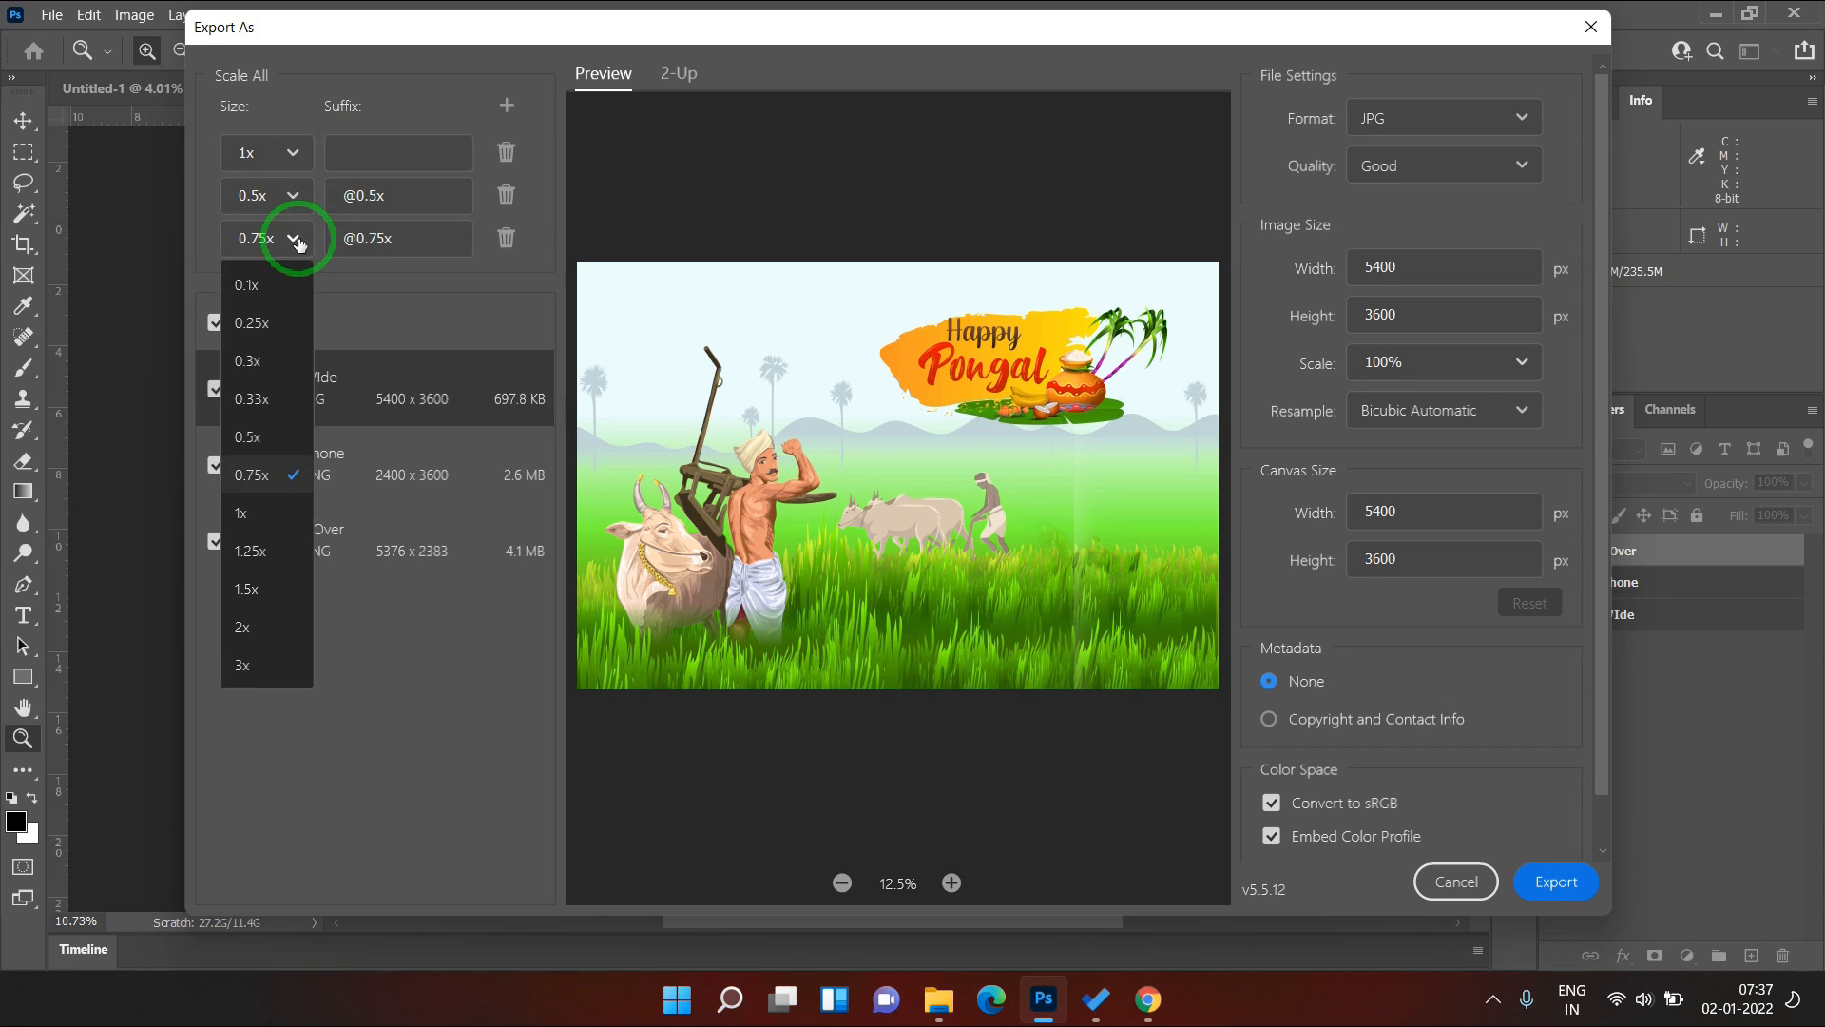
click(219, 234)
text(2x)
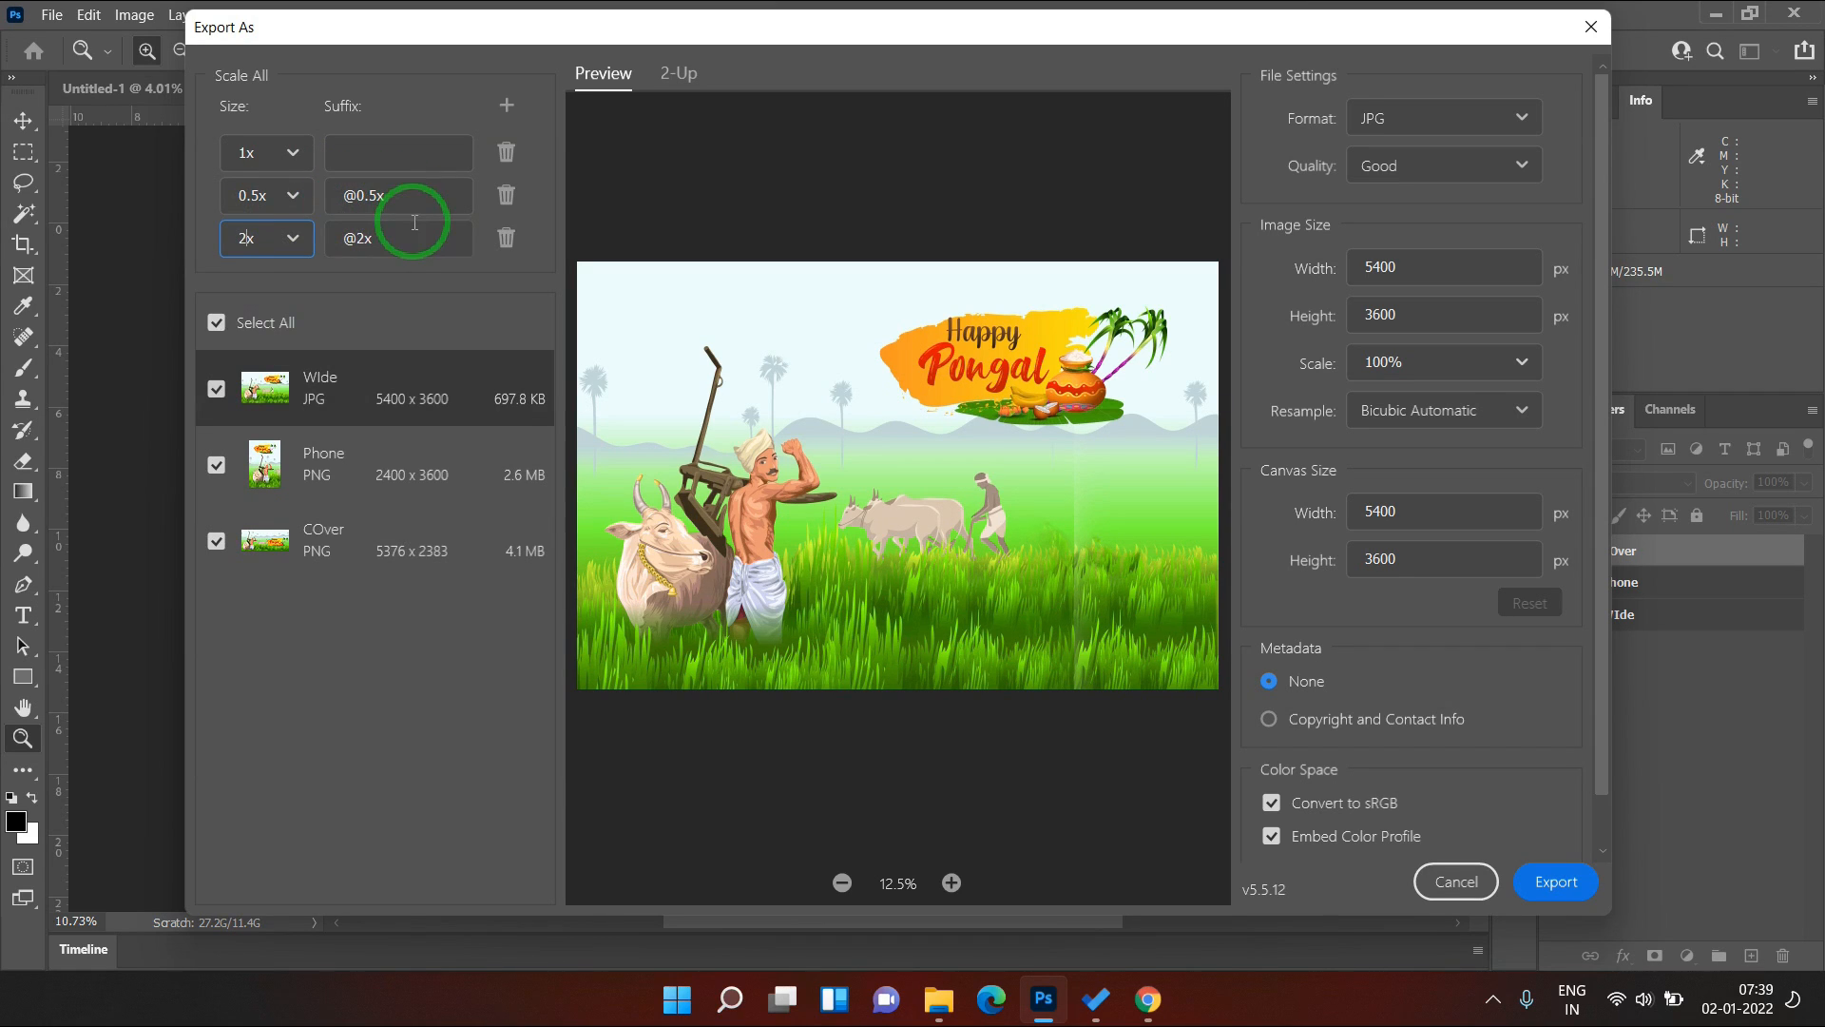
click(504, 195)
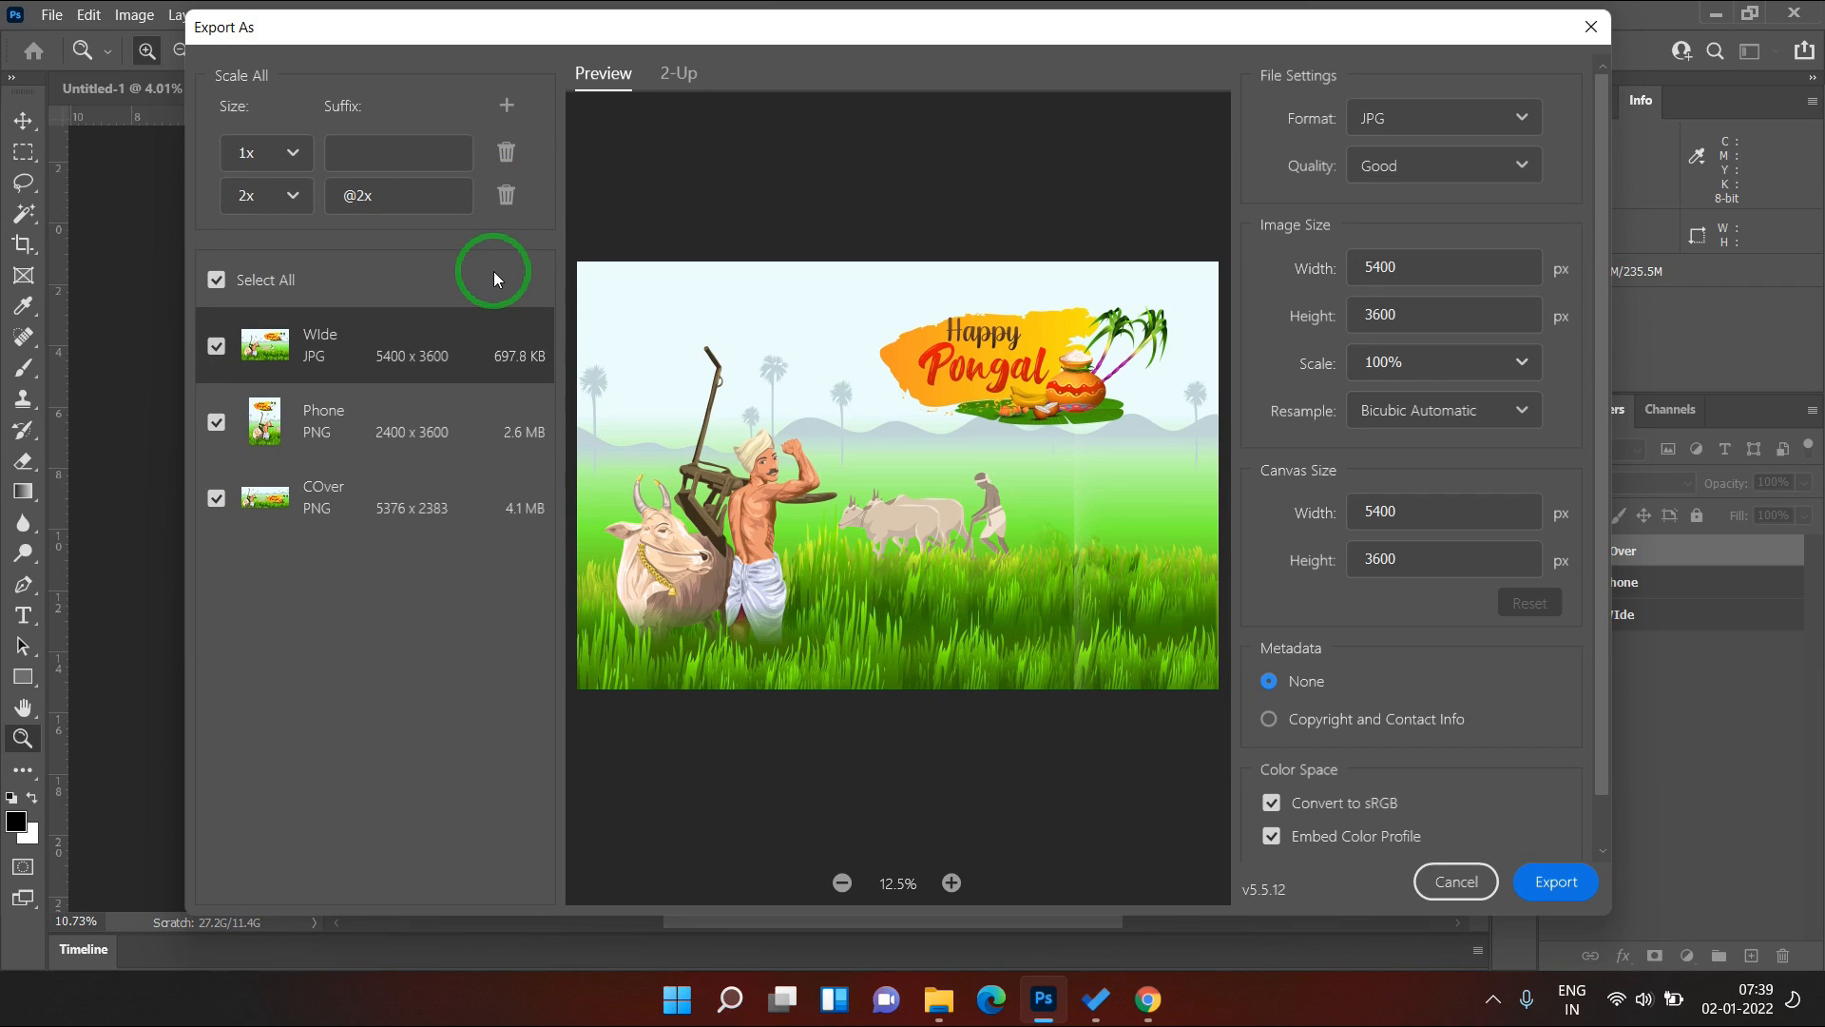
- Start exporting all three artboards and create a Desktop folder named Pongal as the destination
click(1555, 881)
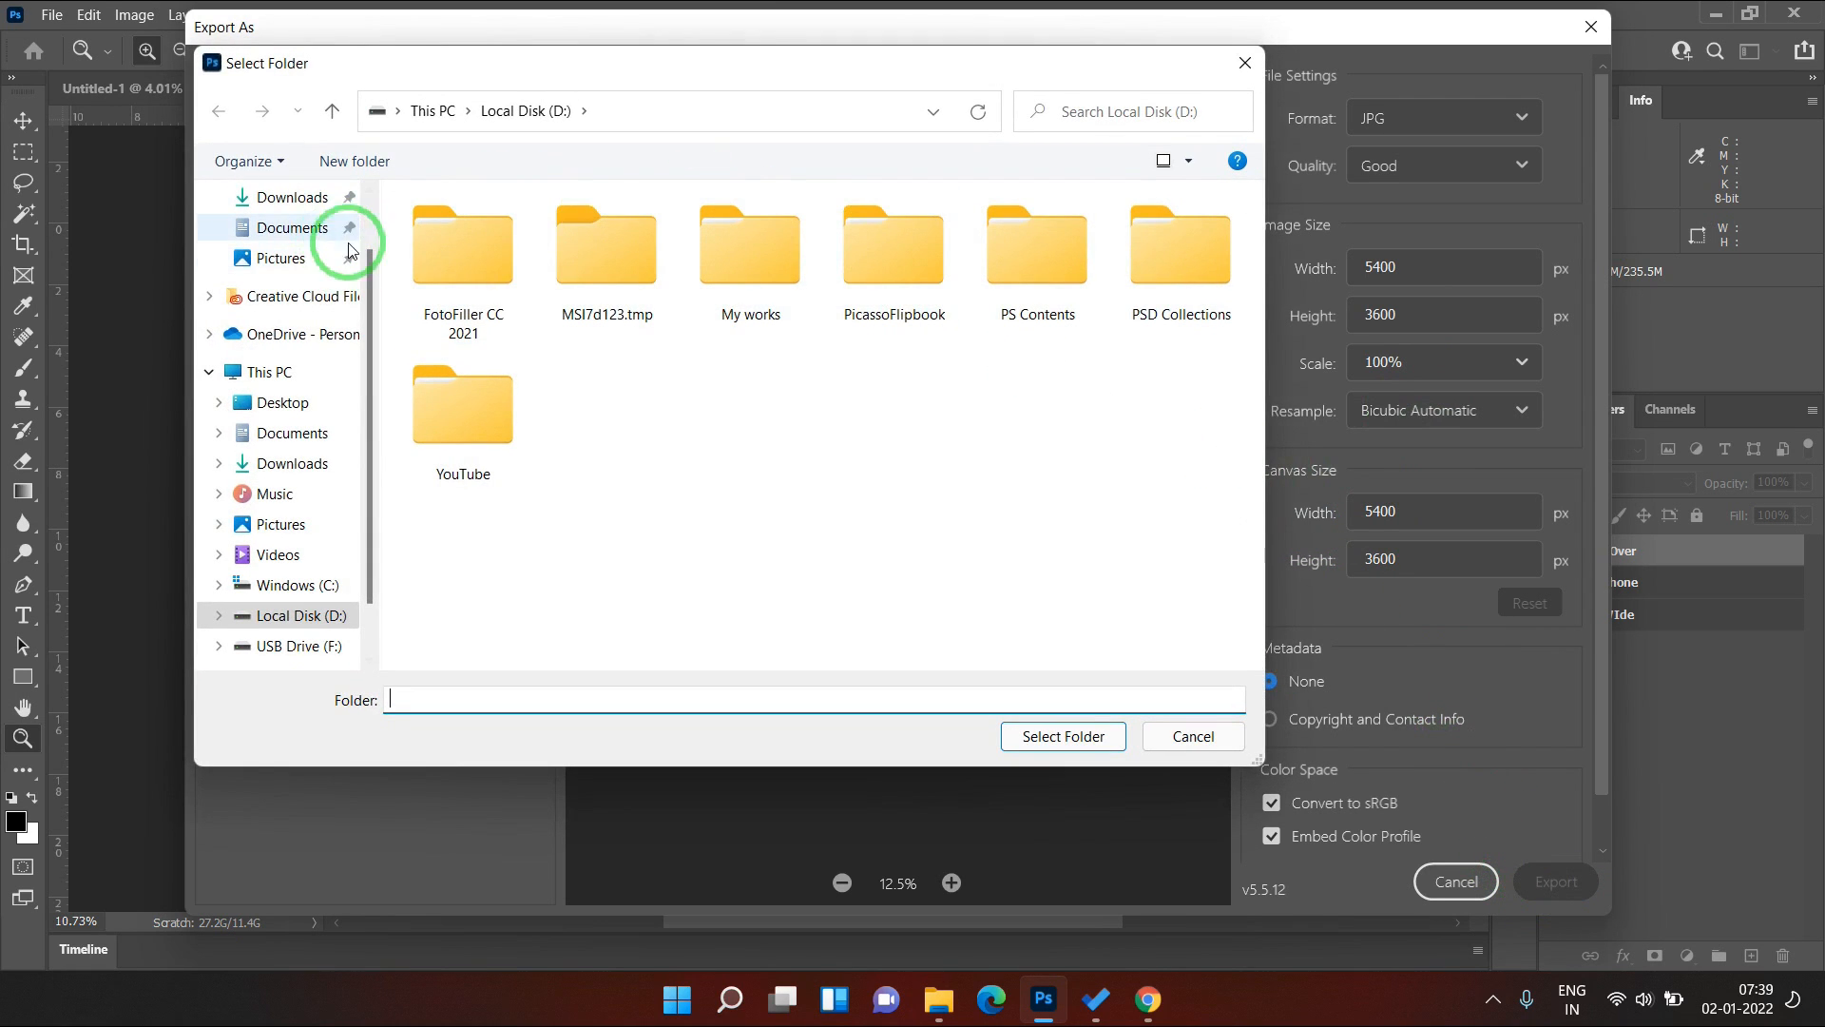
drag(376, 283, 379, 162)
click(305, 235)
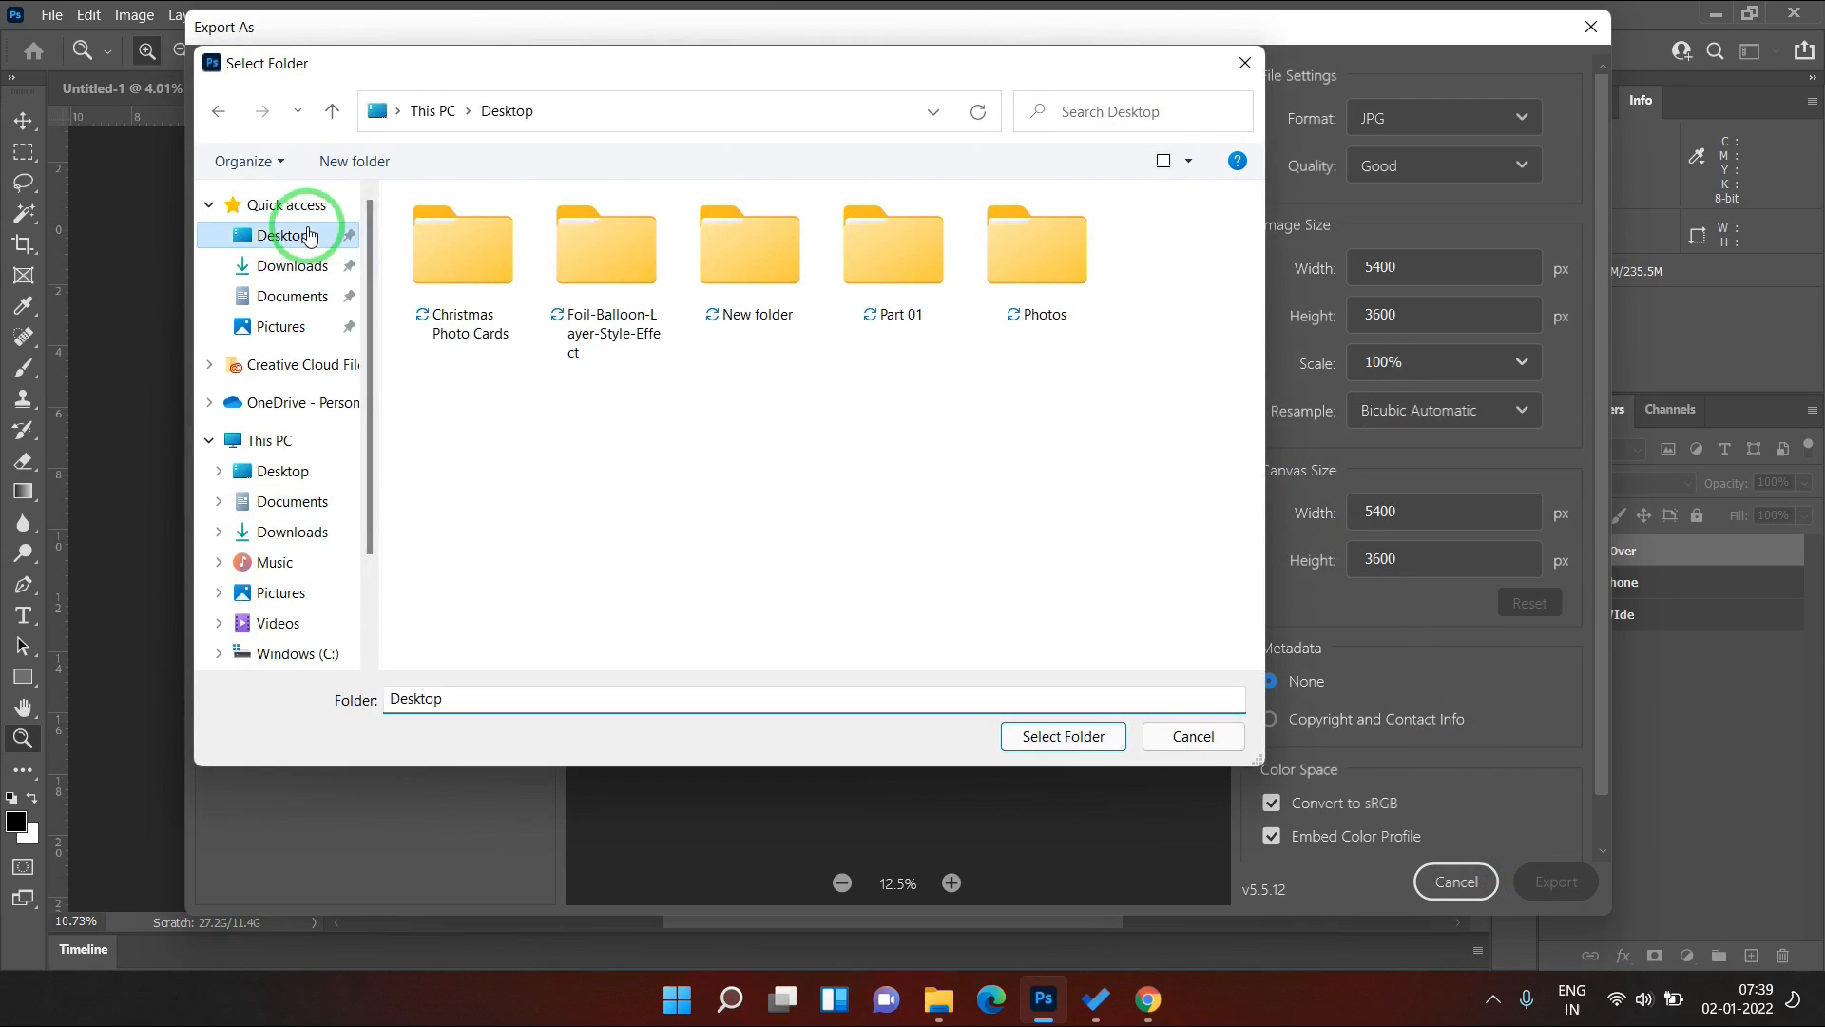
click(357, 161)
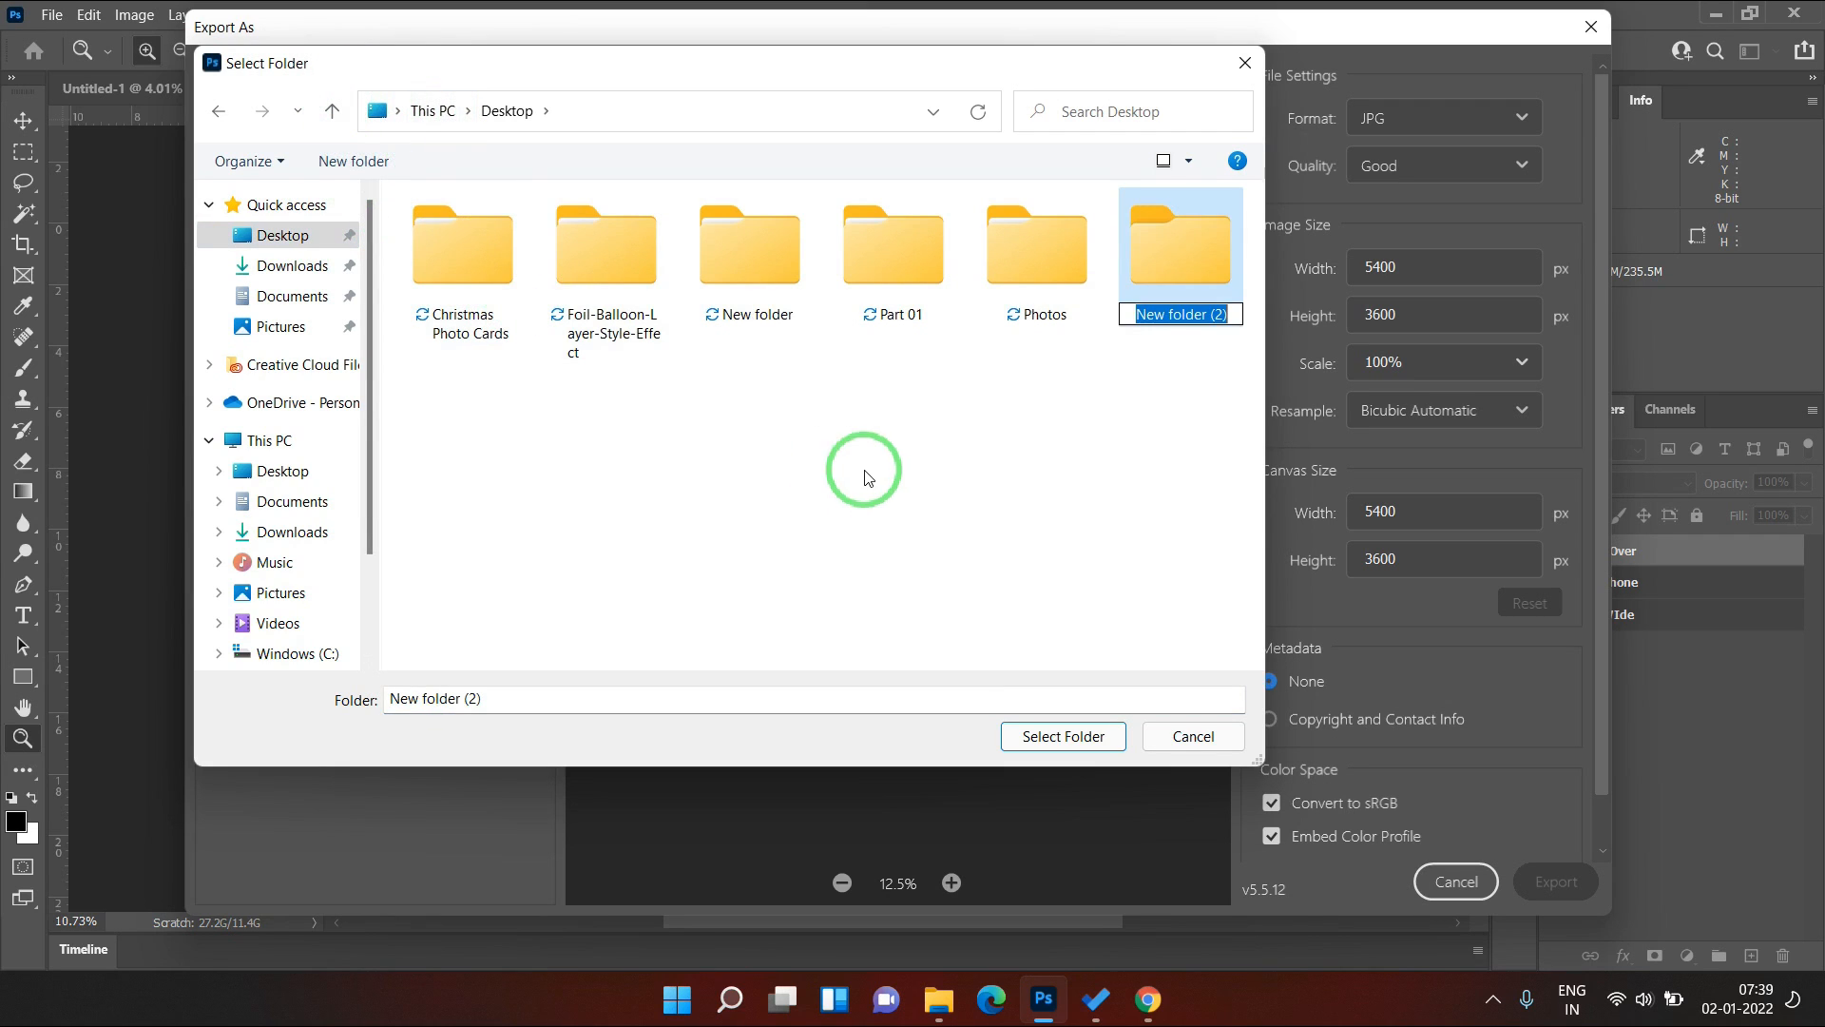
text(Pi)
key(BackSpace)
text(om)
key(BackSpace)
text(ngal)
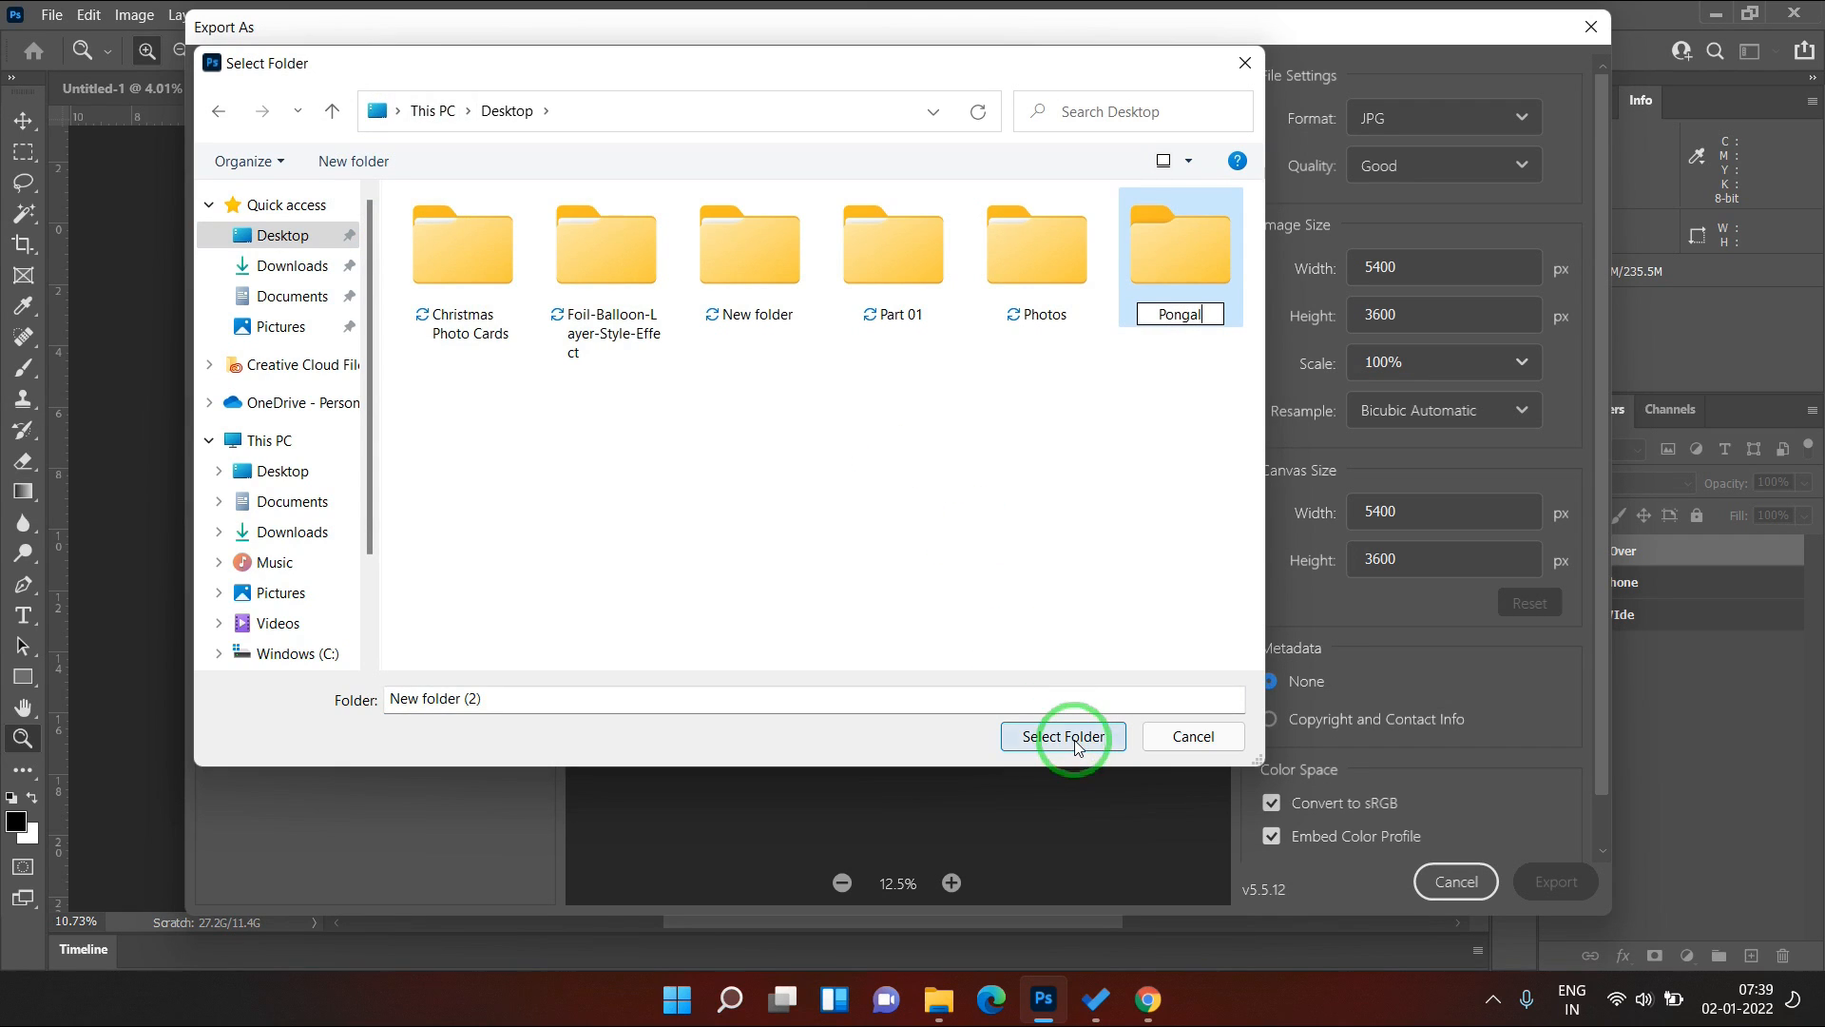
- Choose the Pongal folder and export the artboards into it at 1x and 2x scale
click(1196, 272)
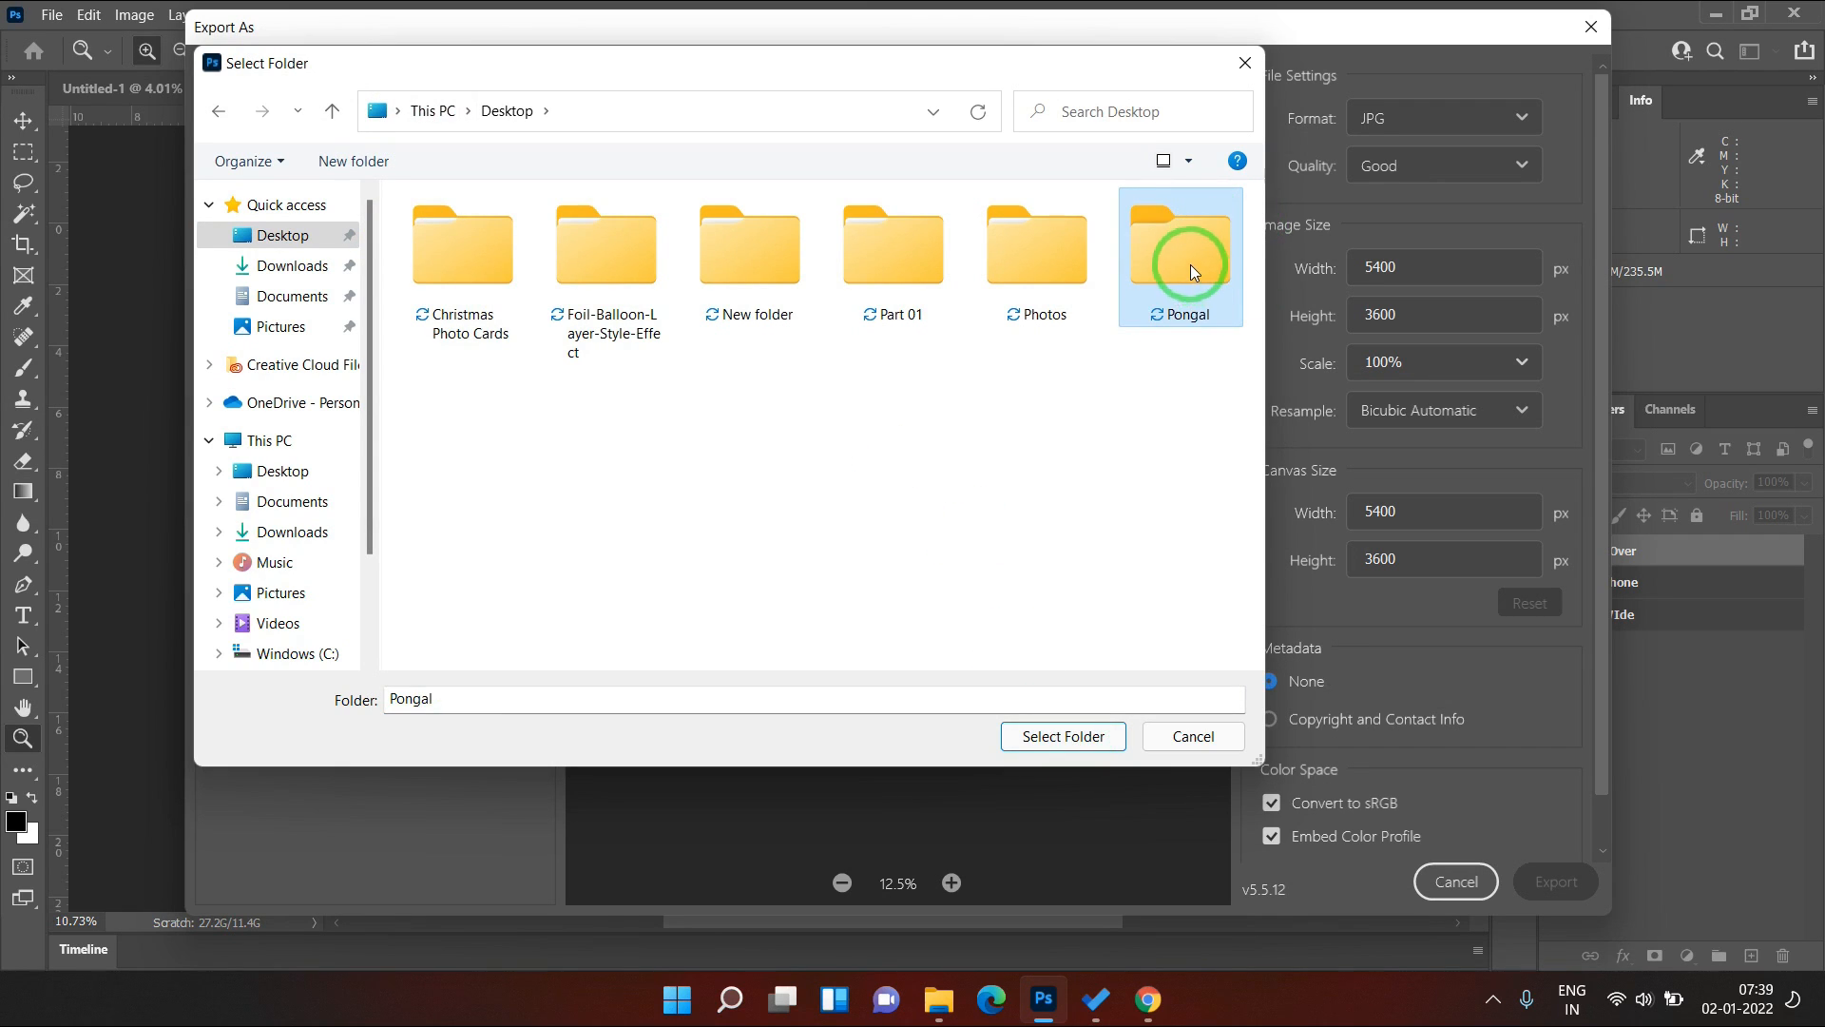
click(1094, 732)
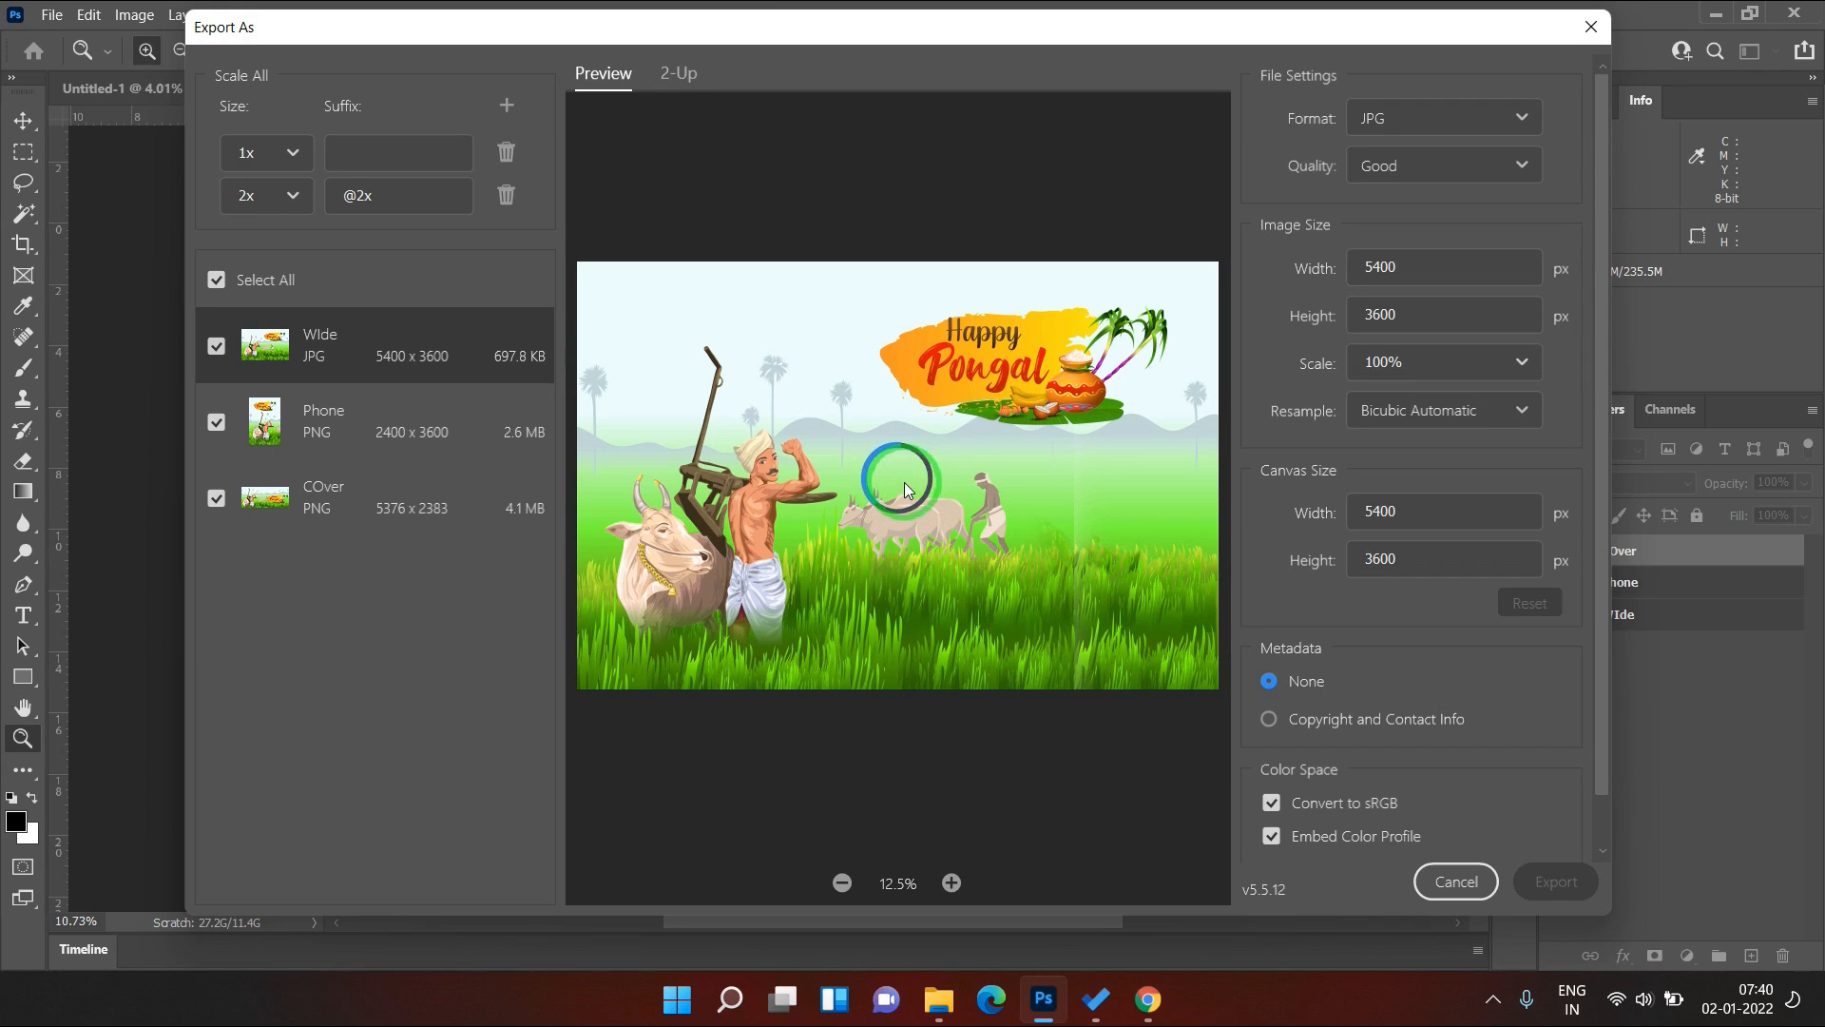
key(Escape)
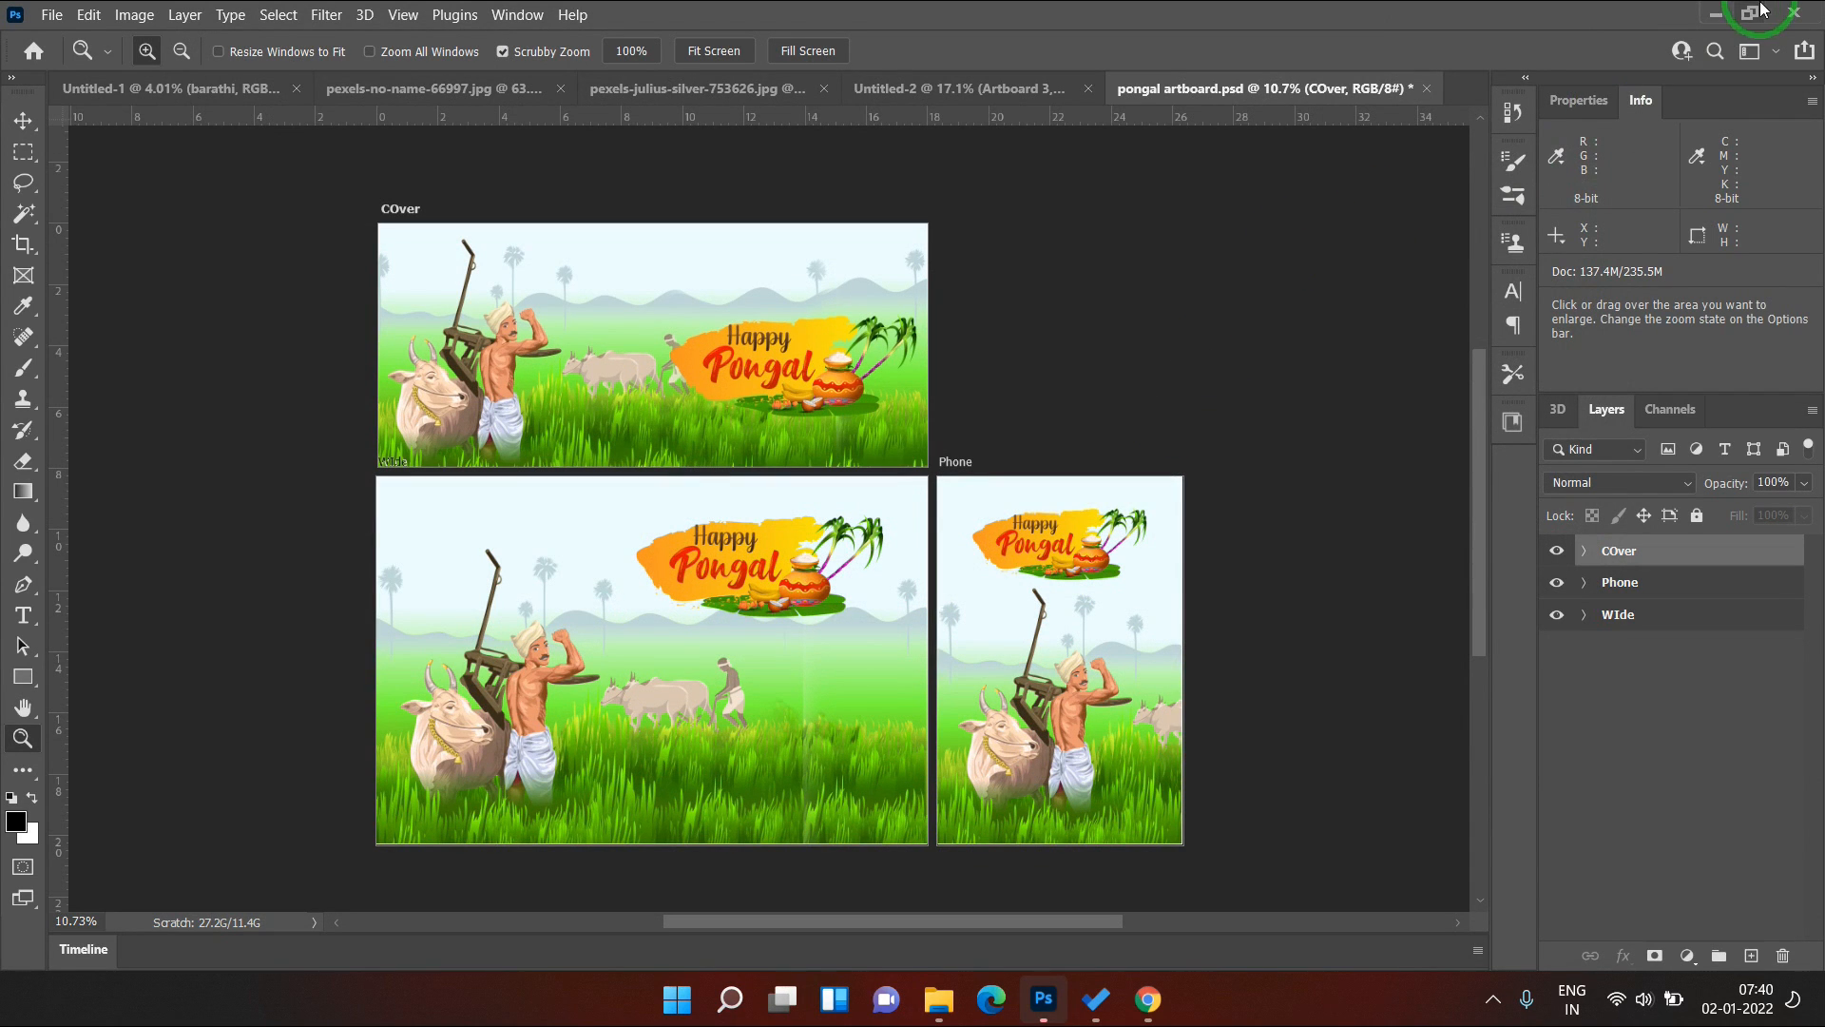
- Switch to the desktop and open the Pongal folder in a maximized File Explorer window
click(1726, 12)
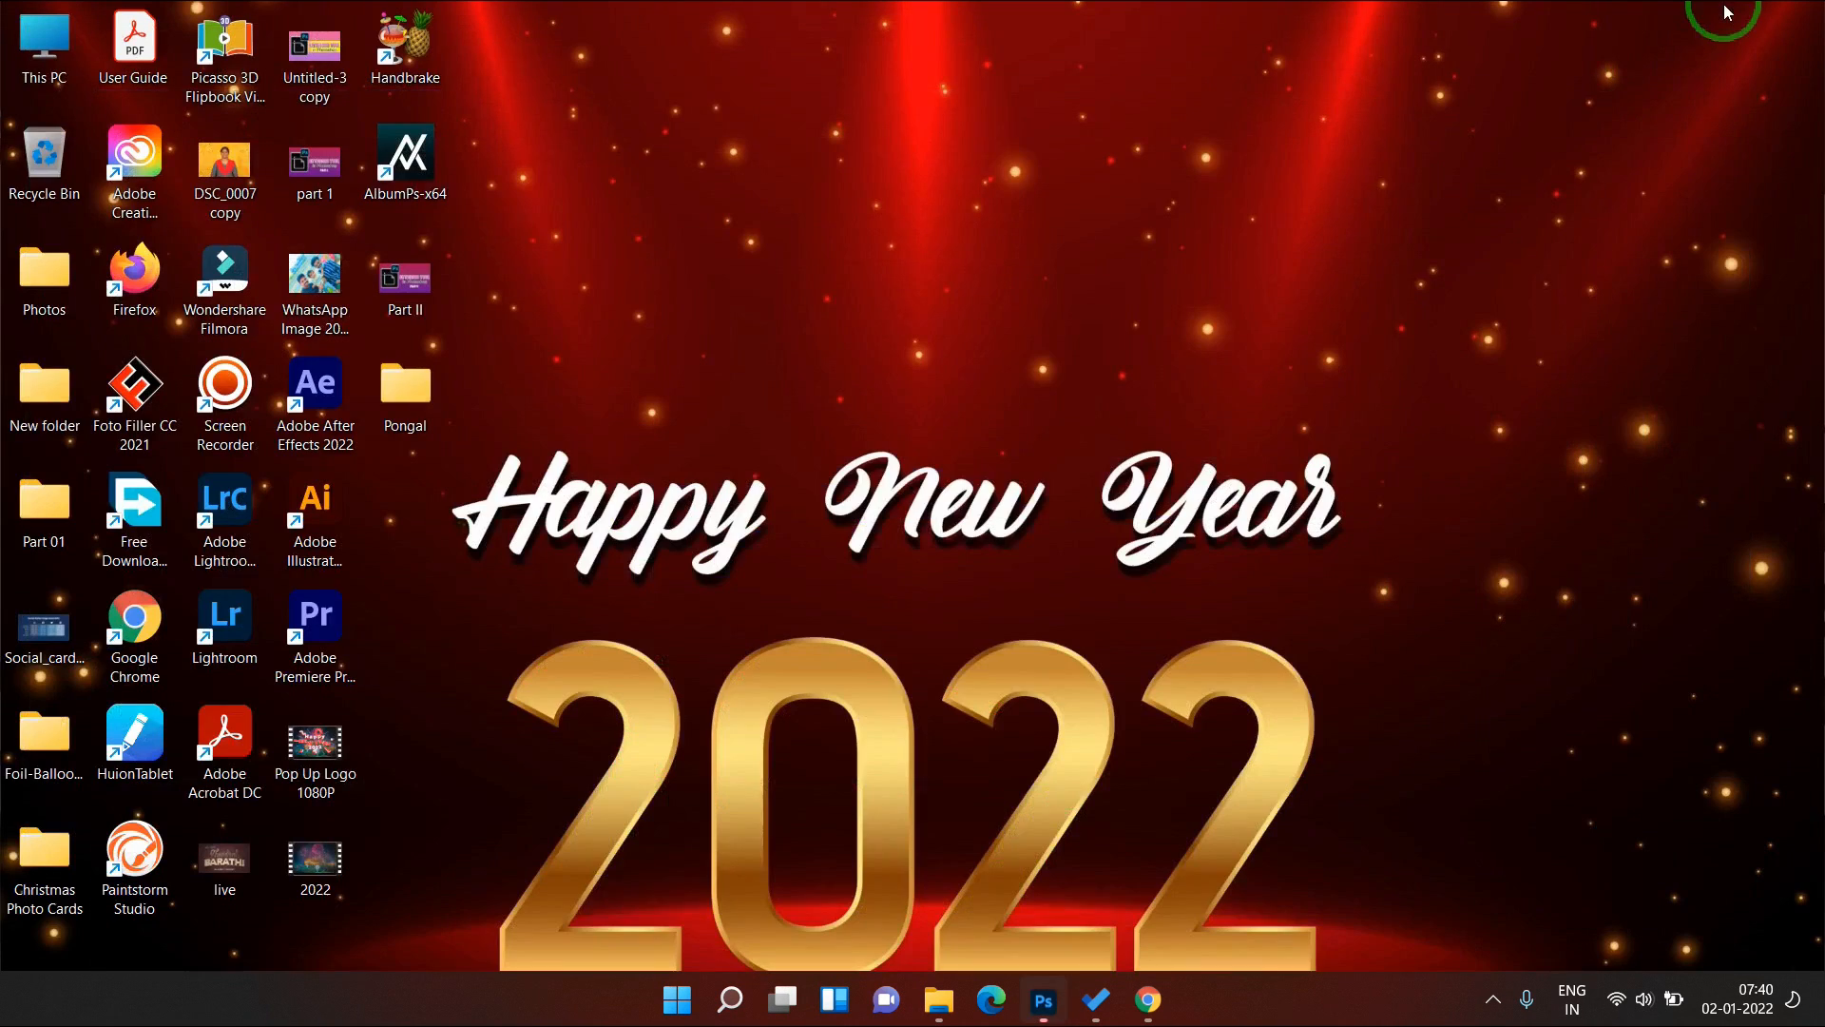
double_click(418, 387)
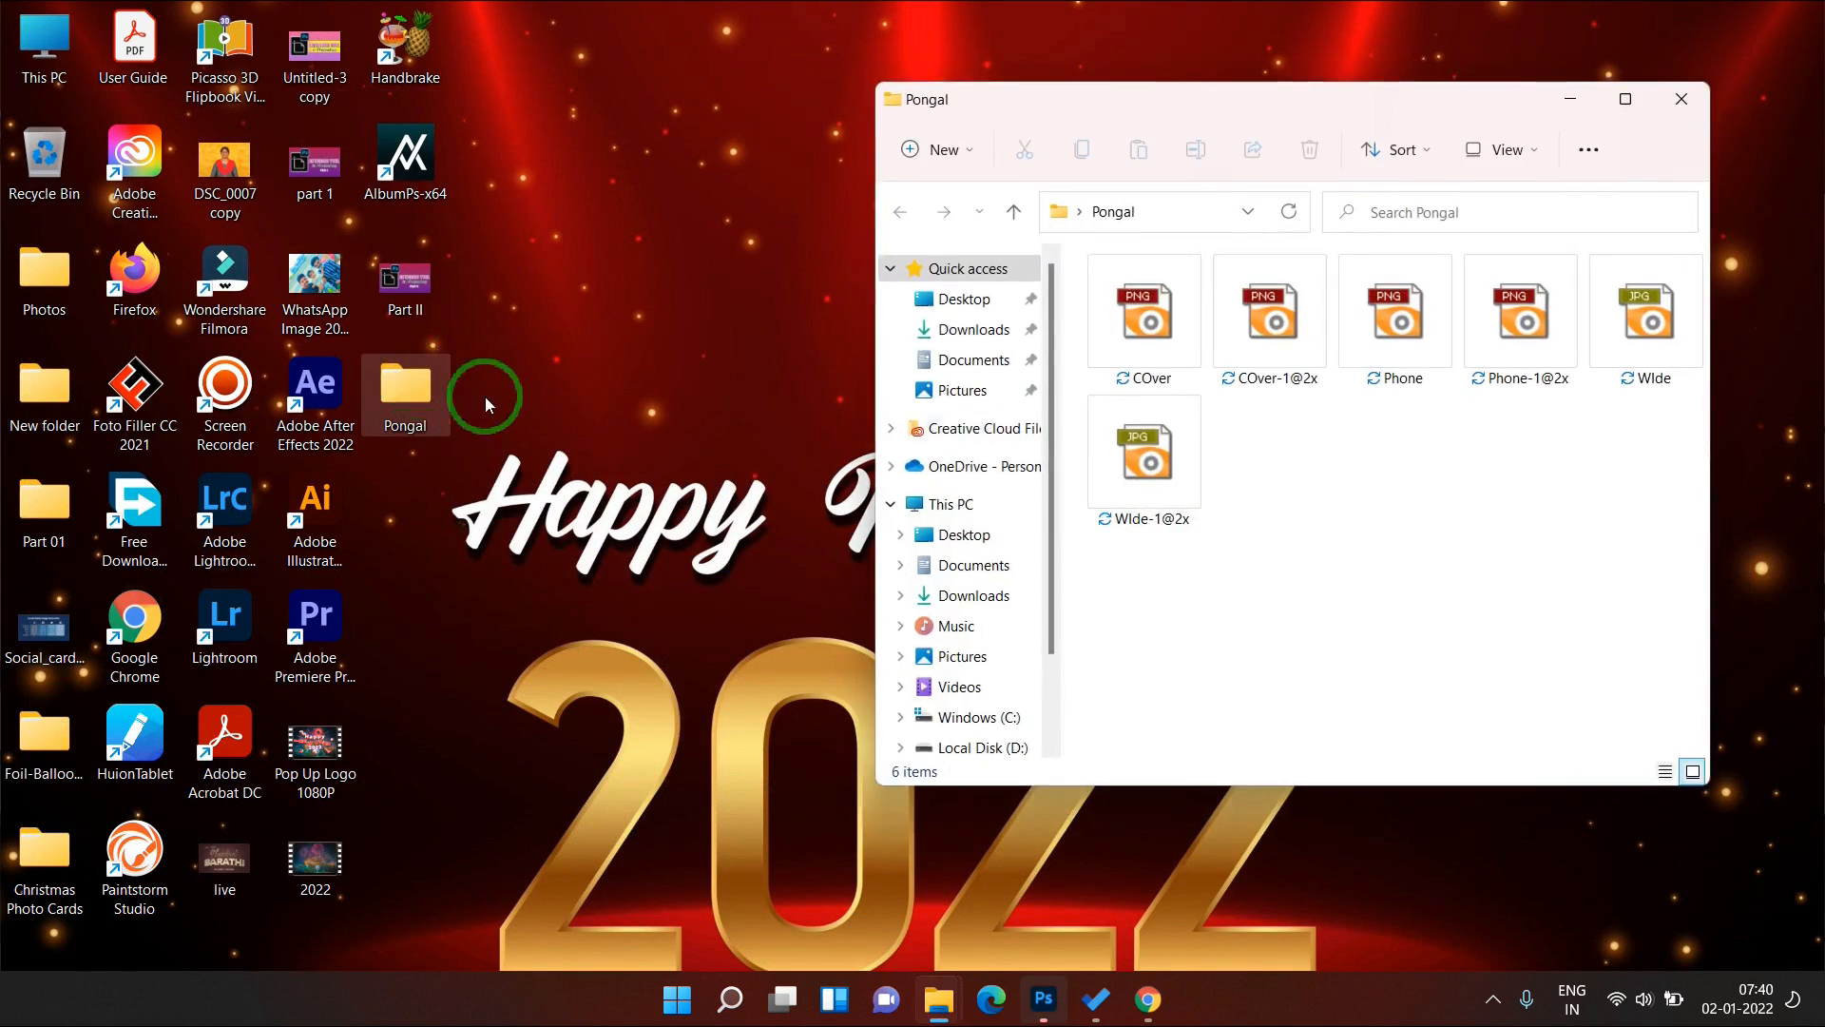
click(1634, 89)
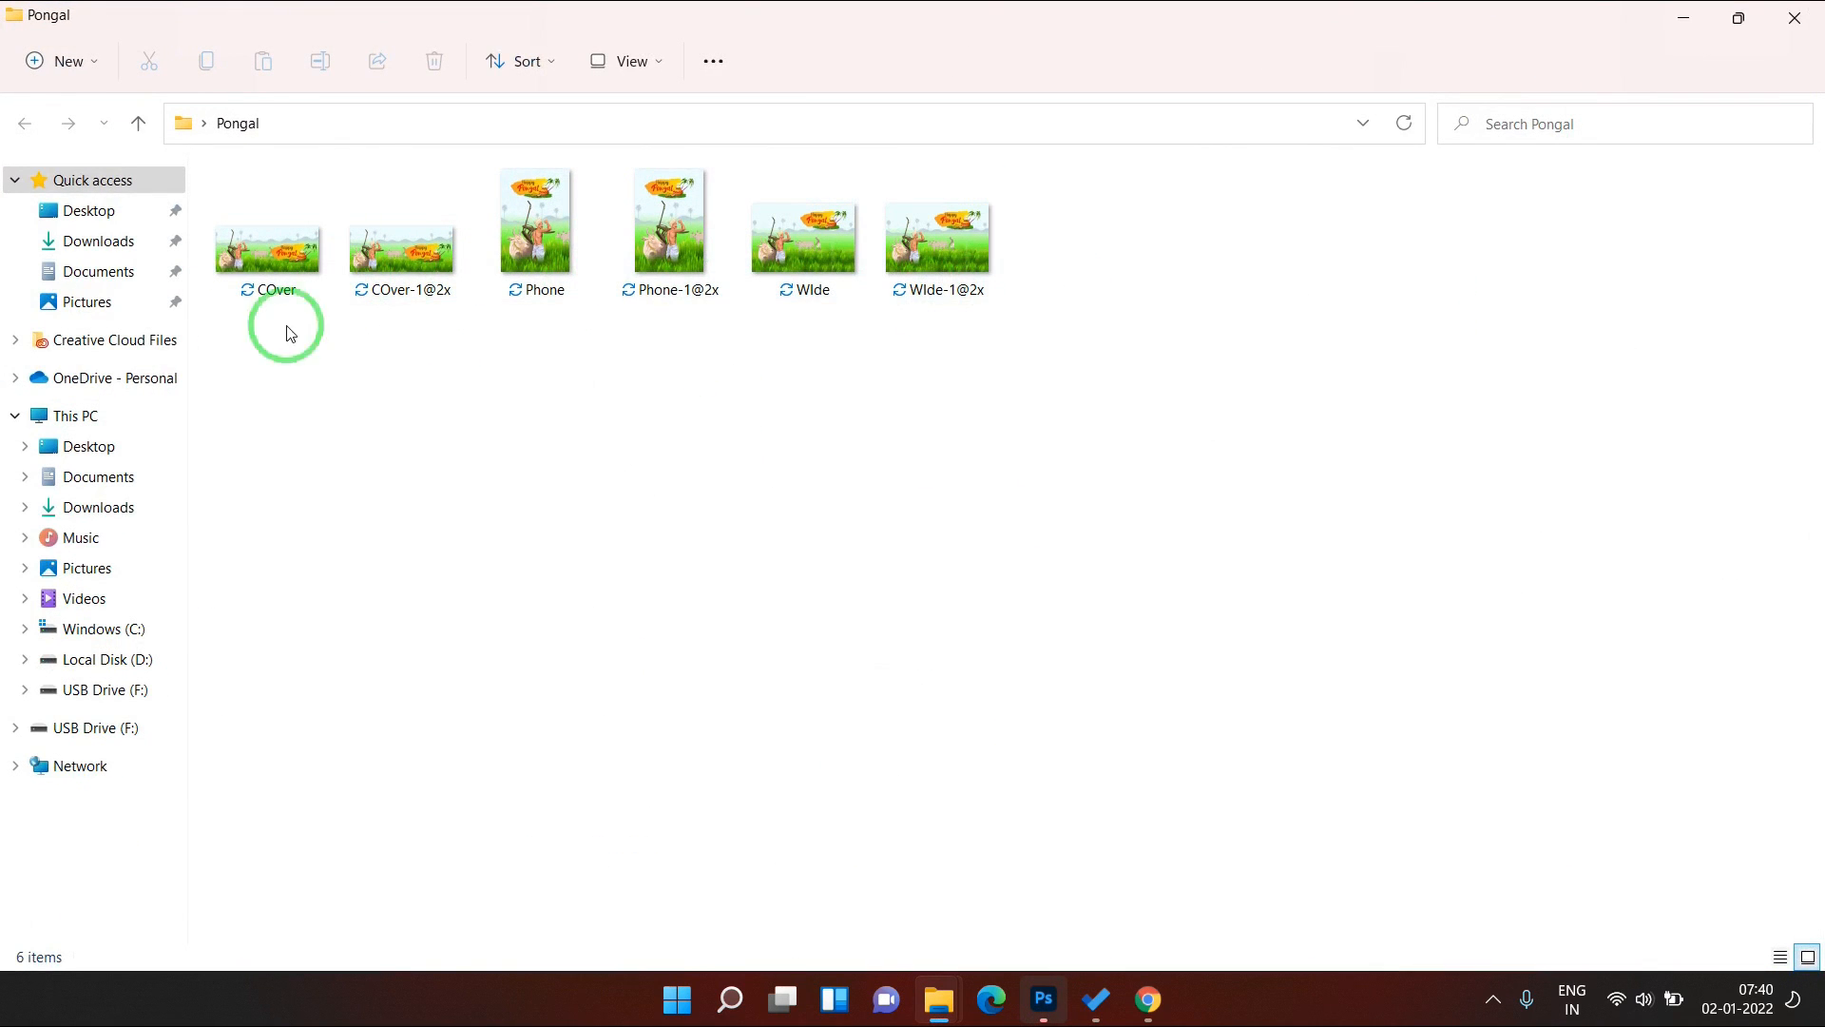
- View the exported COver image and compare it with its COver-1@2x version
double_click(279, 259)
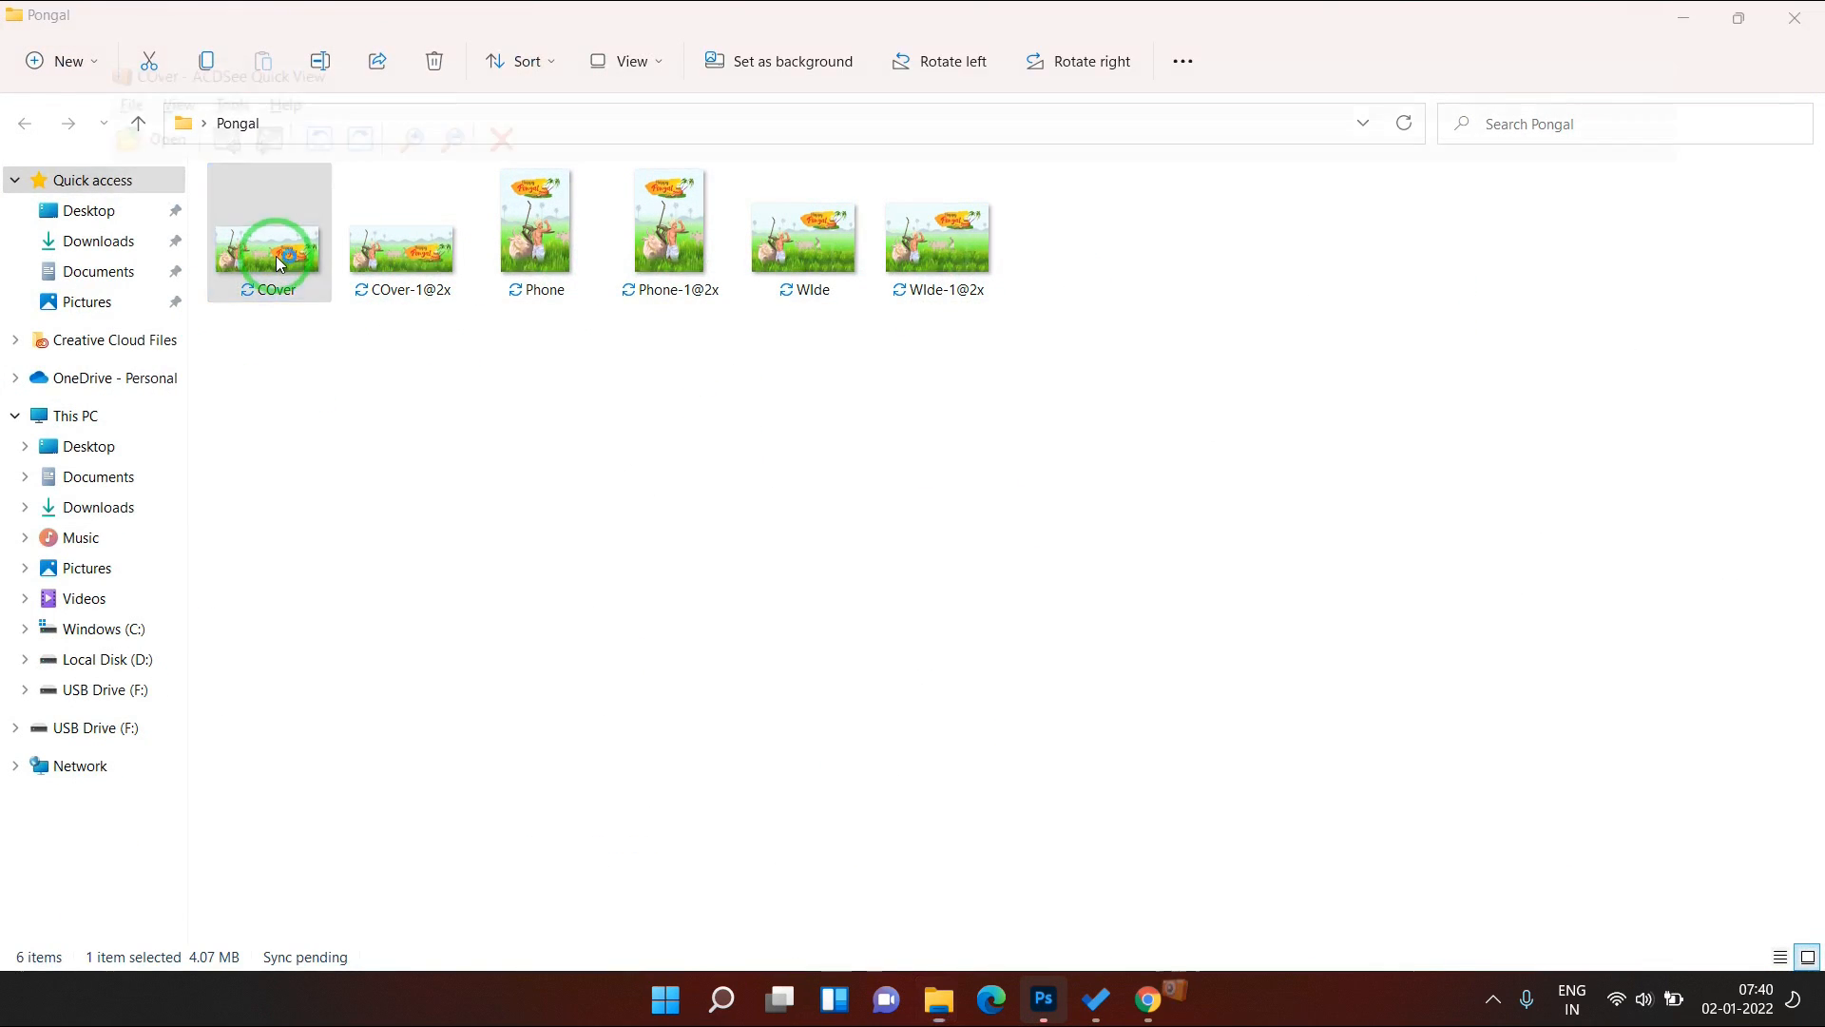
key(Escape)
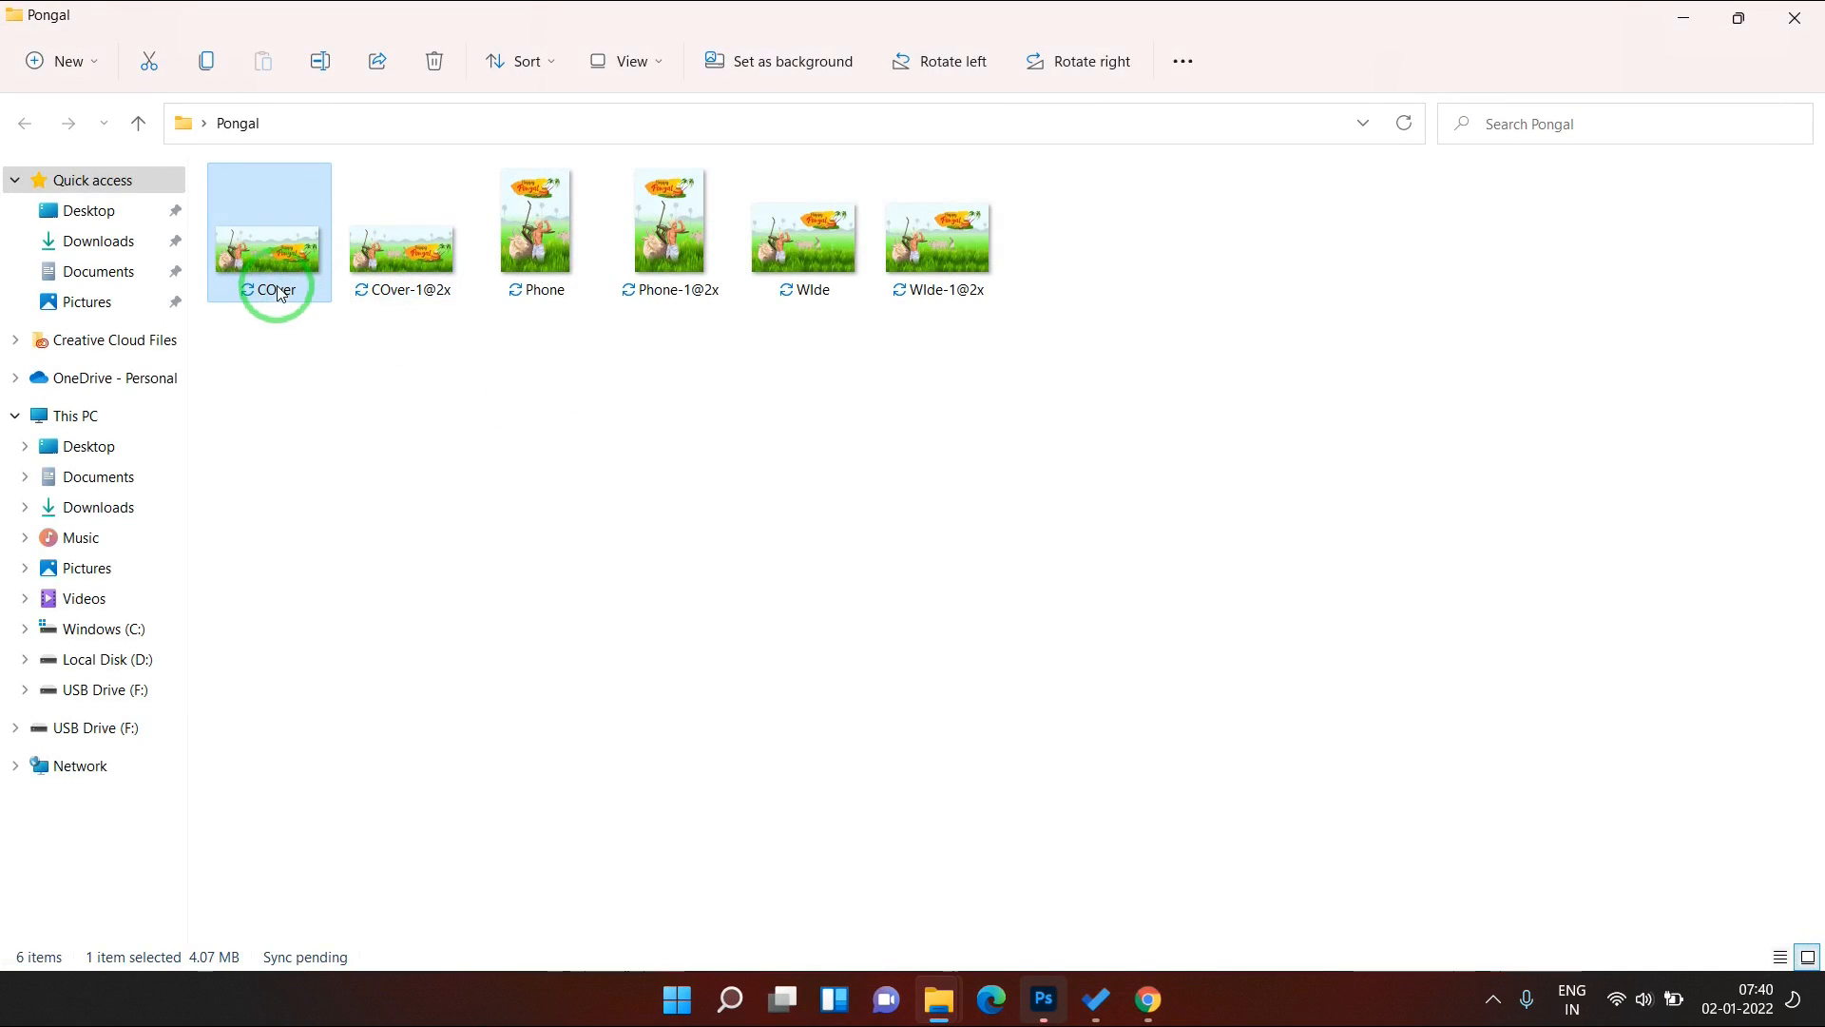
click(411, 276)
click(248, 241)
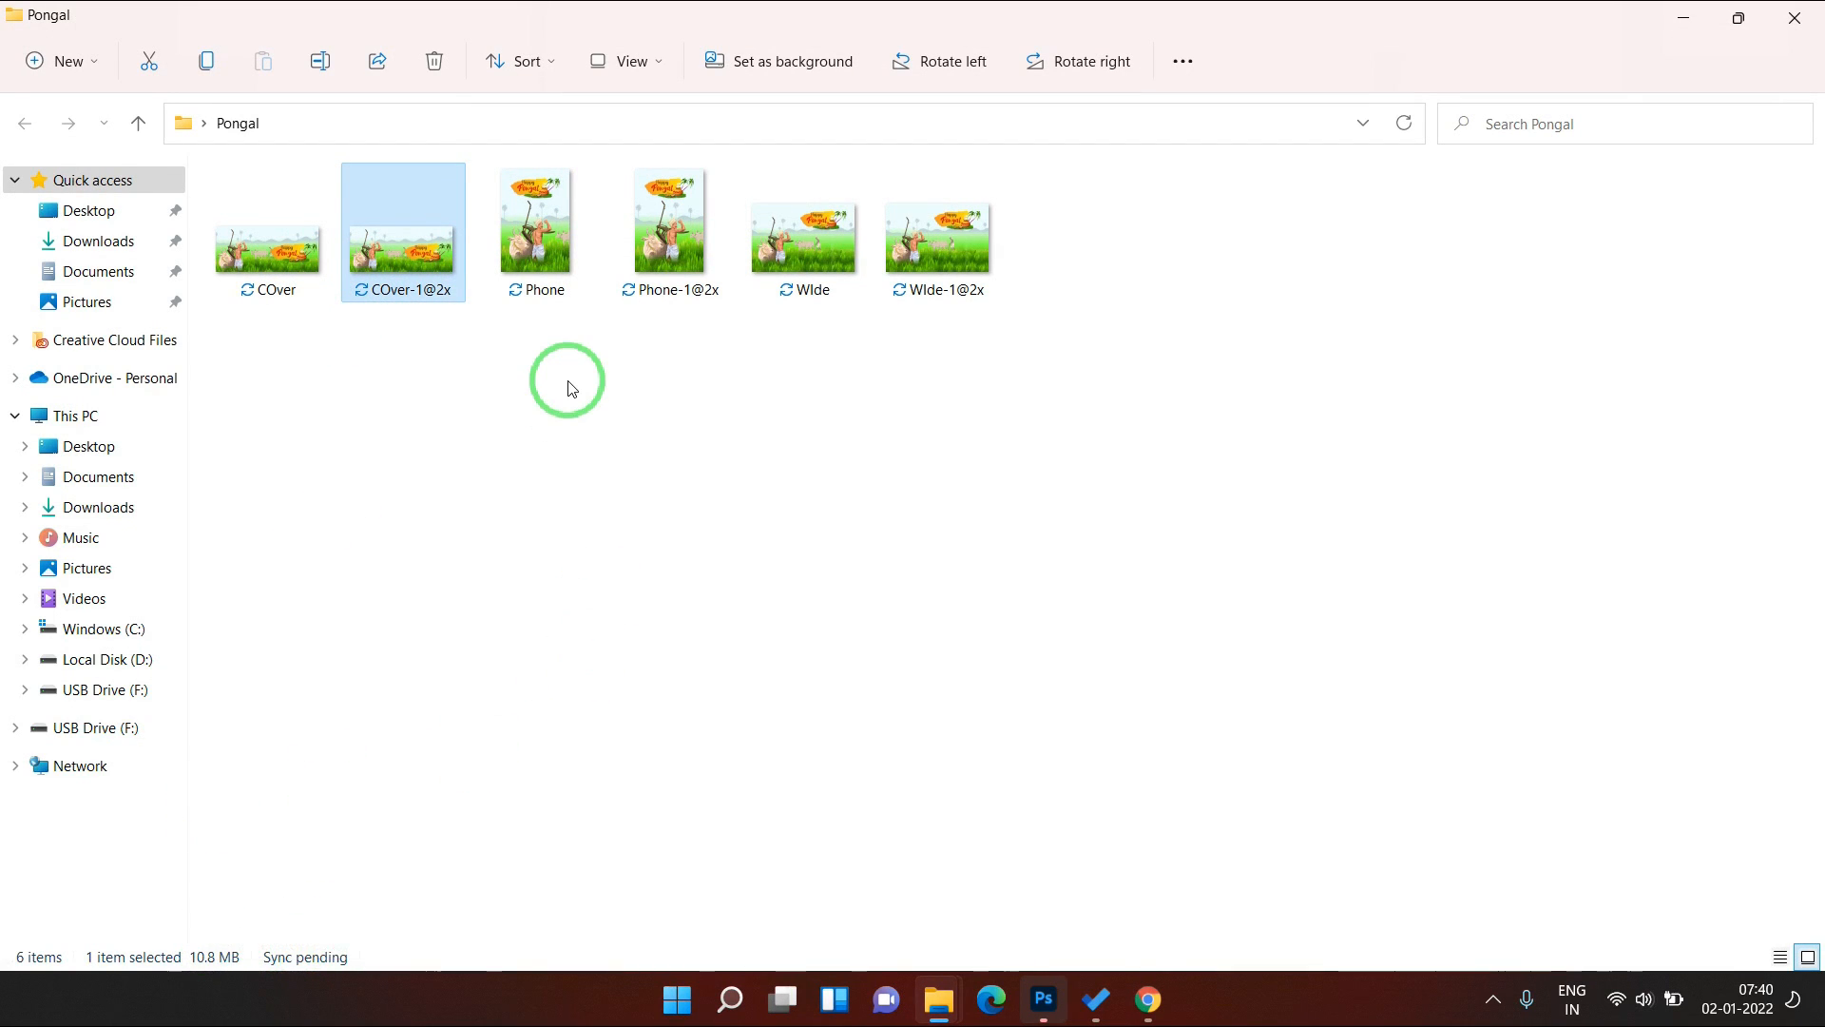
- View the Phone and Phone-1@2x images in turn to compare file size and pixel dimensions, and close the folder
double_click(551, 211)
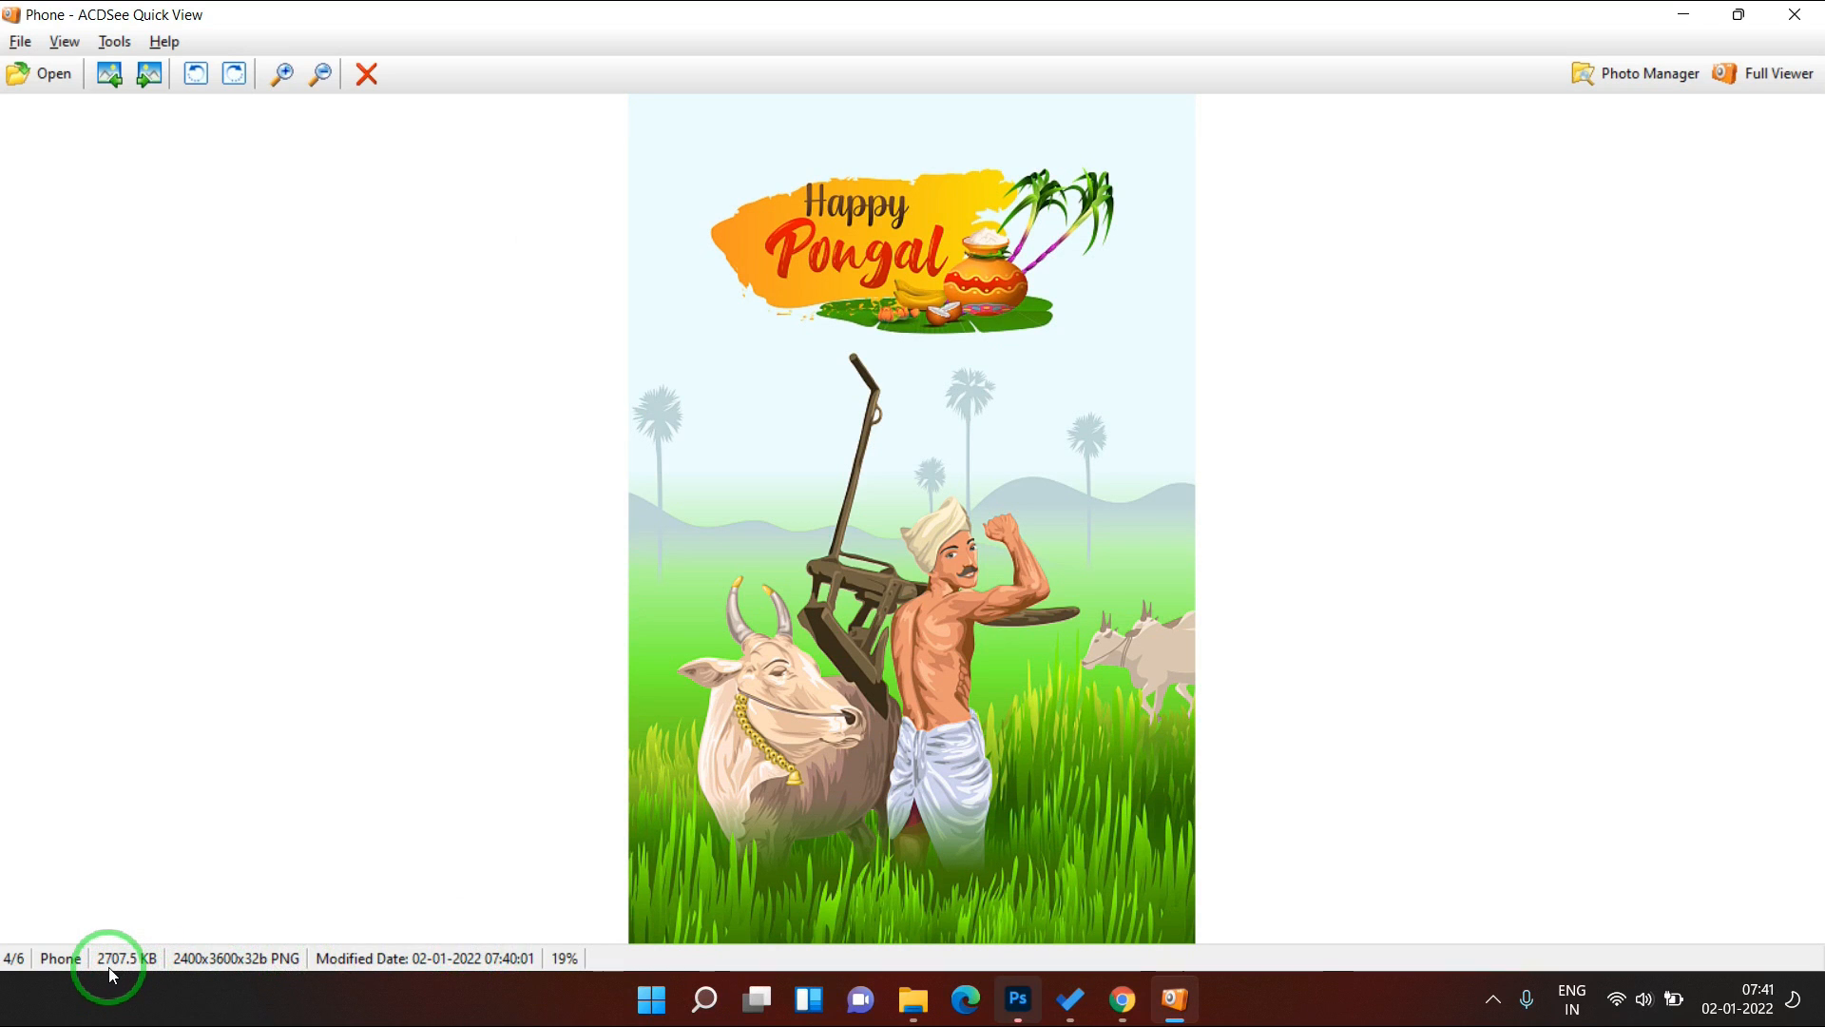
key(Escape)
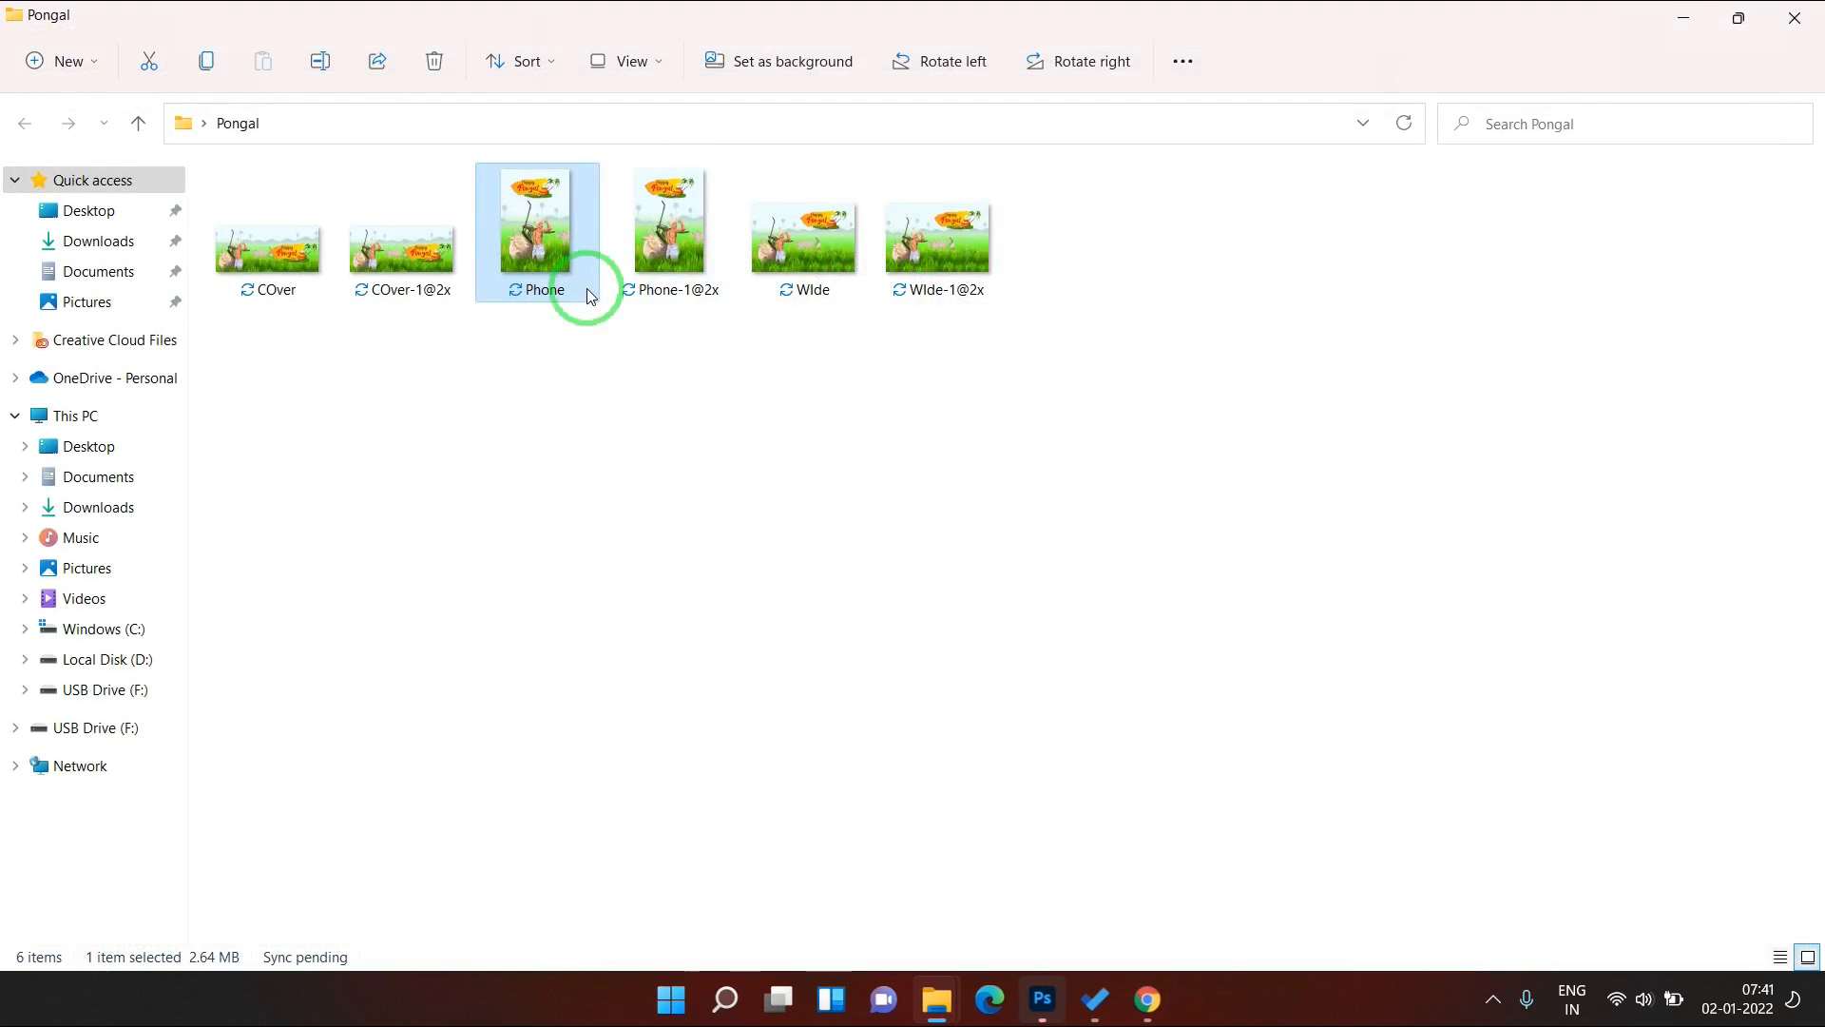
double_click(658, 245)
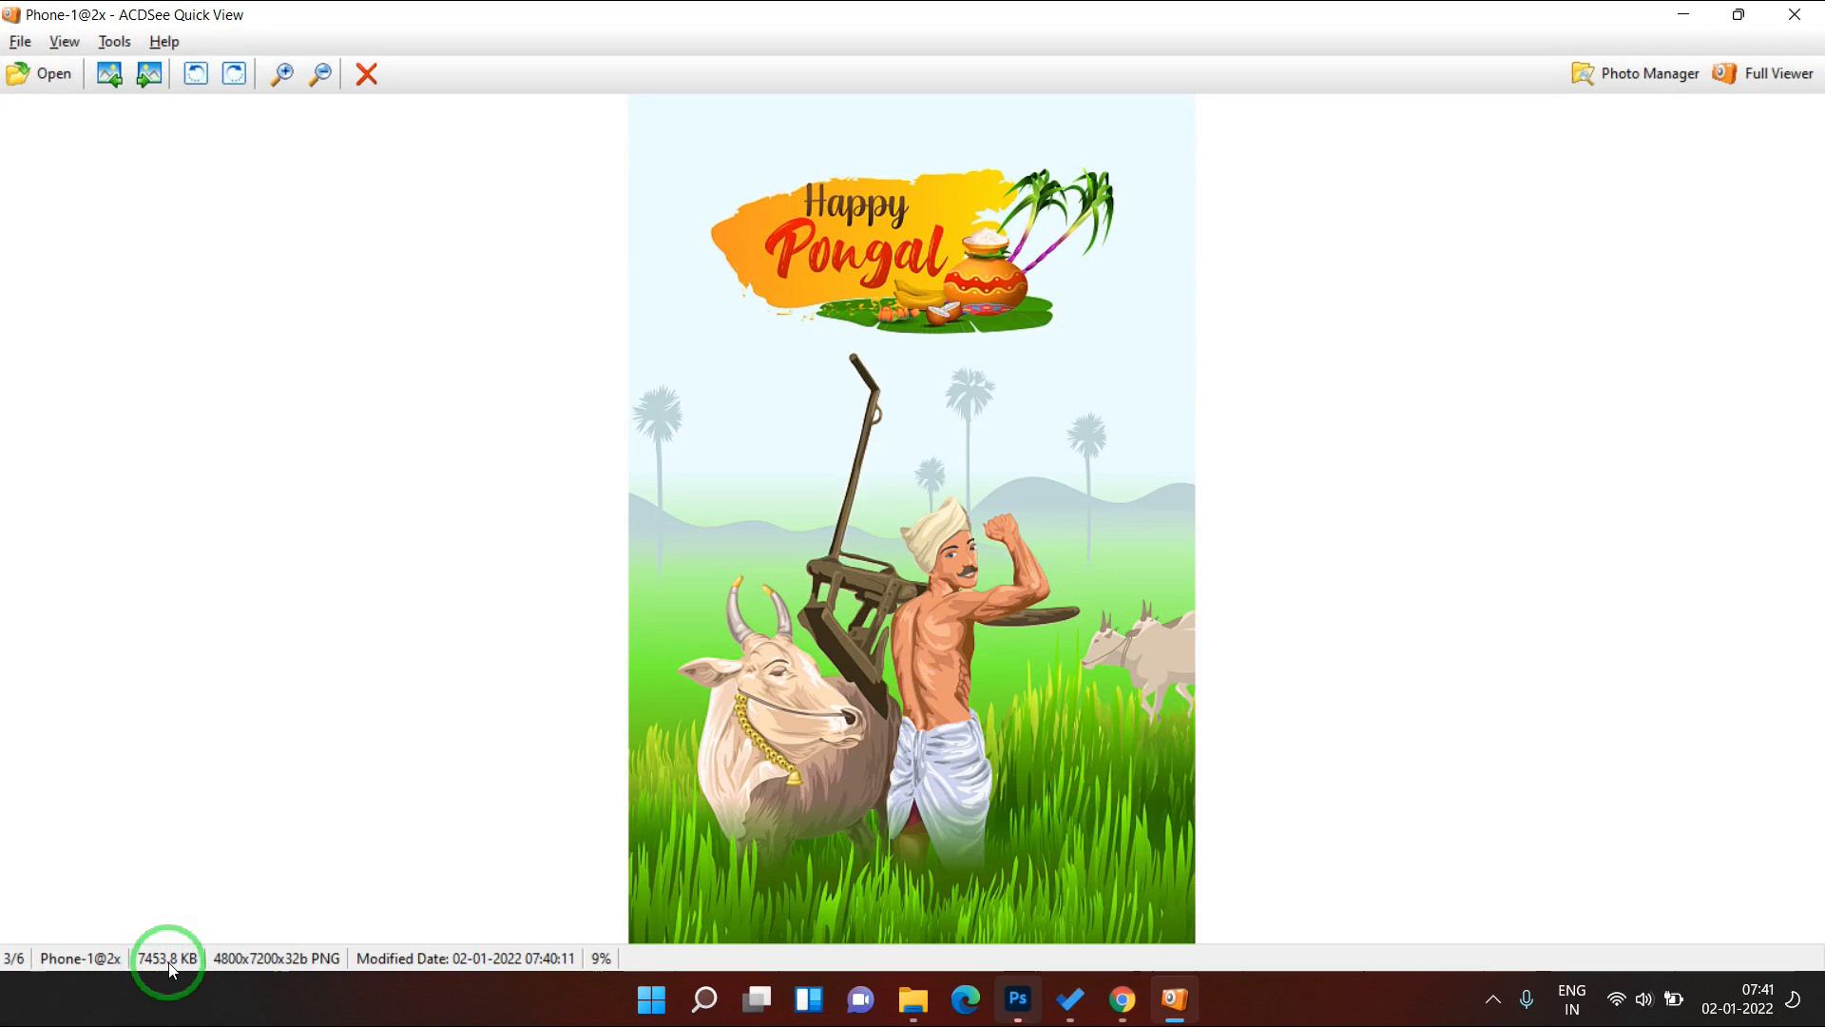
key(Escape)
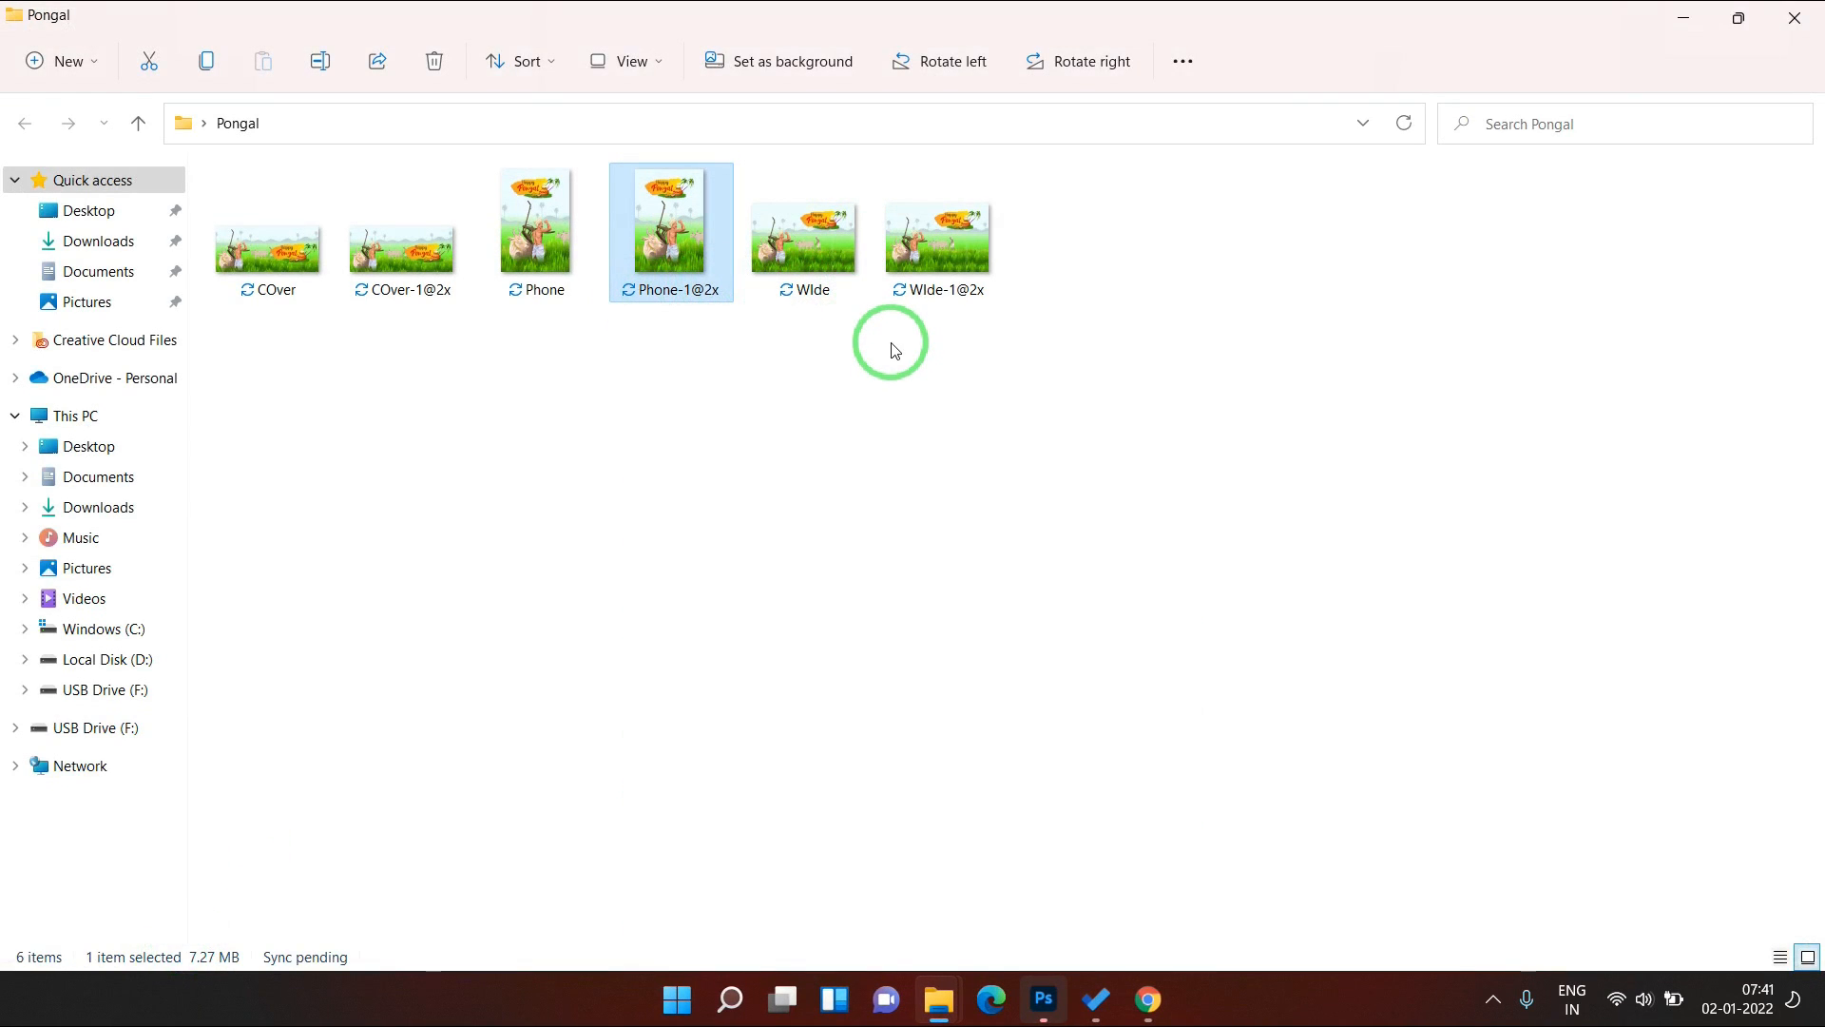
click(1795, 17)
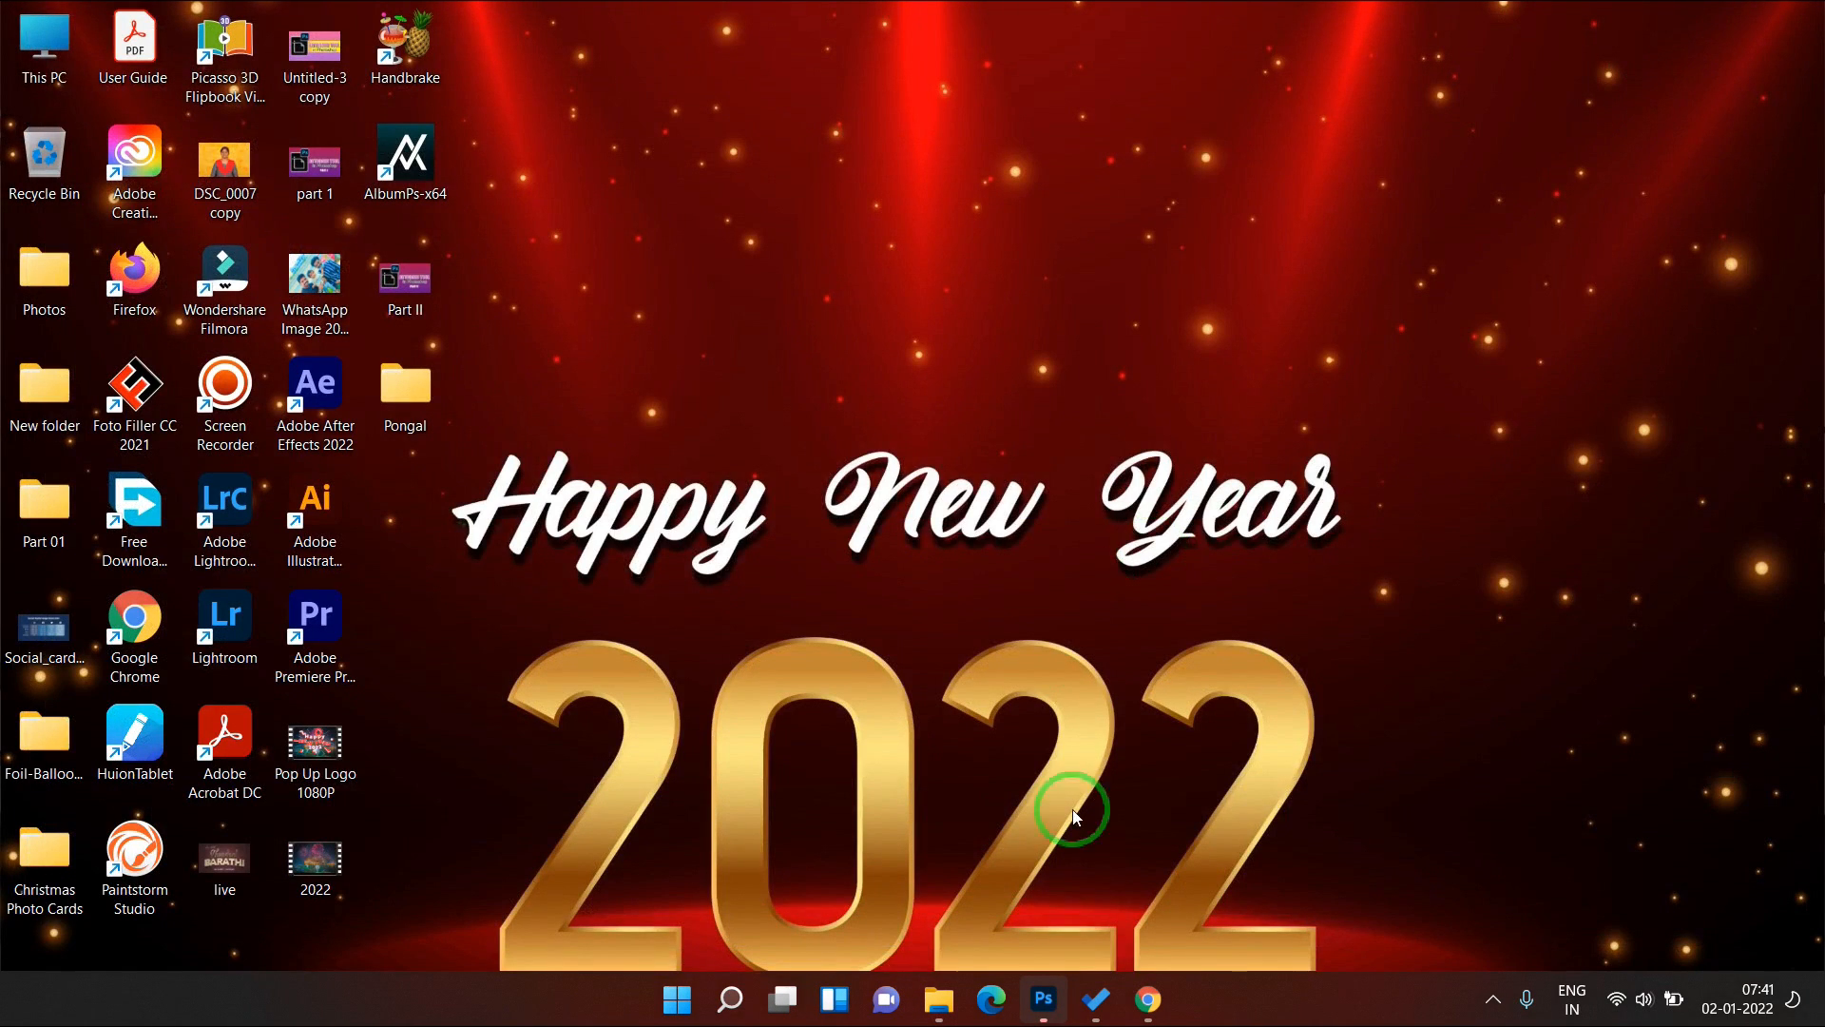
- Switch back to Photoshop, open Export As for the Phone artboard alone to review its settings, and close it without exporting
click(1044, 998)
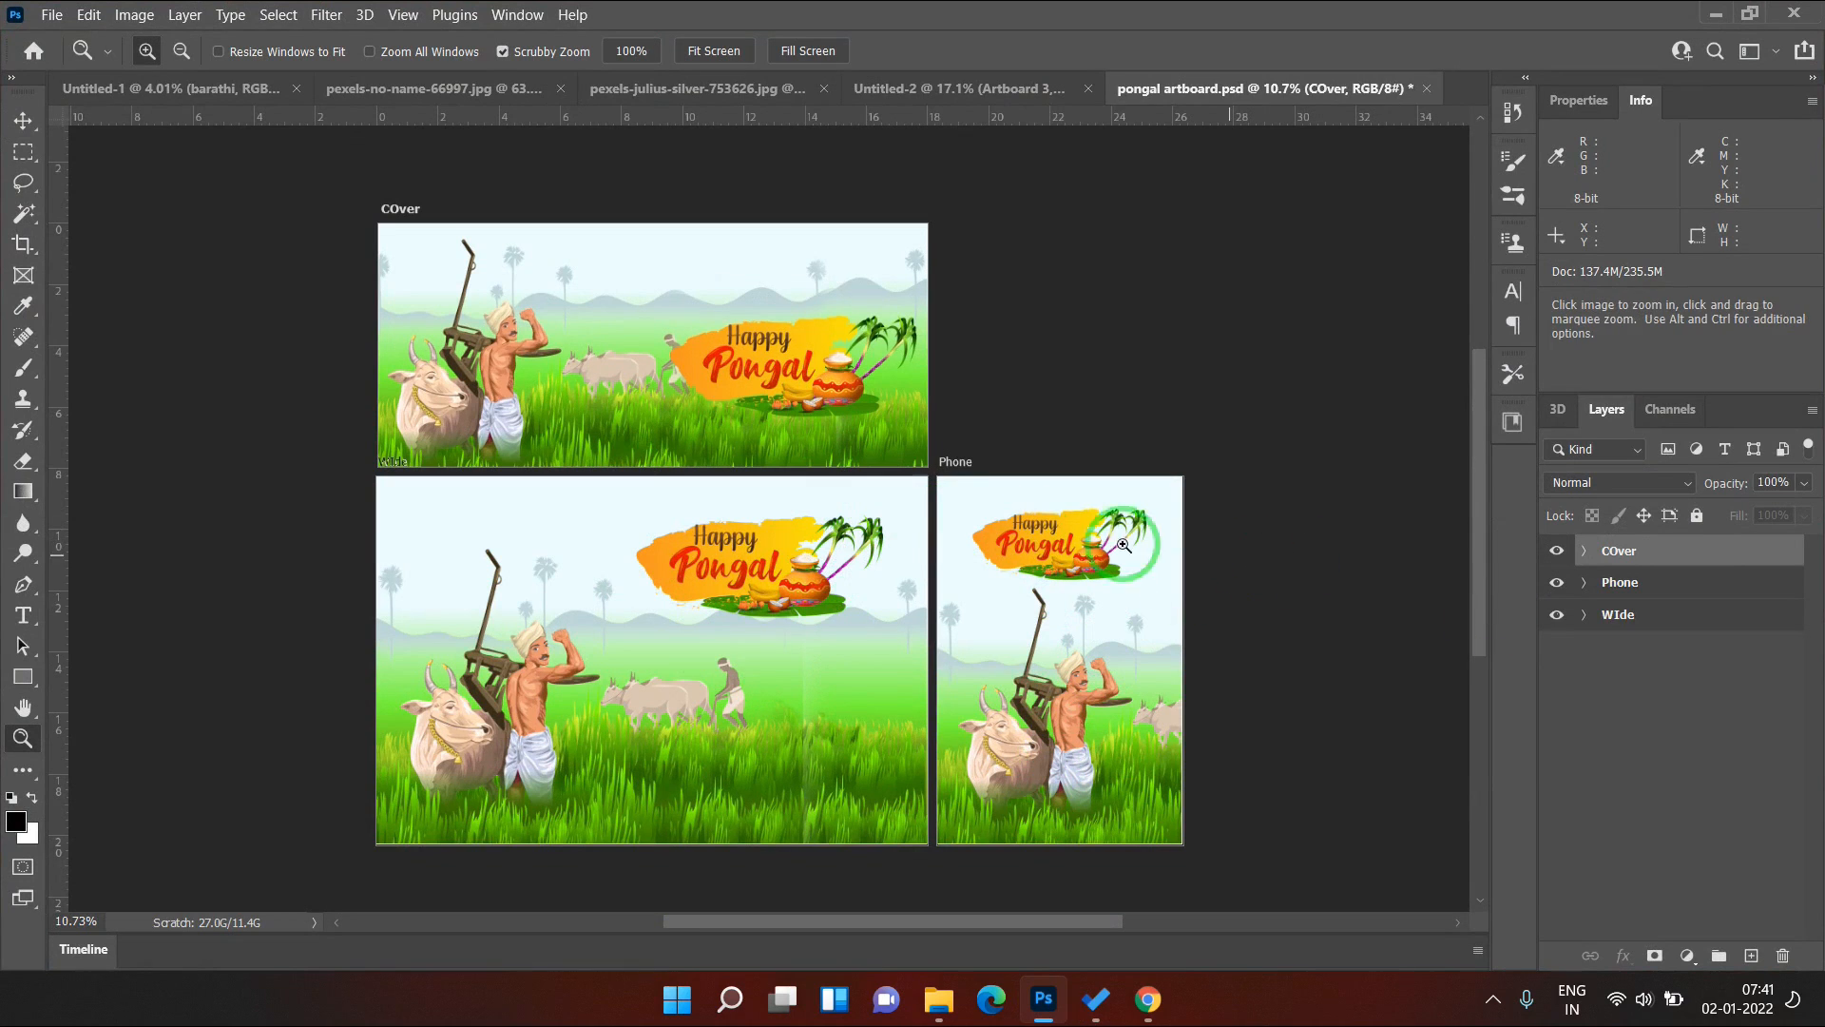
click(1613, 586)
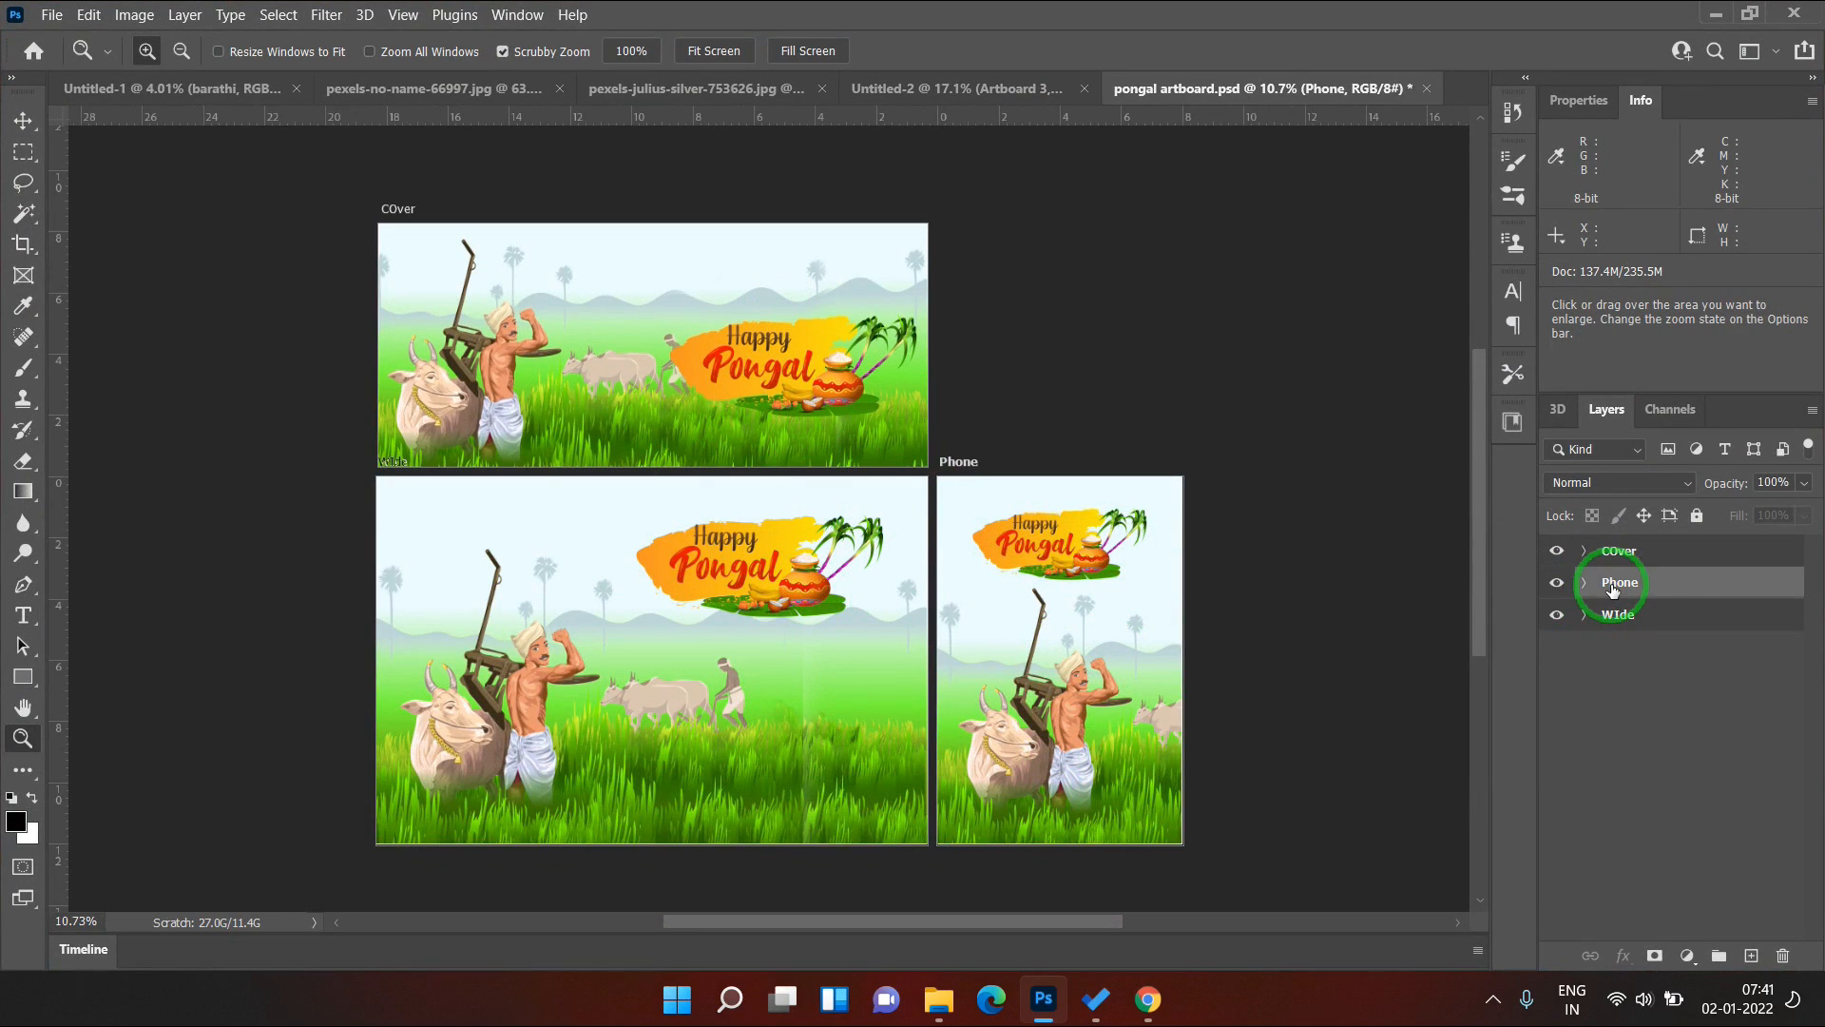
right_click(1673, 587)
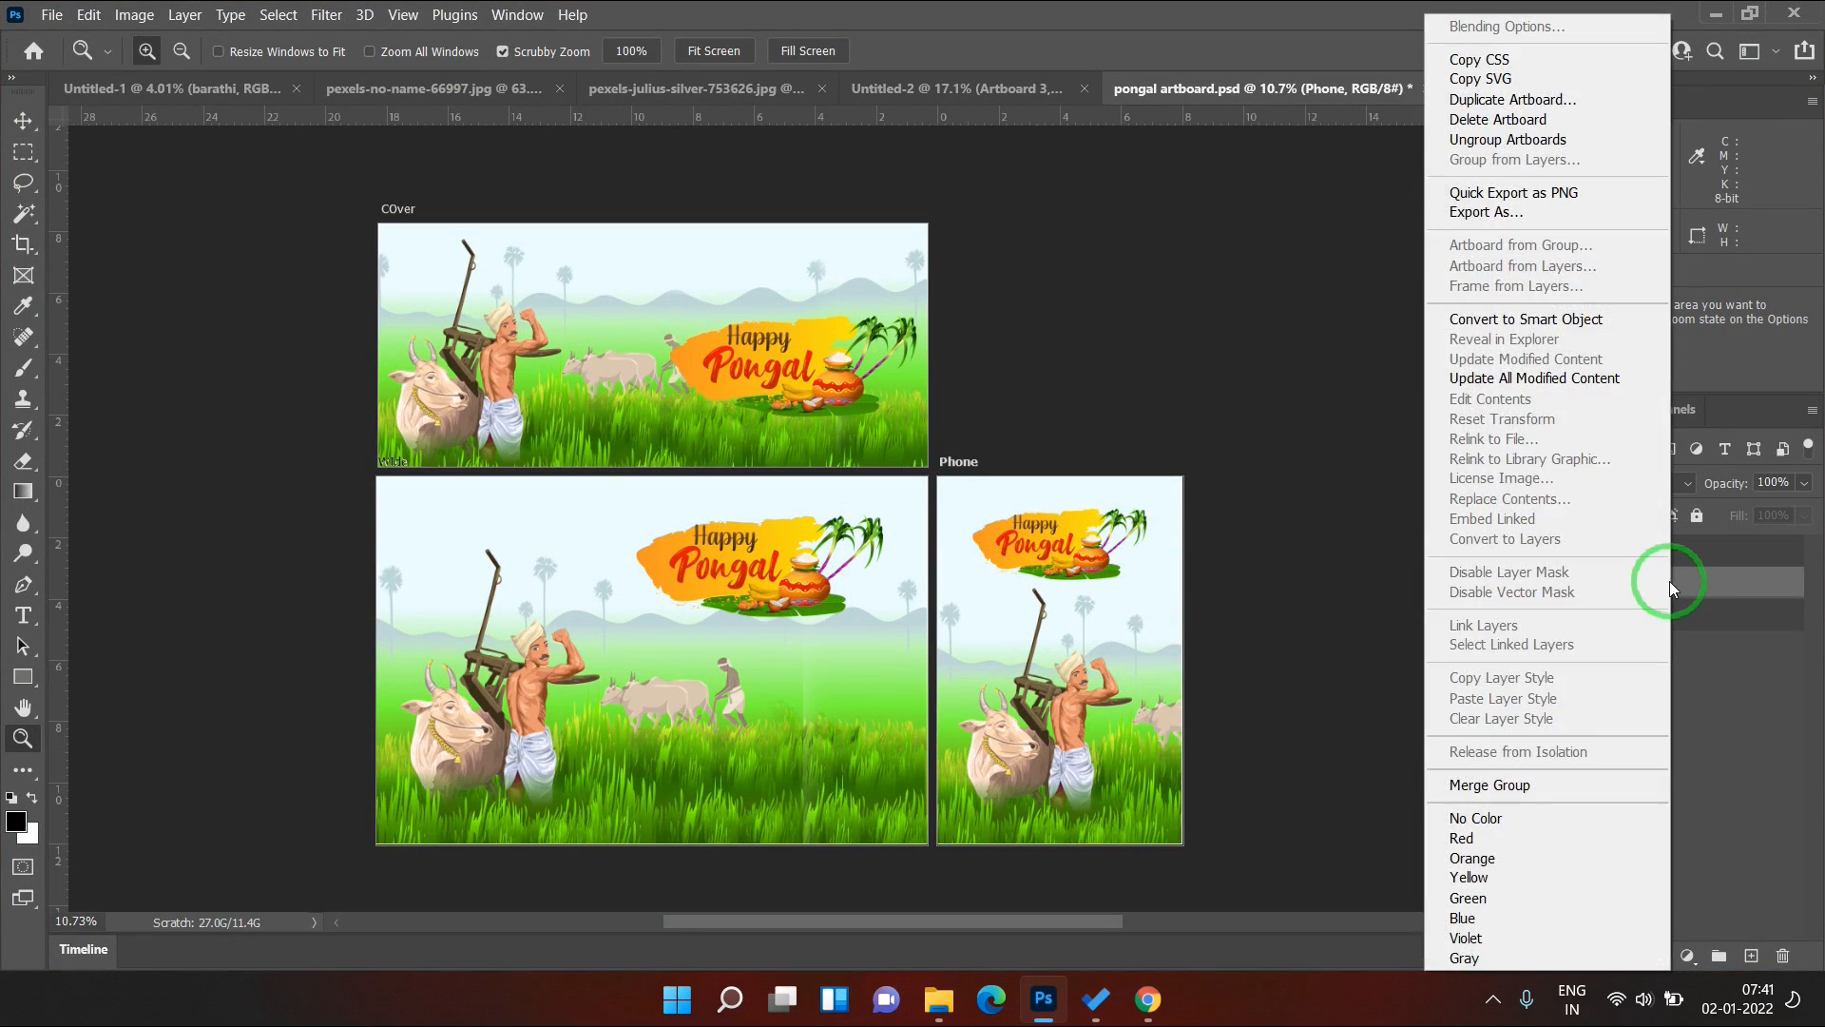
click(1505, 215)
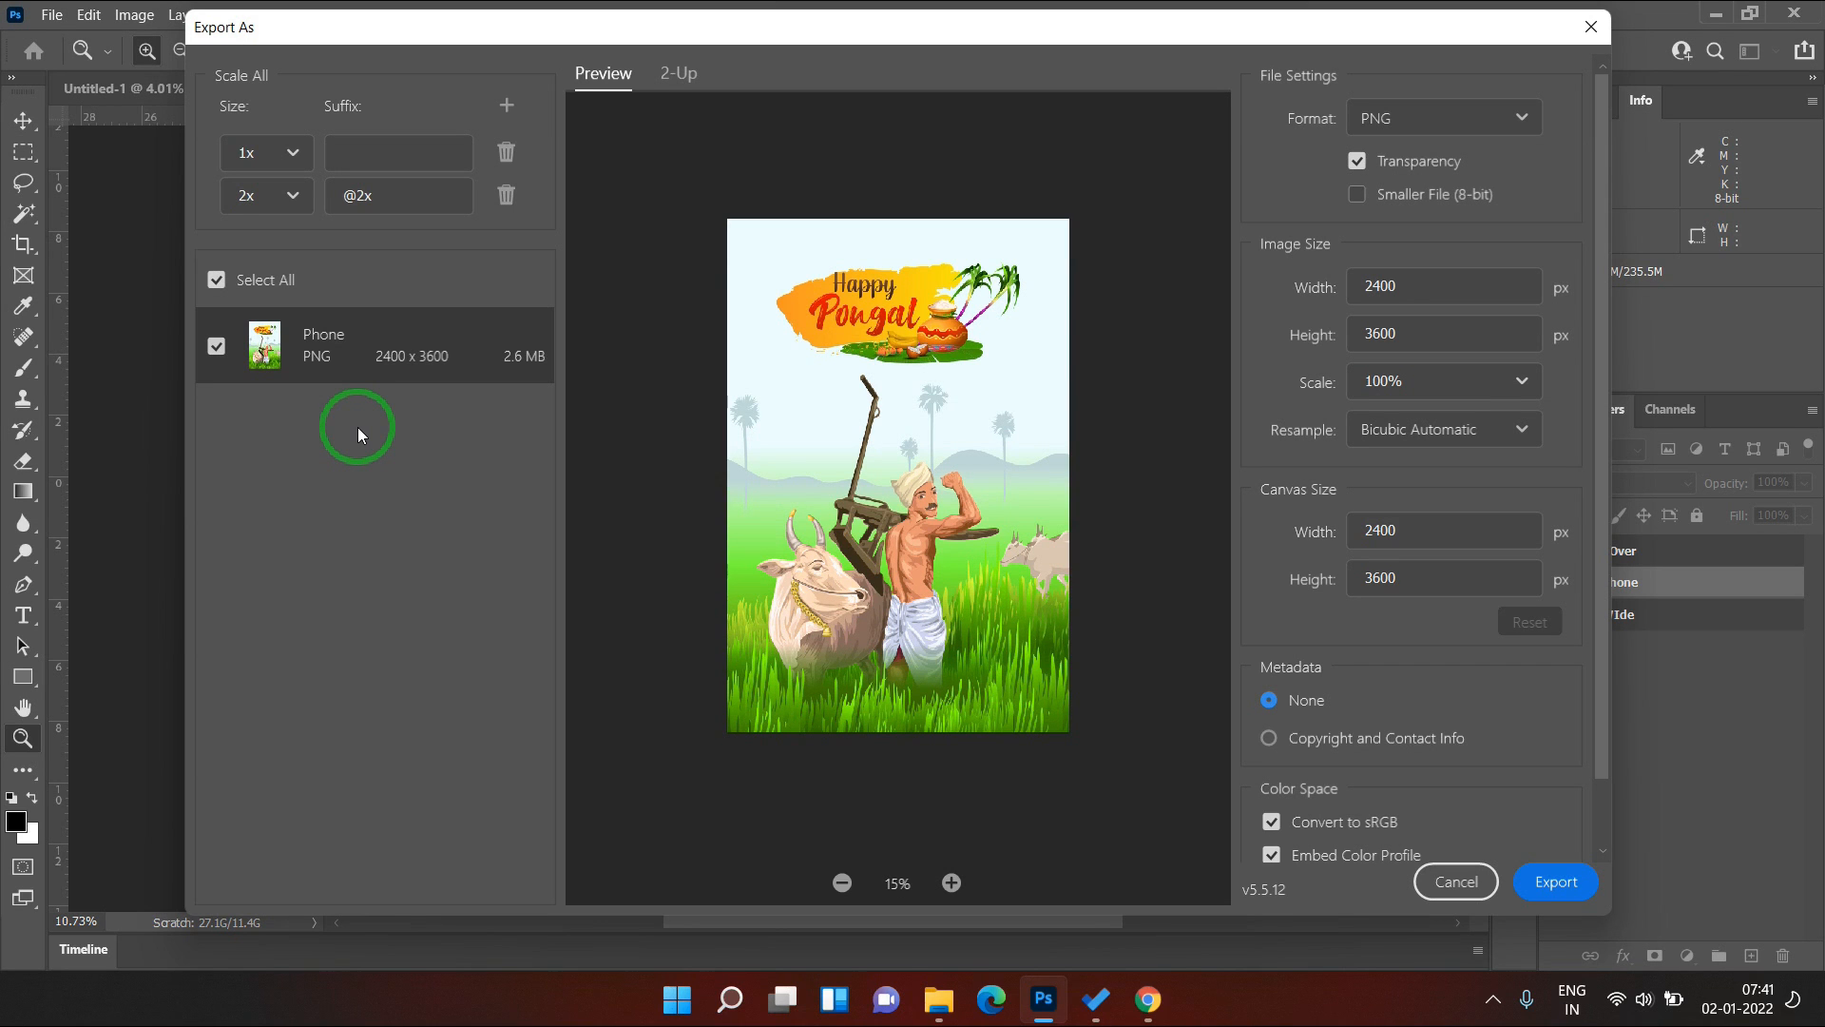
key(Escape)
mouse_move(953, 527)
mouse_down()
mouse_move(982, 542)
mouse_move(962, 538)
mouse_up()
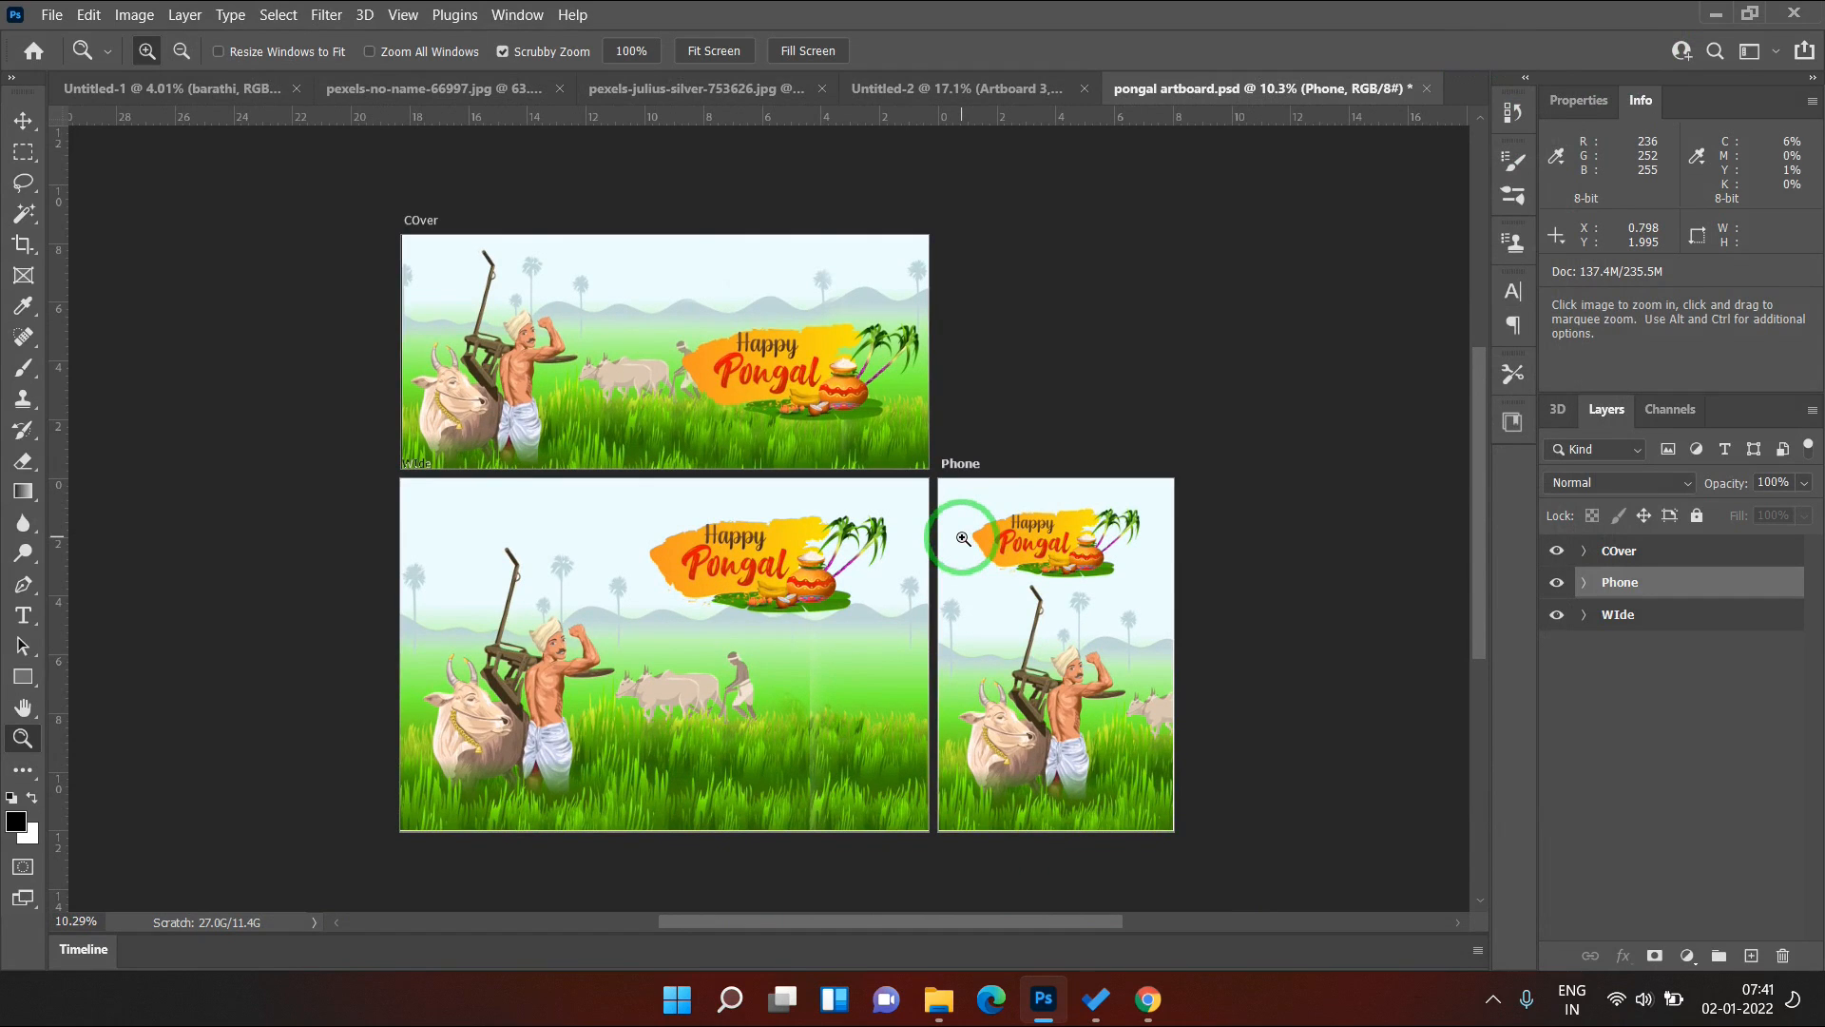